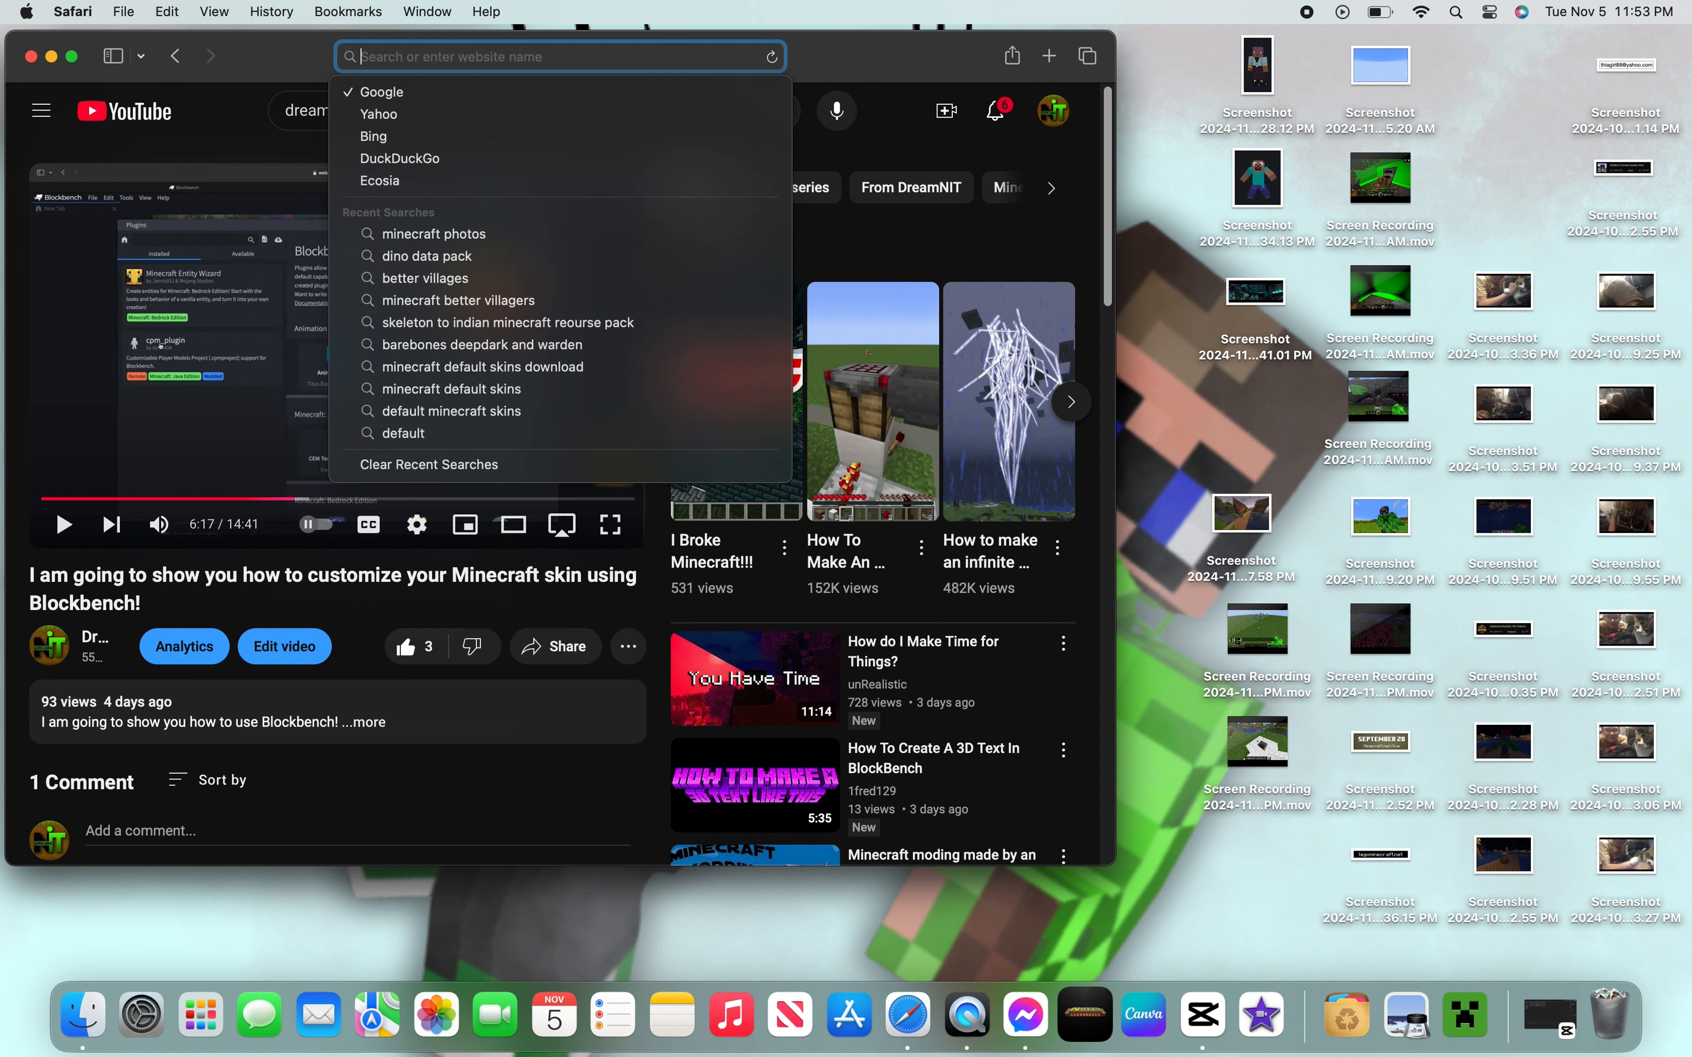
- Search the web for a photo of the warden in the deep dark barebones textures
text(photo)
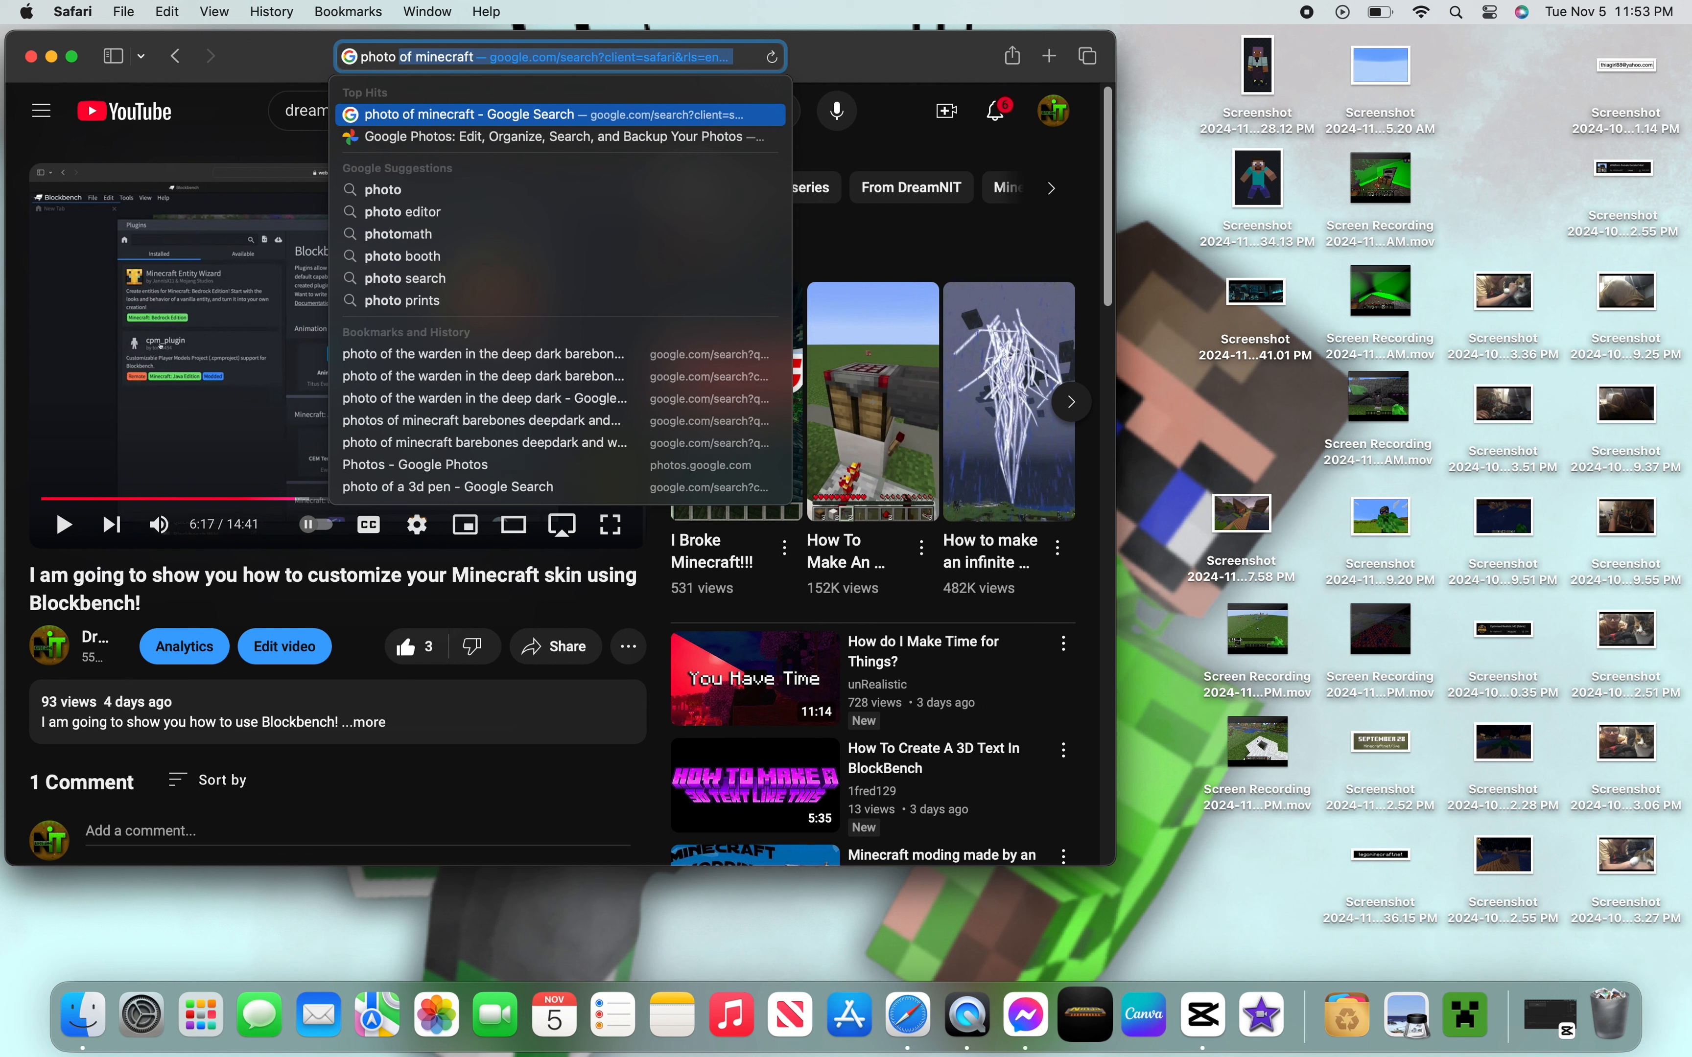
text( of)
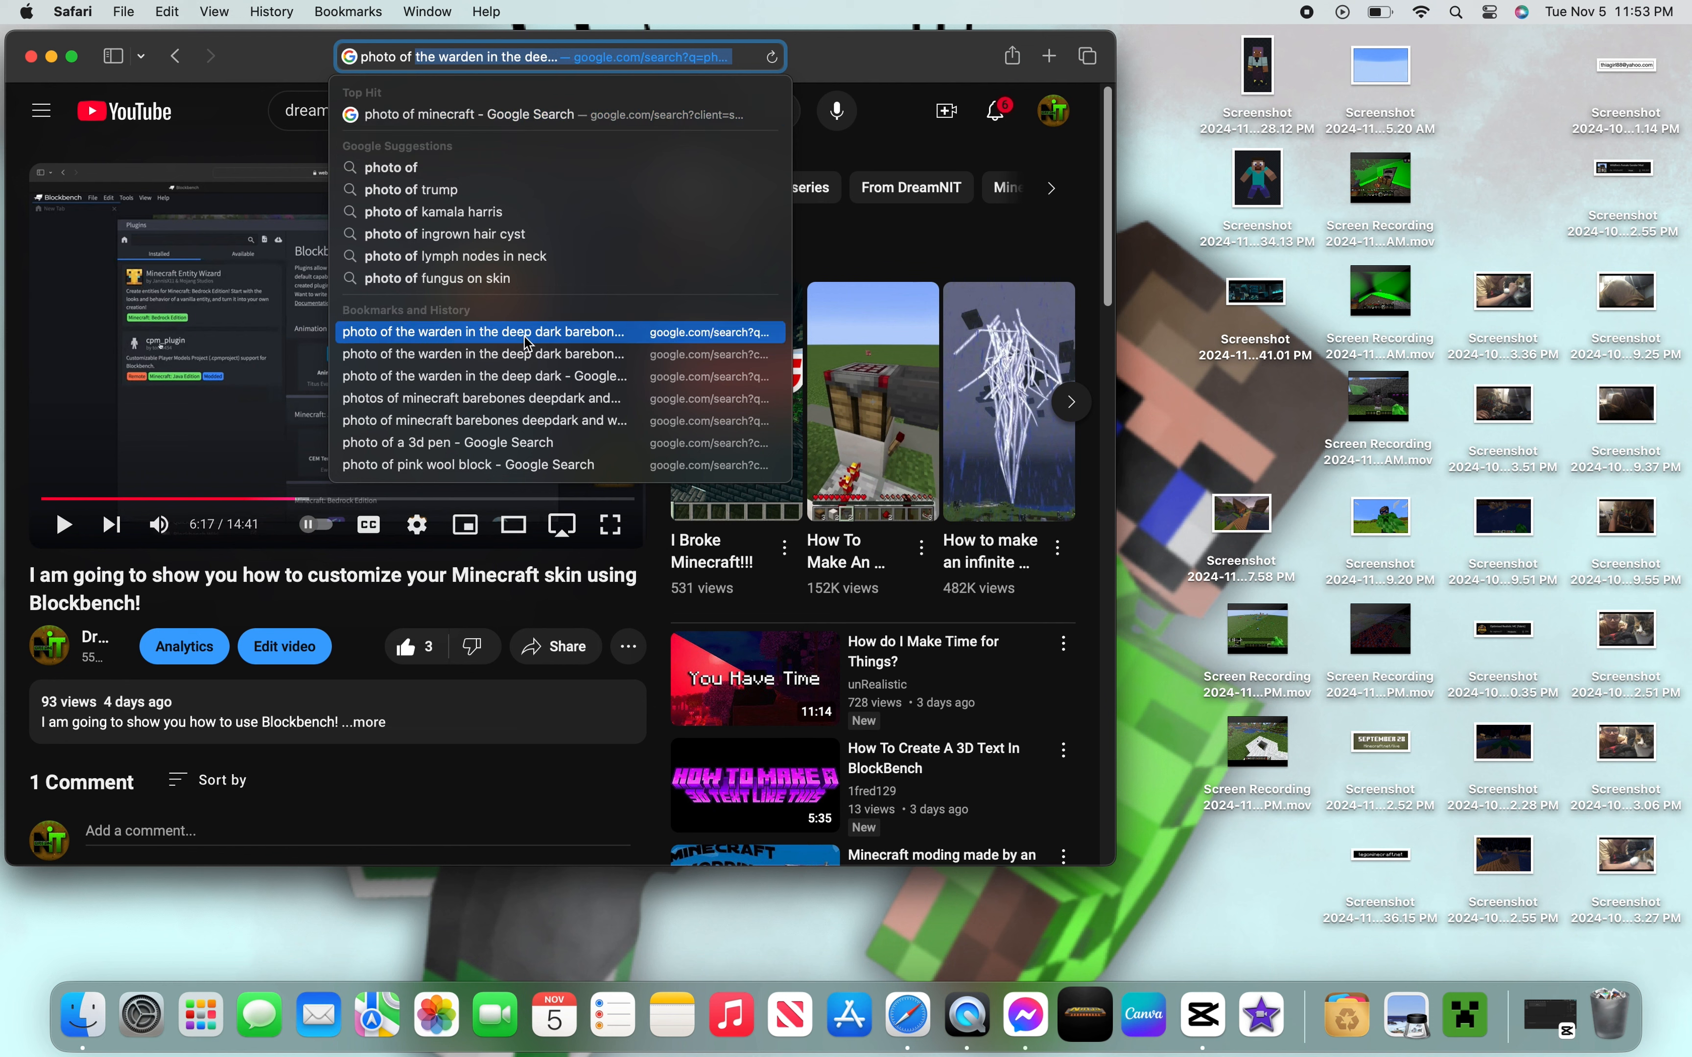
click(559, 343)
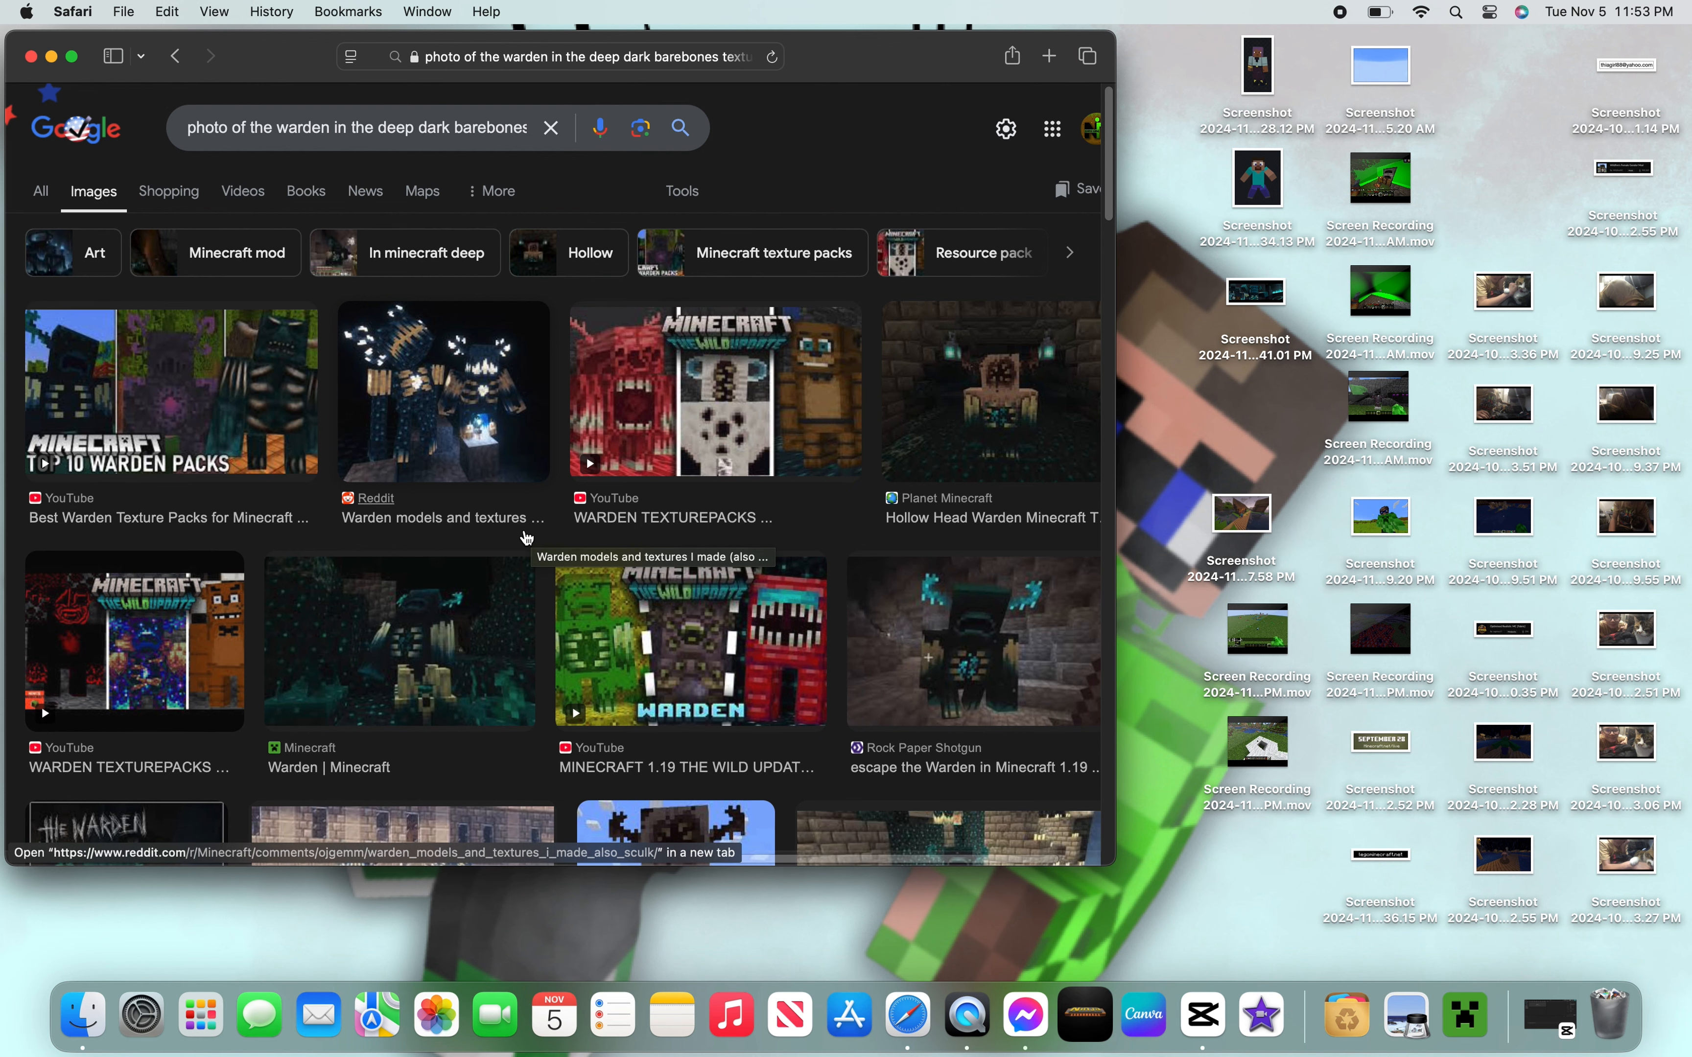
- Scroll through the warden image results and open the Screen Rant warden image preview
scroll(526, 536, down, 2)
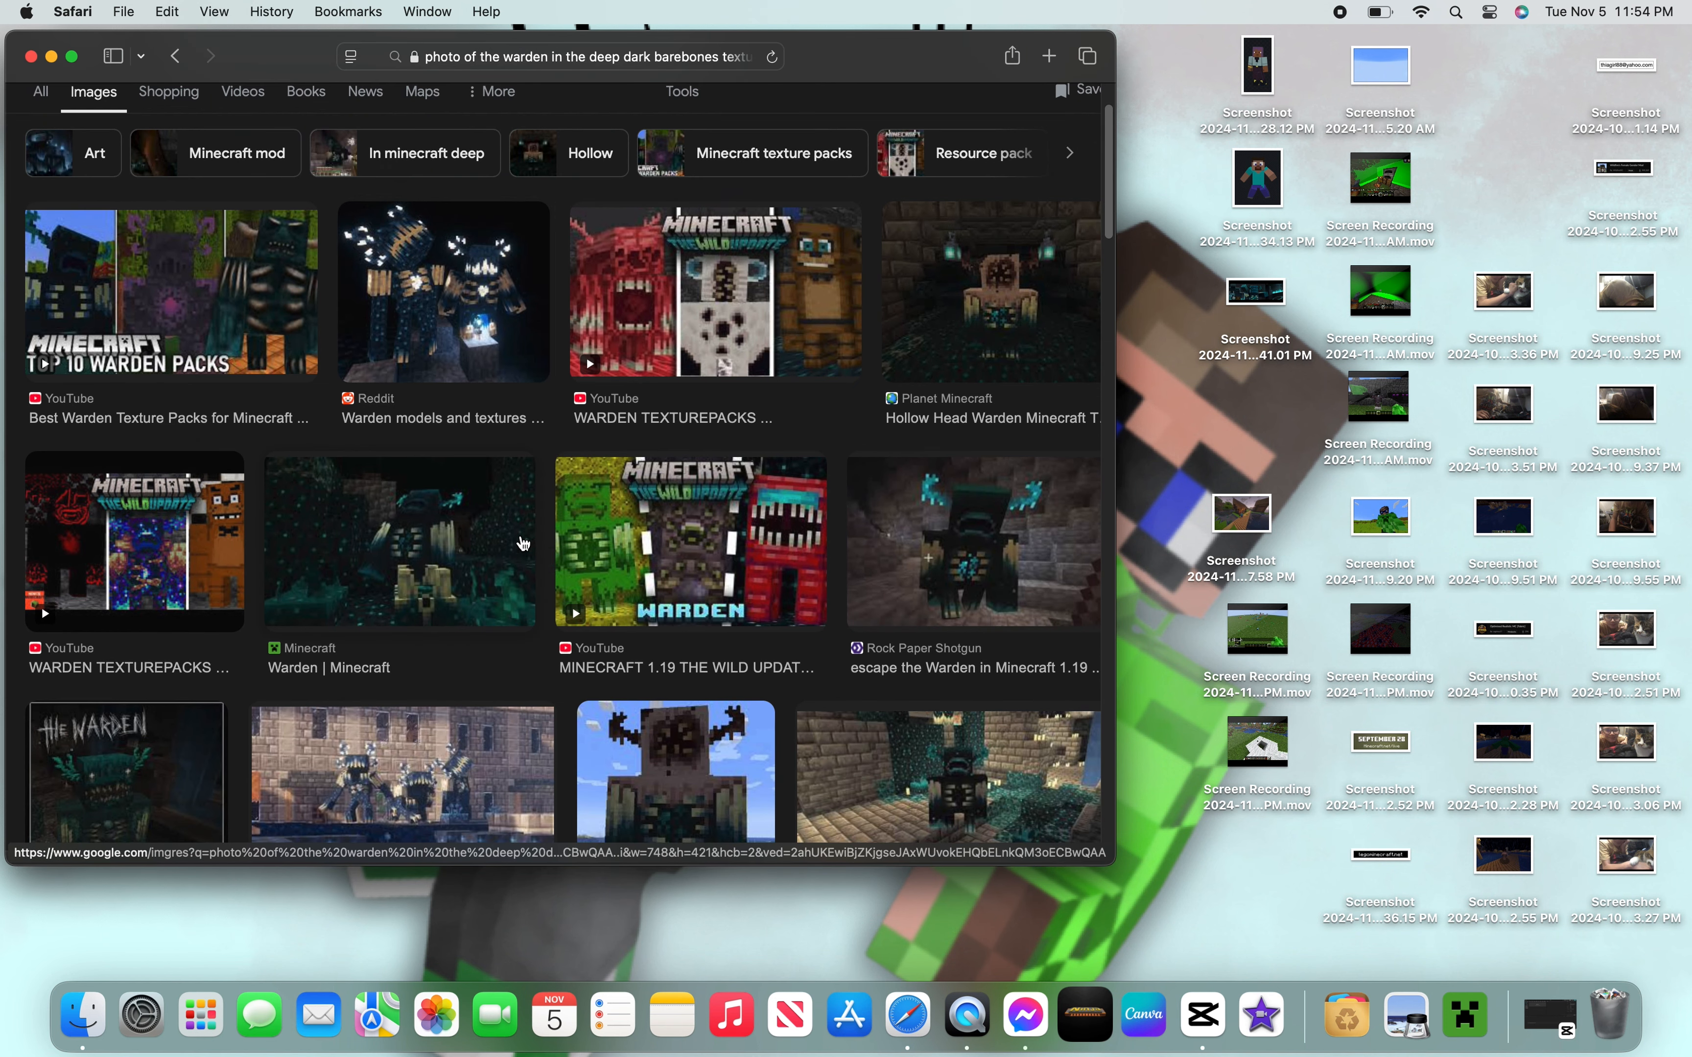
scroll(522, 544, down, 1)
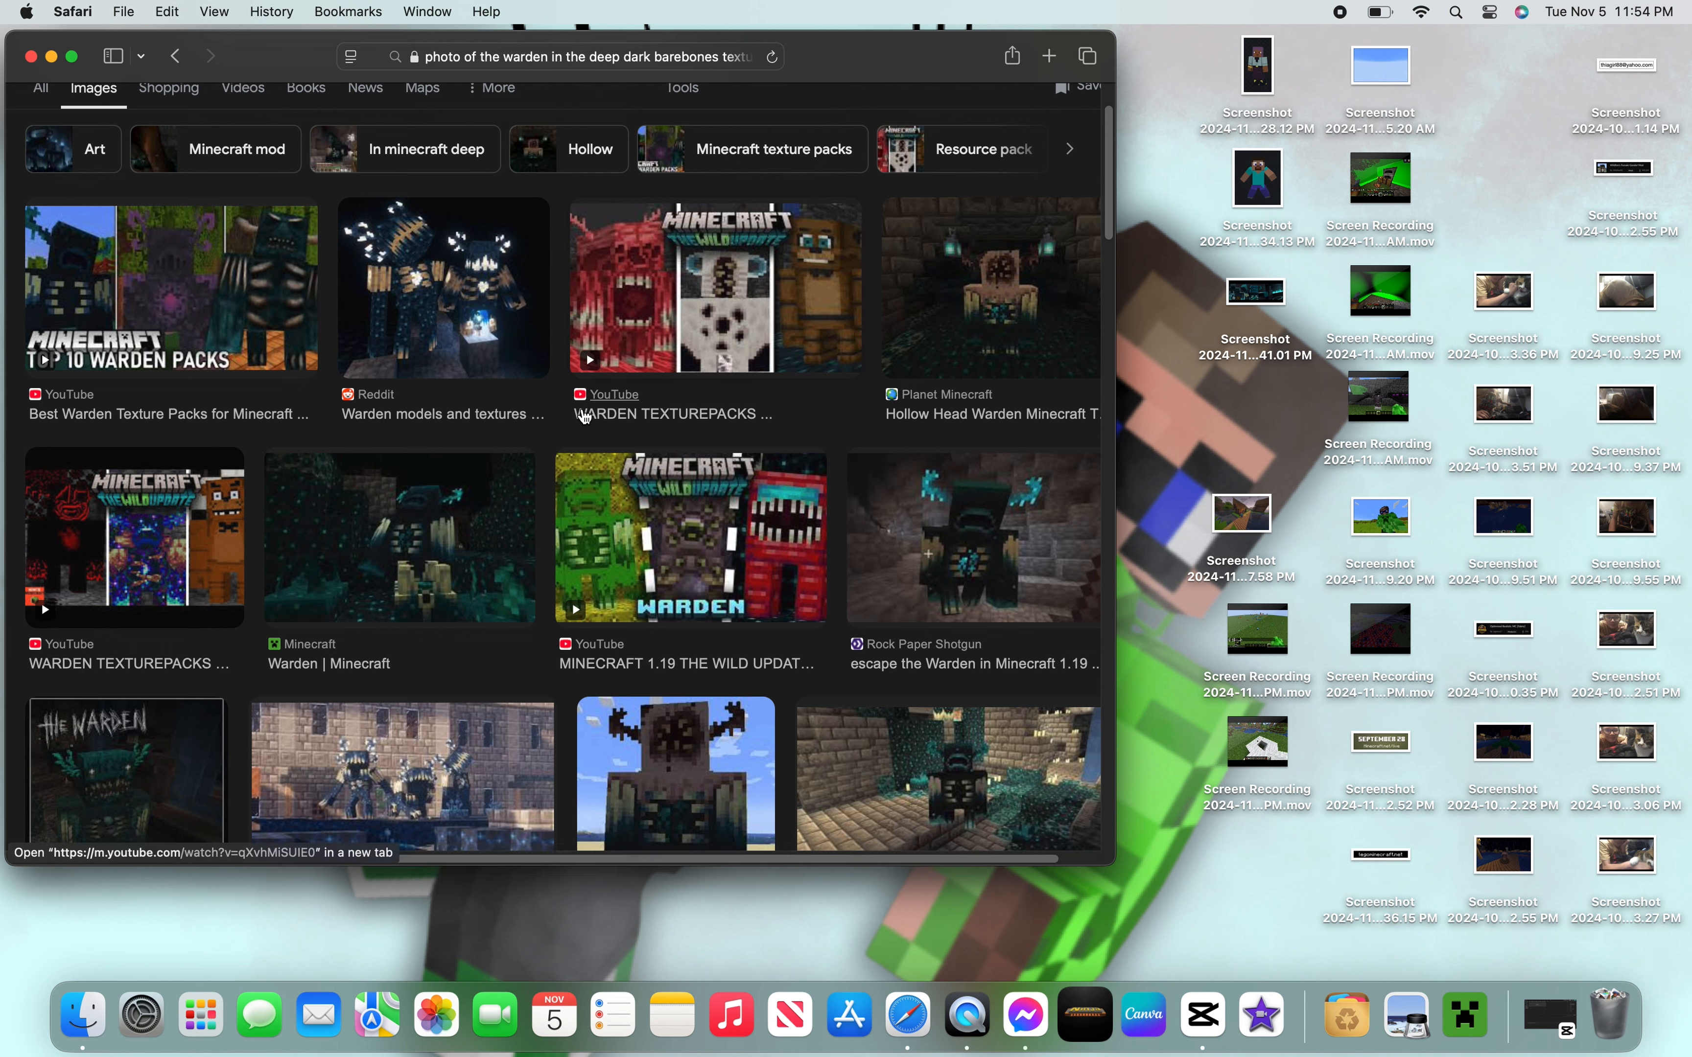
scroll(550, 418, down, 2)
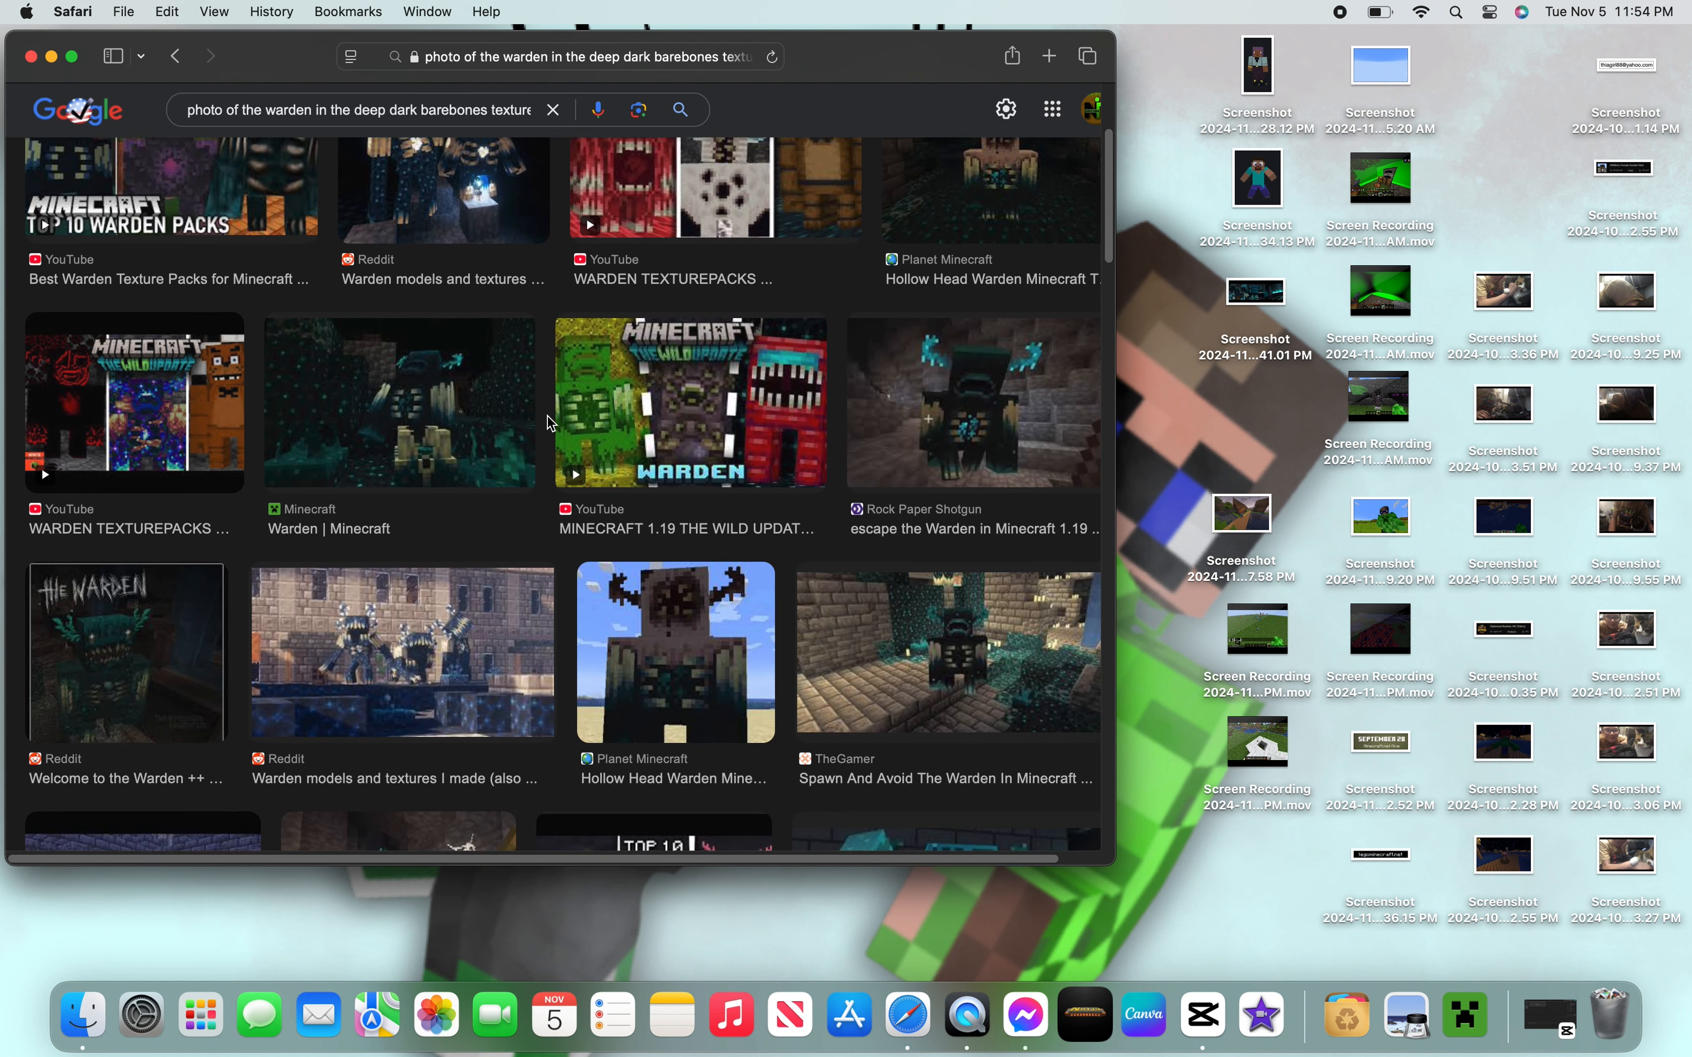
scroll(548, 419, down, 4)
scroll(547, 418, down, 2)
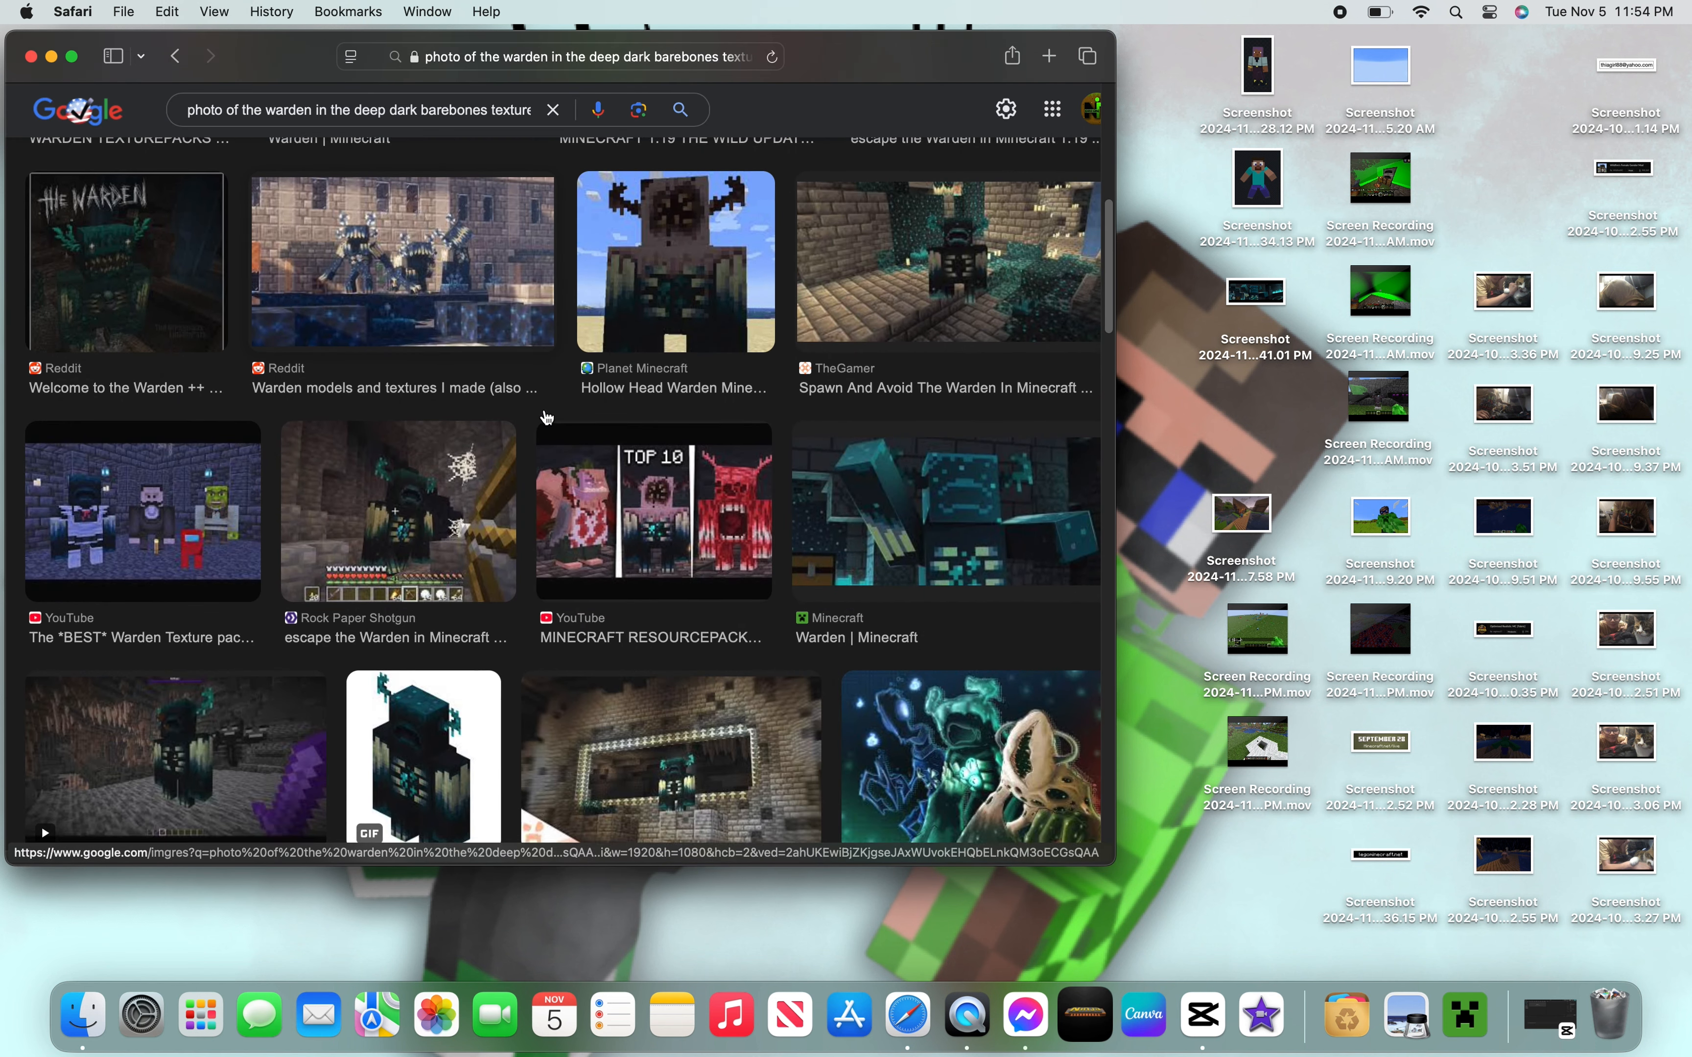
scroll(547, 418, down, 2)
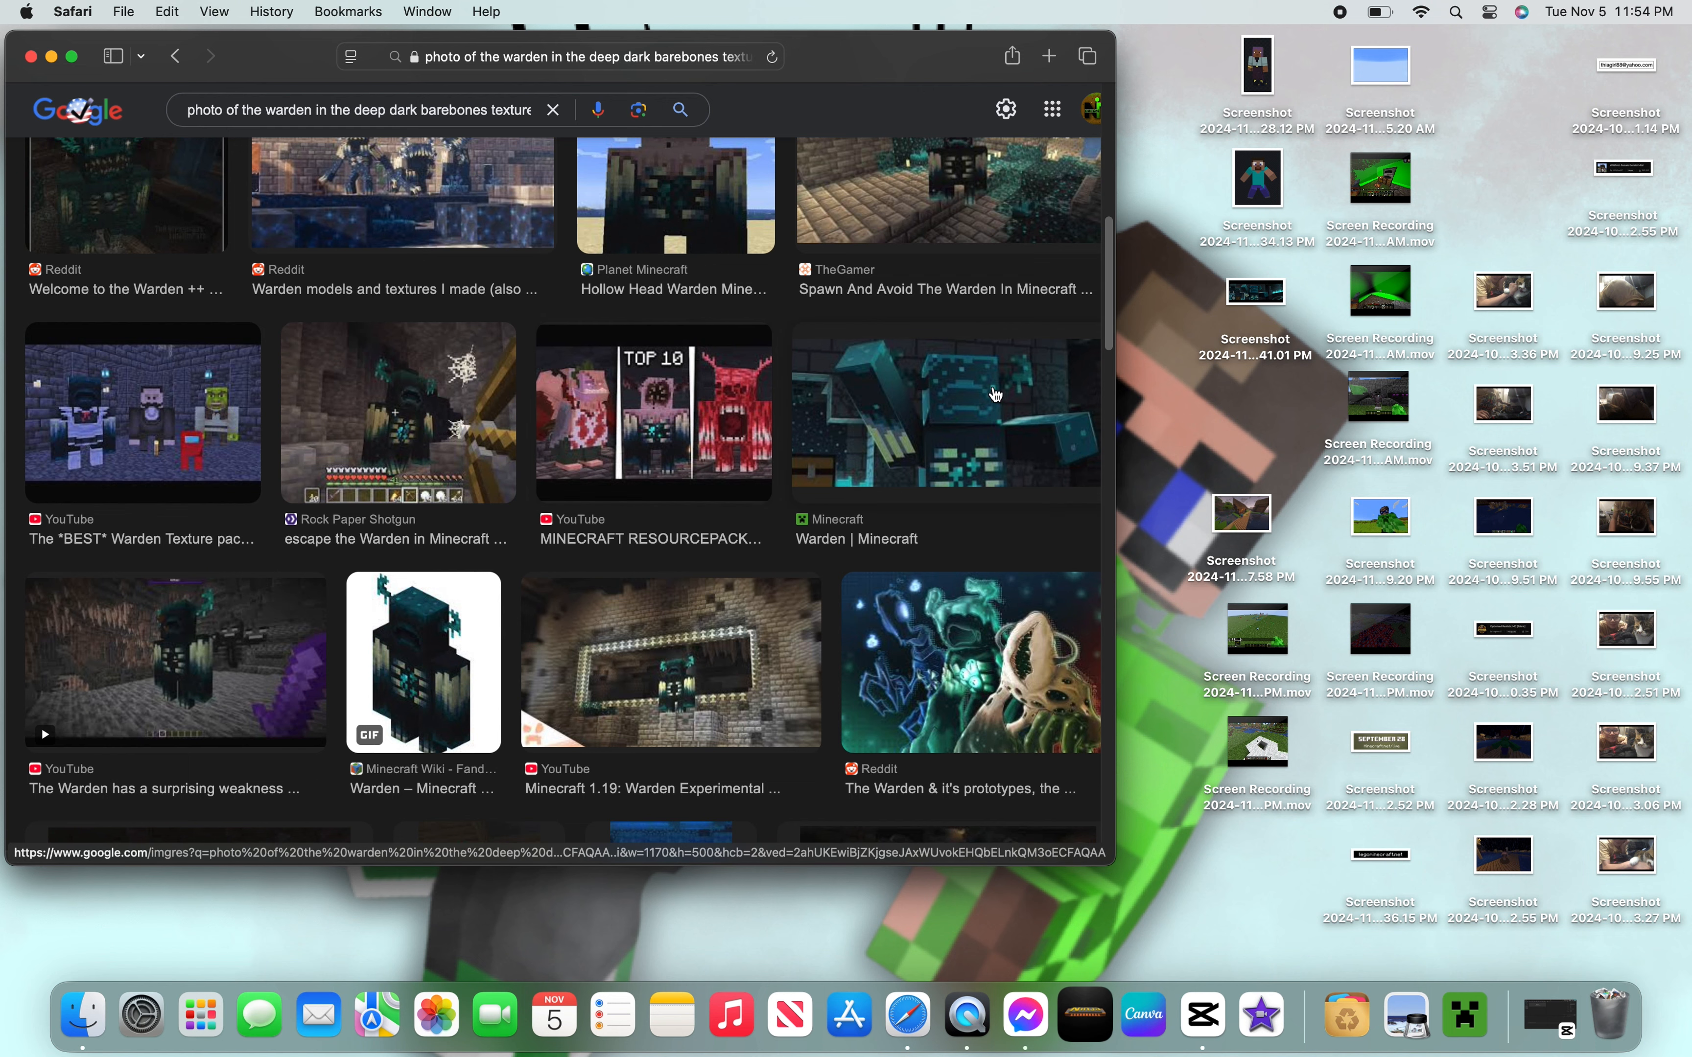
scroll(893, 377, down, 10)
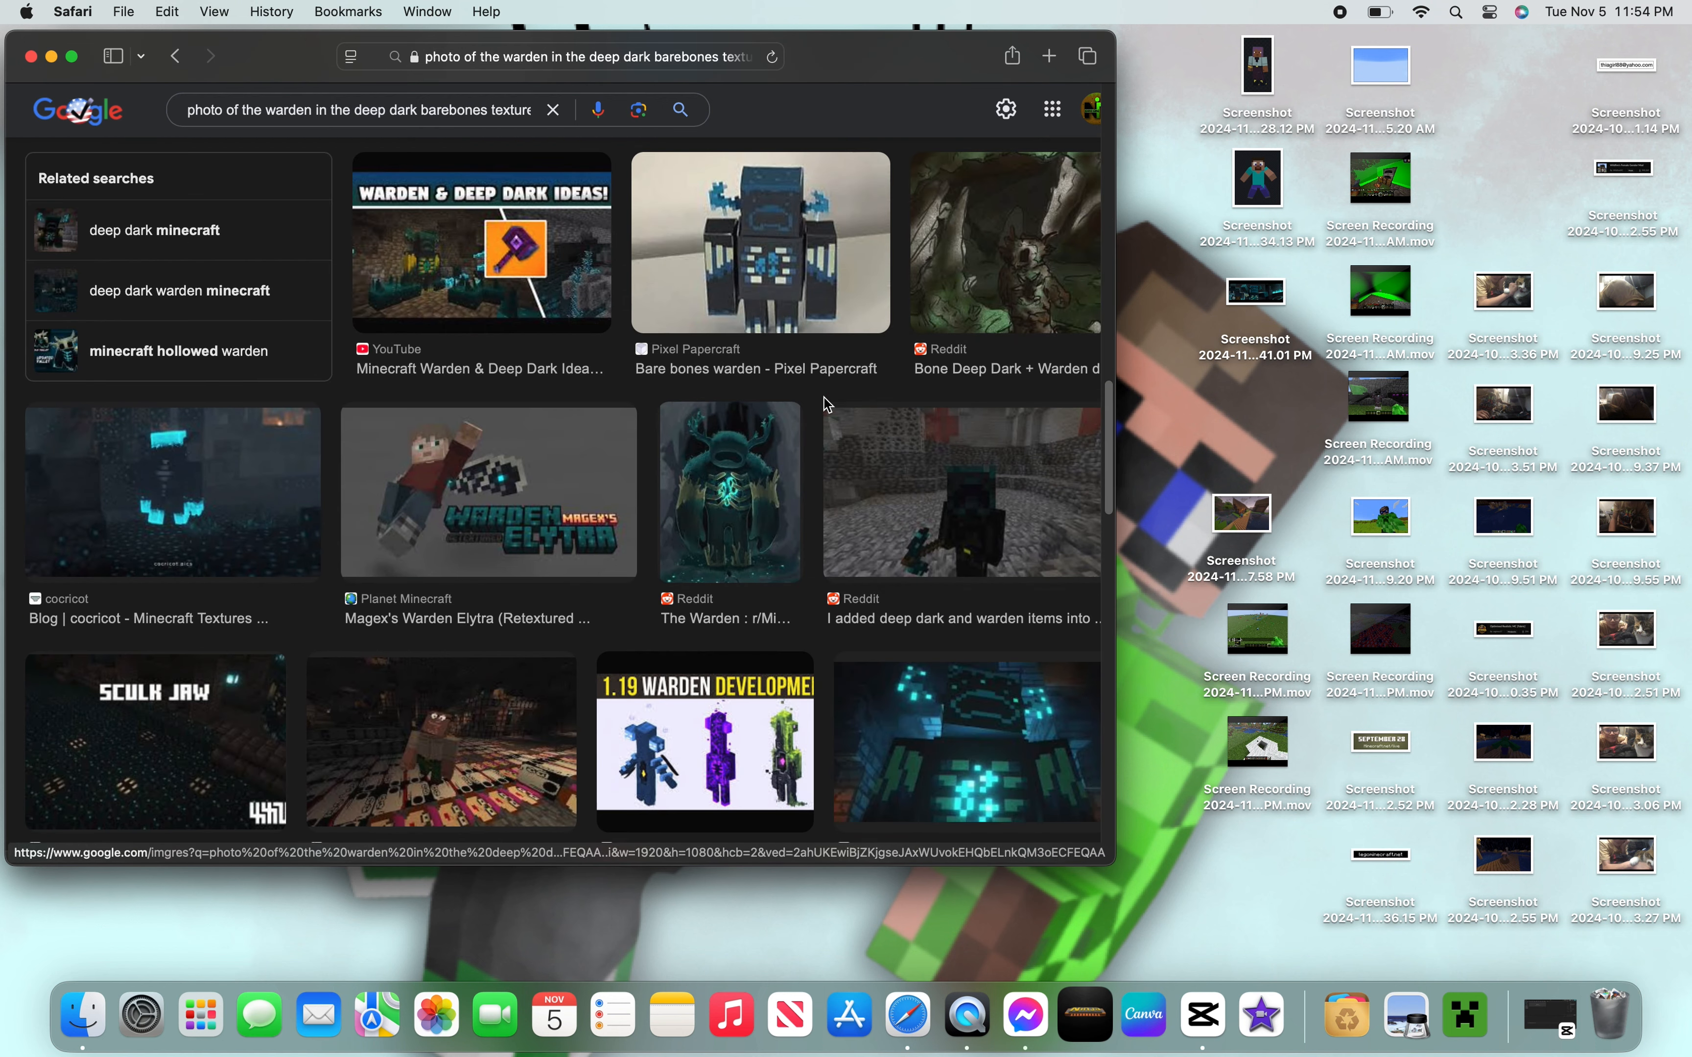
scroll(827, 405, down, 2)
scroll(827, 404, down, 4)
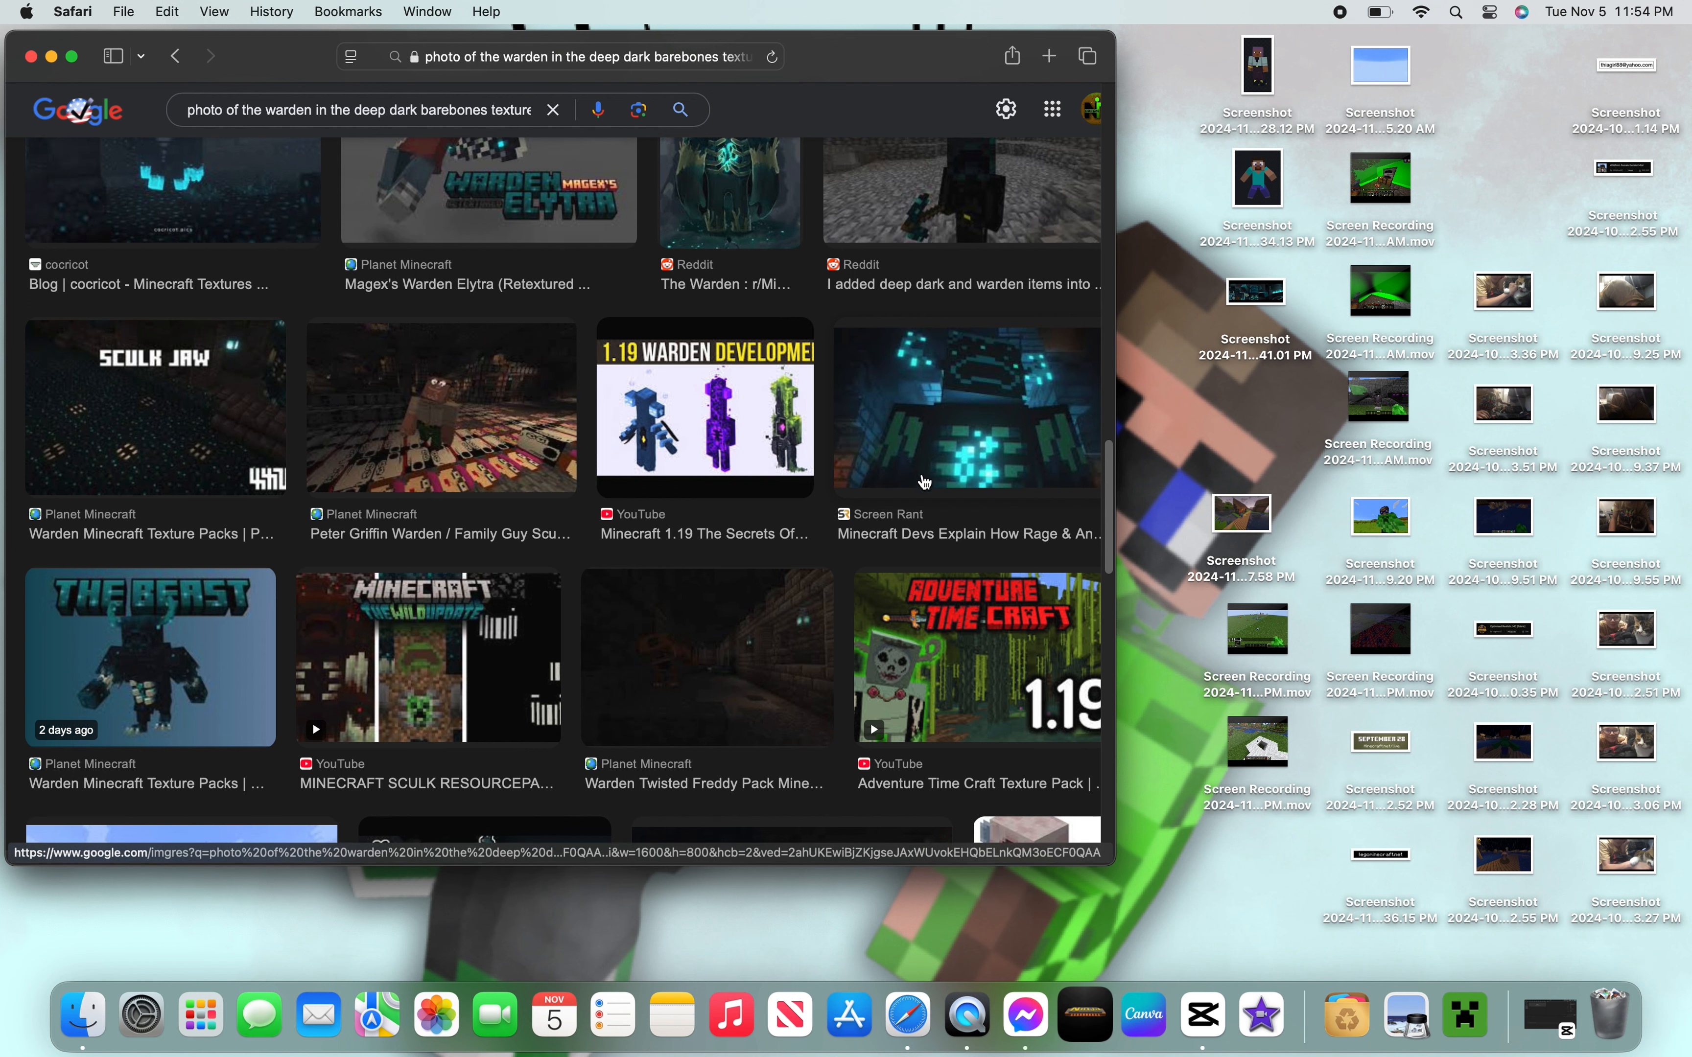
click(921, 407)
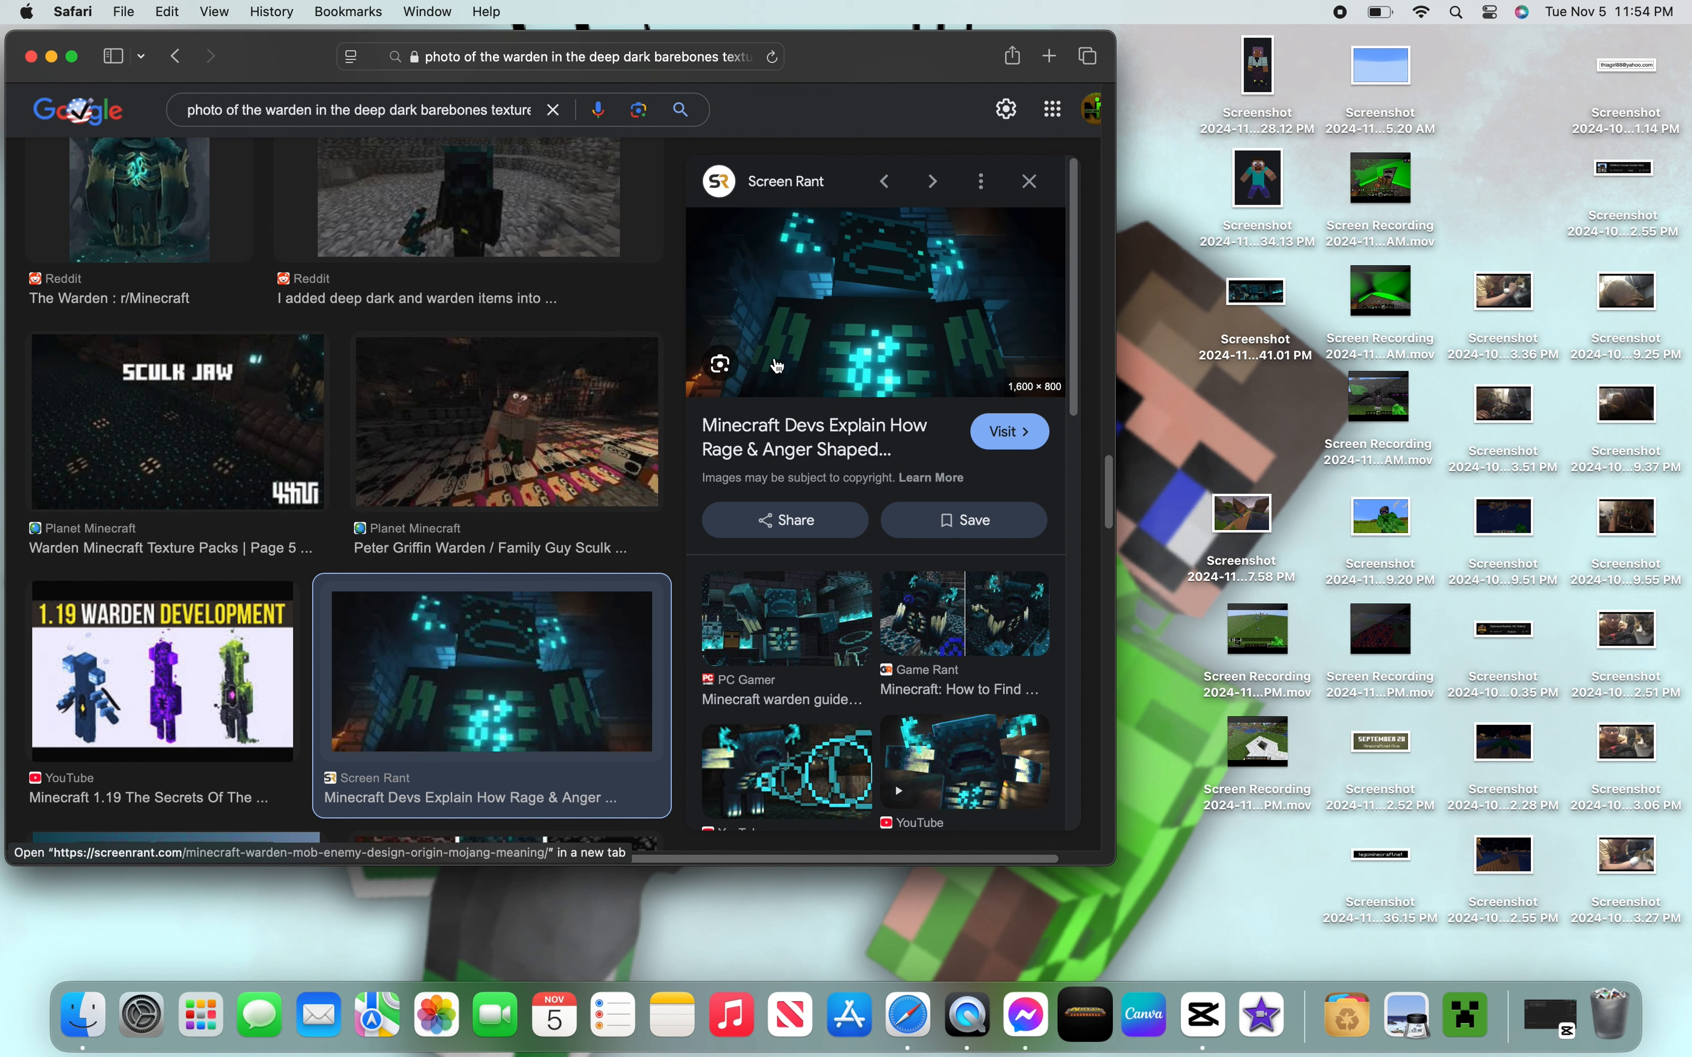
- Capture a screenshot of the selected warden image preview
click(727, 368)
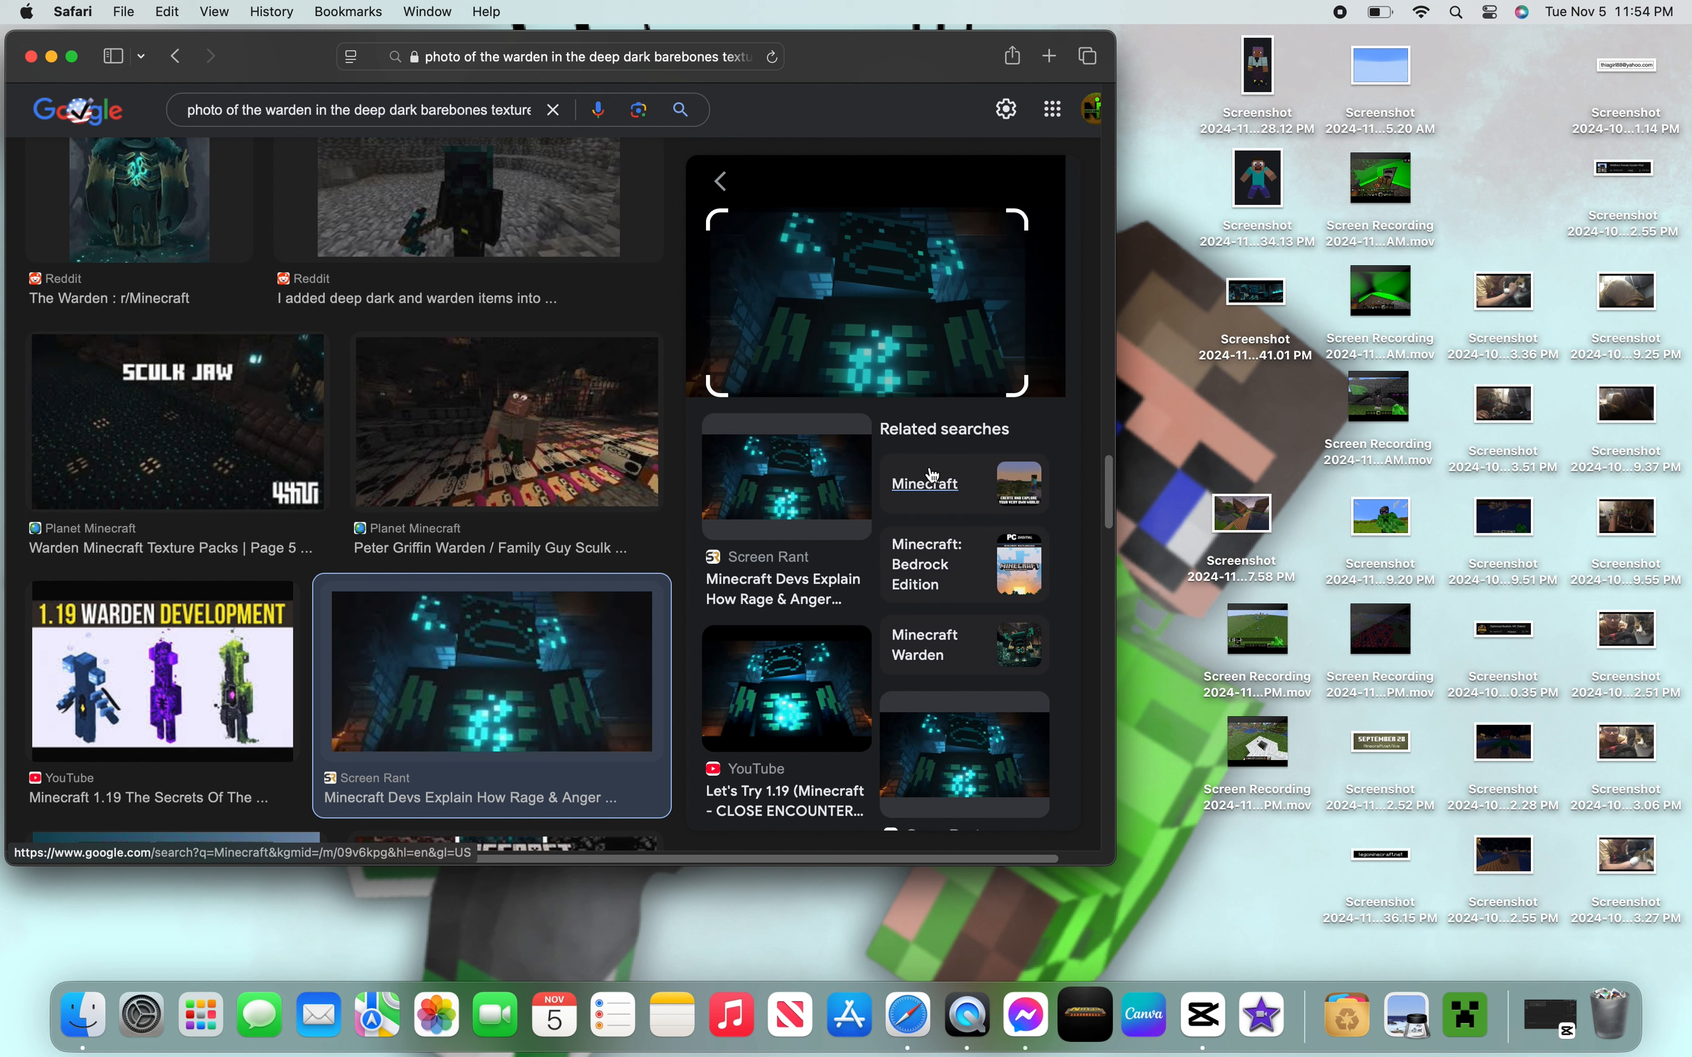
key(super)
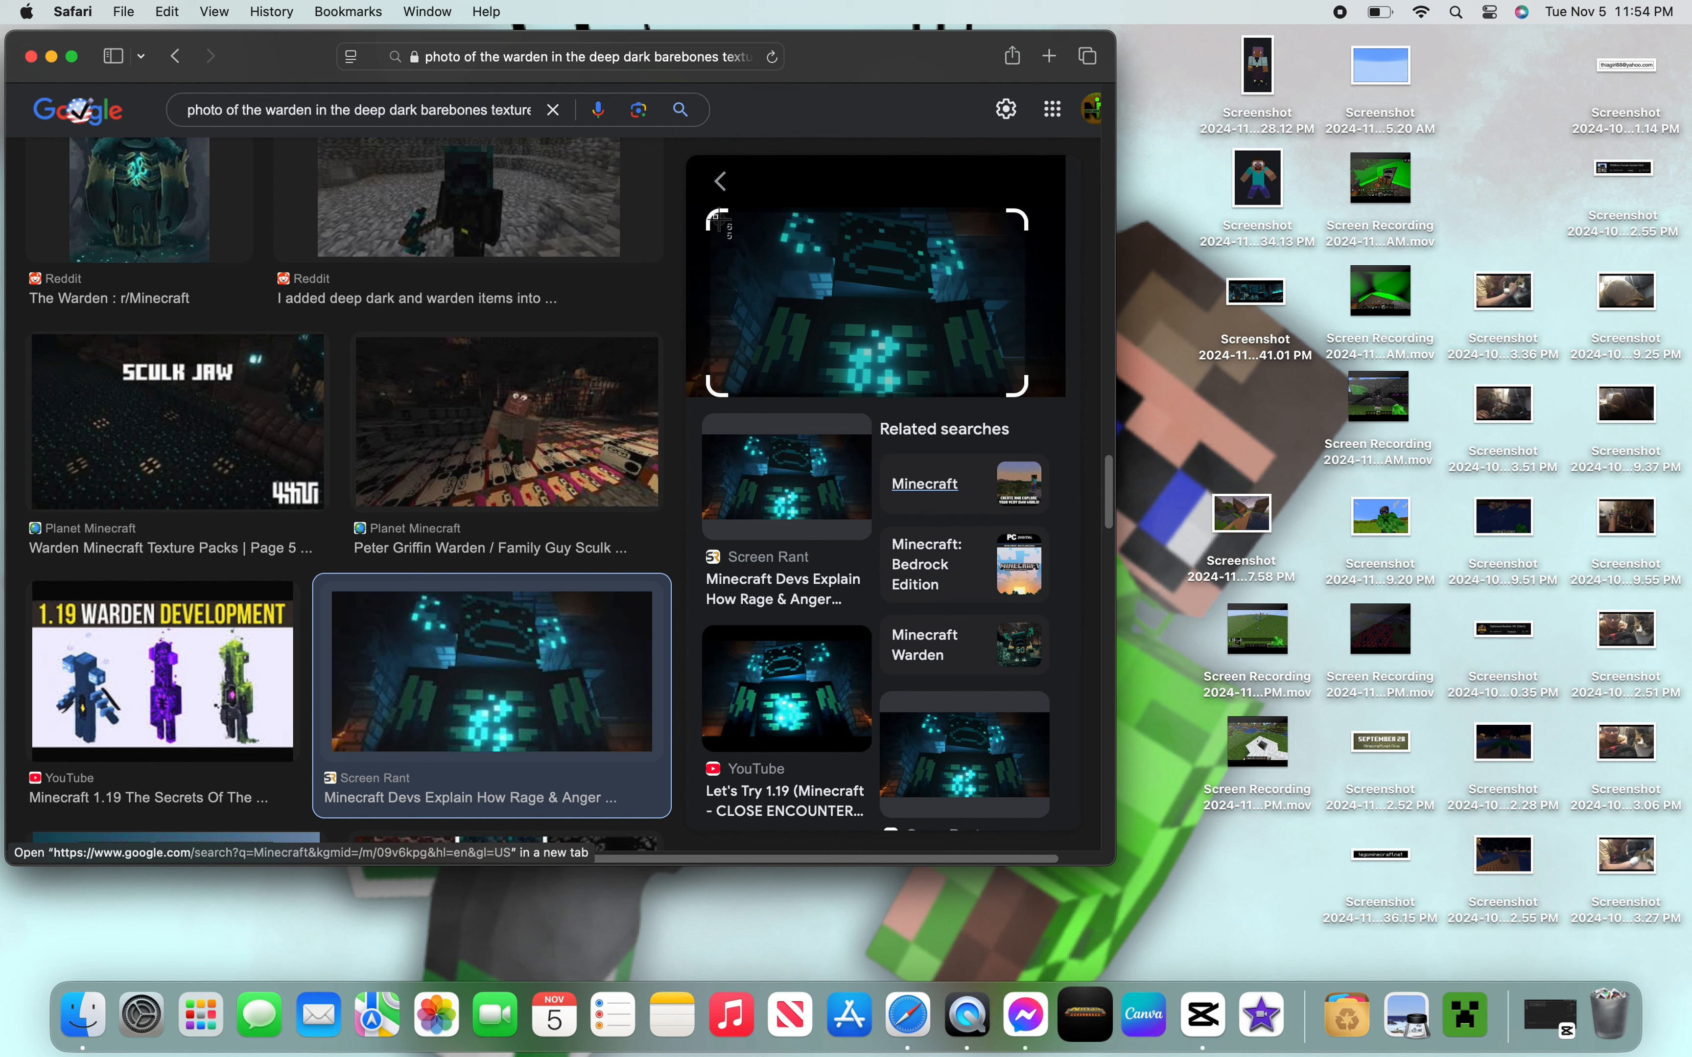
drag(714, 217, 1019, 390)
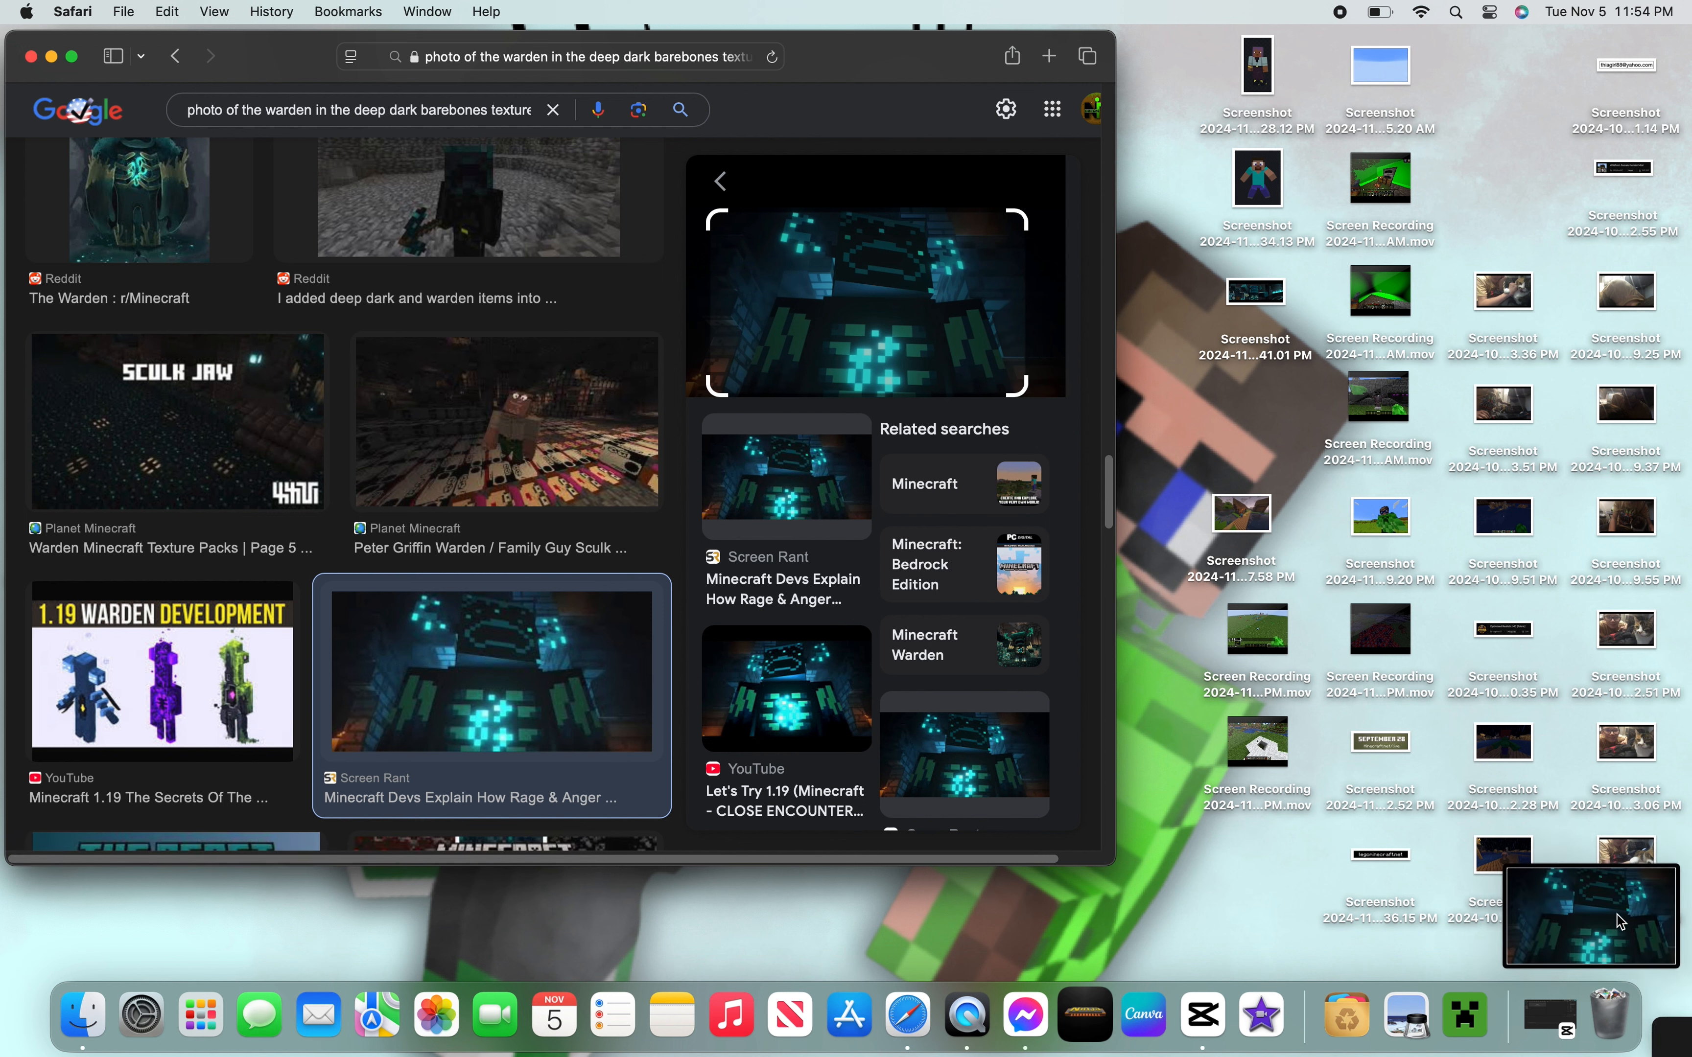
- Close the browser window and reposition the new warden screenshot on the desktop
click(31, 57)
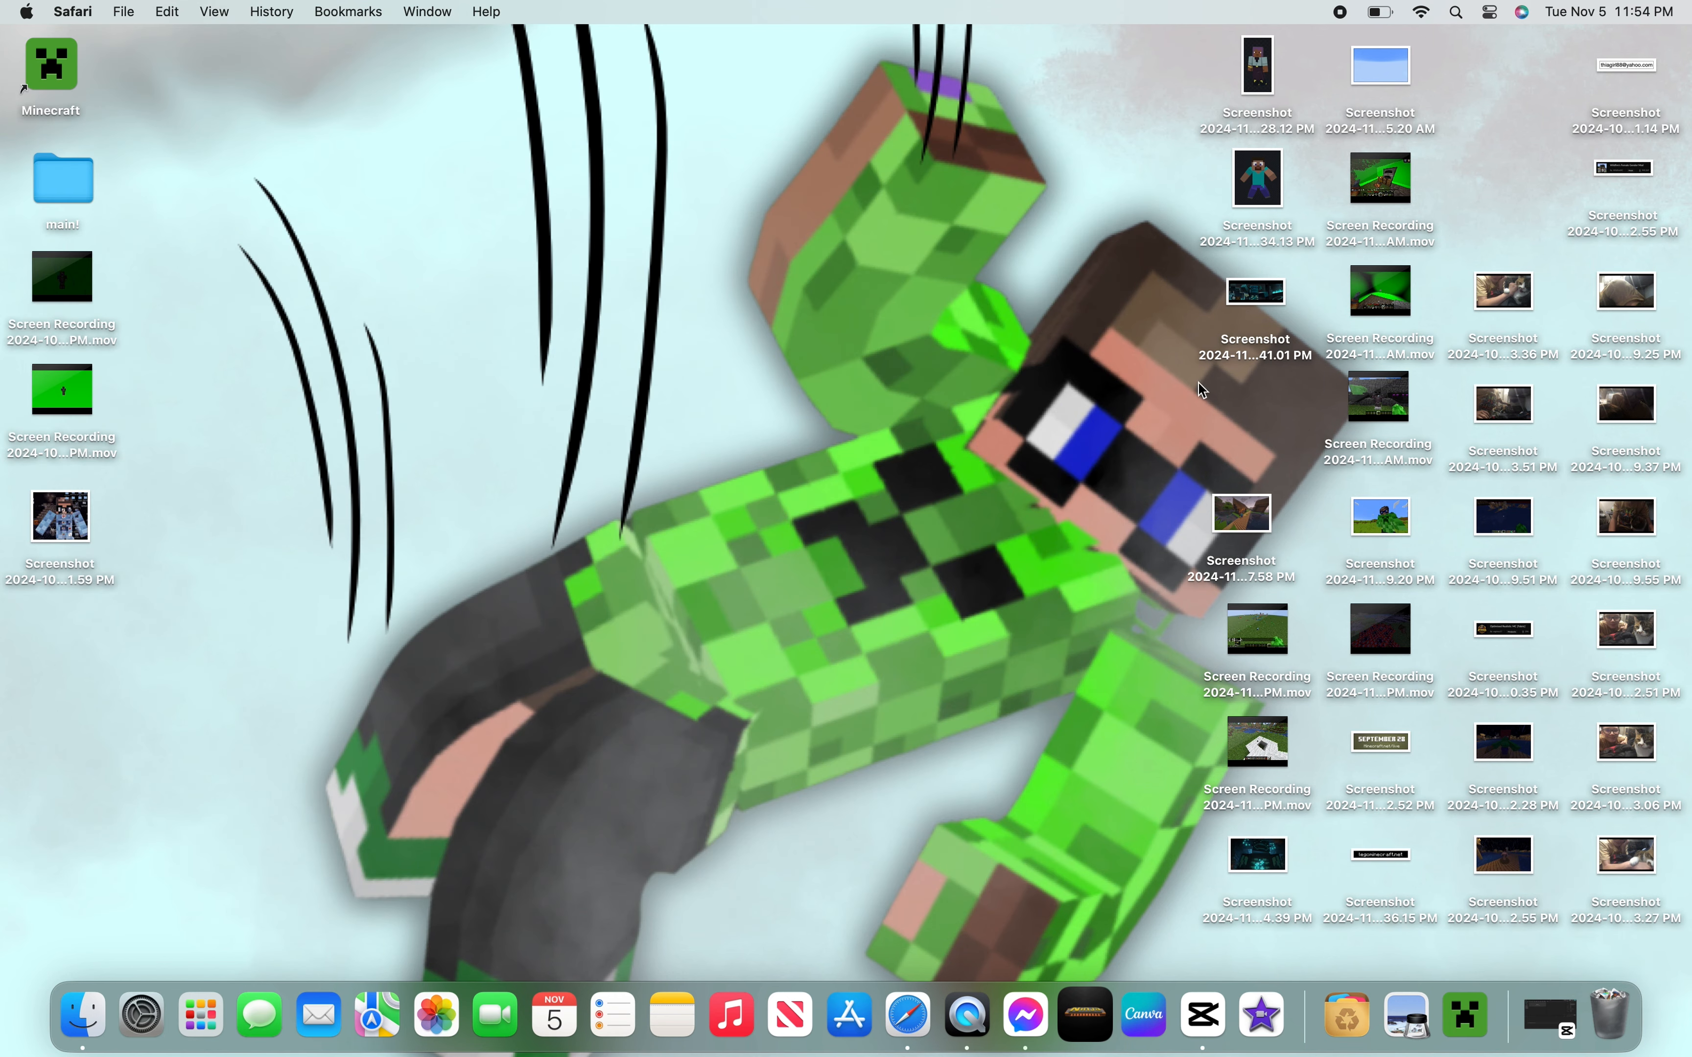
drag(1269, 878, 214, 87)
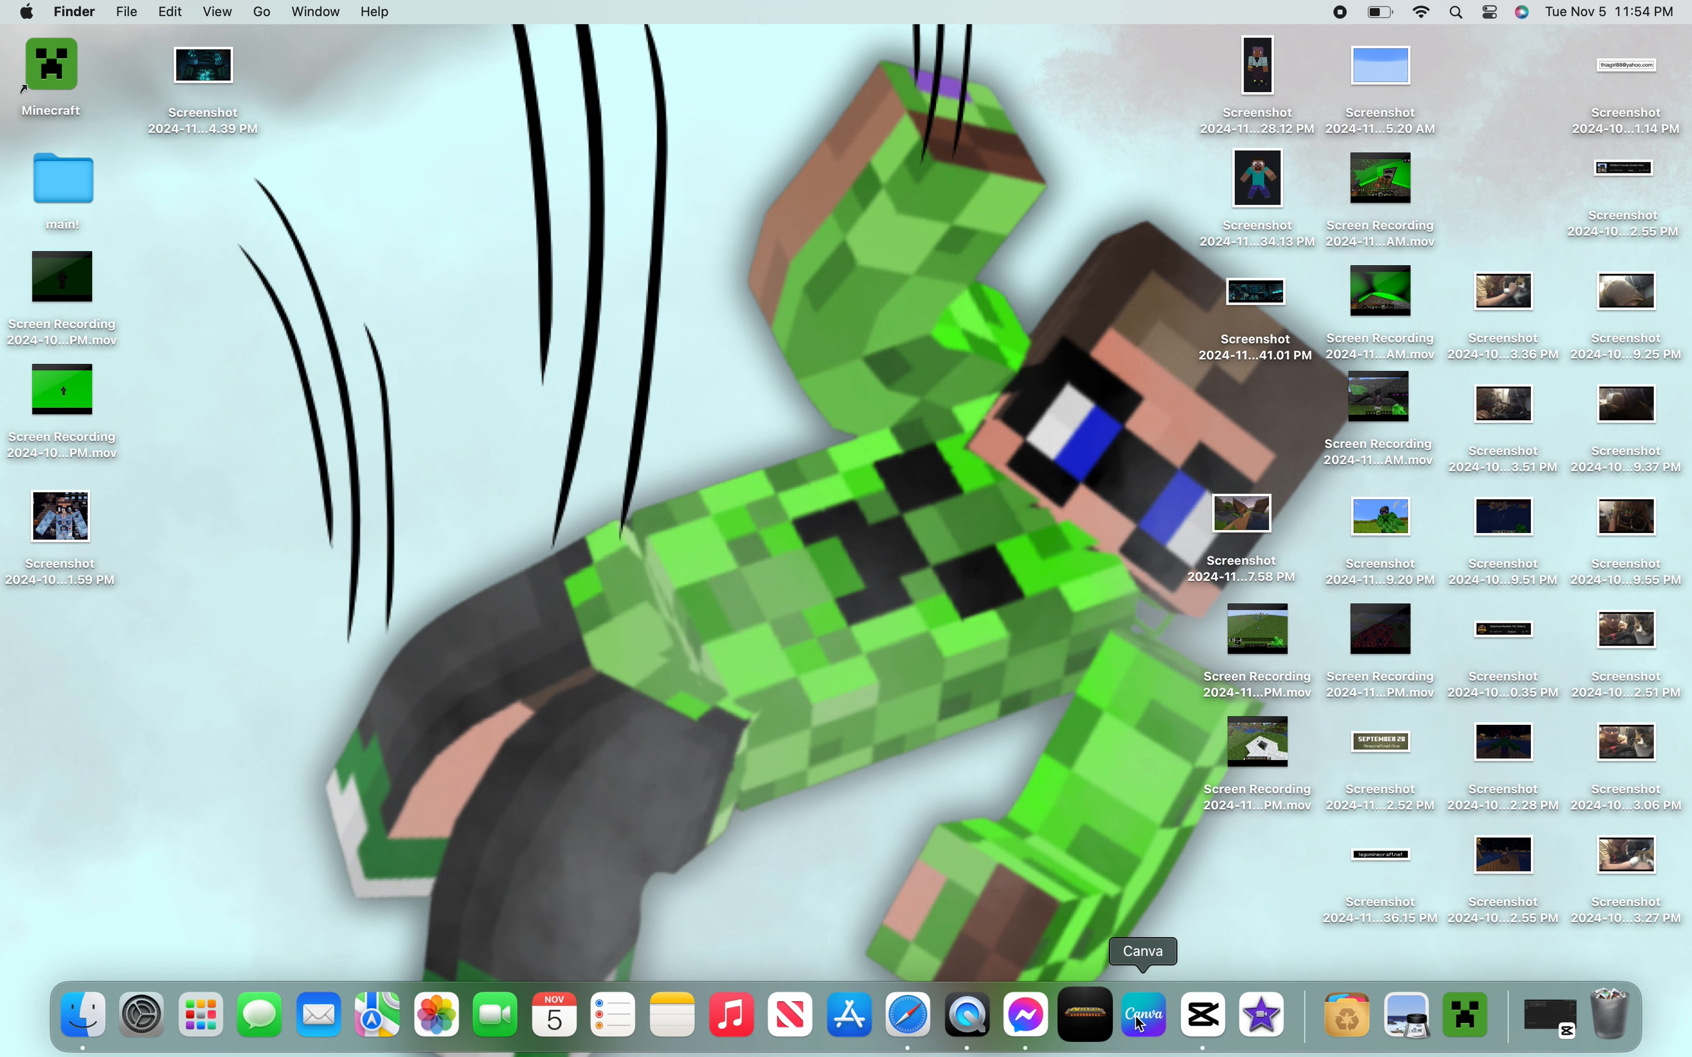
- Open a new browser window and load the Blockbench web app
click(887, 1023)
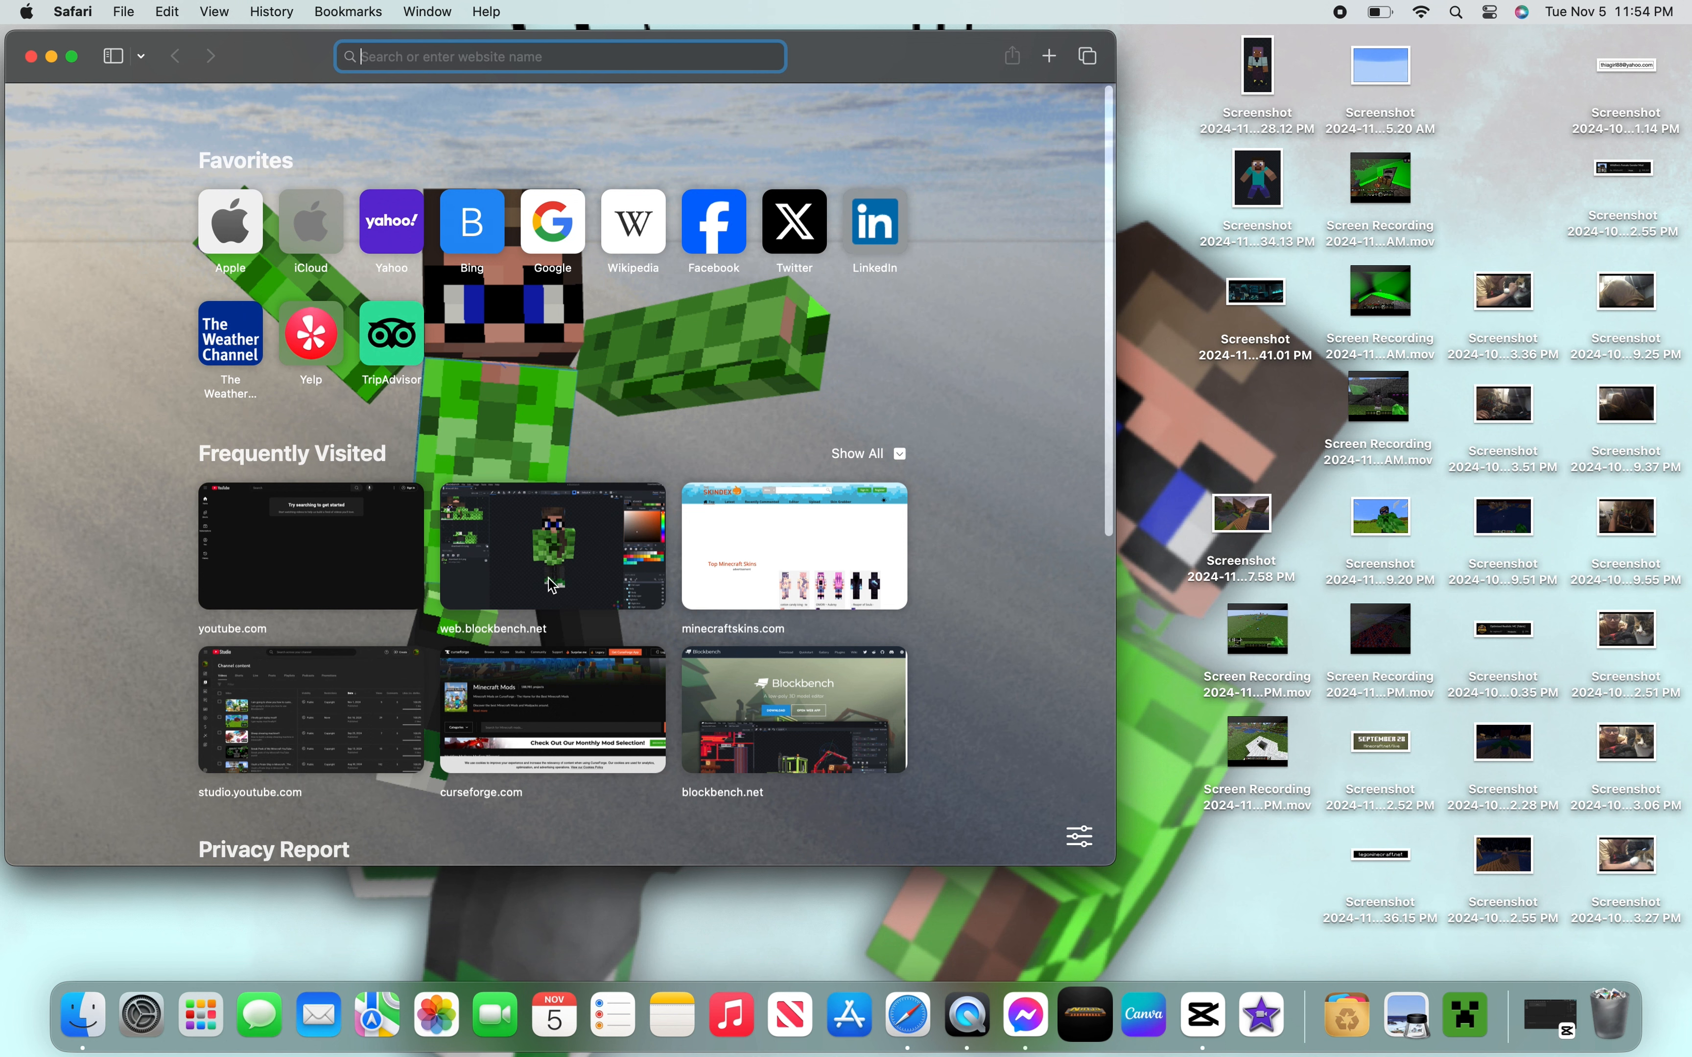
click(562, 540)
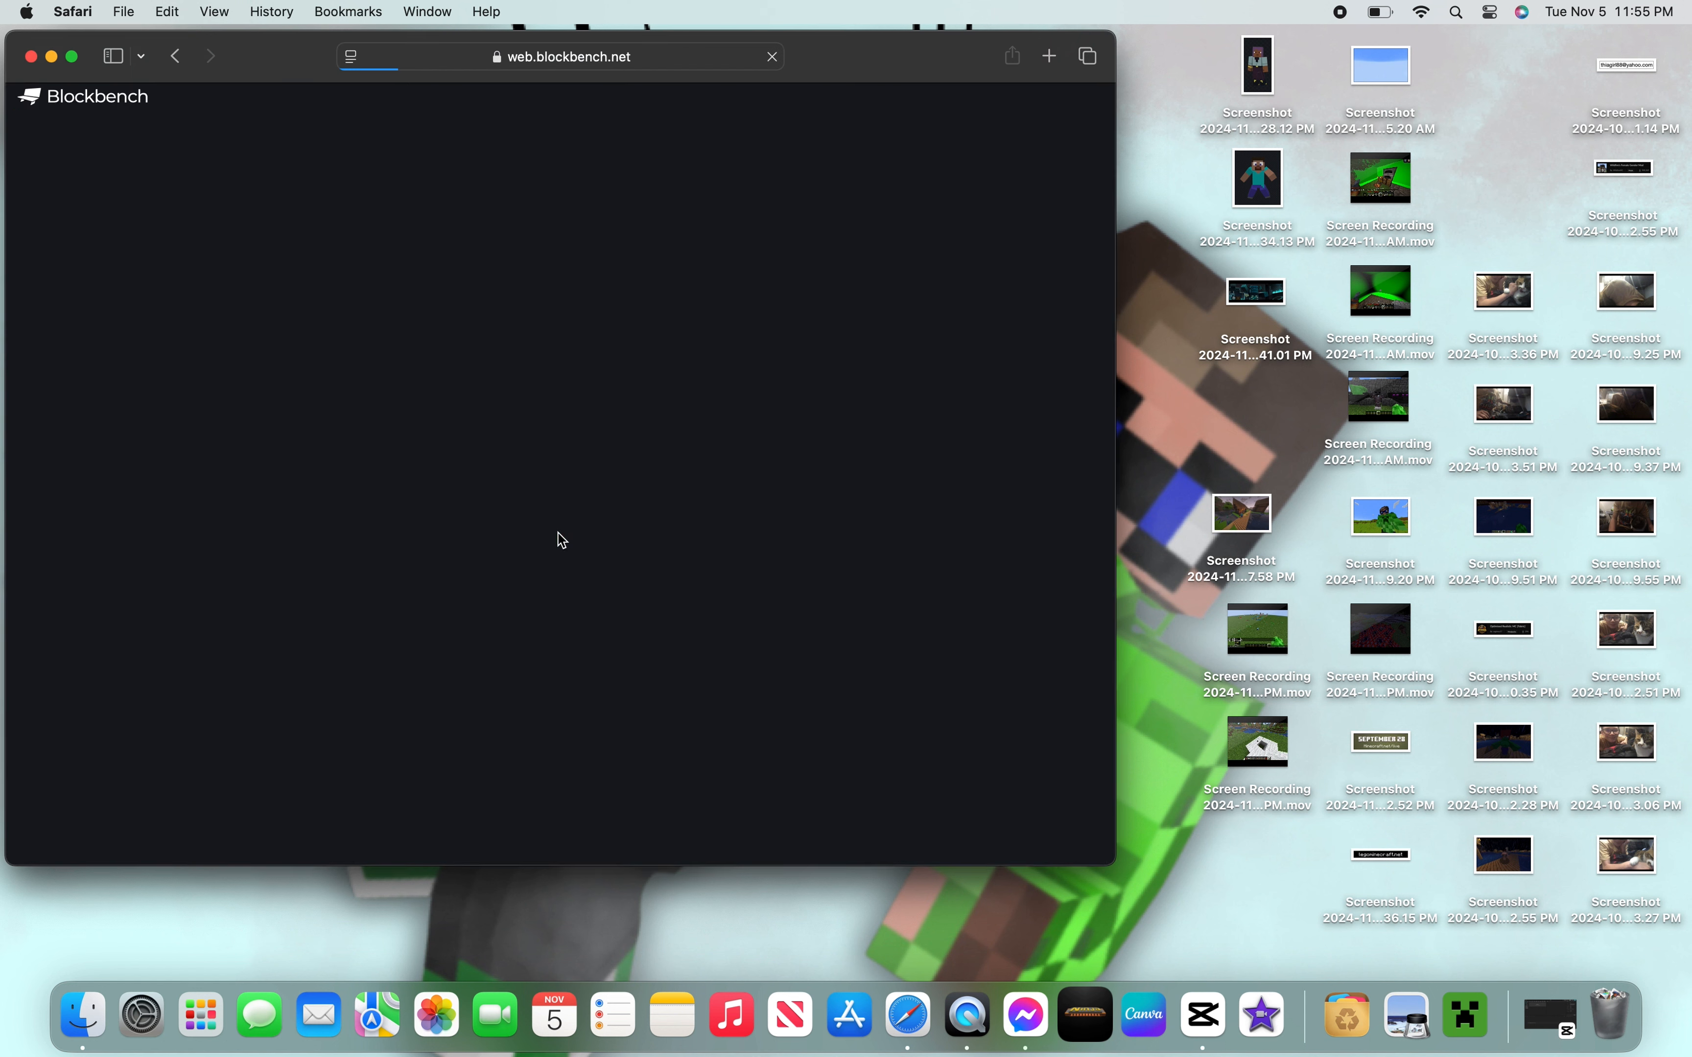
scroll(321, 671, down, 5)
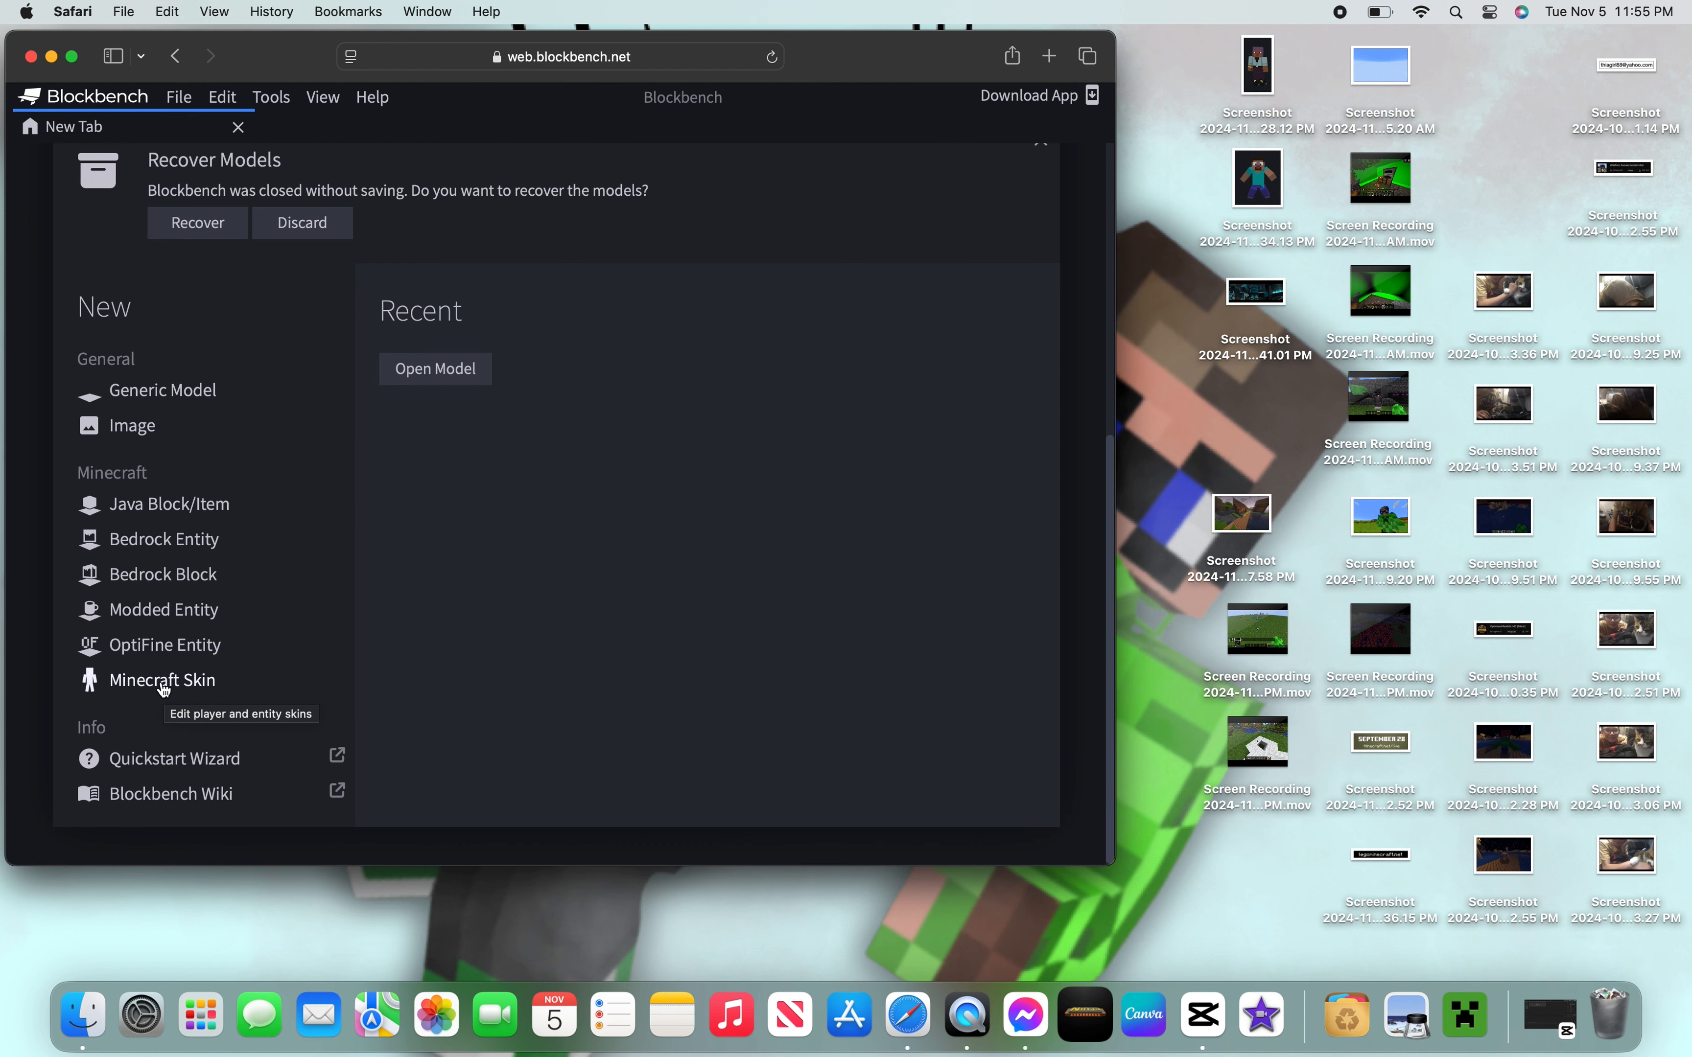
- Create a new Minecraft Skin model, Player - Wide, using the download-13-6.png texture
click(163, 689)
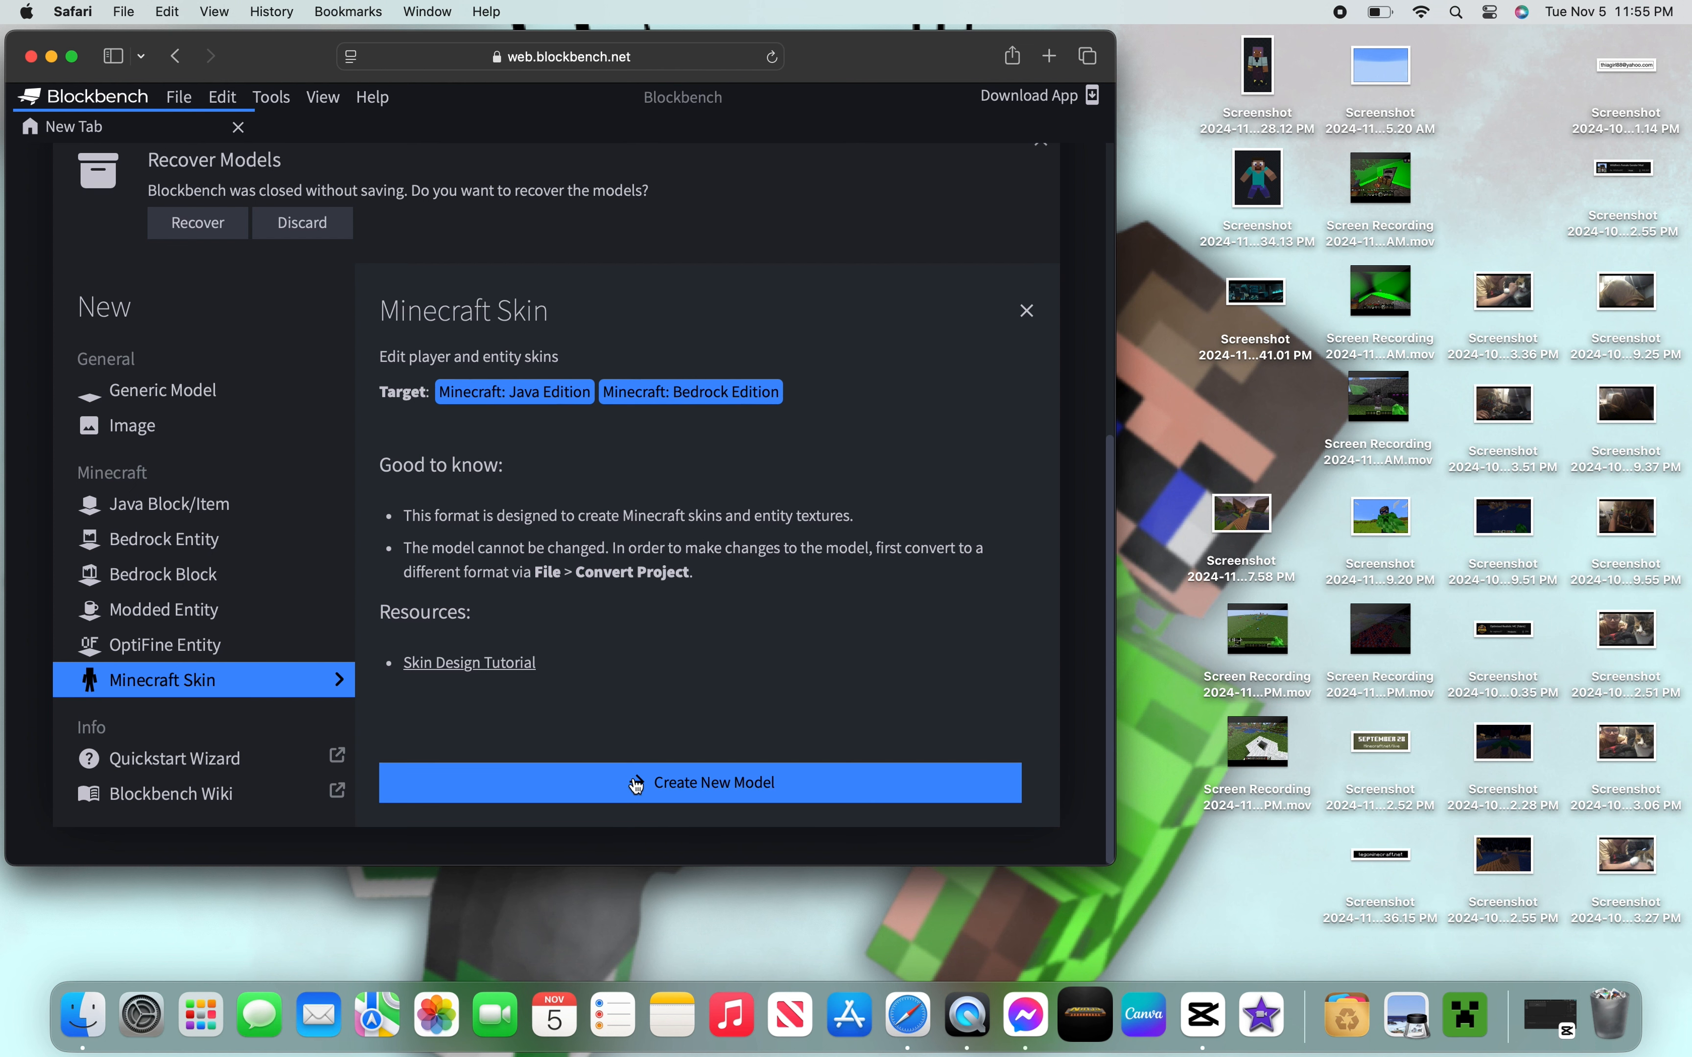
click(644, 799)
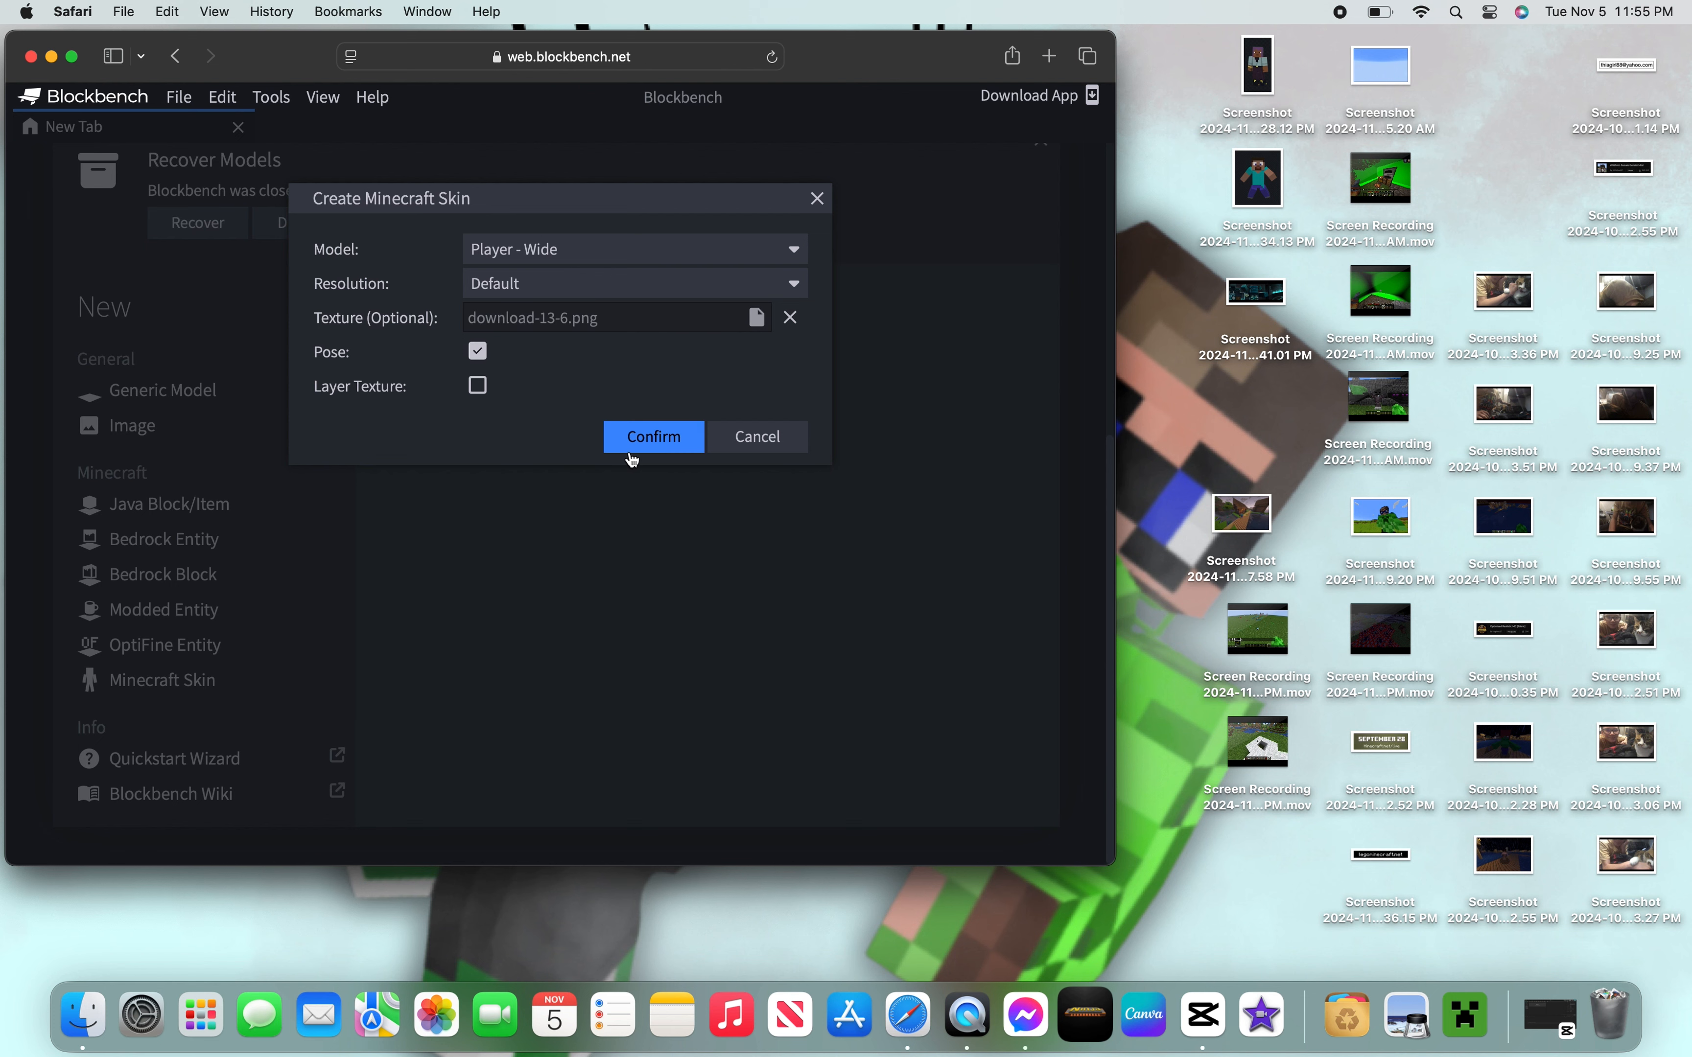
click(650, 441)
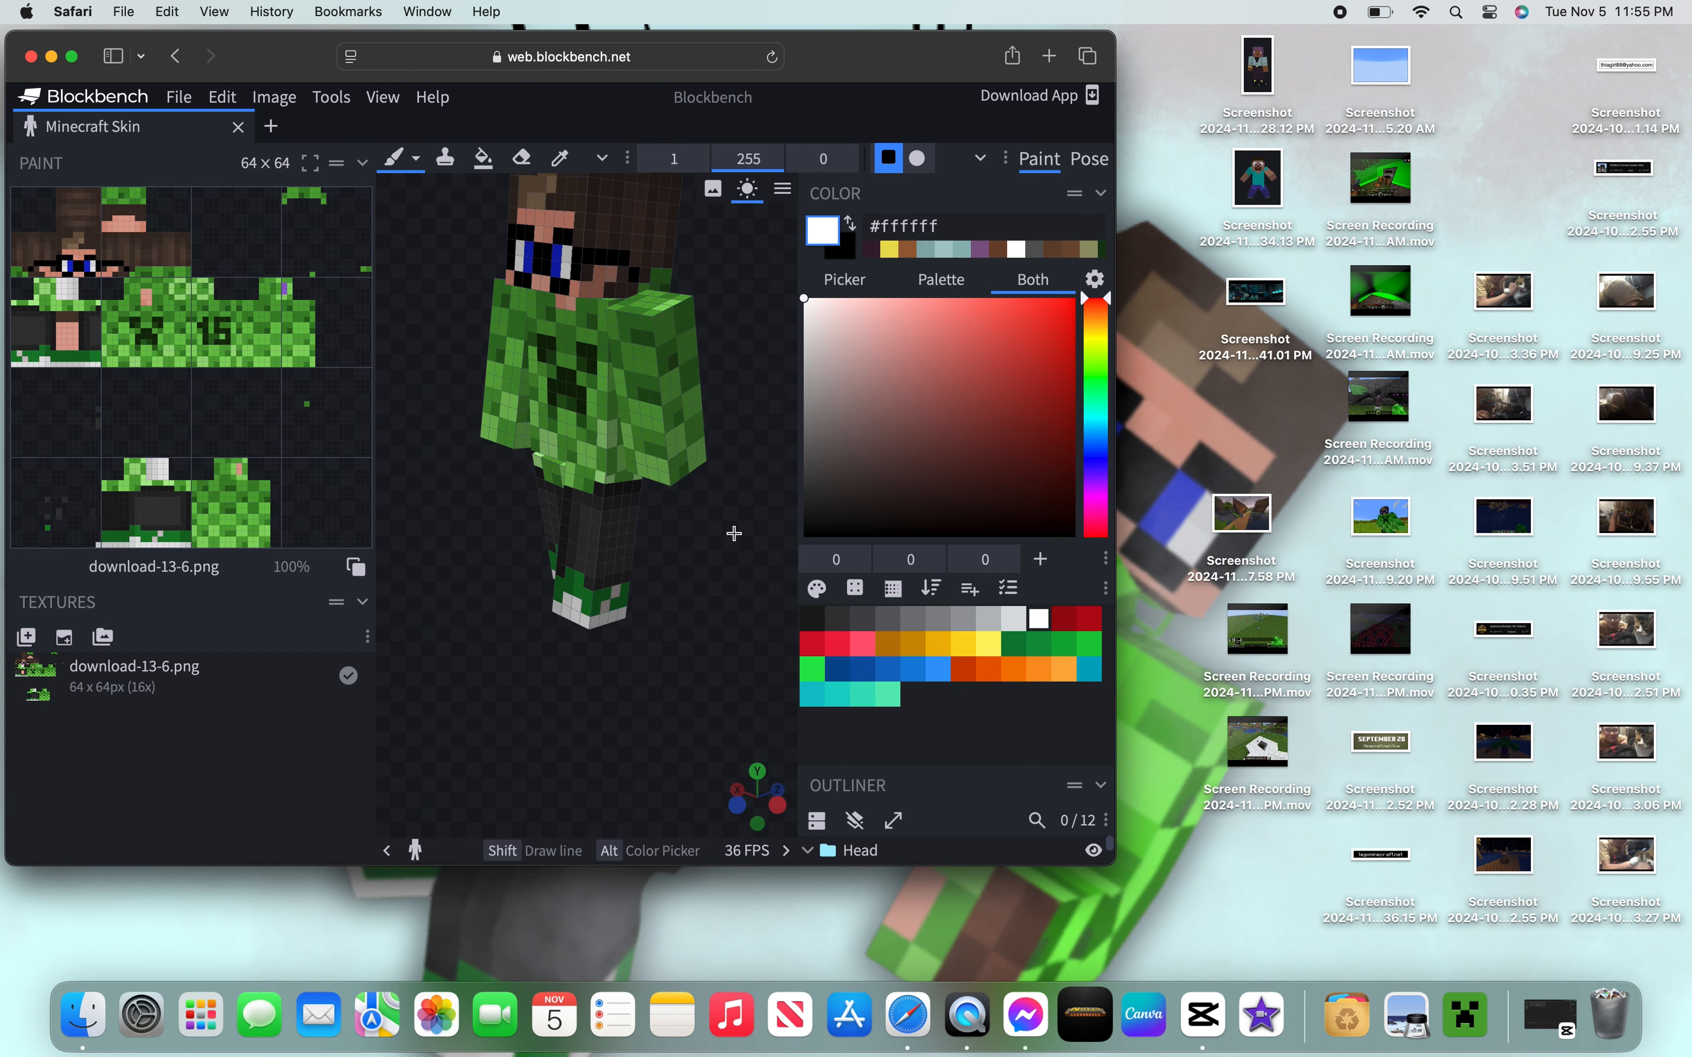
- Toggle the skin's outer layer off and maximize the browser window
right_drag(737, 533, 705, 582)
drag(706, 582, 759, 616)
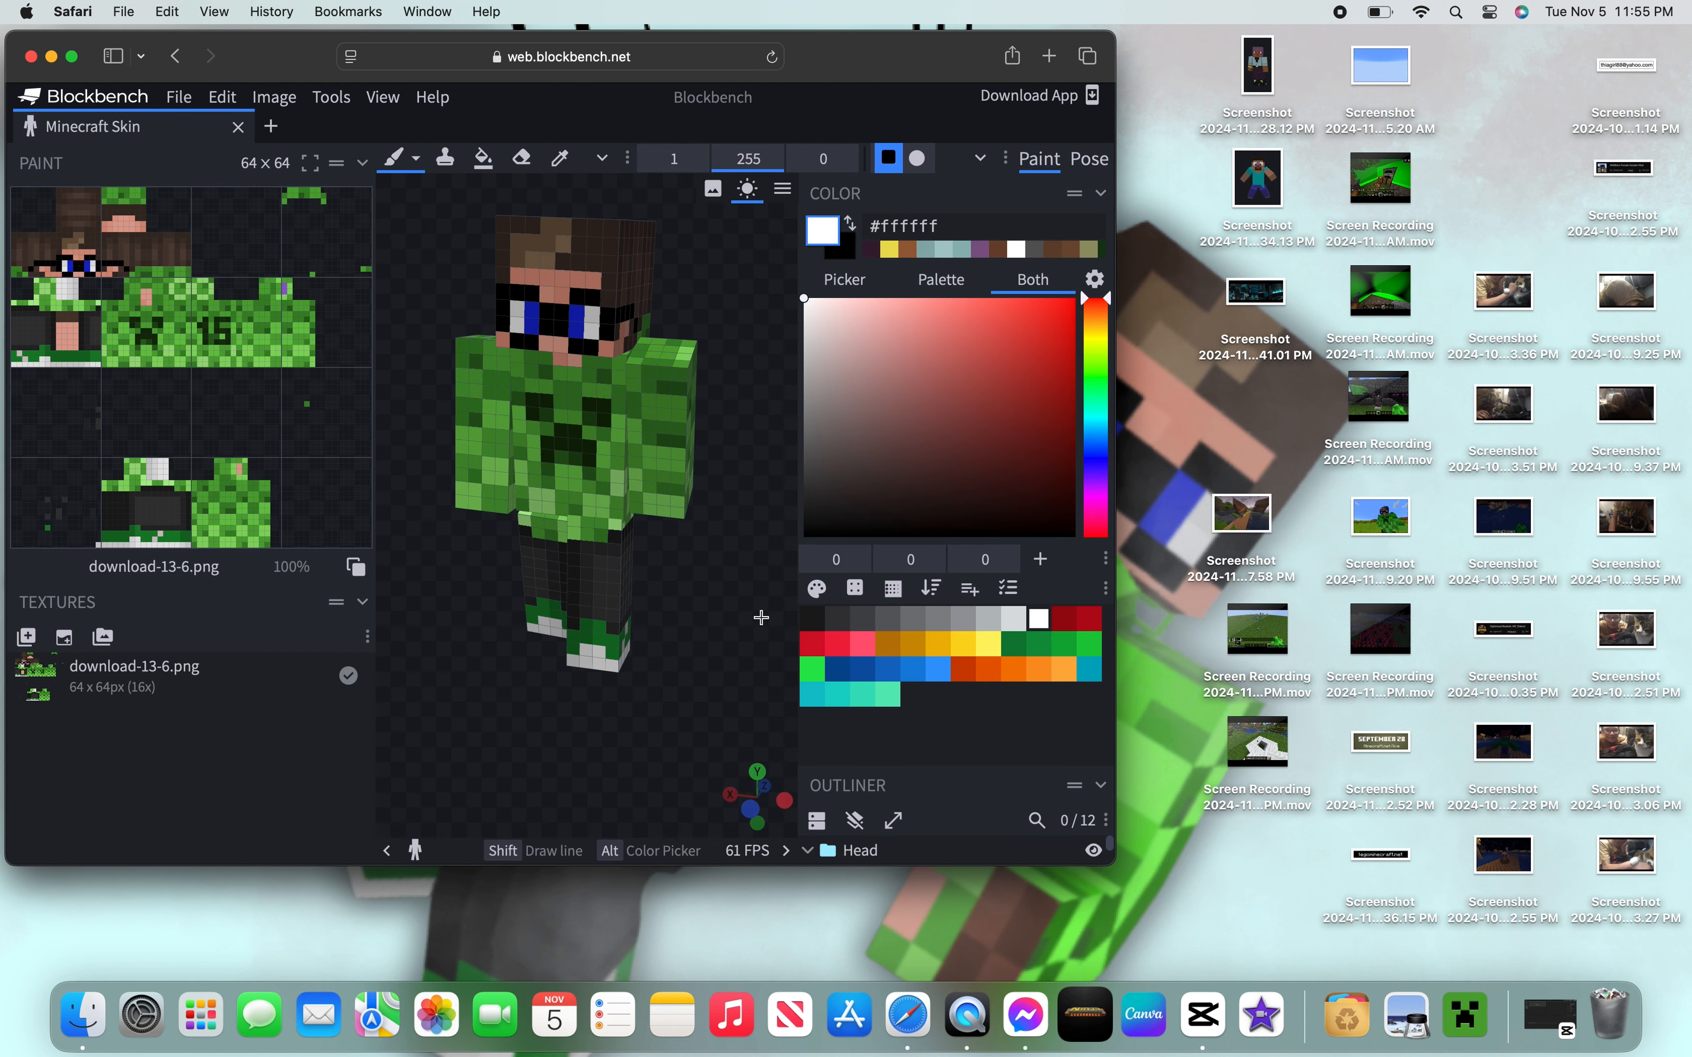
click(858, 828)
mouse_move(733, 764)
mouse_down()
mouse_move(389, 665)
mouse_move(611, 691)
mouse_move(751, 781)
mouse_up()
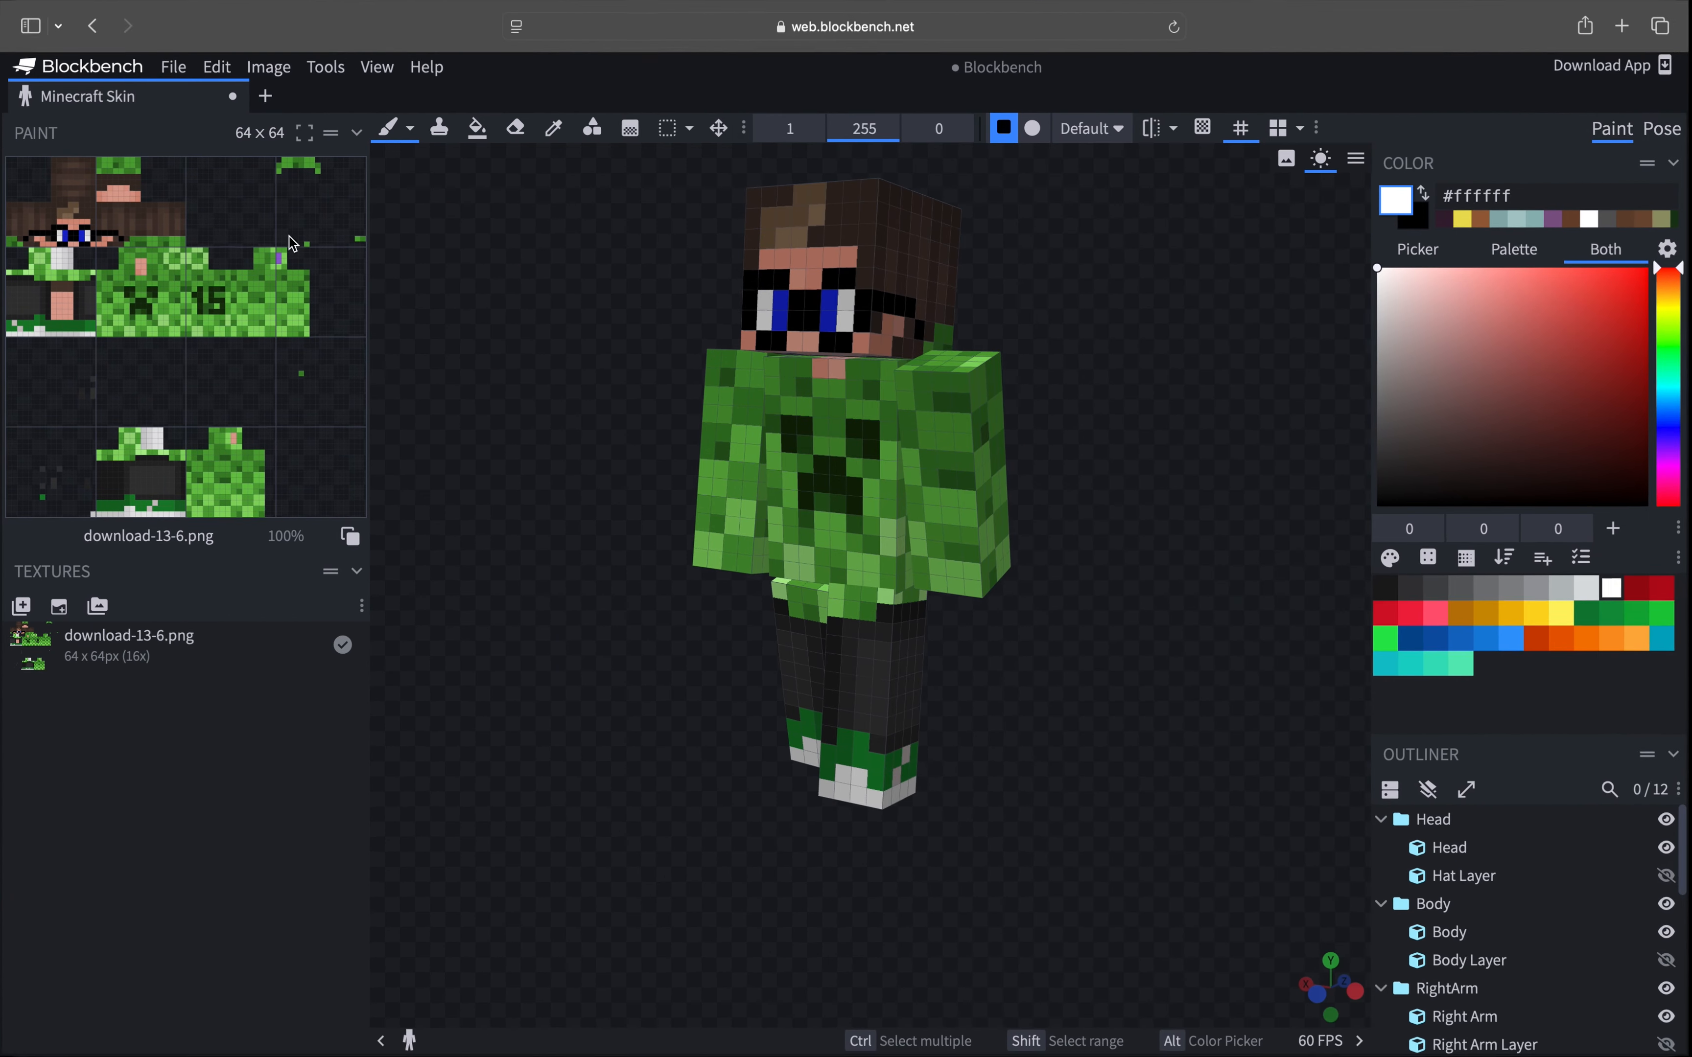
click(71, 55)
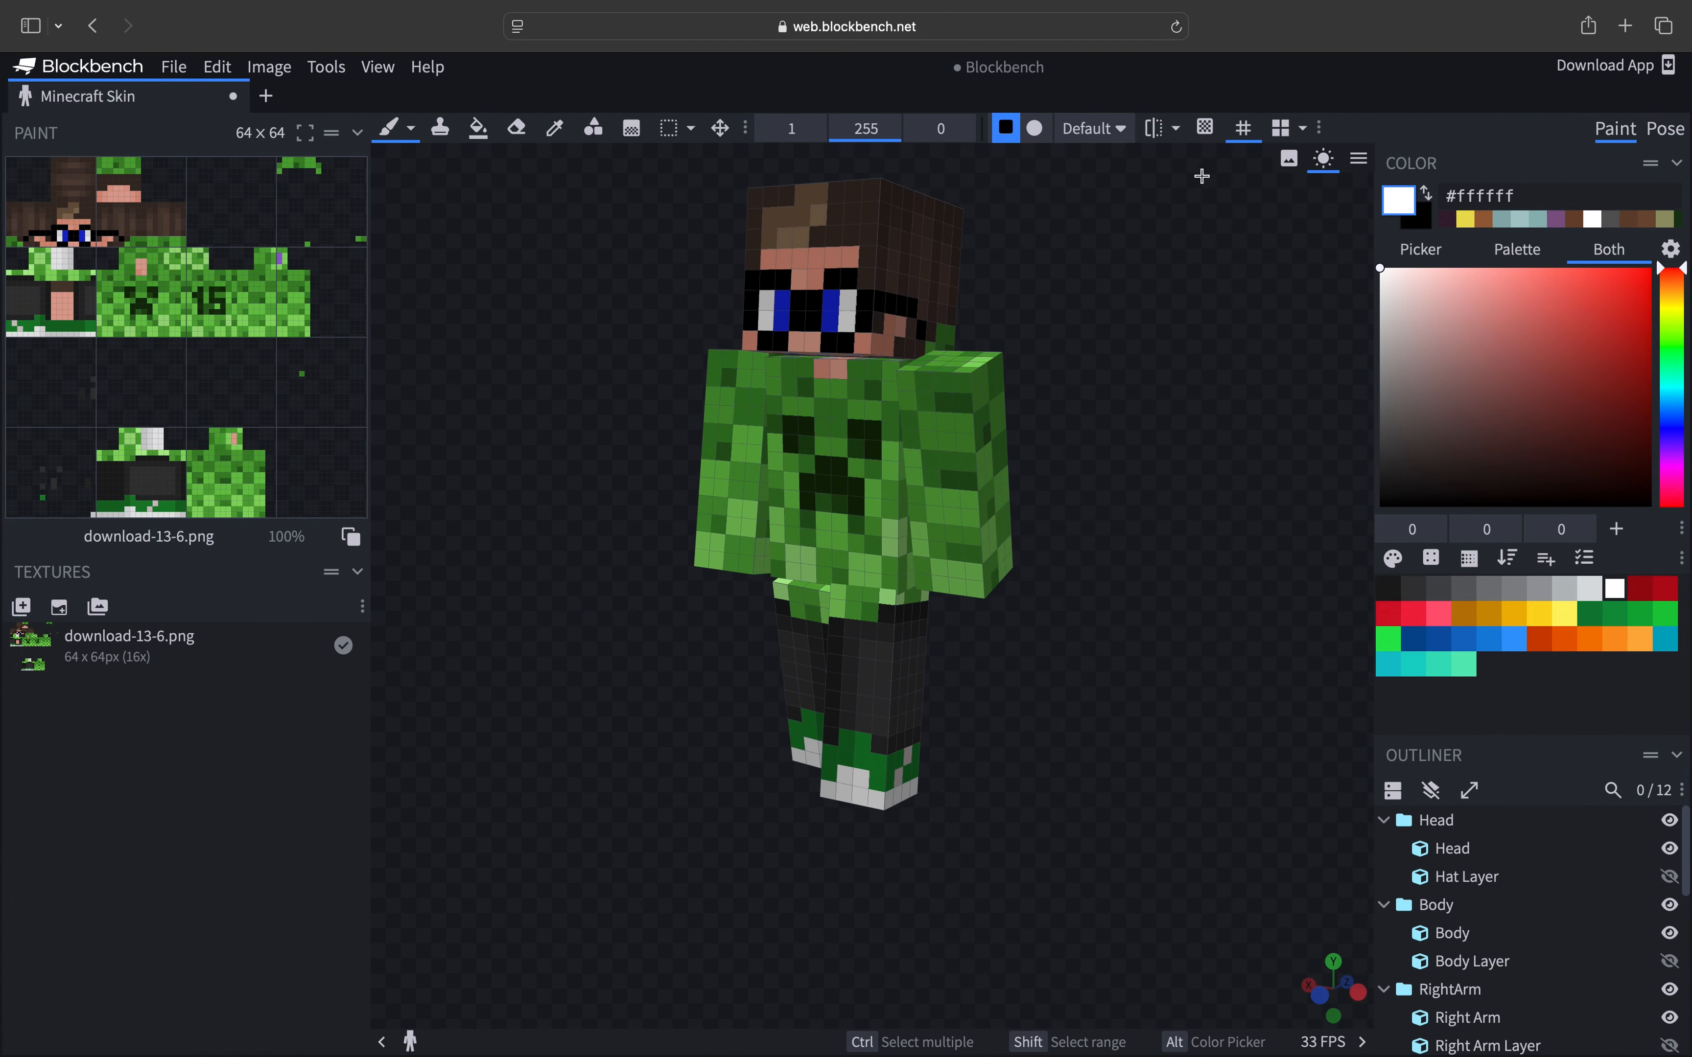
- Pick the red colour #e80a0a and paint red pixels on the upper side of the head's face
drag(1141, 510, 1176, 603)
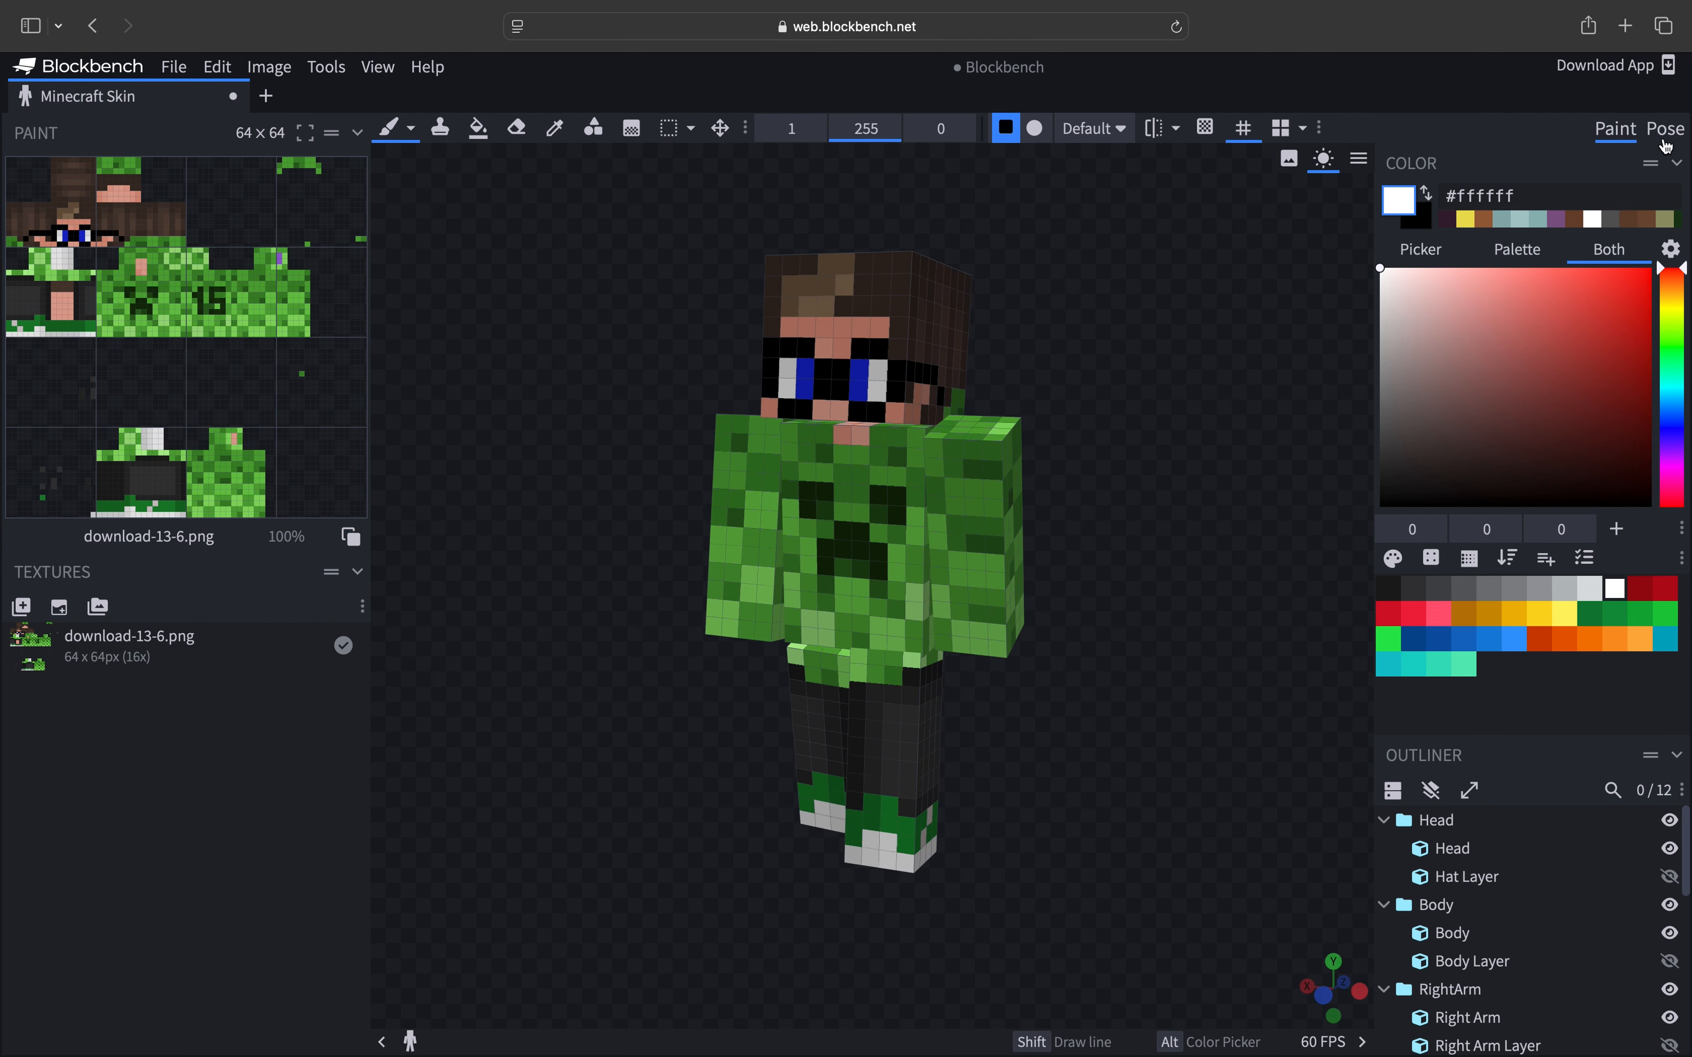
drag(1277, 368, 1150, 504)
click(1641, 291)
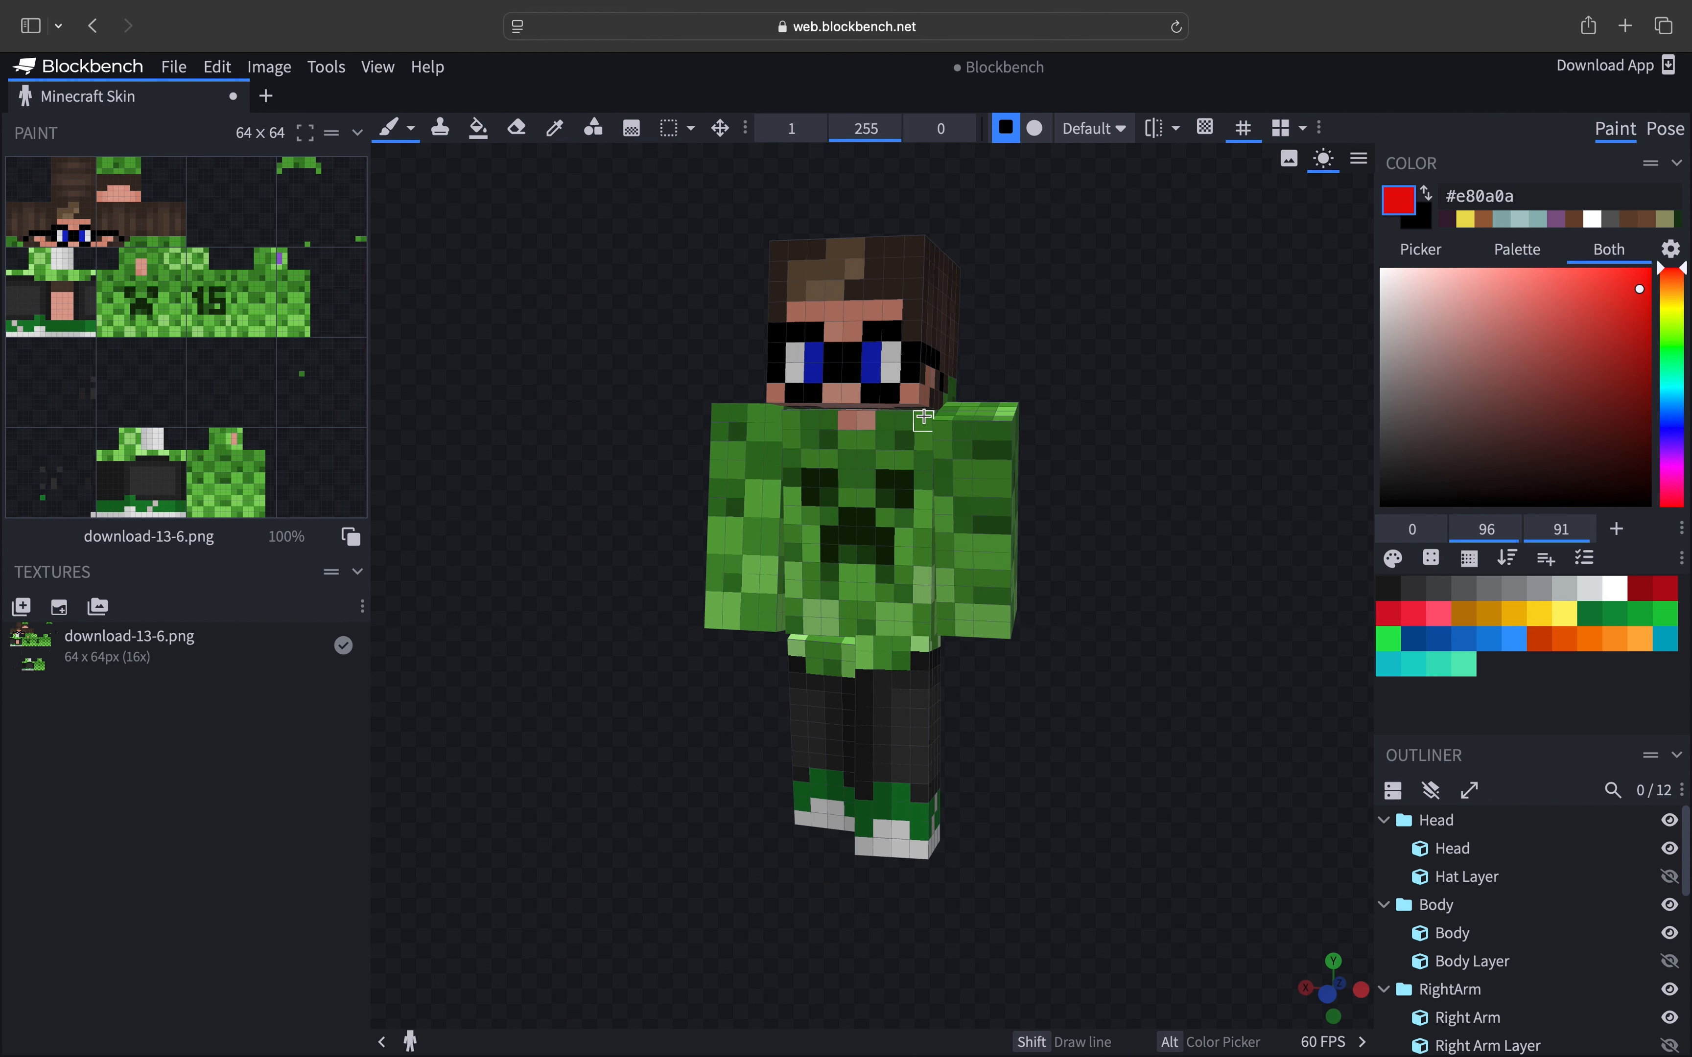
click(892, 309)
drag(996, 359, 1115, 399)
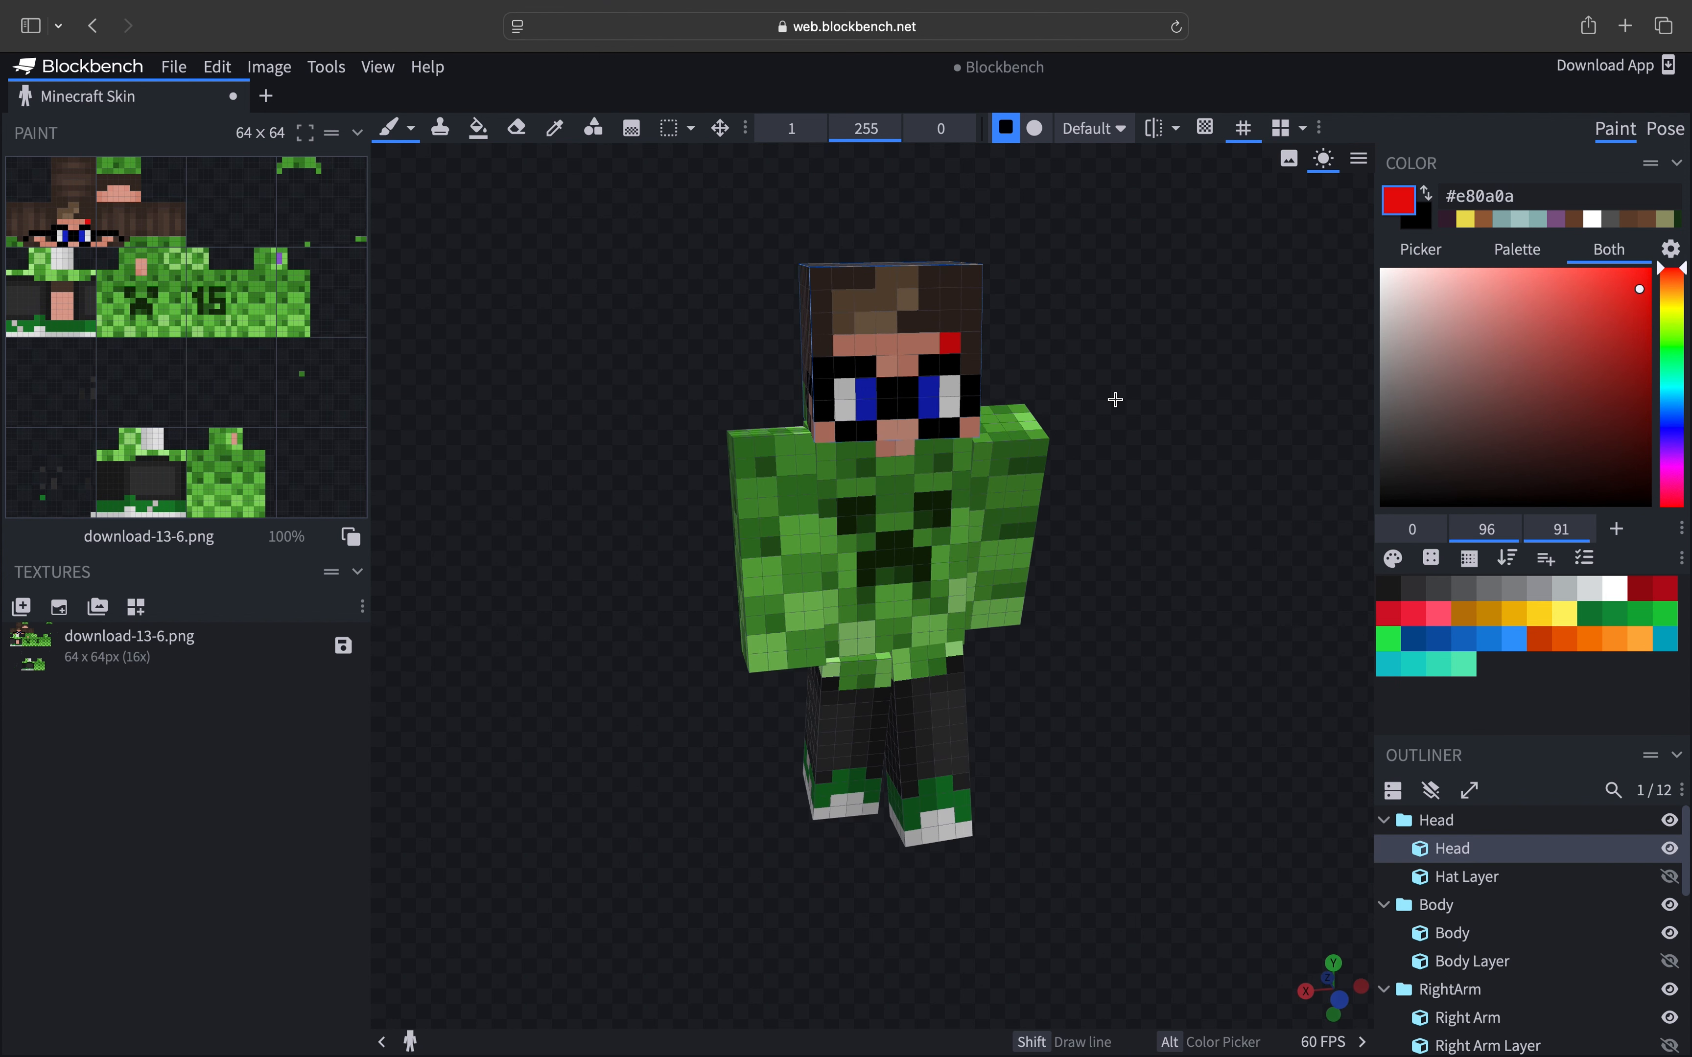
mouse_move(972, 324)
mouse_down()
mouse_move(968, 338)
mouse_move(1055, 317)
mouse_up()
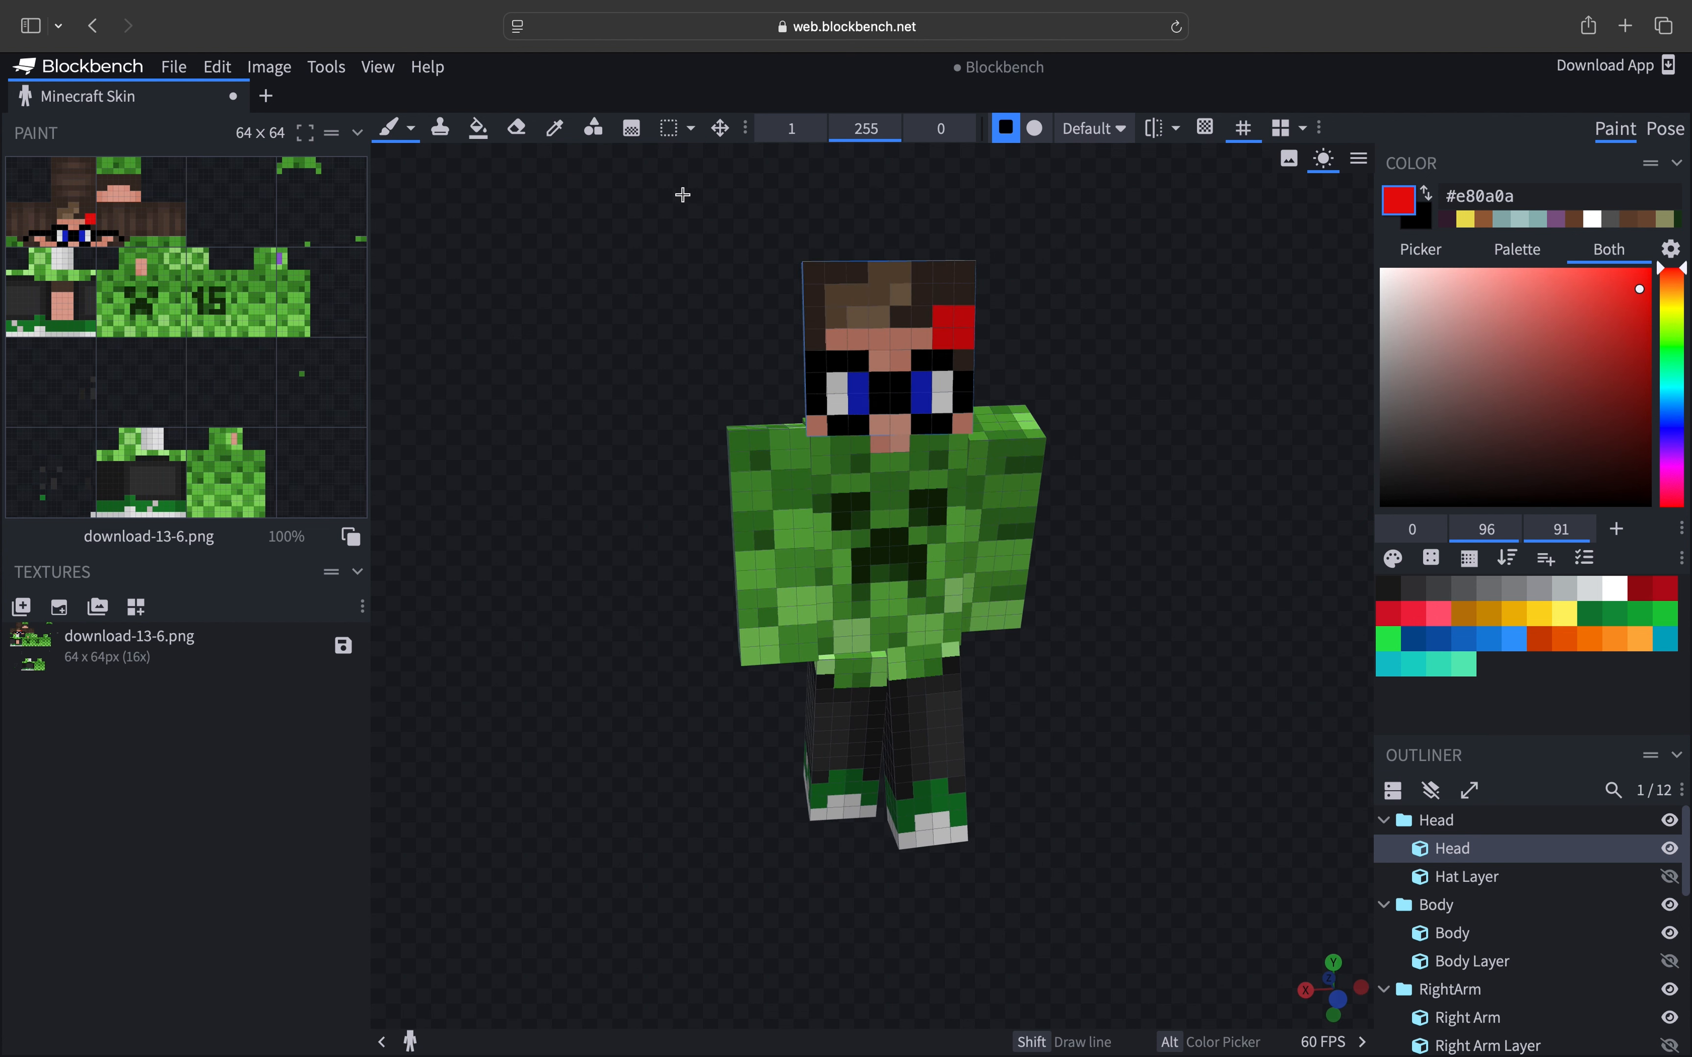
- Sample the hair colour with the color picker and paint over the red pixels on the head
click(555, 128)
click(908, 277)
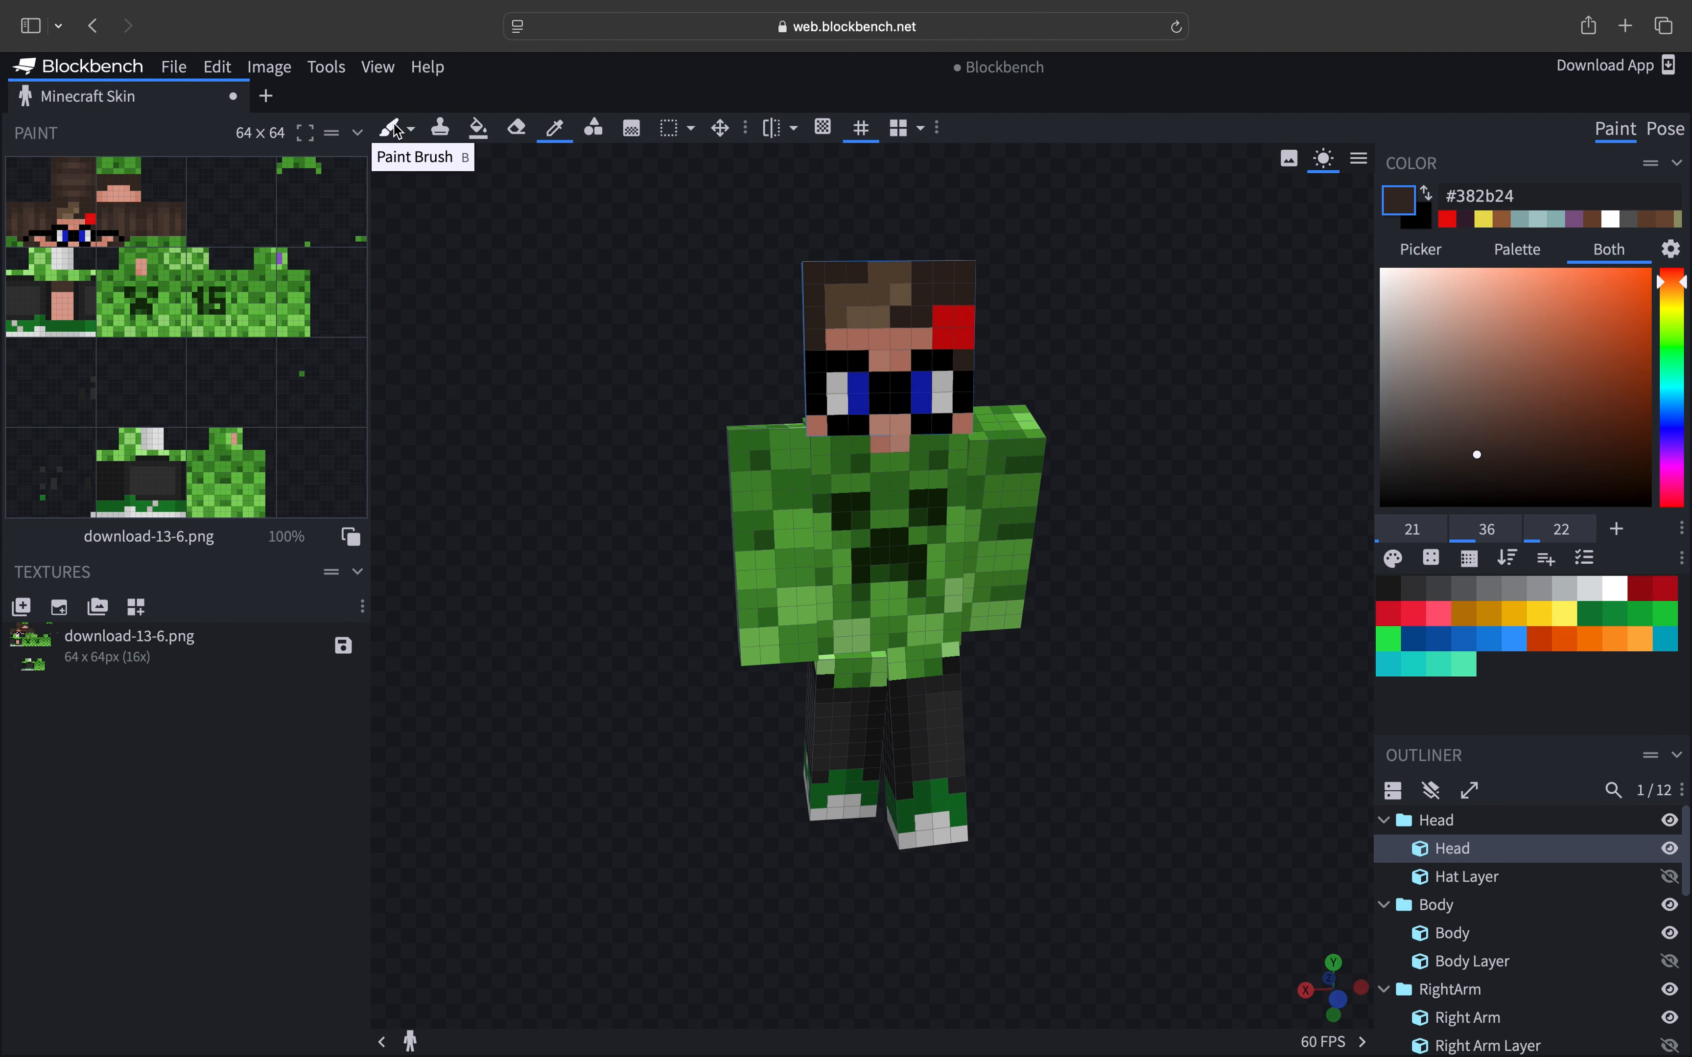
click(393, 128)
drag(947, 315, 962, 337)
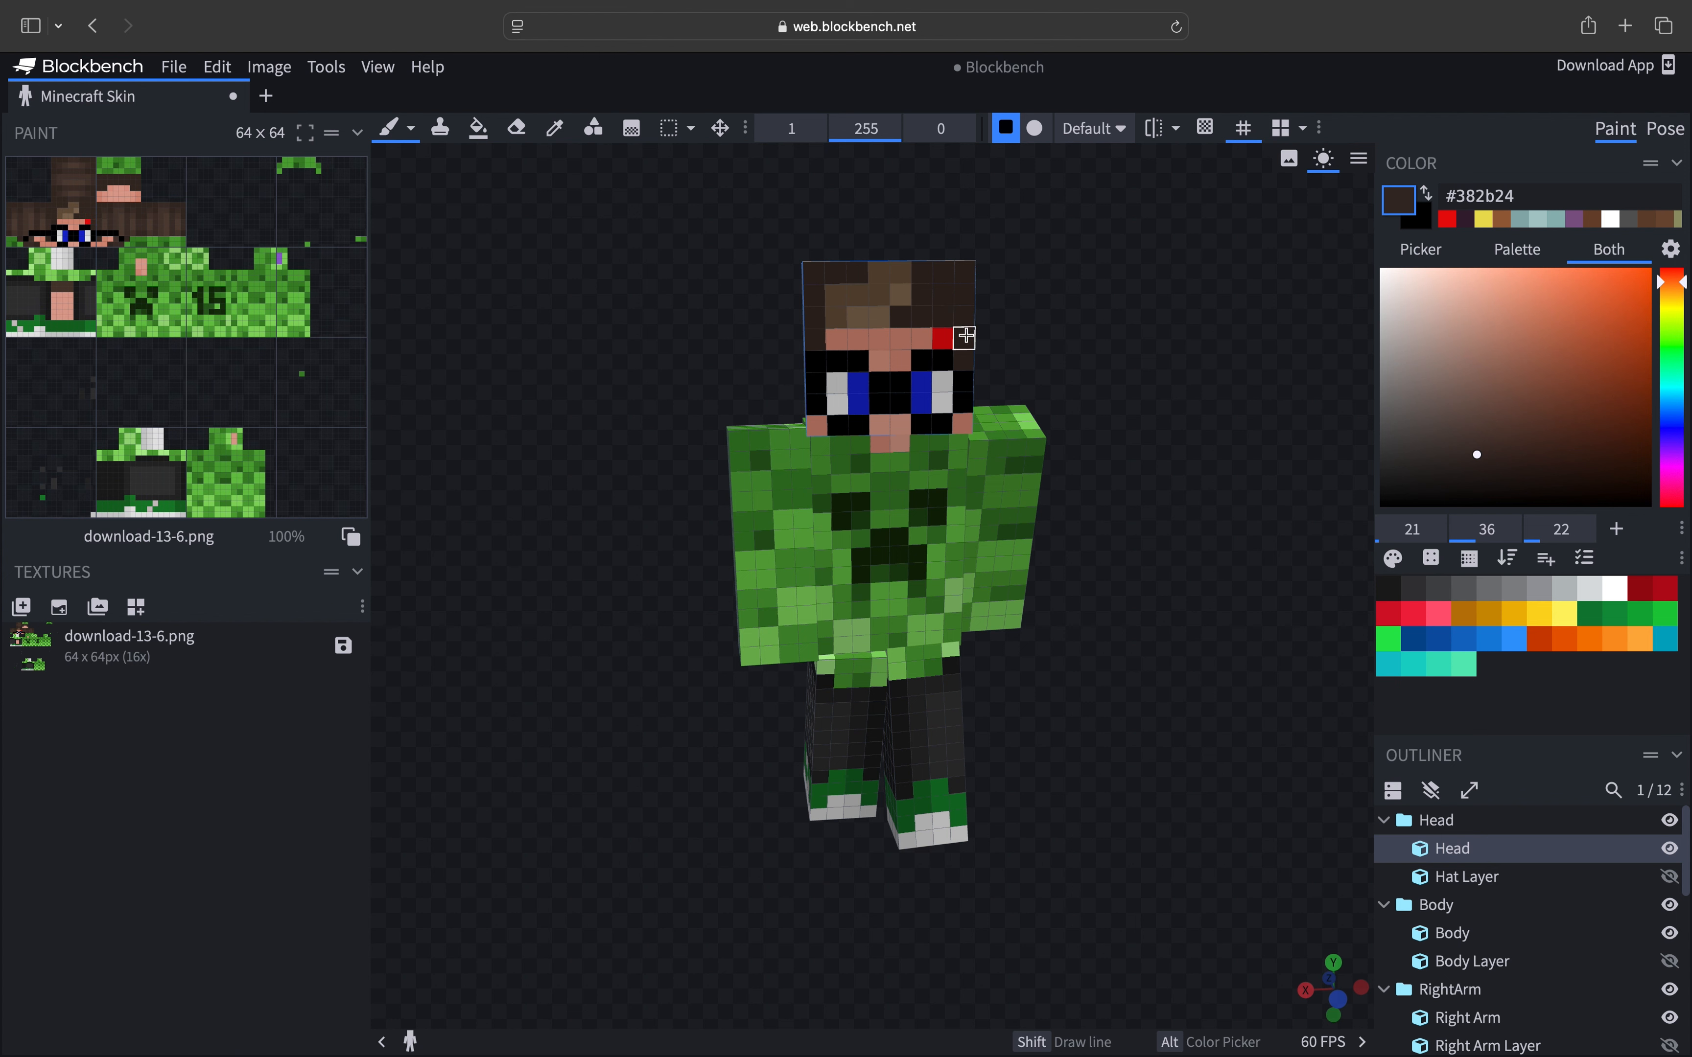
- Sample the skin colour and paint a skin pixel beside the eye
click(554, 127)
click(890, 345)
click(388, 128)
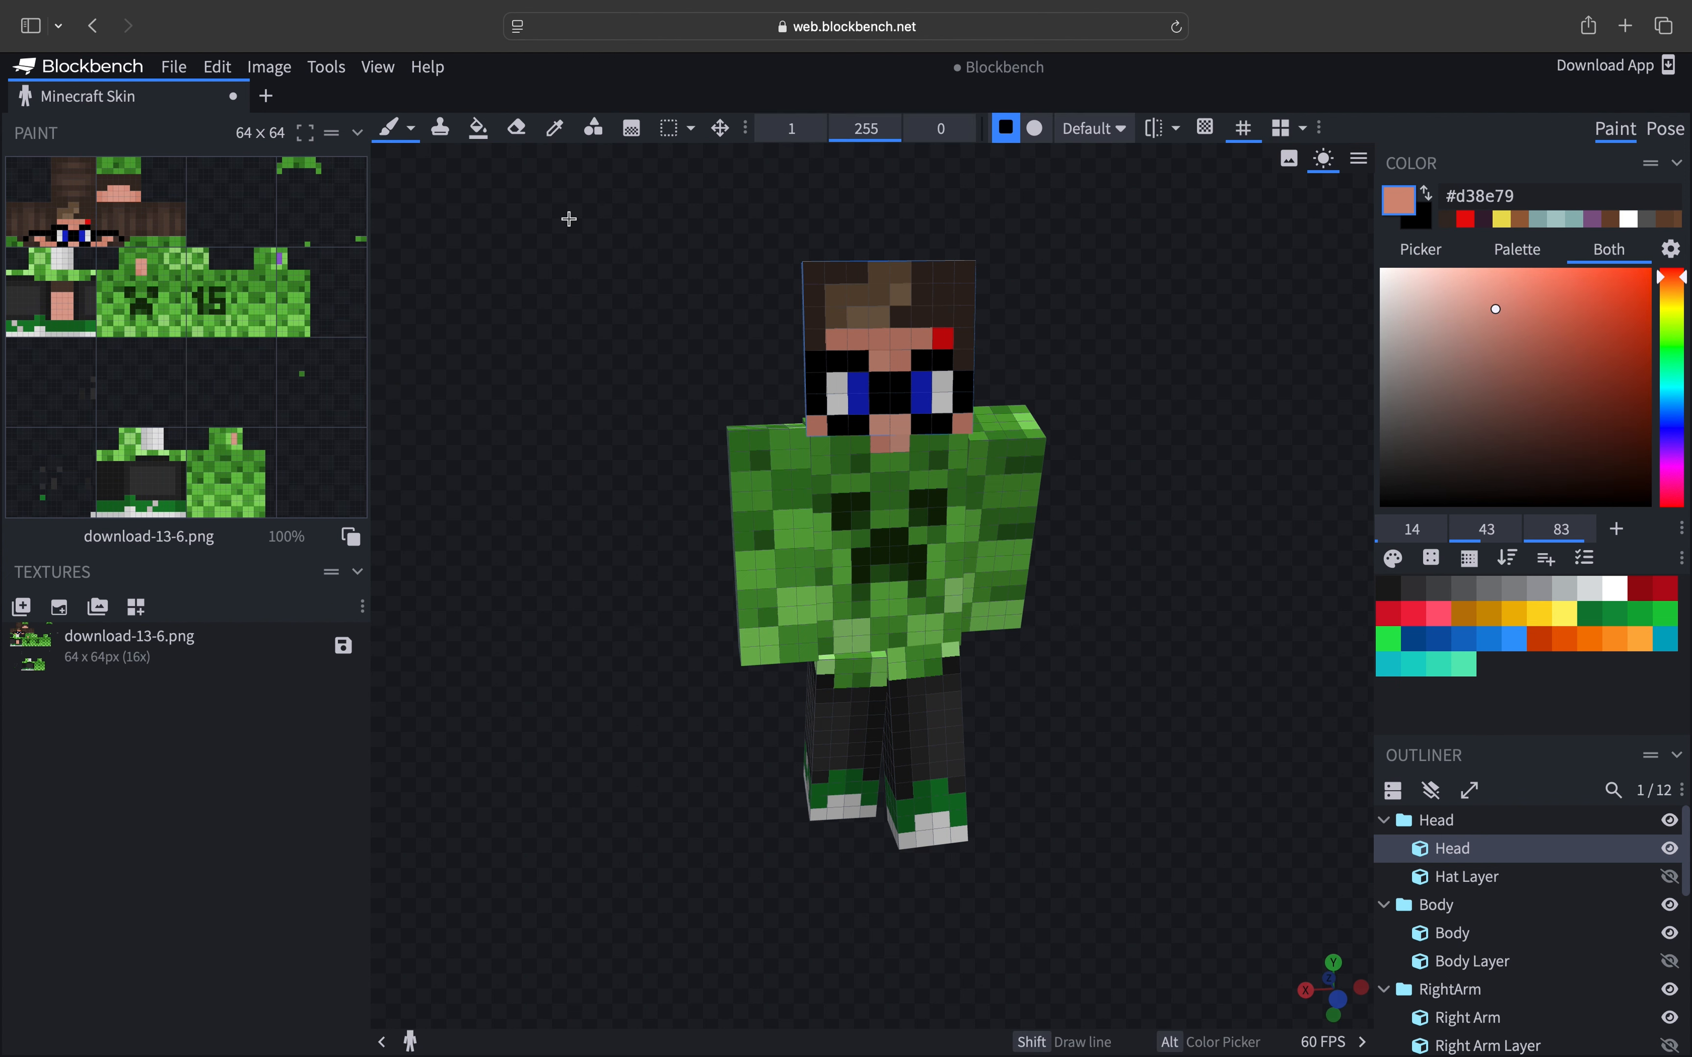
click(952, 338)
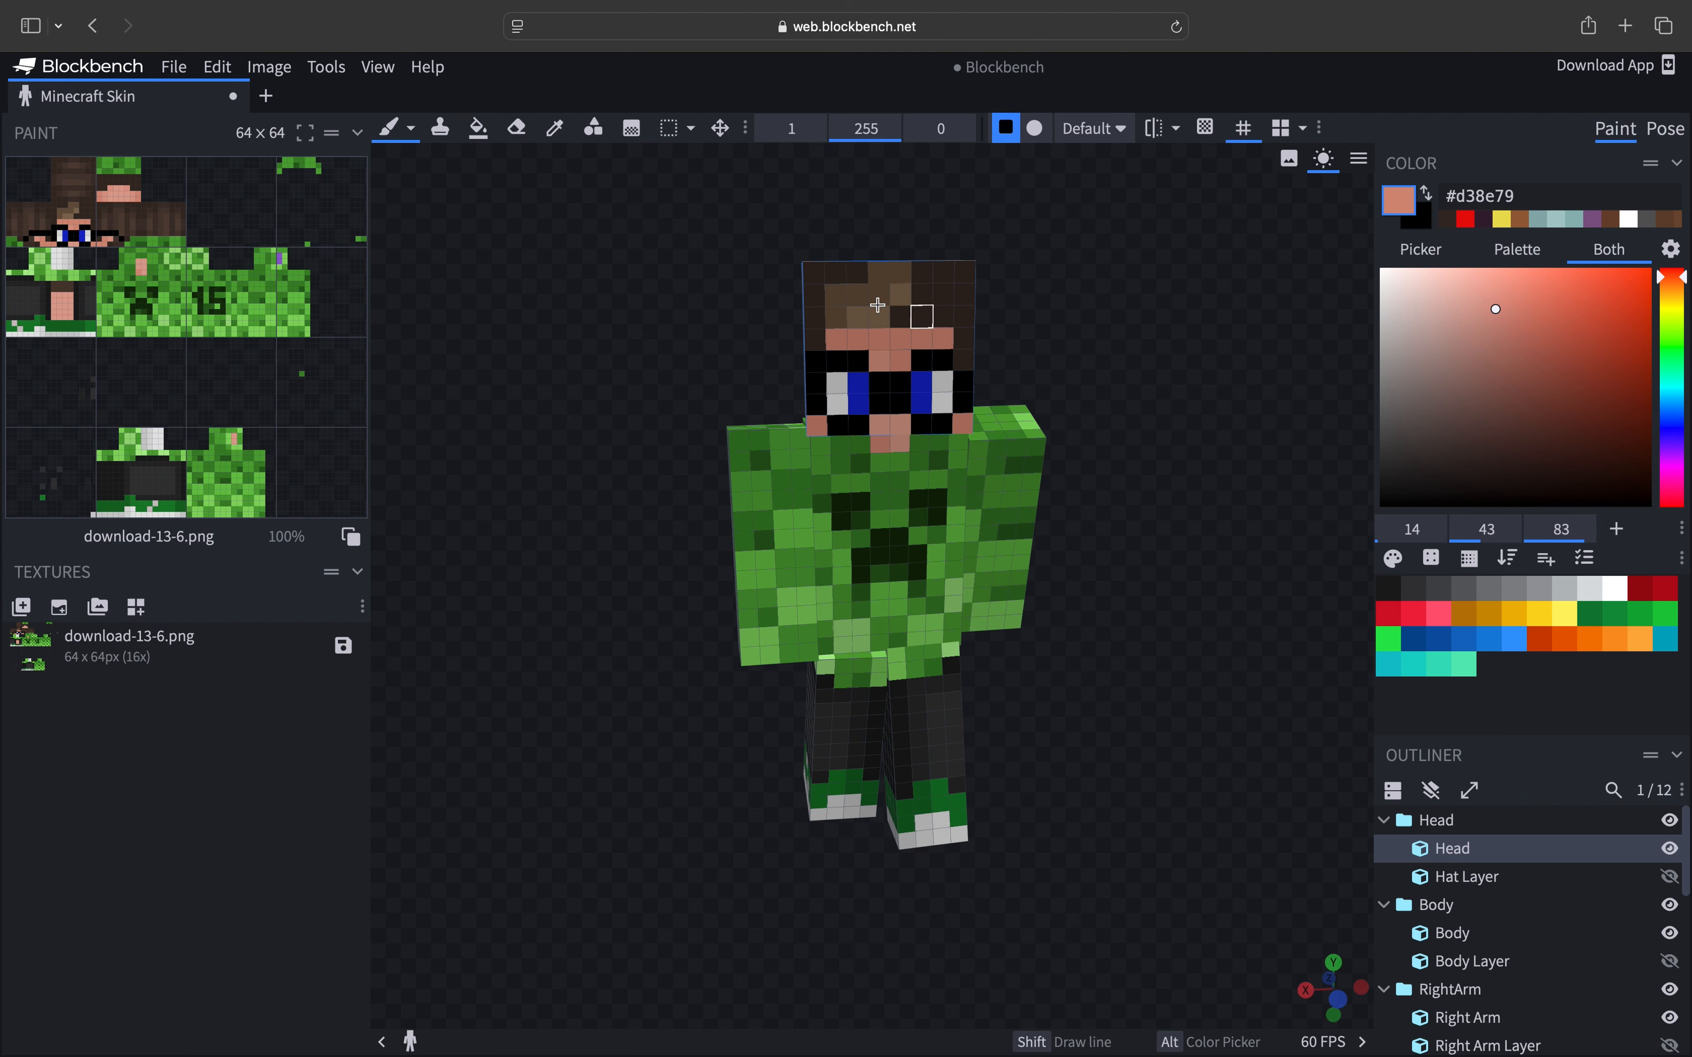
- Switch to Pose mode and try several preset poses on the skin model
click(1656, 133)
mouse_move(967, 545)
right_down()
mouse_move(940, 468)
mouse_move(944, 520)
right_up()
click(1402, 450)
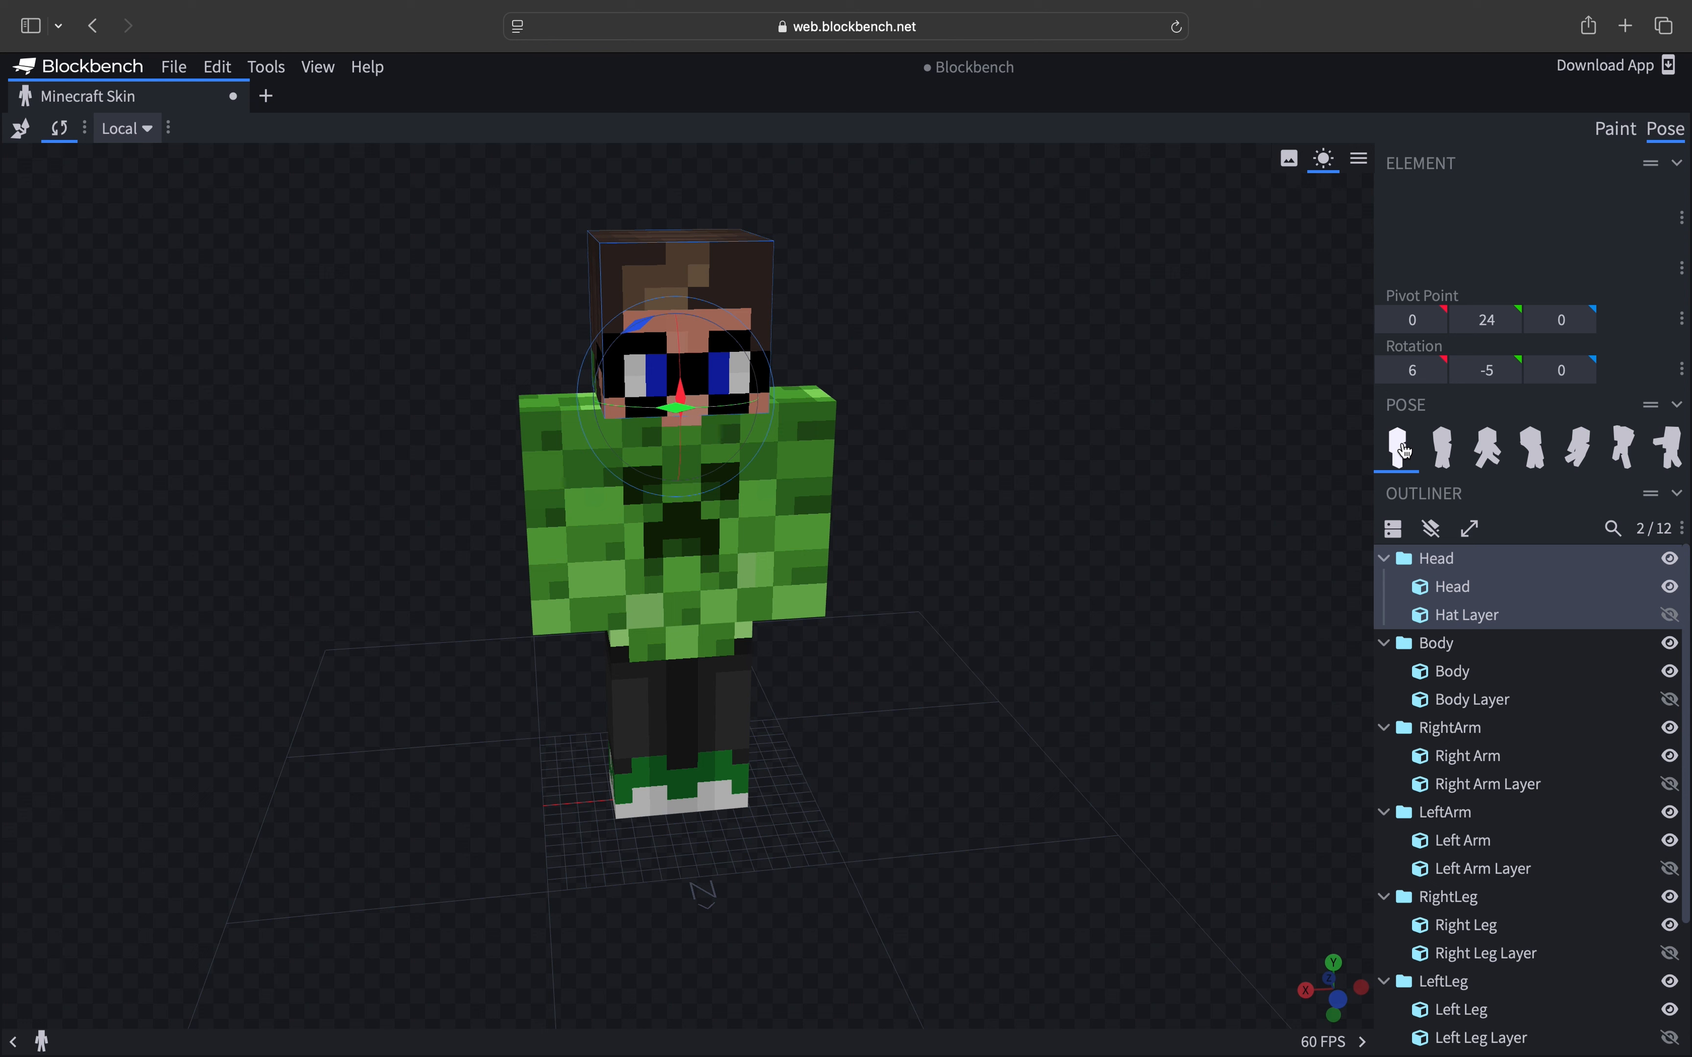
click(1442, 447)
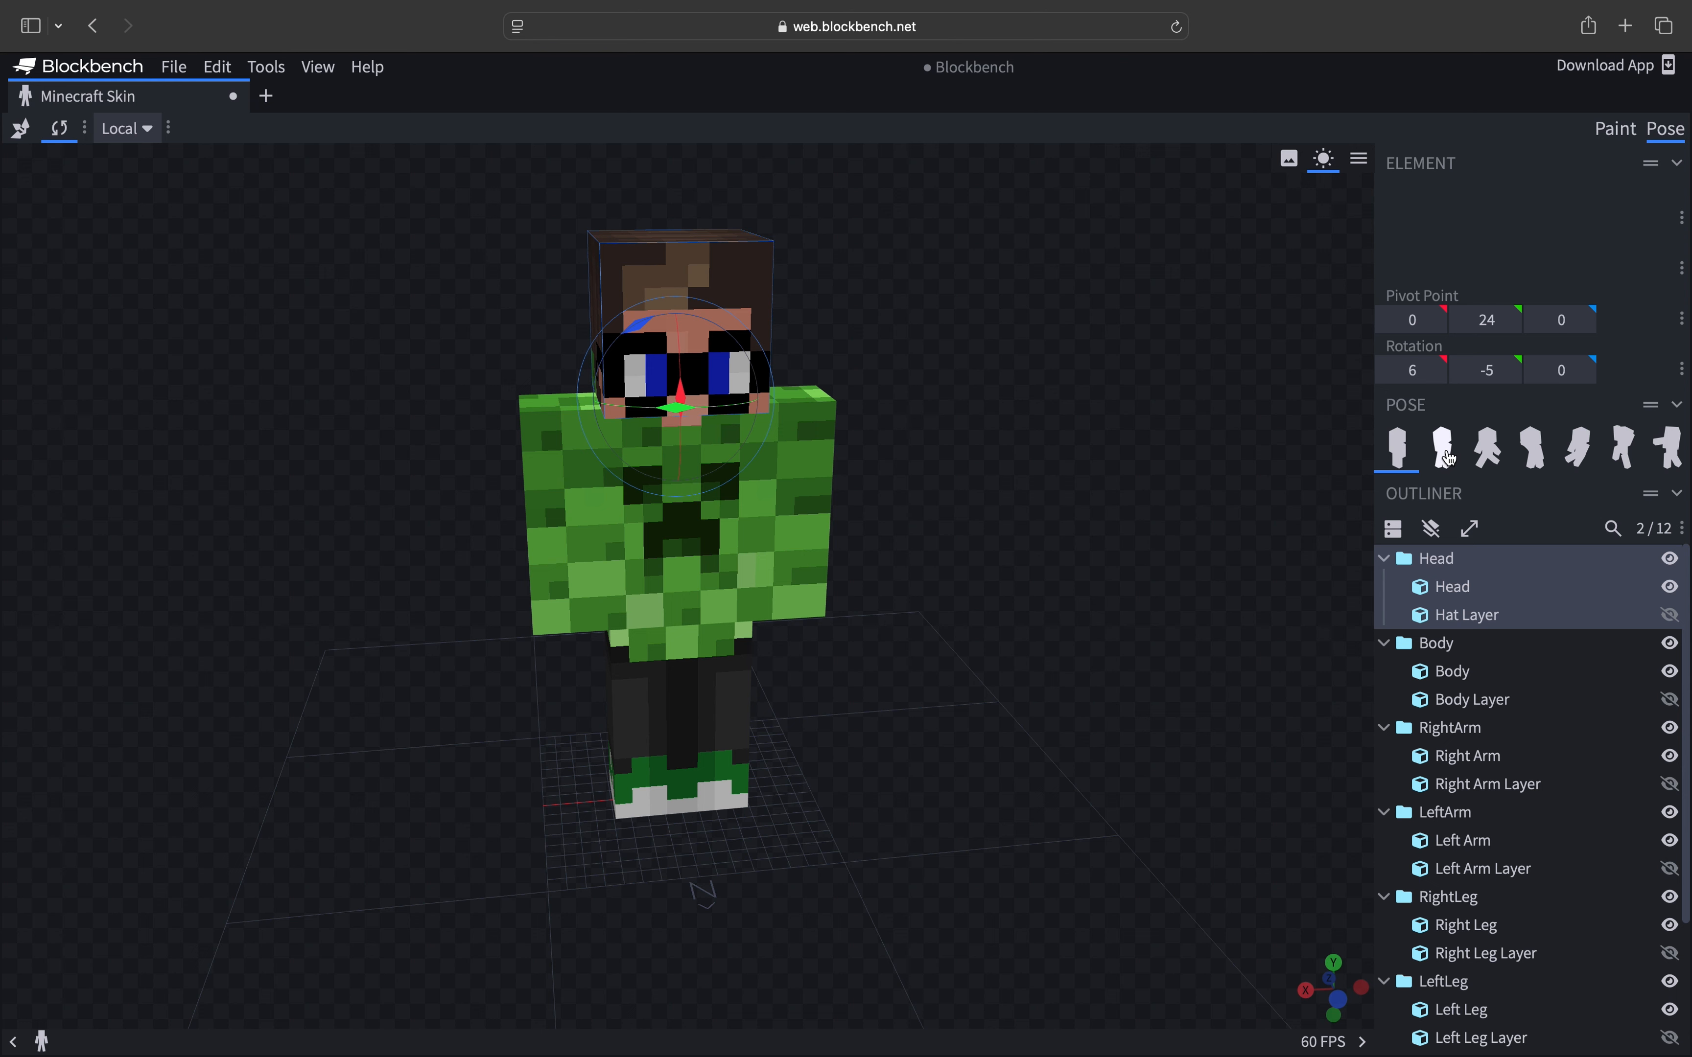
click(1505, 455)
drag(1137, 672, 1048, 771)
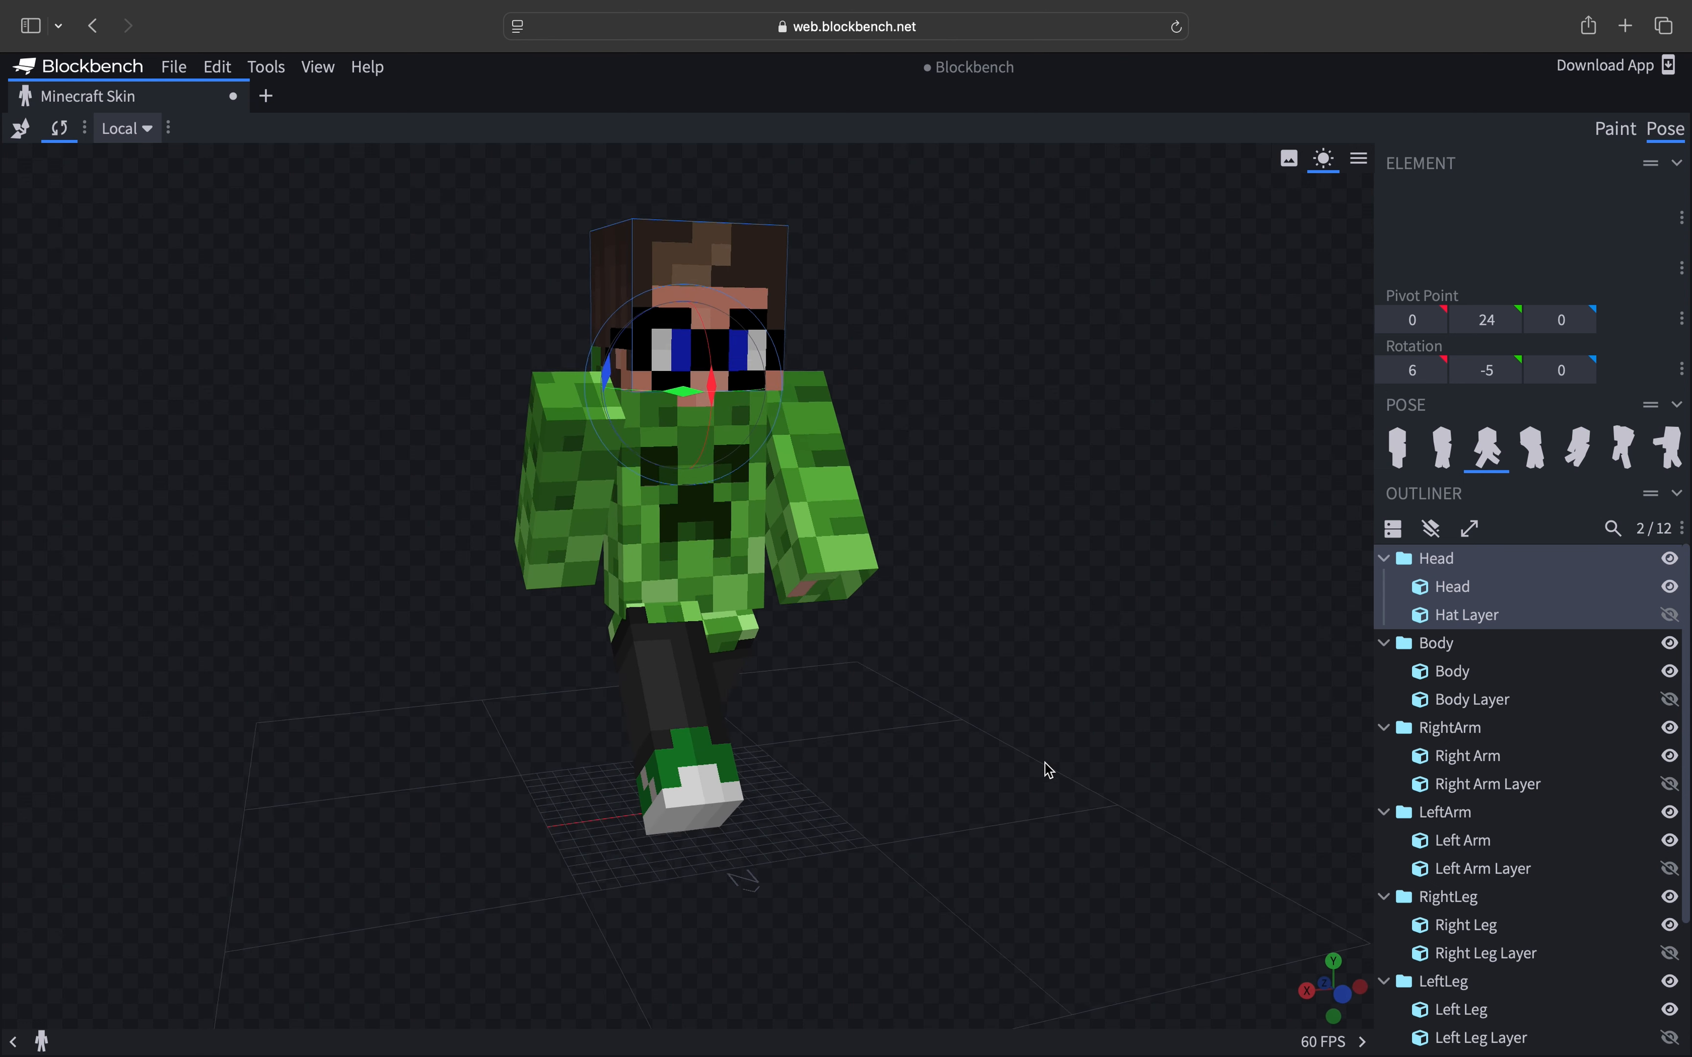
- Try more preset poses on the skin model, ending back on the default standing pose
click(1532, 447)
drag(1311, 554, 865, 697)
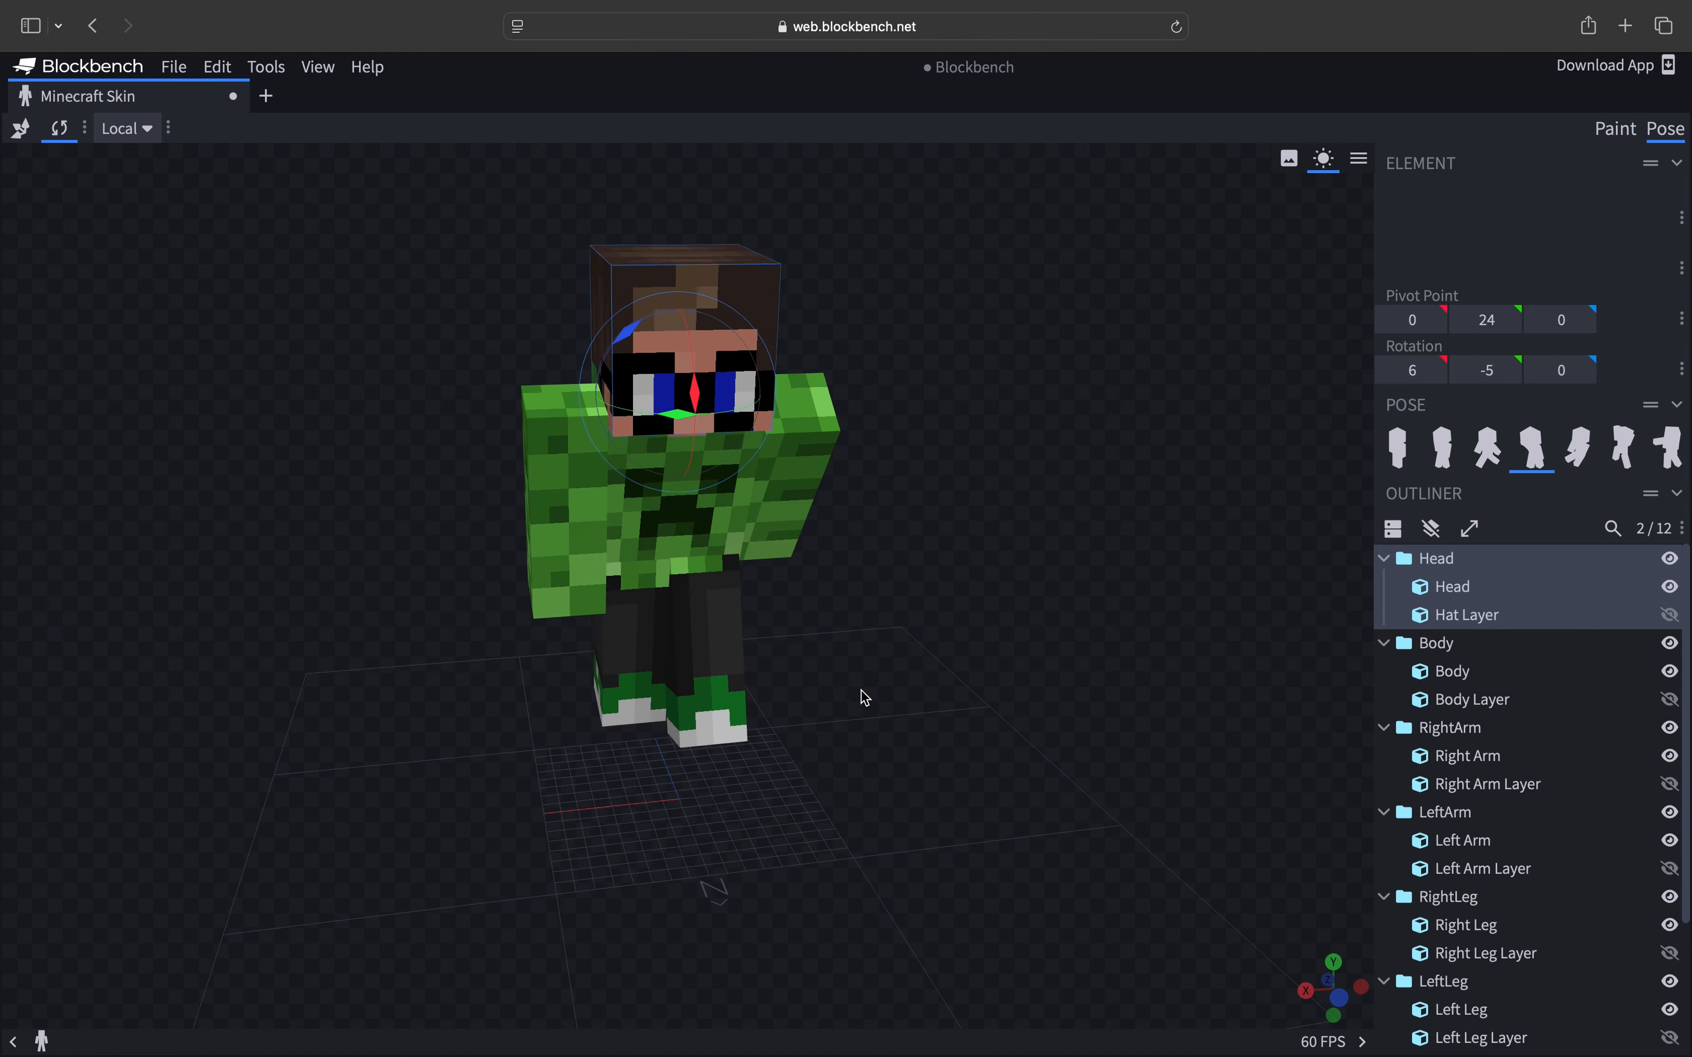
click(1579, 447)
mouse_move(1114, 631)
mouse_down()
mouse_move(467, 611)
mouse_move(1151, 653)
mouse_move(1102, 615)
mouse_up()
click(1623, 447)
drag(1159, 499, 1008, 588)
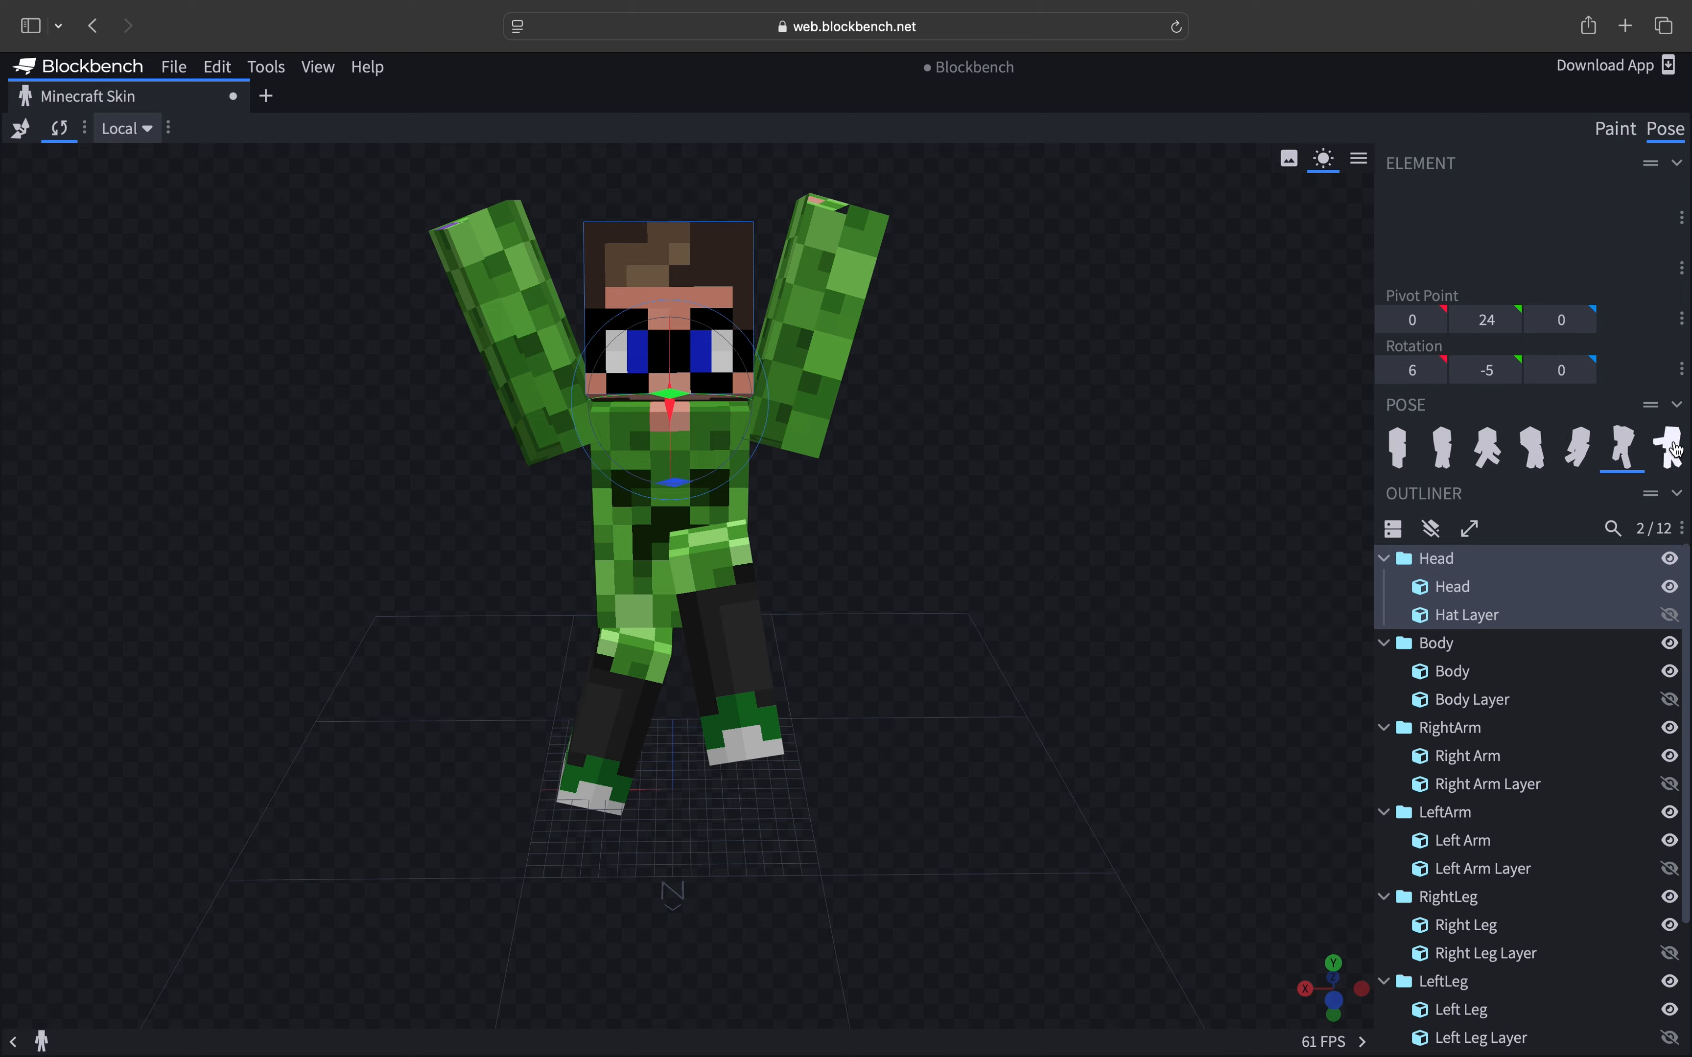
click(1671, 450)
mouse_move(891, 597)
mouse_down()
mouse_move(1095, 551)
mouse_move(1291, 555)
mouse_move(1167, 532)
mouse_move(471, 552)
mouse_move(909, 597)
mouse_up()
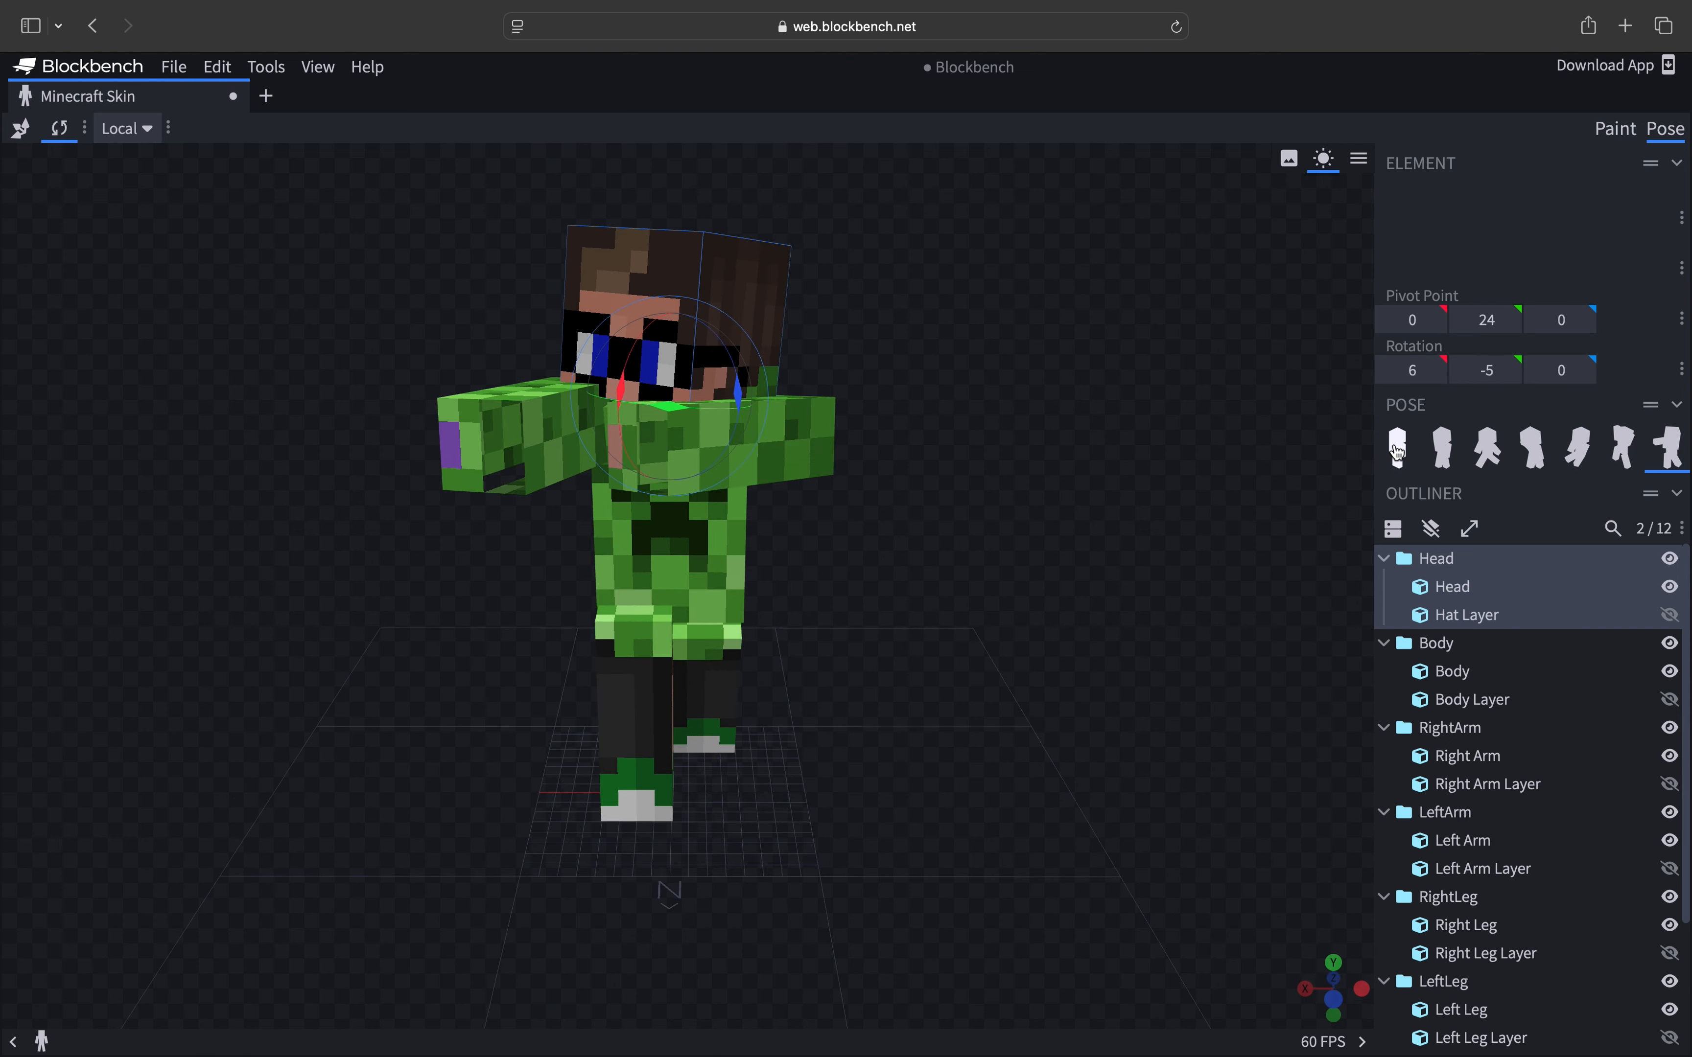
click(1398, 451)
drag(859, 566, 899, 578)
drag(1082, 524, 942, 530)
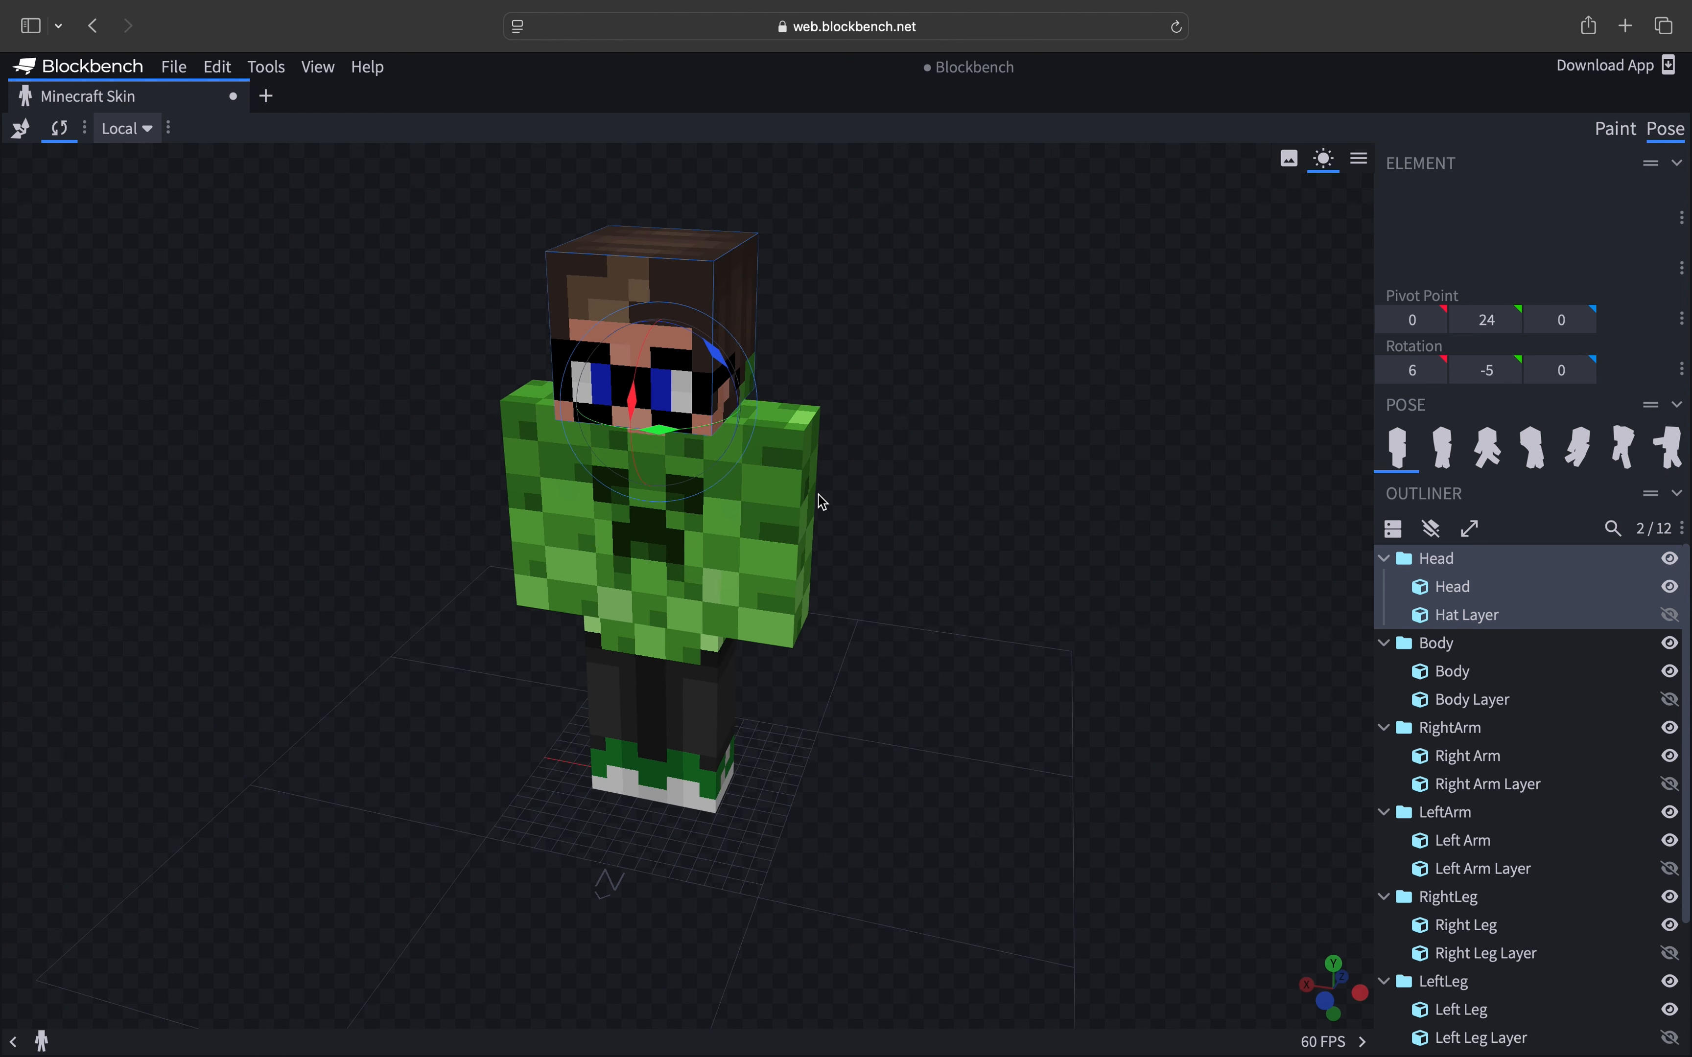
- Select the left arm, then replace the skin's texture file with download-13-2-6.png
click(774, 494)
drag(949, 445, 1001, 408)
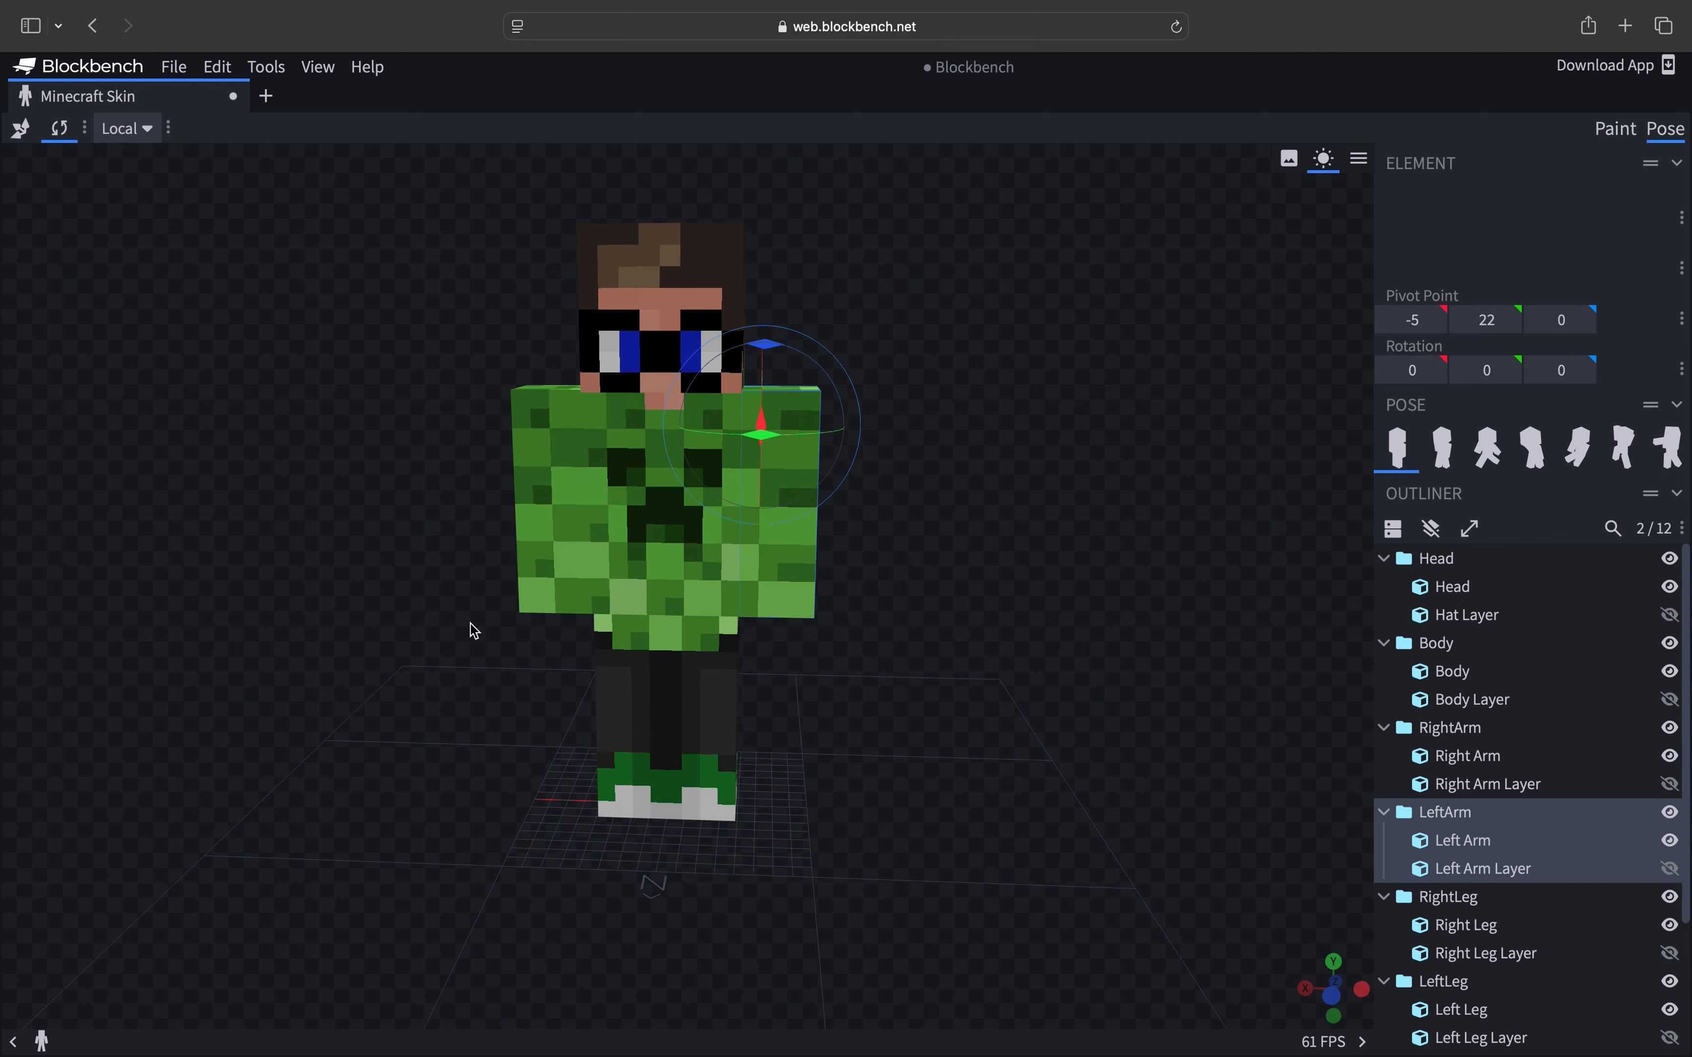
click(1618, 139)
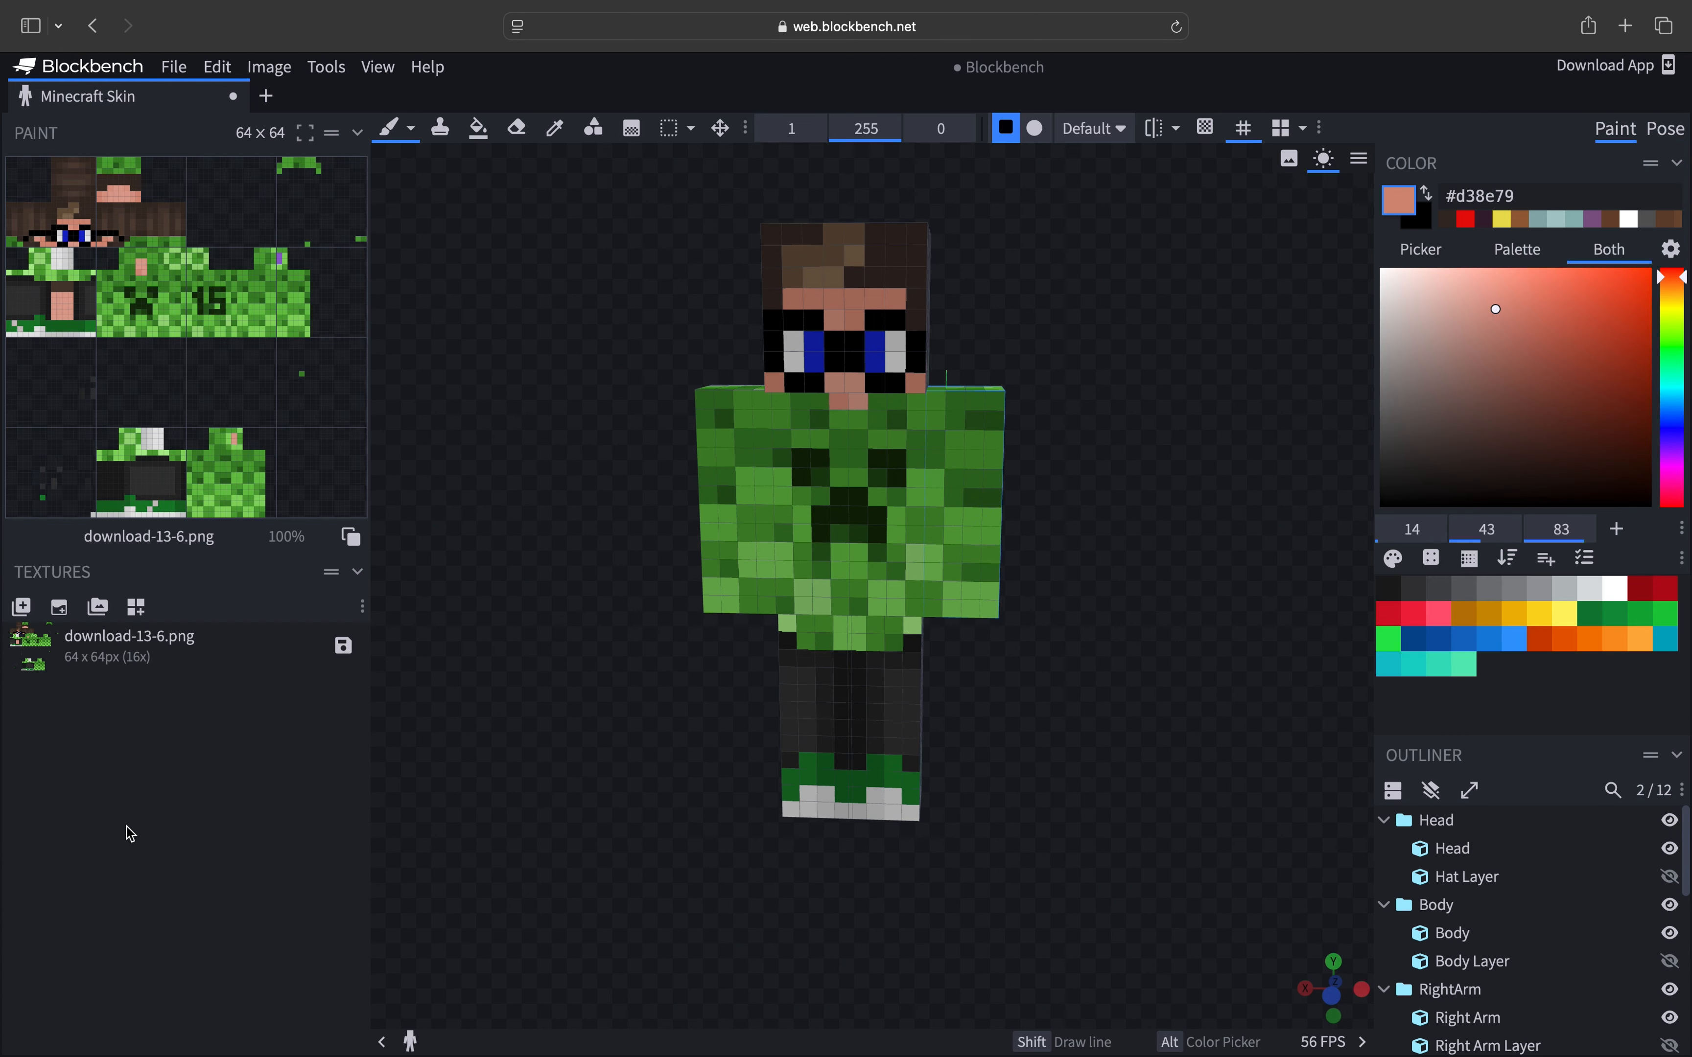
right_click(81, 661)
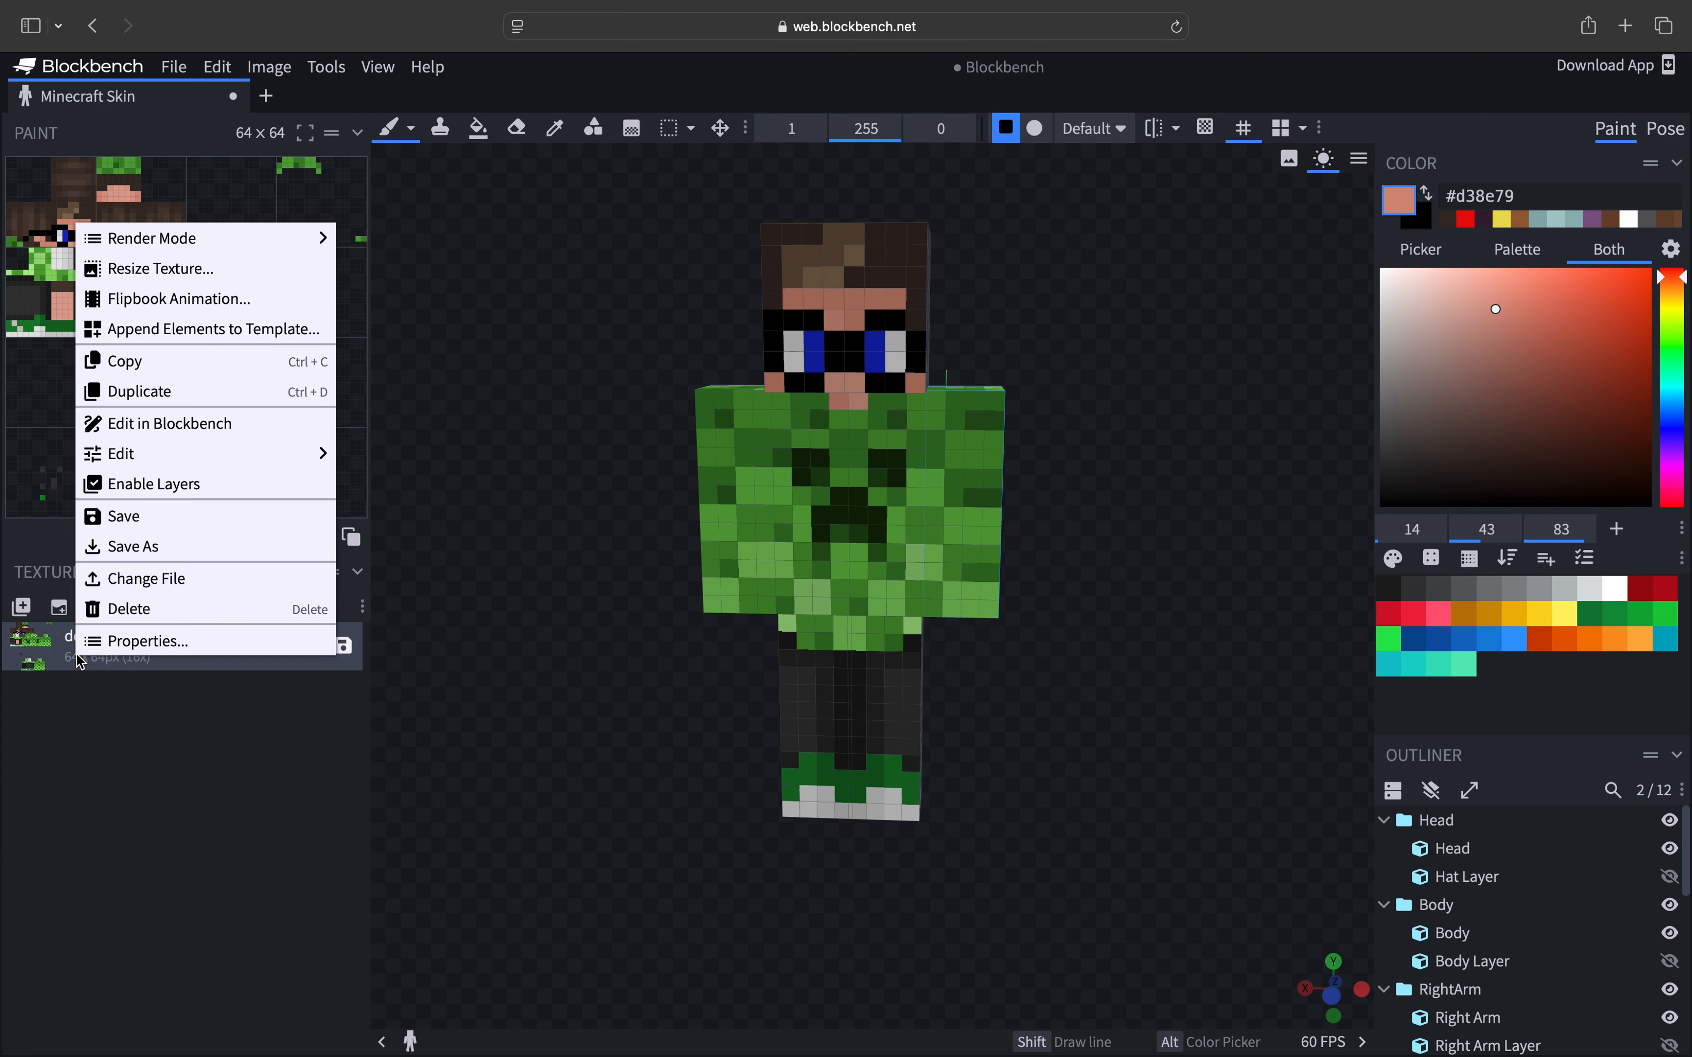
click(124, 581)
click(854, 313)
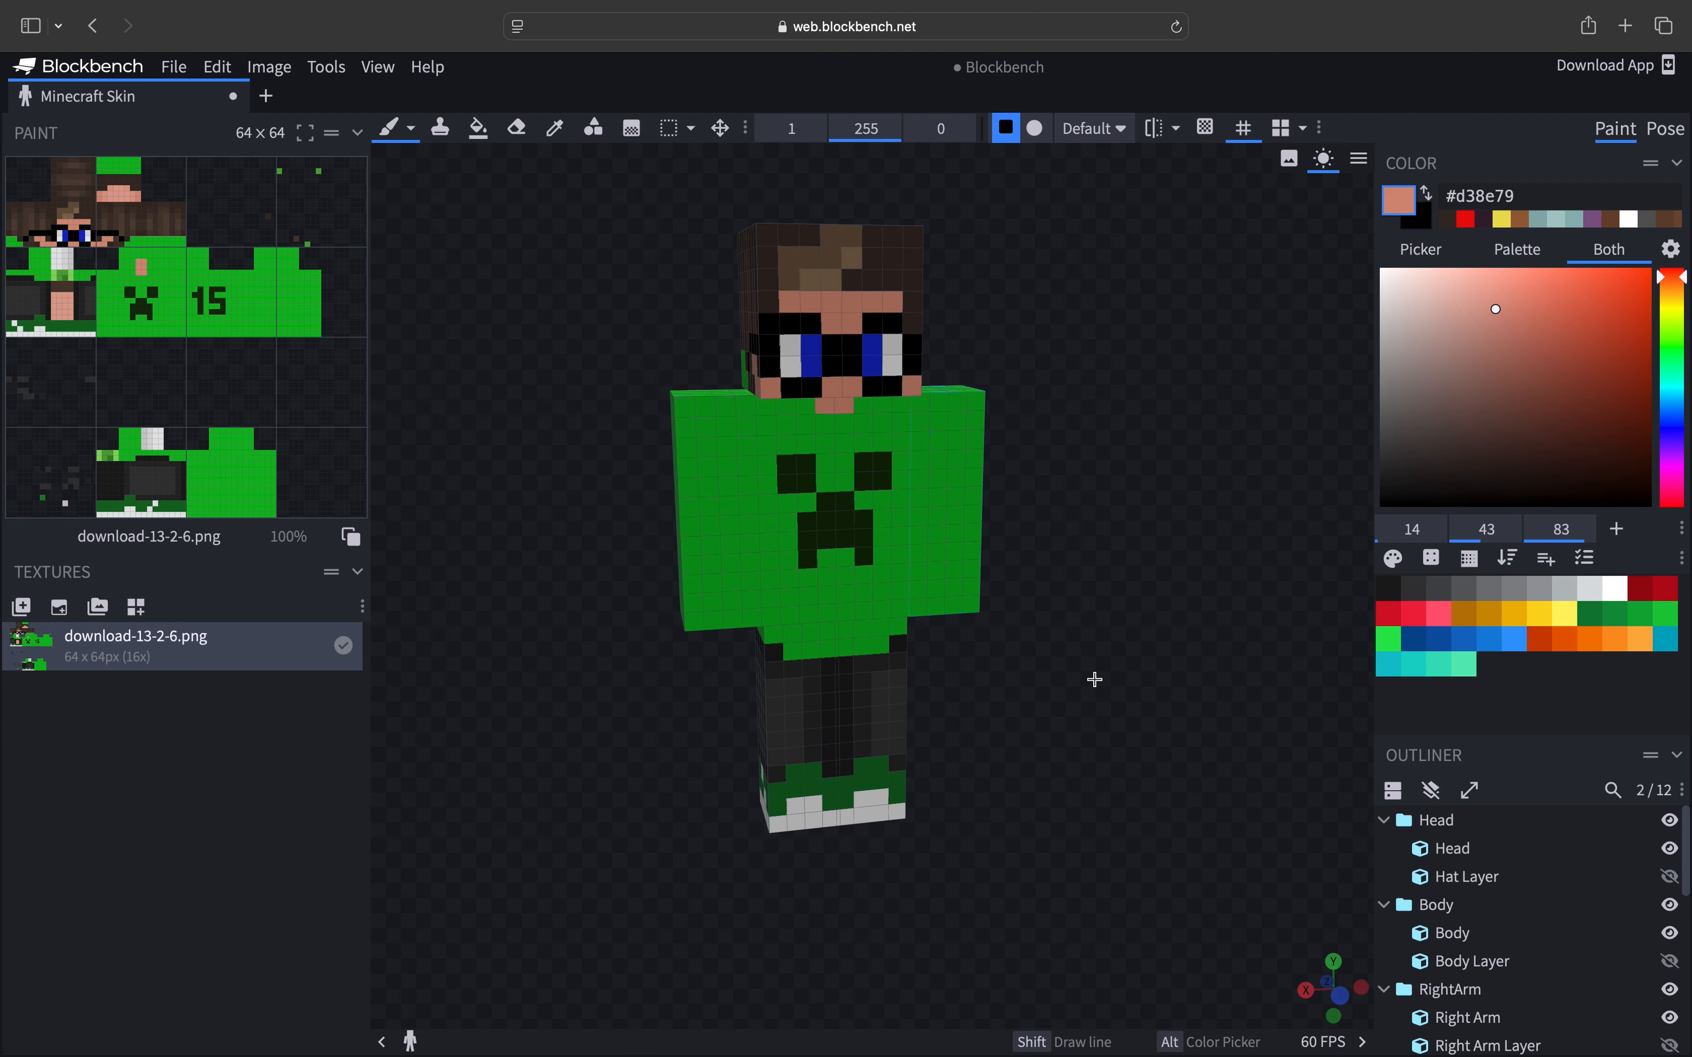
drag(1076, 672, 1102, 702)
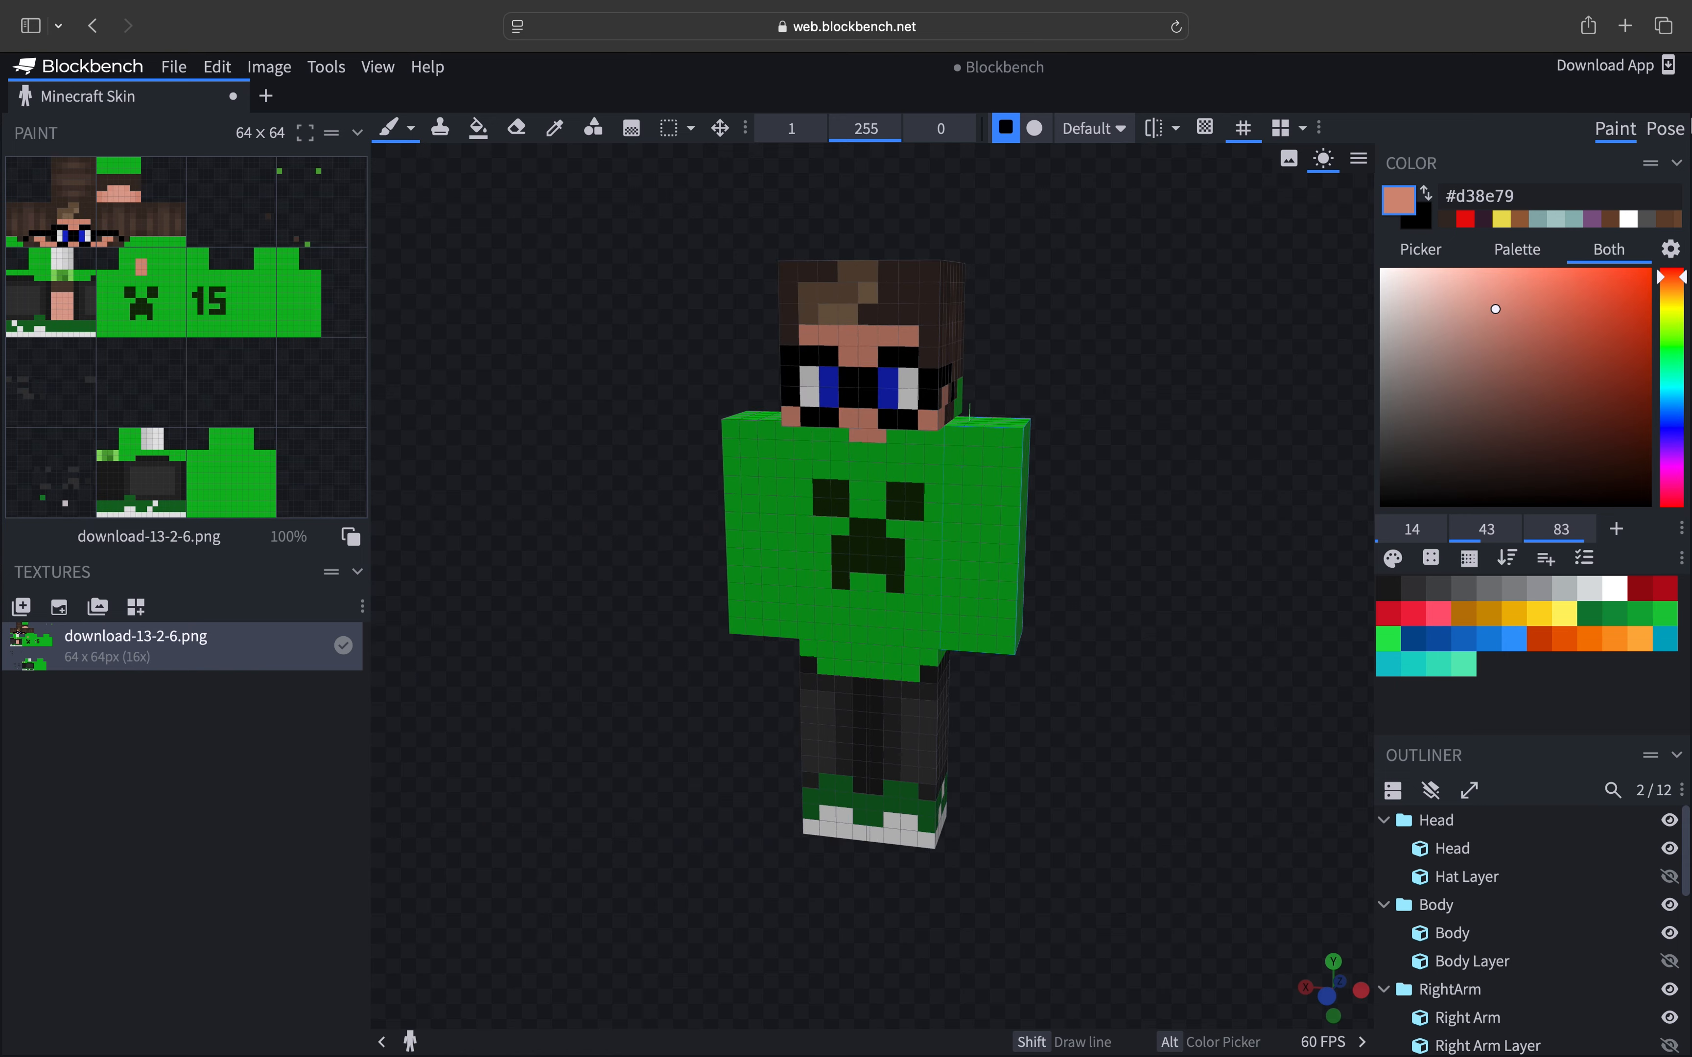
- In Pose mode, rotate the left arm to 62.5, 0, -60 degrees
click(1666, 129)
mouse_move(1037, 668)
mouse_down()
mouse_move(629, 685)
mouse_move(800, 703)
mouse_move(381, 649)
mouse_move(433, 558)
mouse_move(1012, 661)
mouse_move(1050, 648)
mouse_up()
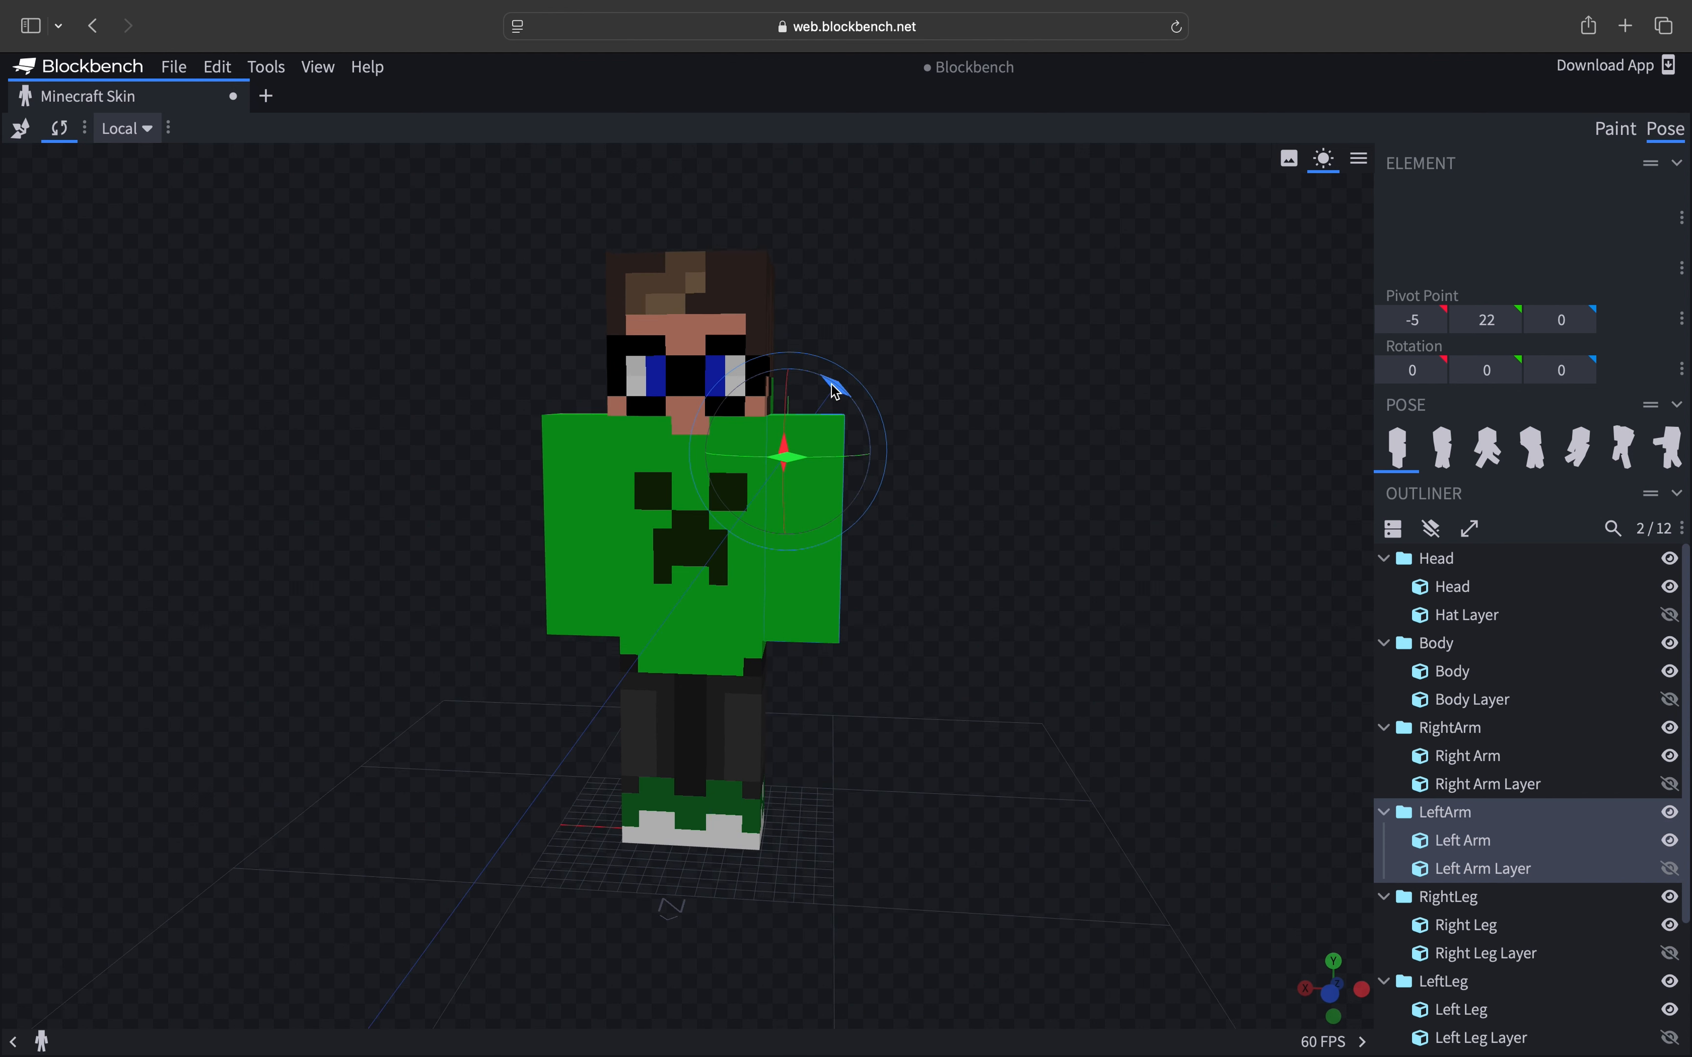
drag(836, 393, 774, 386)
drag(772, 387, 763, 396)
drag(900, 477, 729, 532)
drag(601, 602, 664, 564)
drag(849, 776, 992, 702)
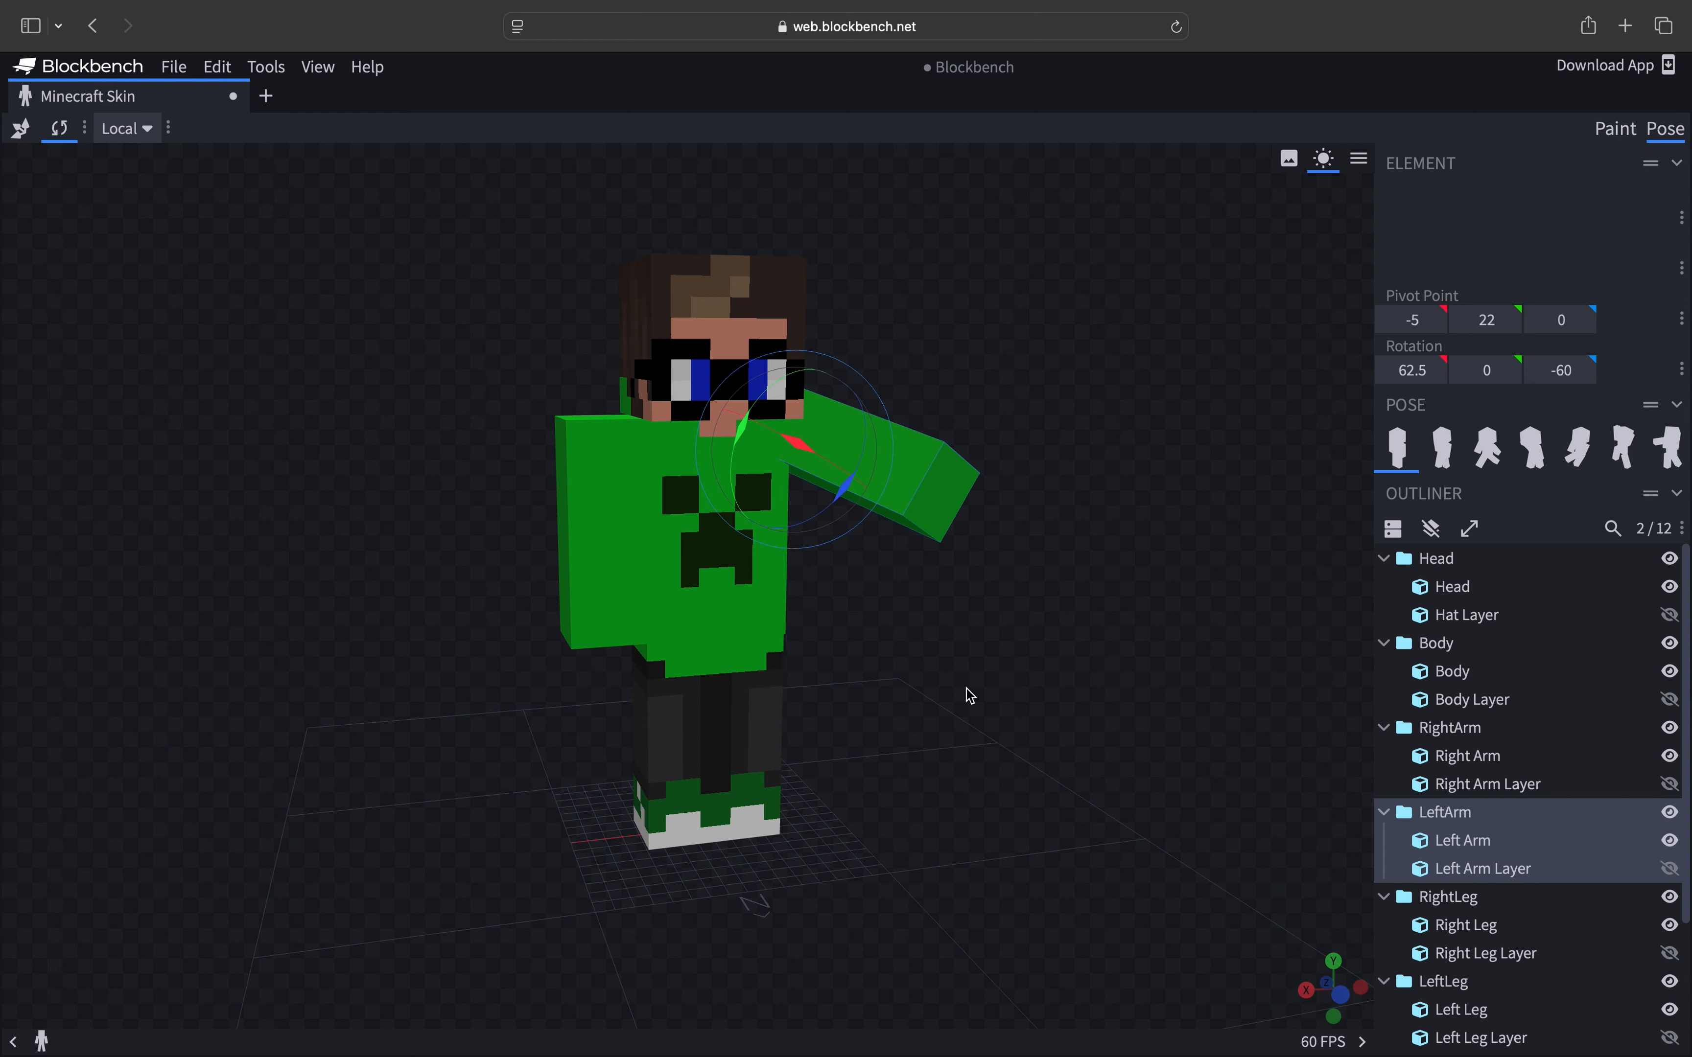
- Select the right arm and rotate it outward to about -70, -2.5, 50 degrees
click(753, 740)
drag(775, 628, 767, 689)
drag(887, 736, 843, 699)
drag(738, 569, 692, 566)
drag(447, 532, 559, 539)
click(635, 449)
mouse_move(570, 445)
mouse_down()
mouse_move(607, 403)
mouse_move(641, 463)
mouse_move(591, 426)
mouse_up()
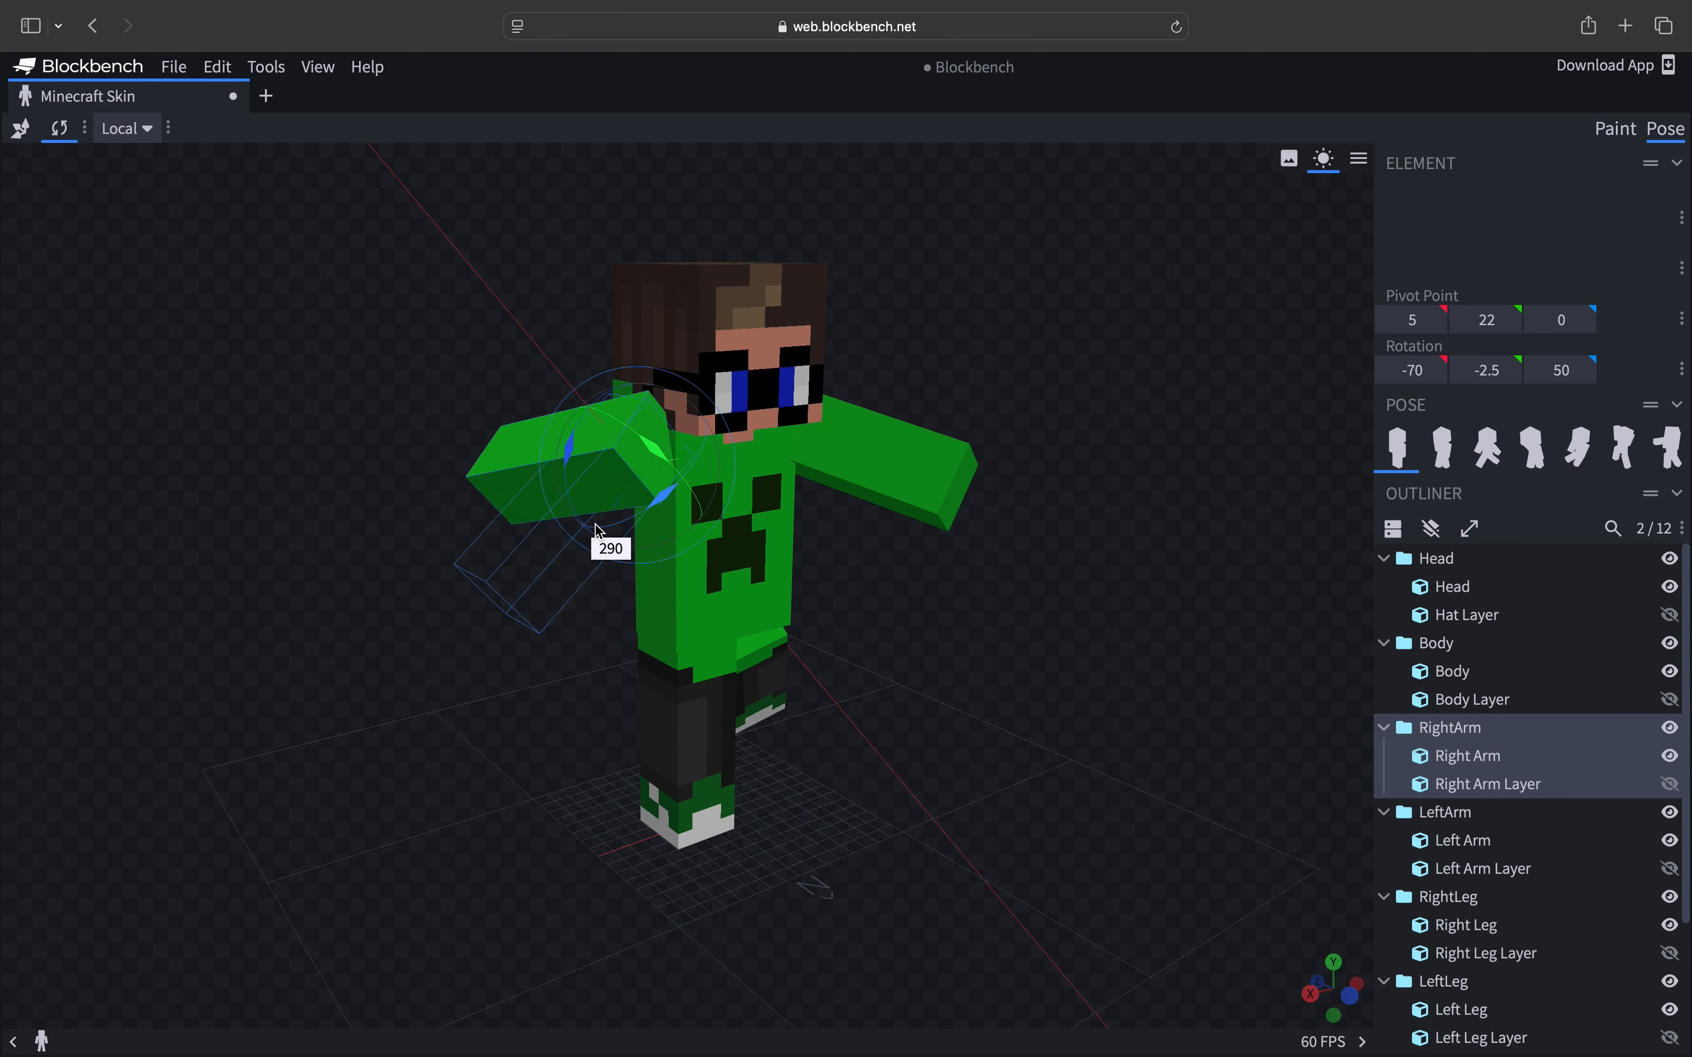
- Tilt the head slightly and rotate the right leg to -15 degrees on X
click(767, 343)
drag(790, 414, 788, 420)
drag(859, 545, 734, 605)
drag(704, 502, 581, 469)
drag(719, 458, 705, 393)
drag(1066, 639, 1046, 574)
click(665, 749)
drag(503, 615, 657, 636)
drag(761, 585, 811, 565)
drag(867, 687, 754, 692)
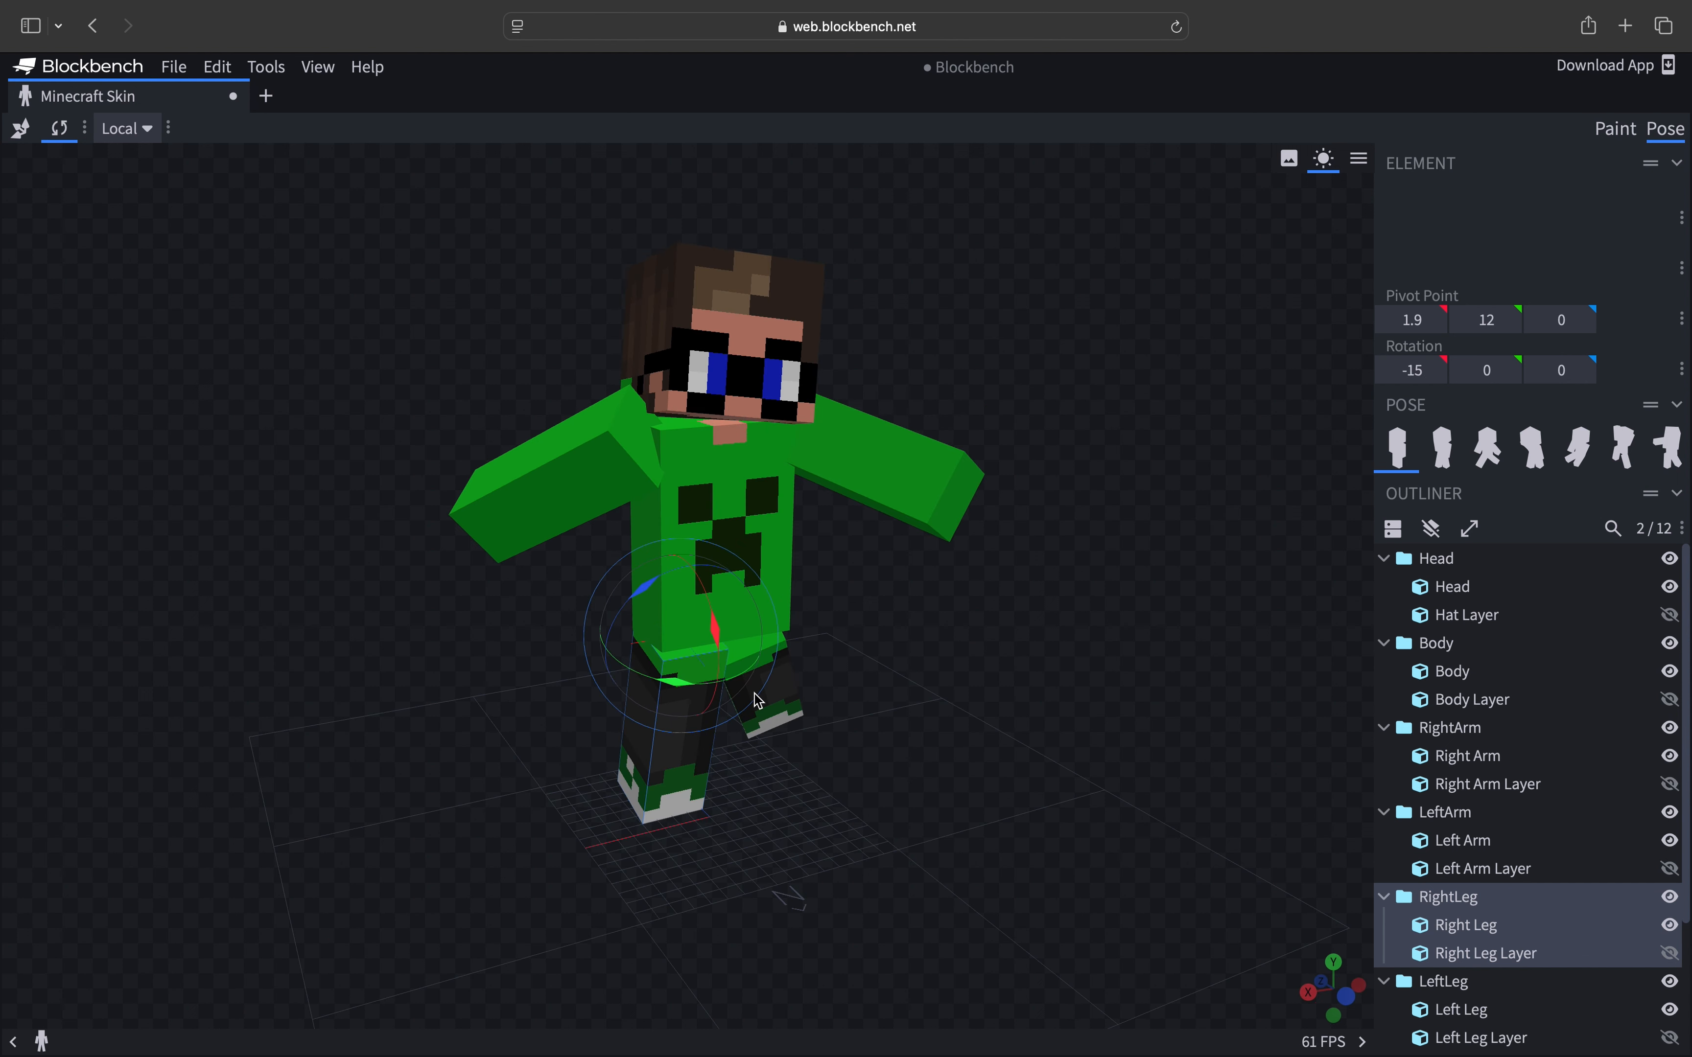
- With the move tool, shift the right leg's pivot forward to 2 on Z
click(747, 607)
drag(761, 404, 762, 429)
drag(852, 601, 933, 605)
click(651, 755)
click(20, 128)
drag(602, 718, 578, 713)
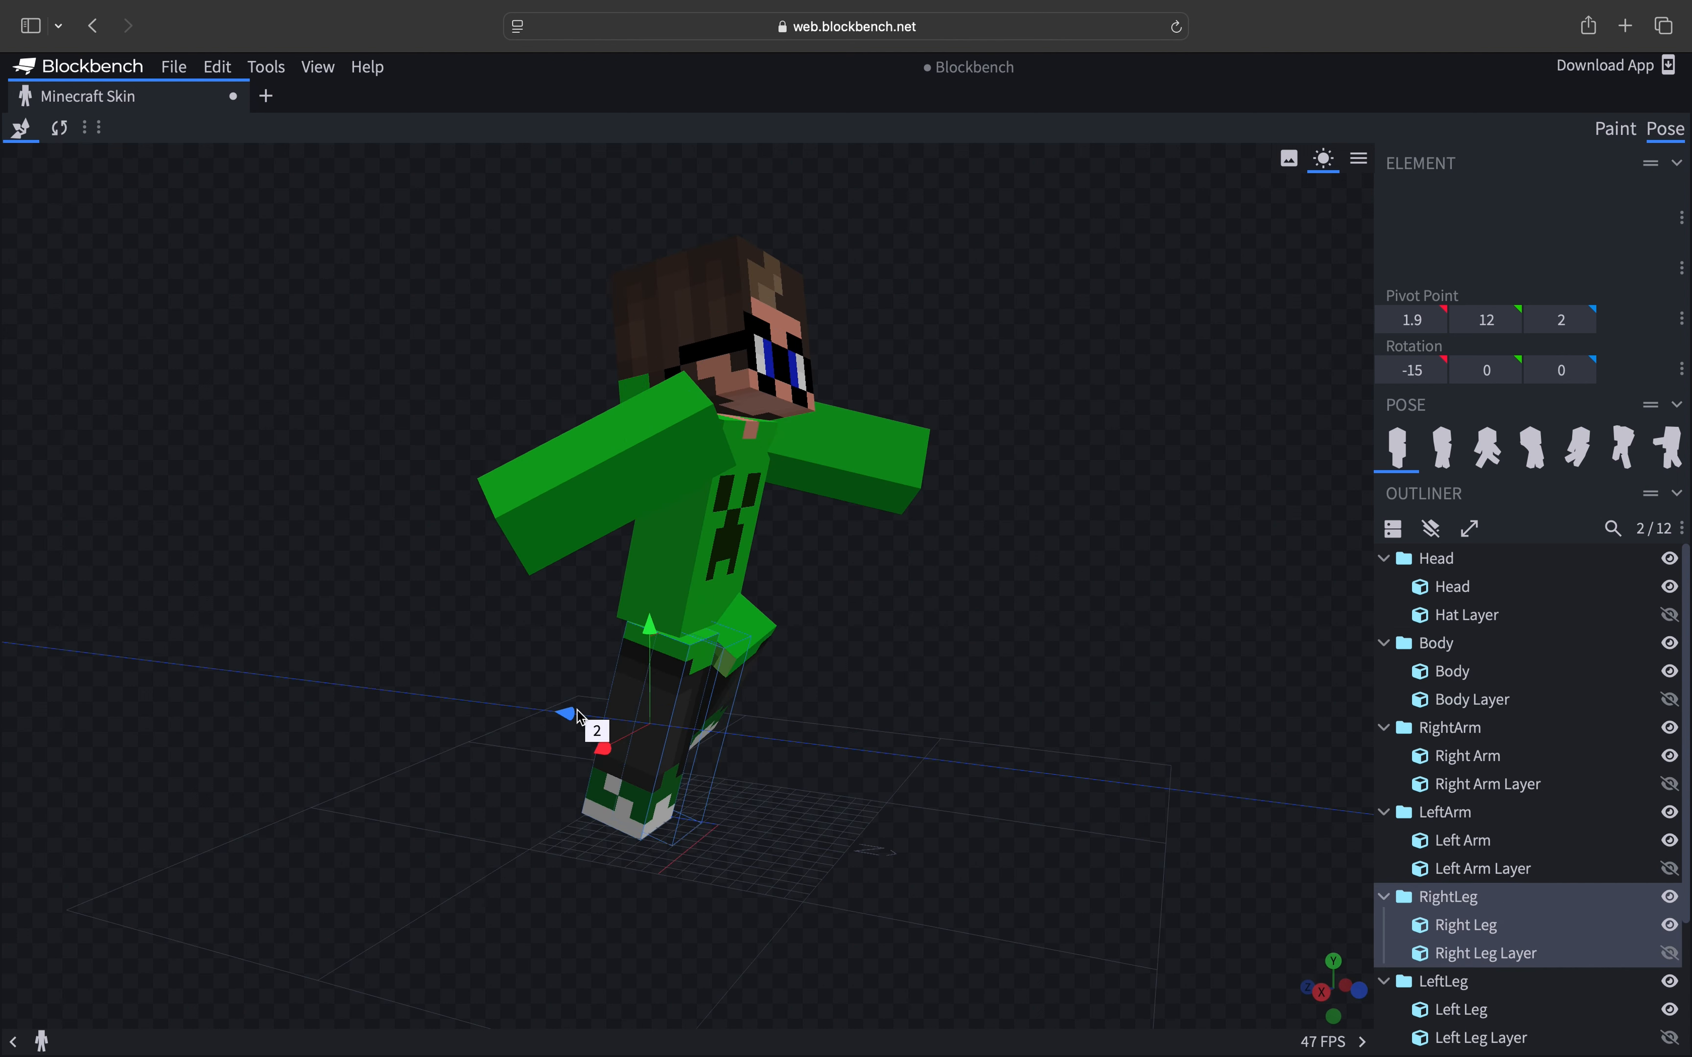
mouse_move(1048, 716)
mouse_down()
mouse_move(748, 697)
mouse_move(962, 592)
mouse_move(940, 659)
mouse_move(993, 609)
mouse_up()
- Select the left leg and switch back to Paint mode to view the posed skin
click(755, 706)
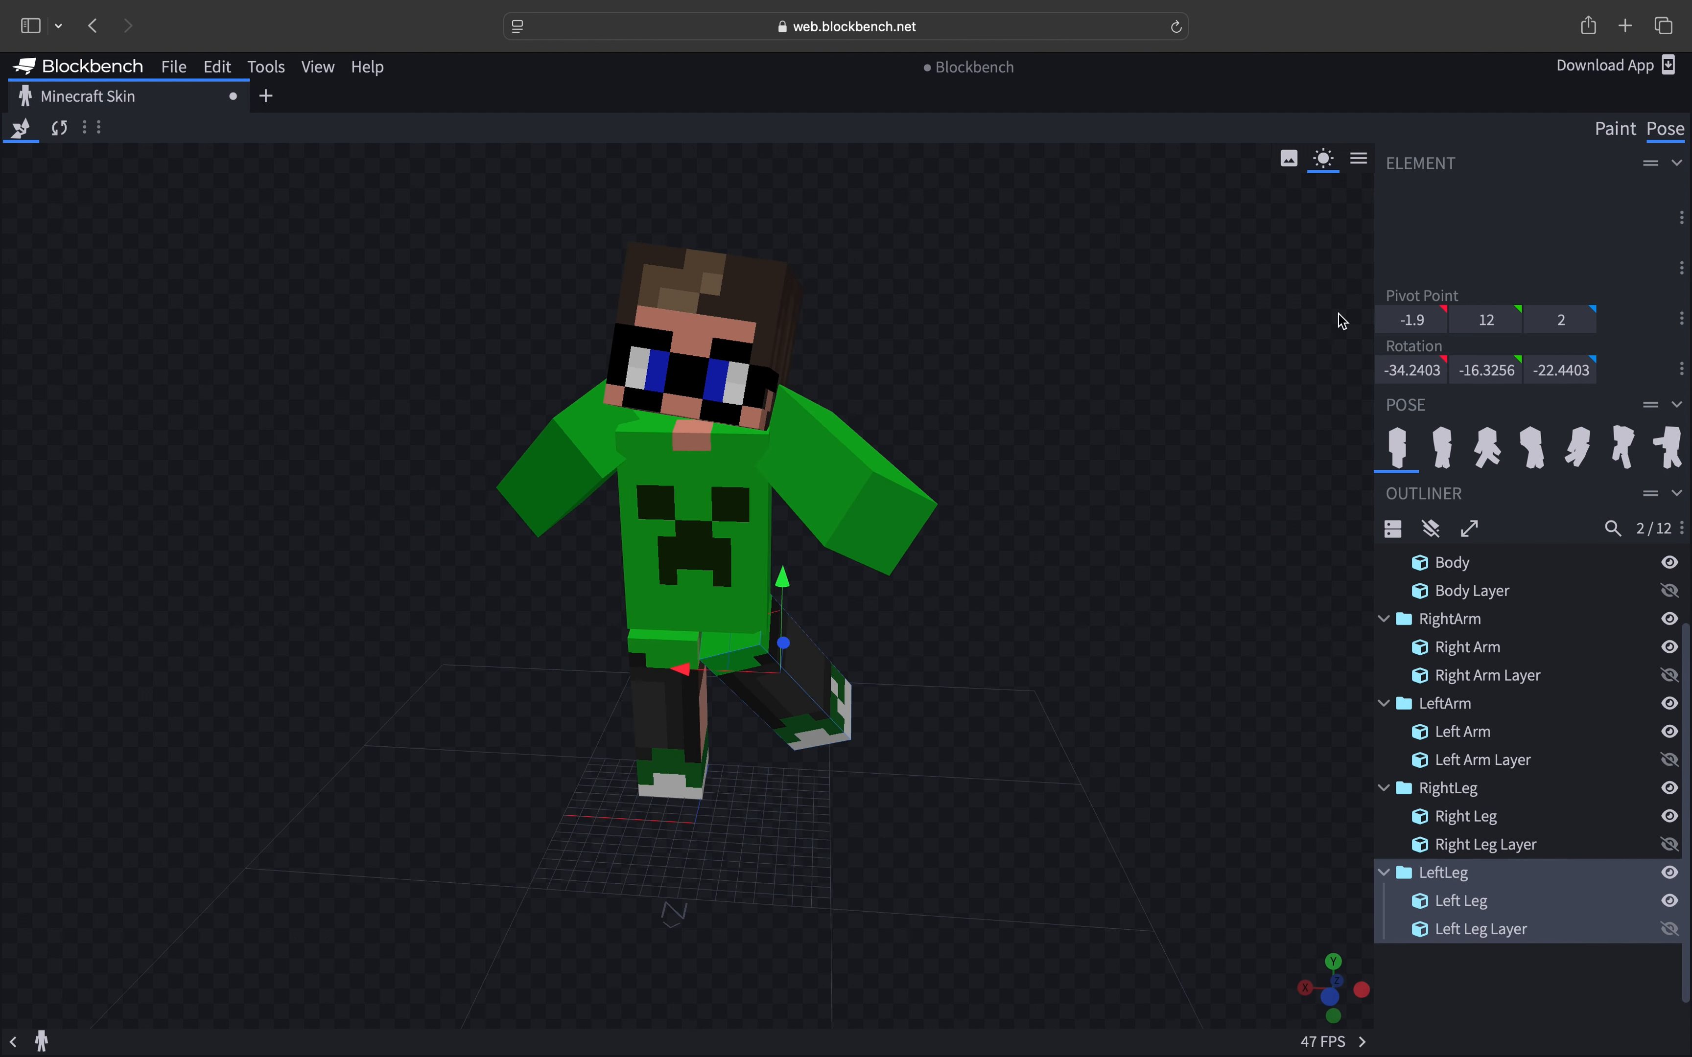
click(1614, 128)
drag(1112, 607, 1094, 601)
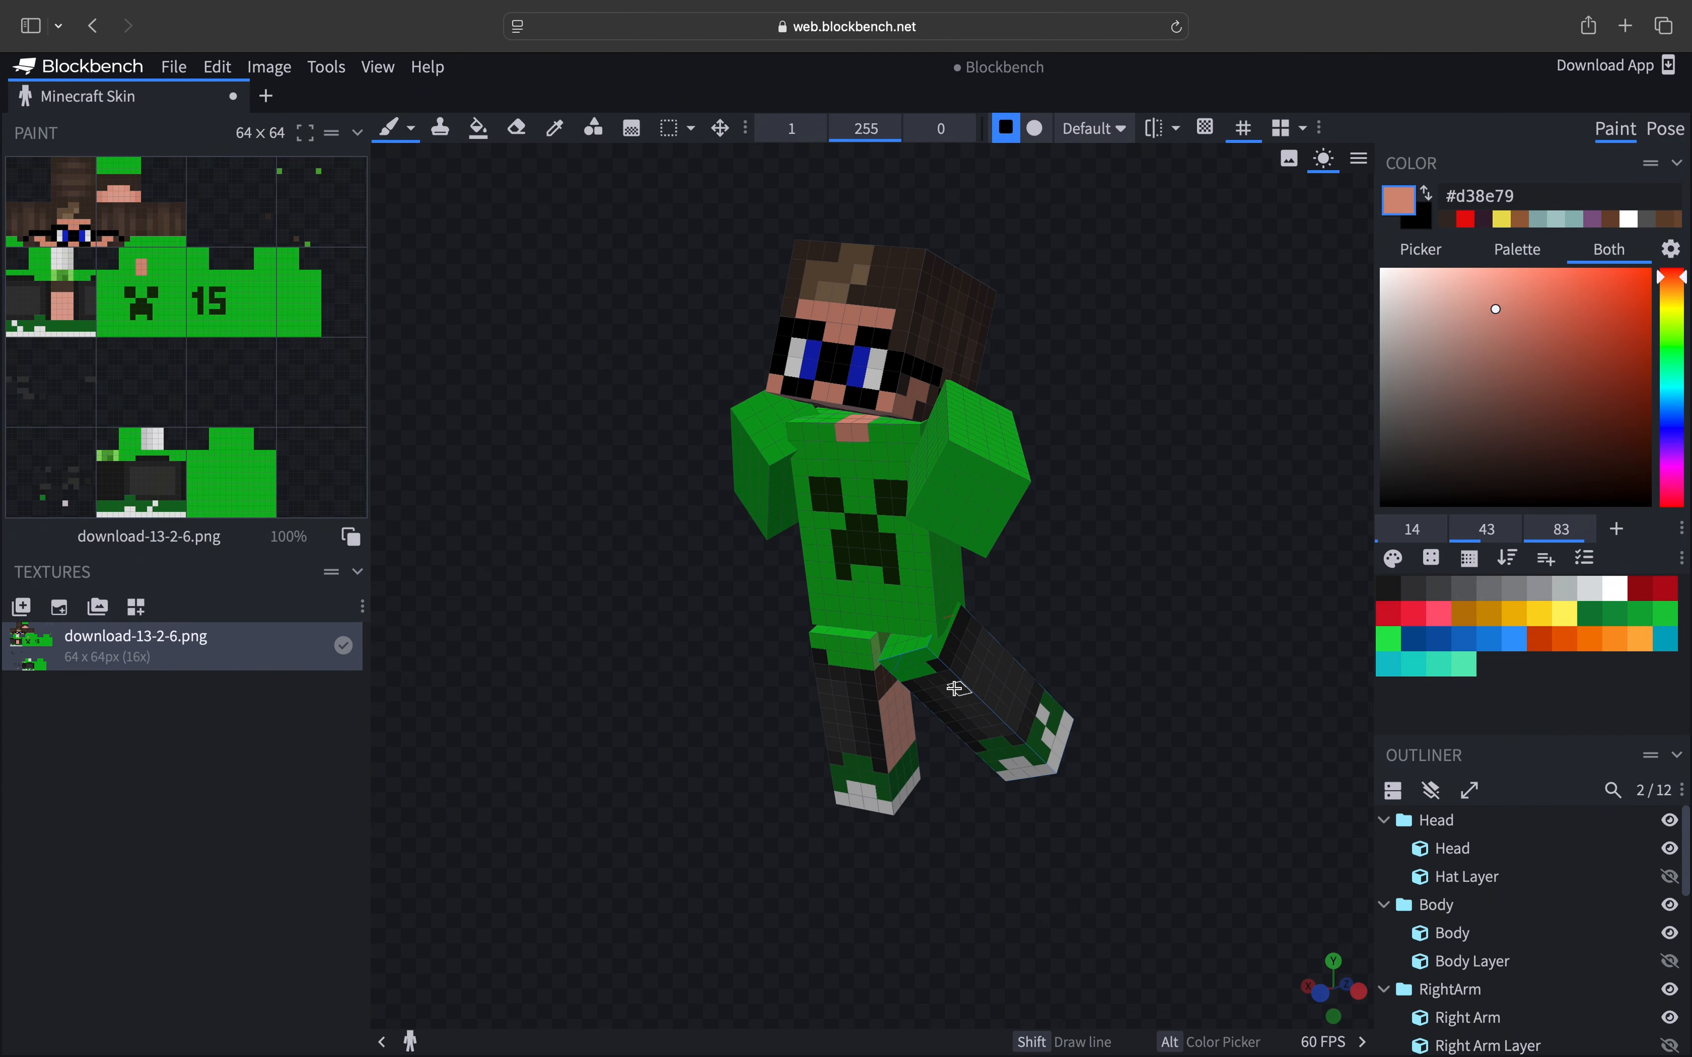
drag(1009, 695, 993, 661)
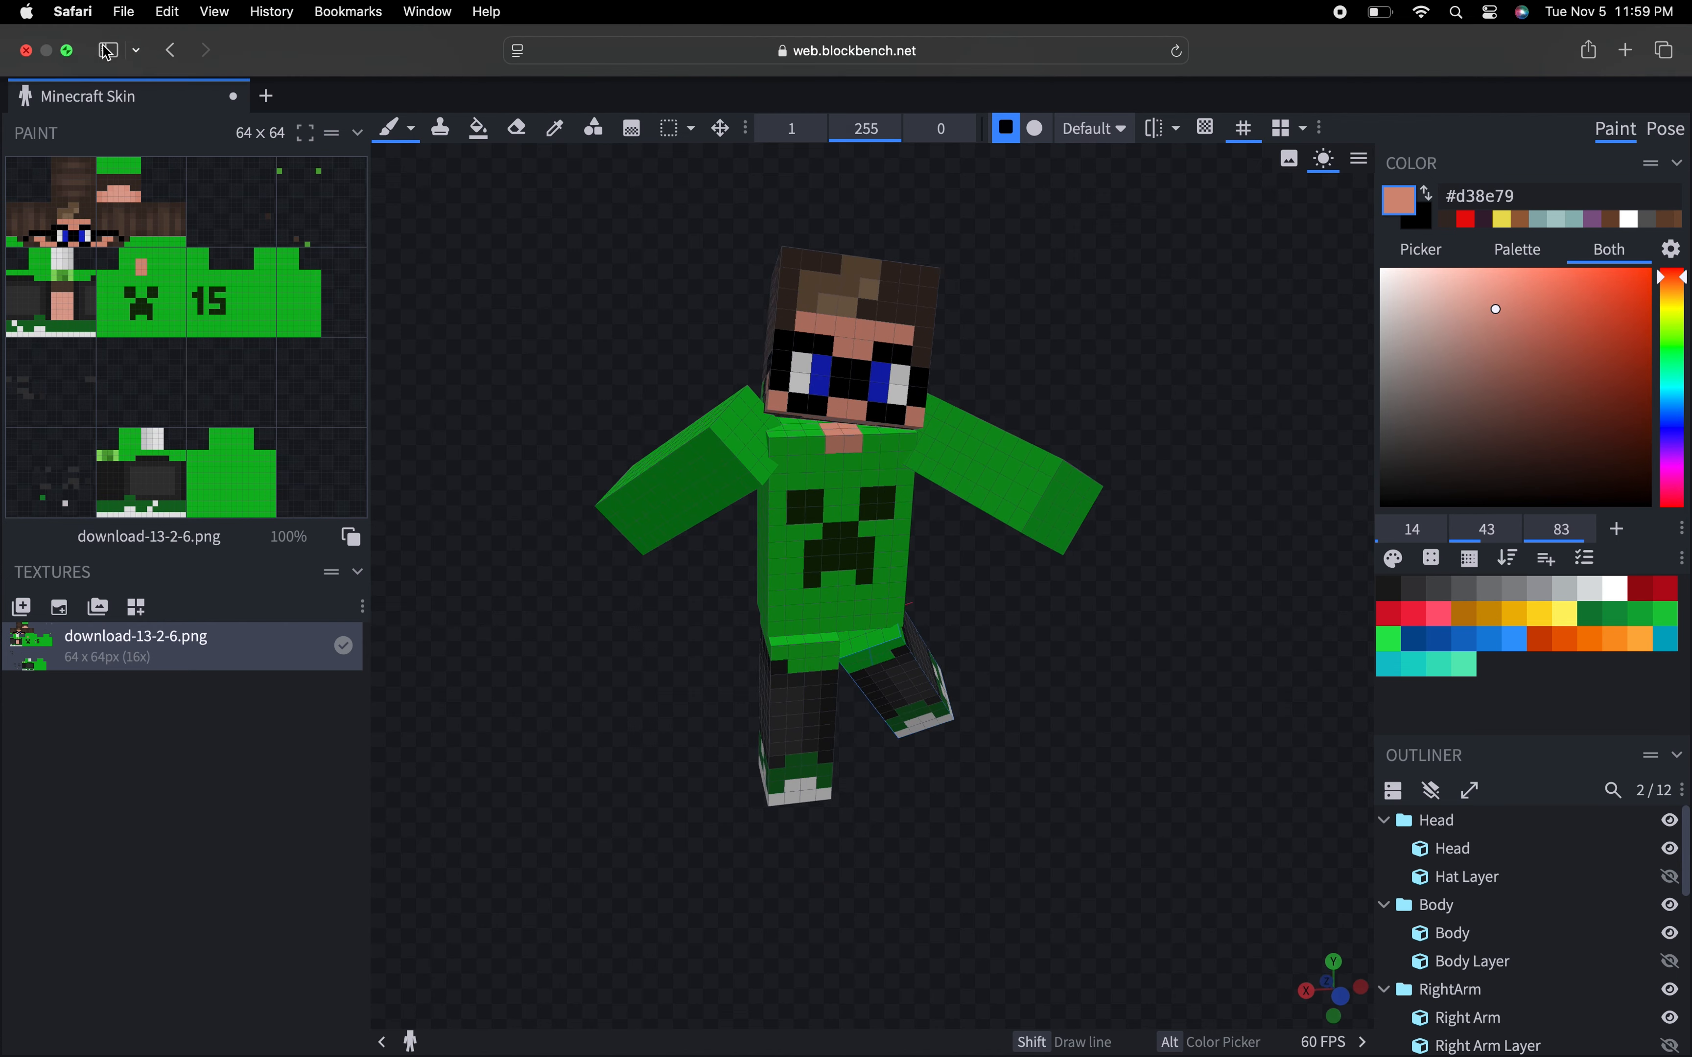
- Exit full screen and shrink and move the browser window to reveal the desktop
click(67, 51)
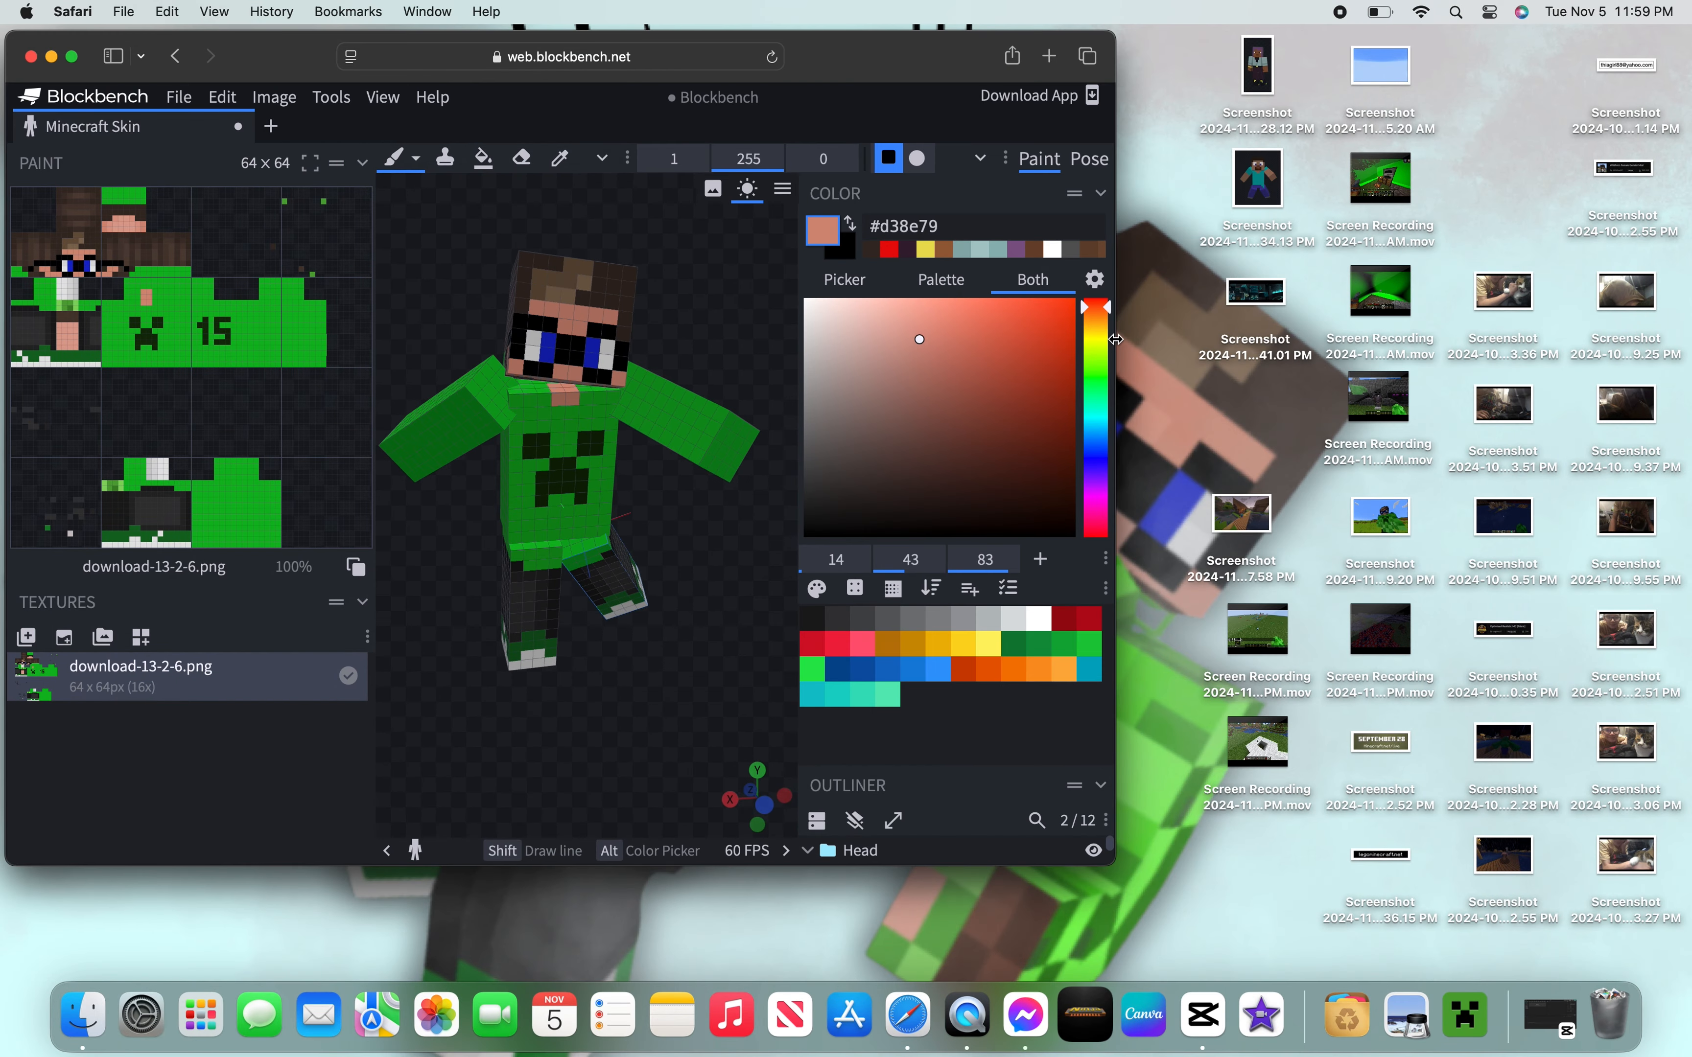
mouse_move(1115, 339)
mouse_down()
mouse_move(803, 341)
mouse_move(1100, 336)
mouse_up()
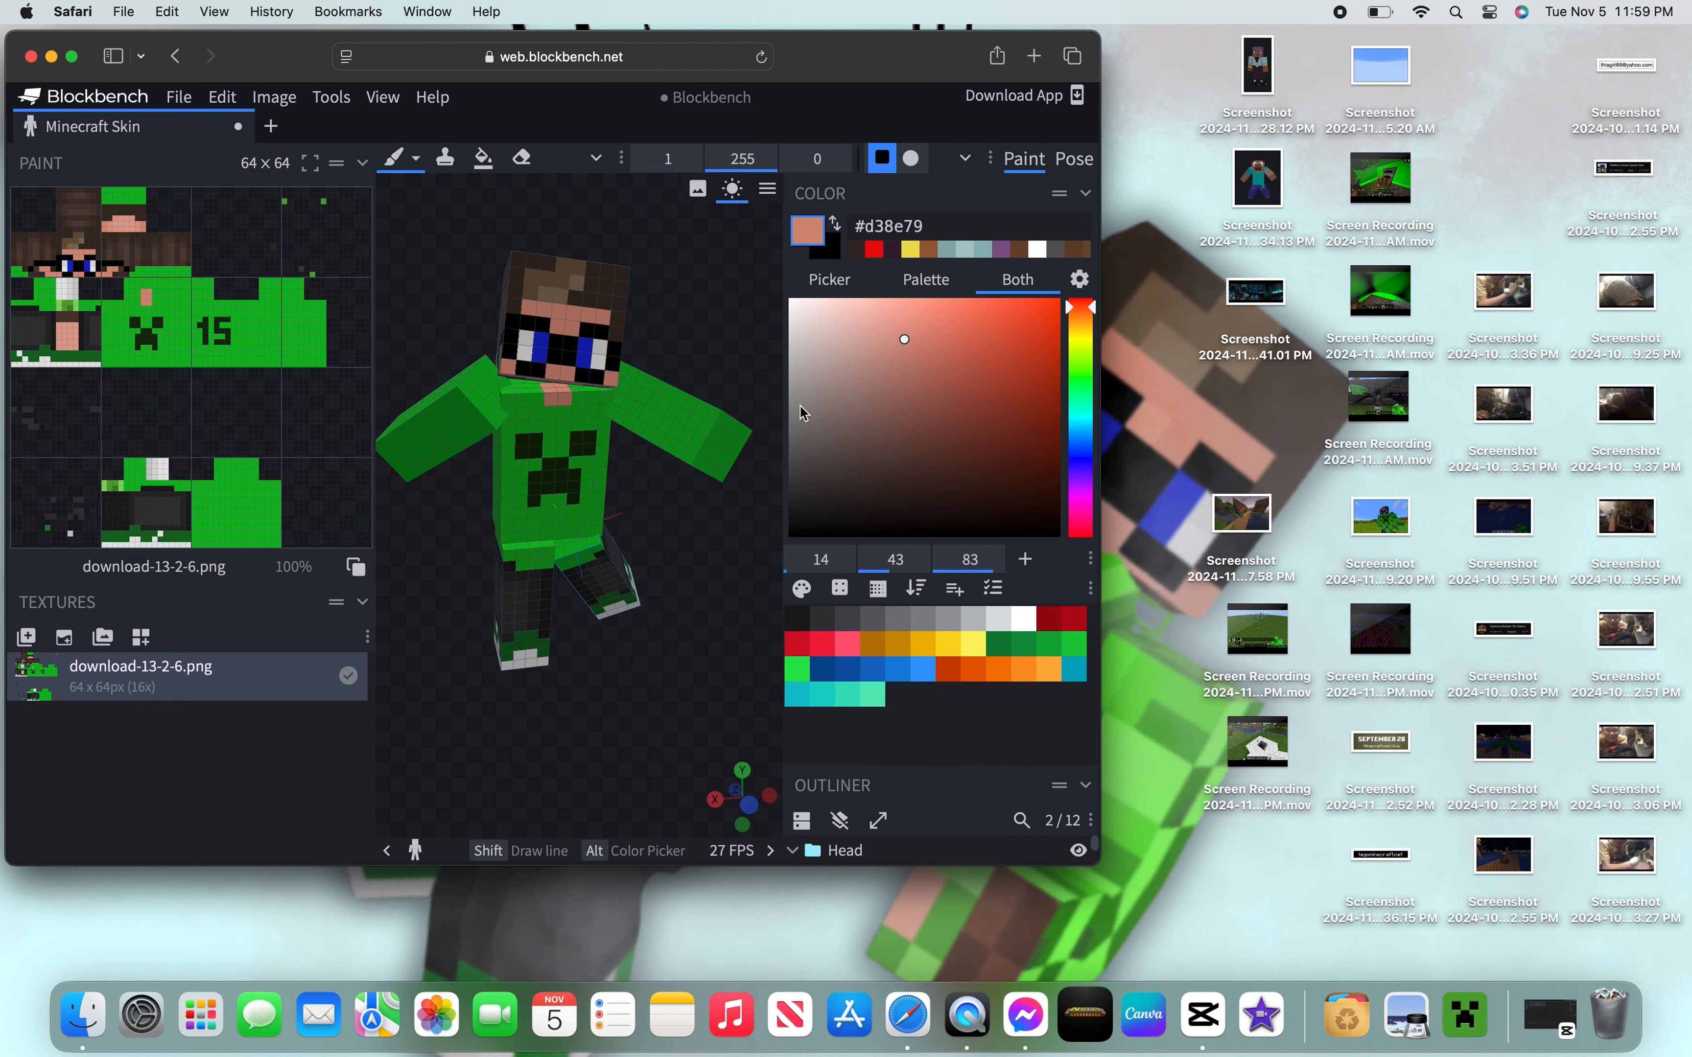
right_drag(695, 512, 710, 510)
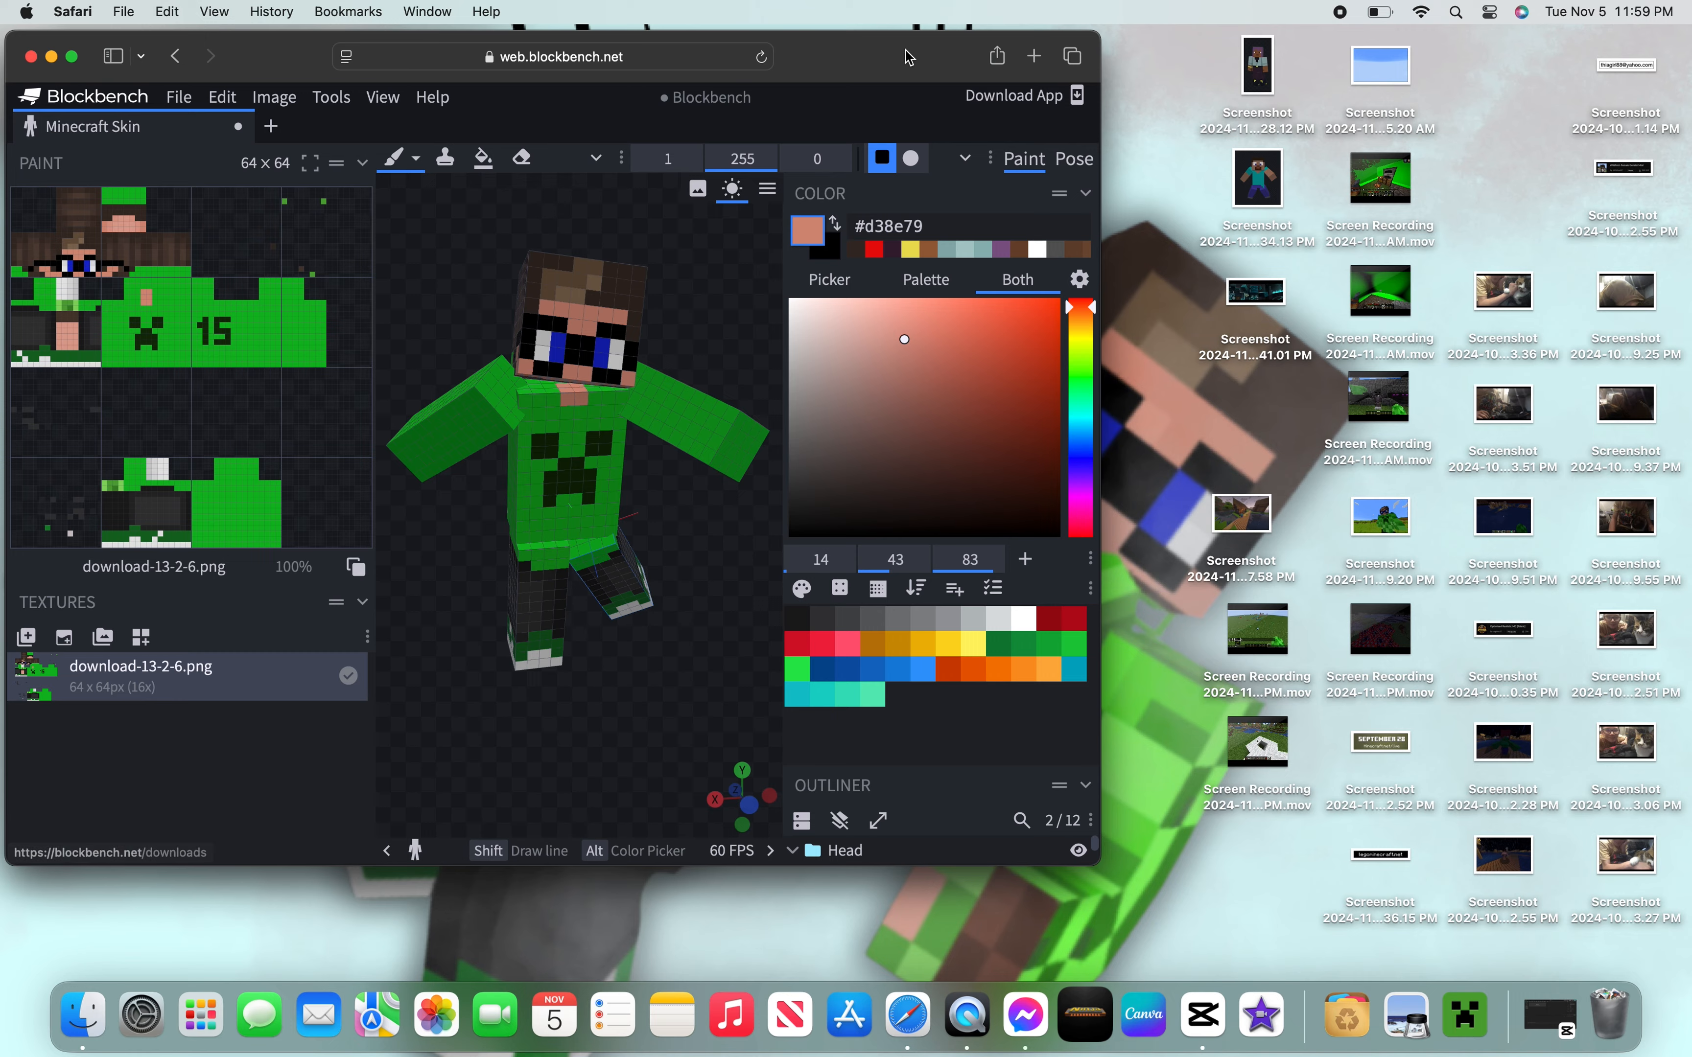
drag(839, 56, 877, 124)
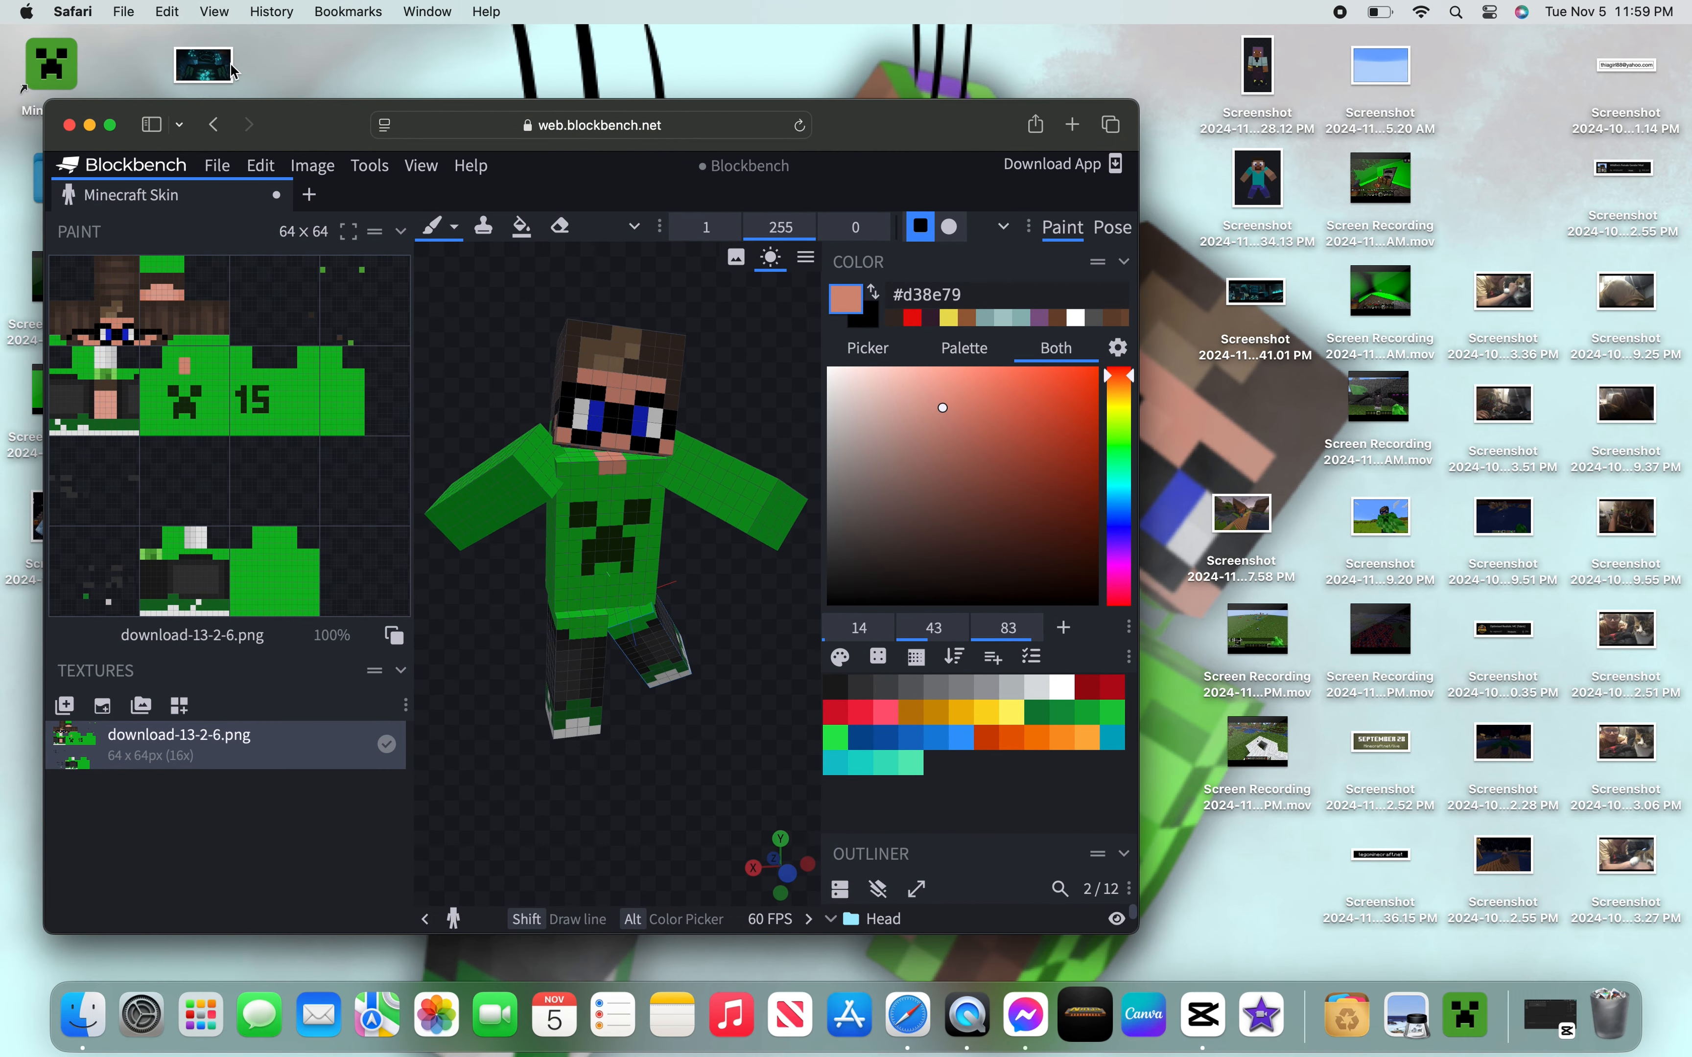
- Open and zoom into the warden reference screenshot, close it and return the browser to full screen
double_click(201, 64)
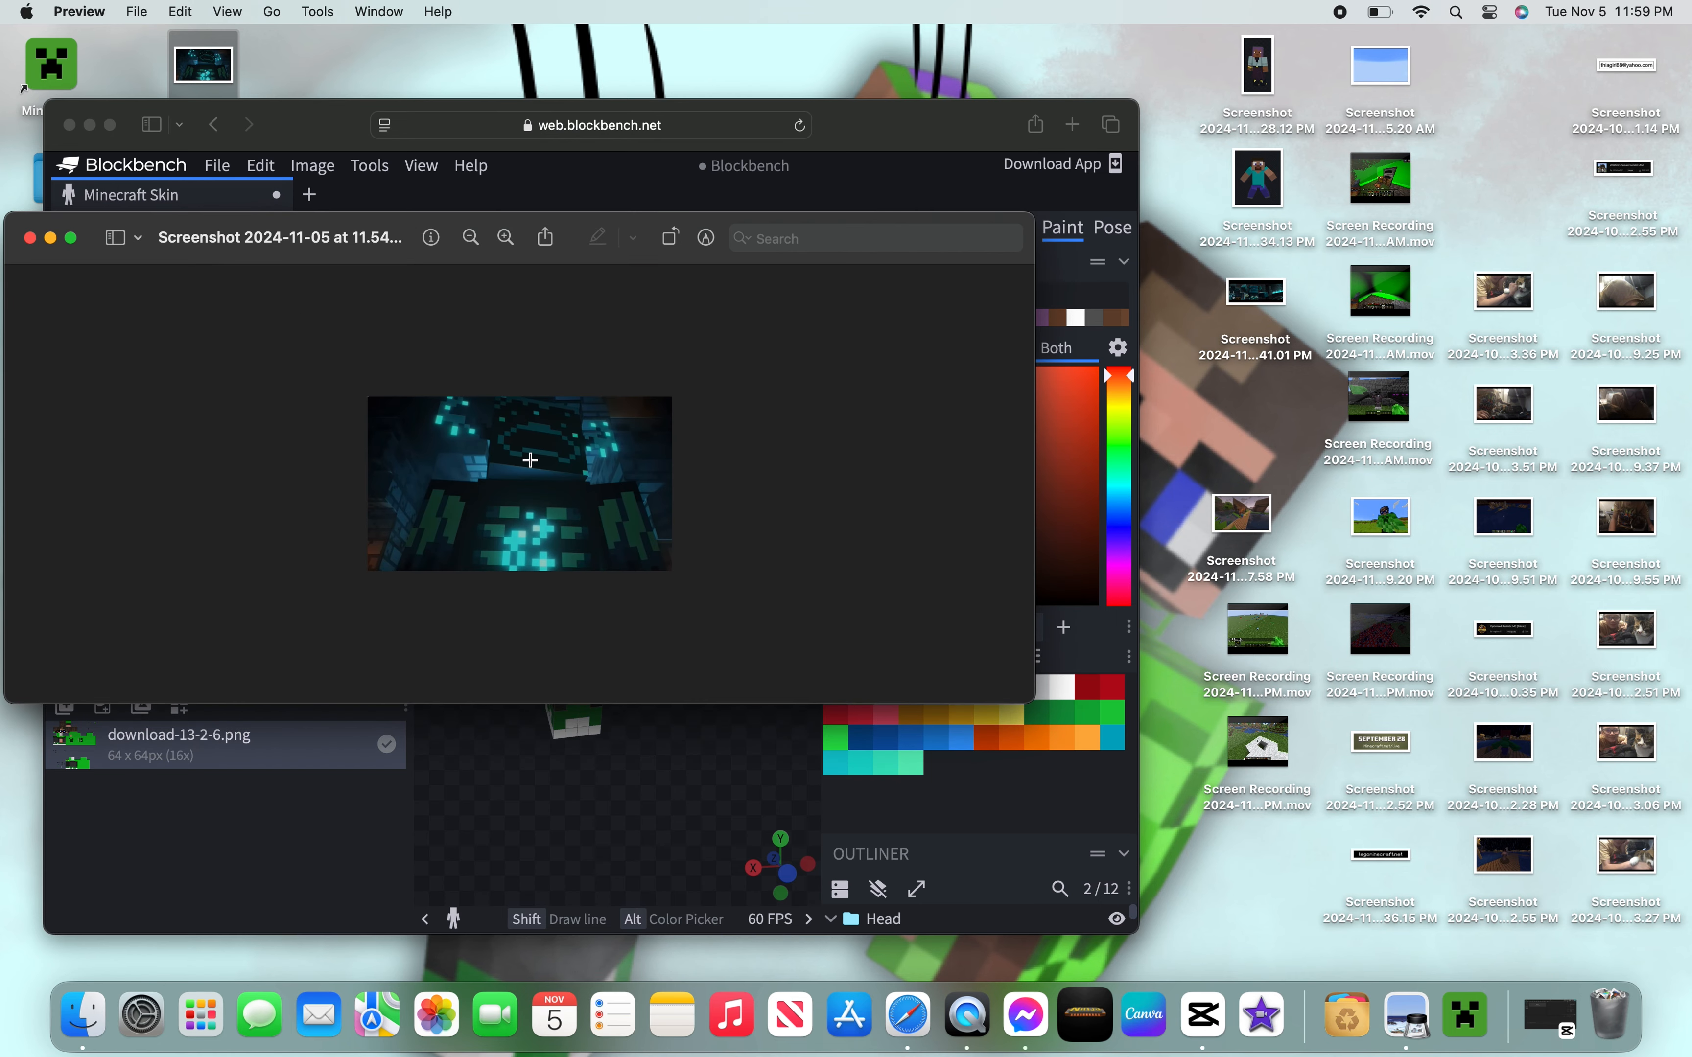
scroll(536, 491, up, 5)
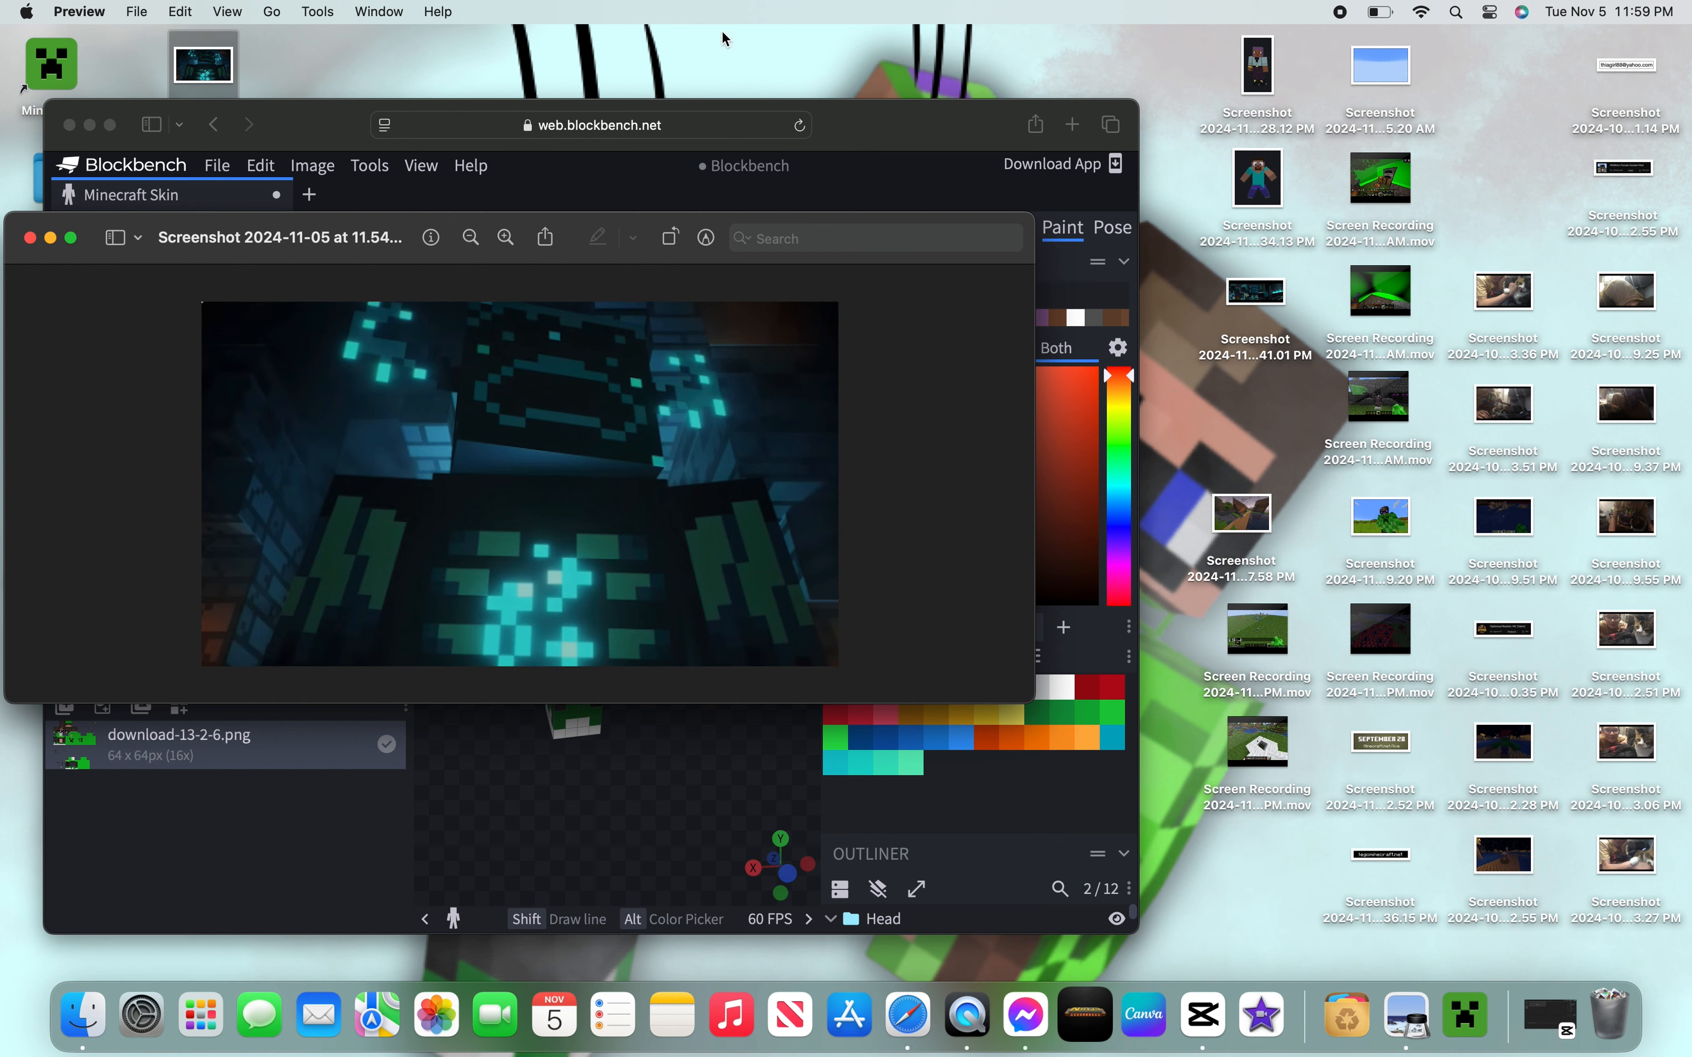
drag(576, 229, 1357, 227)
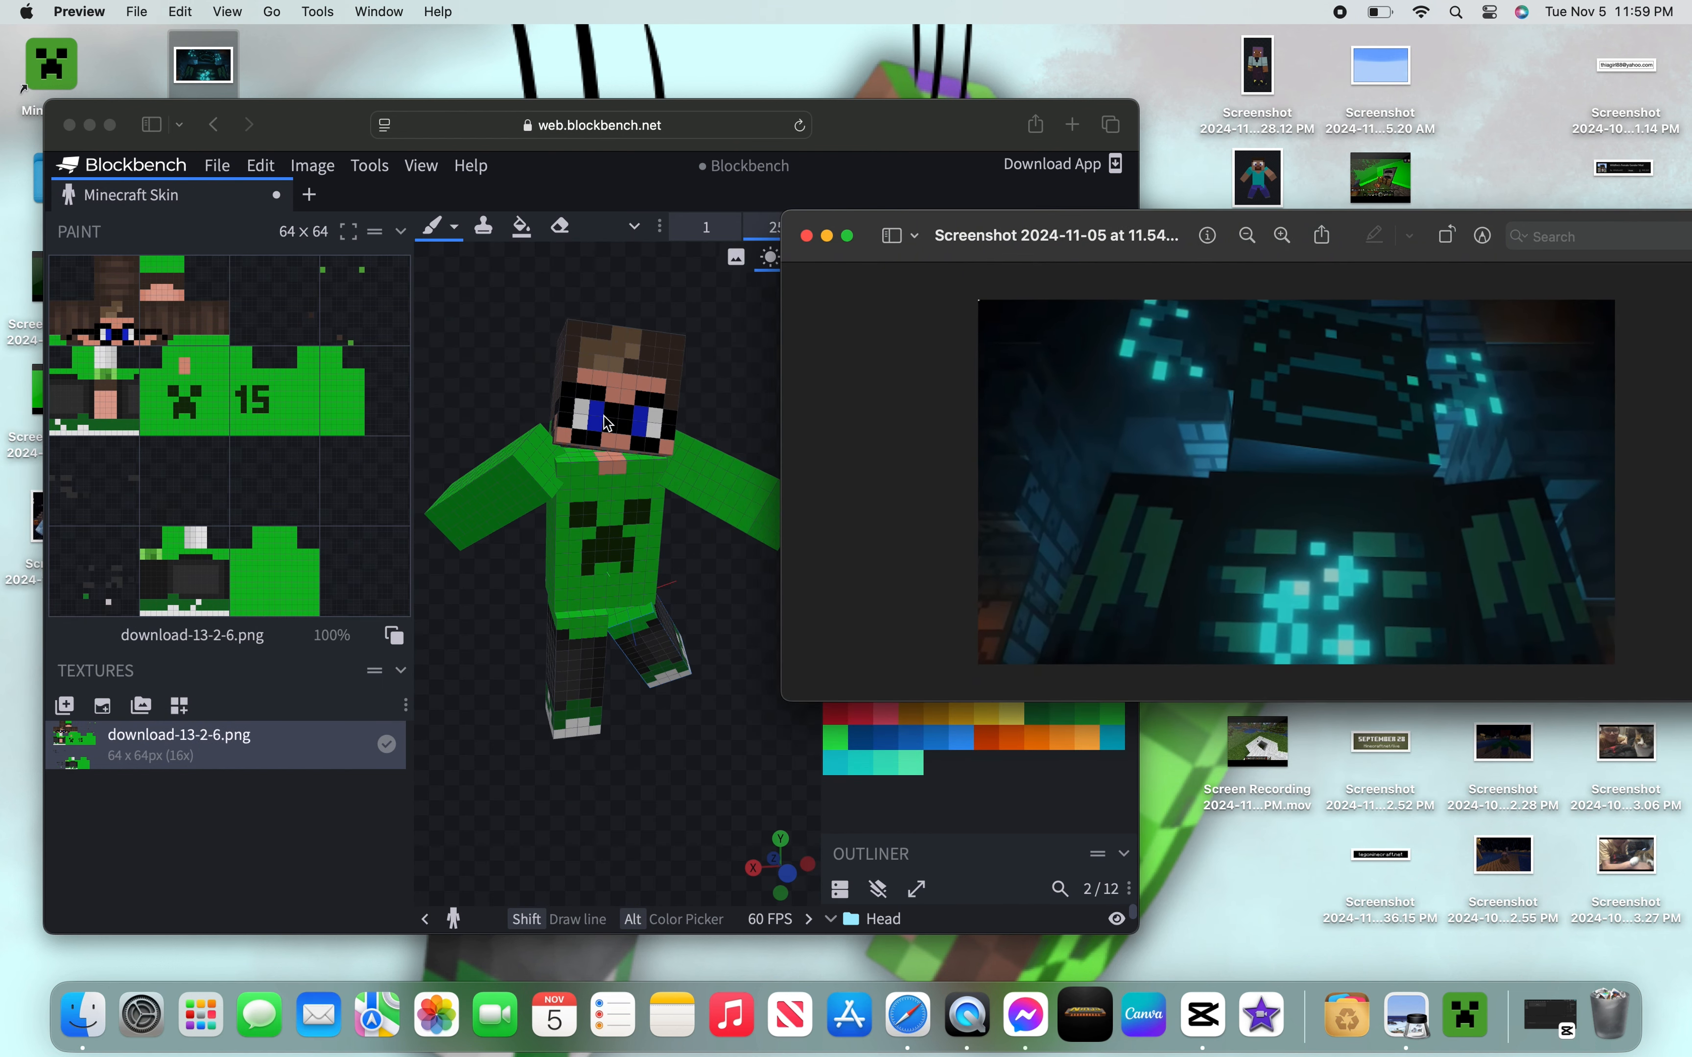
click(809, 236)
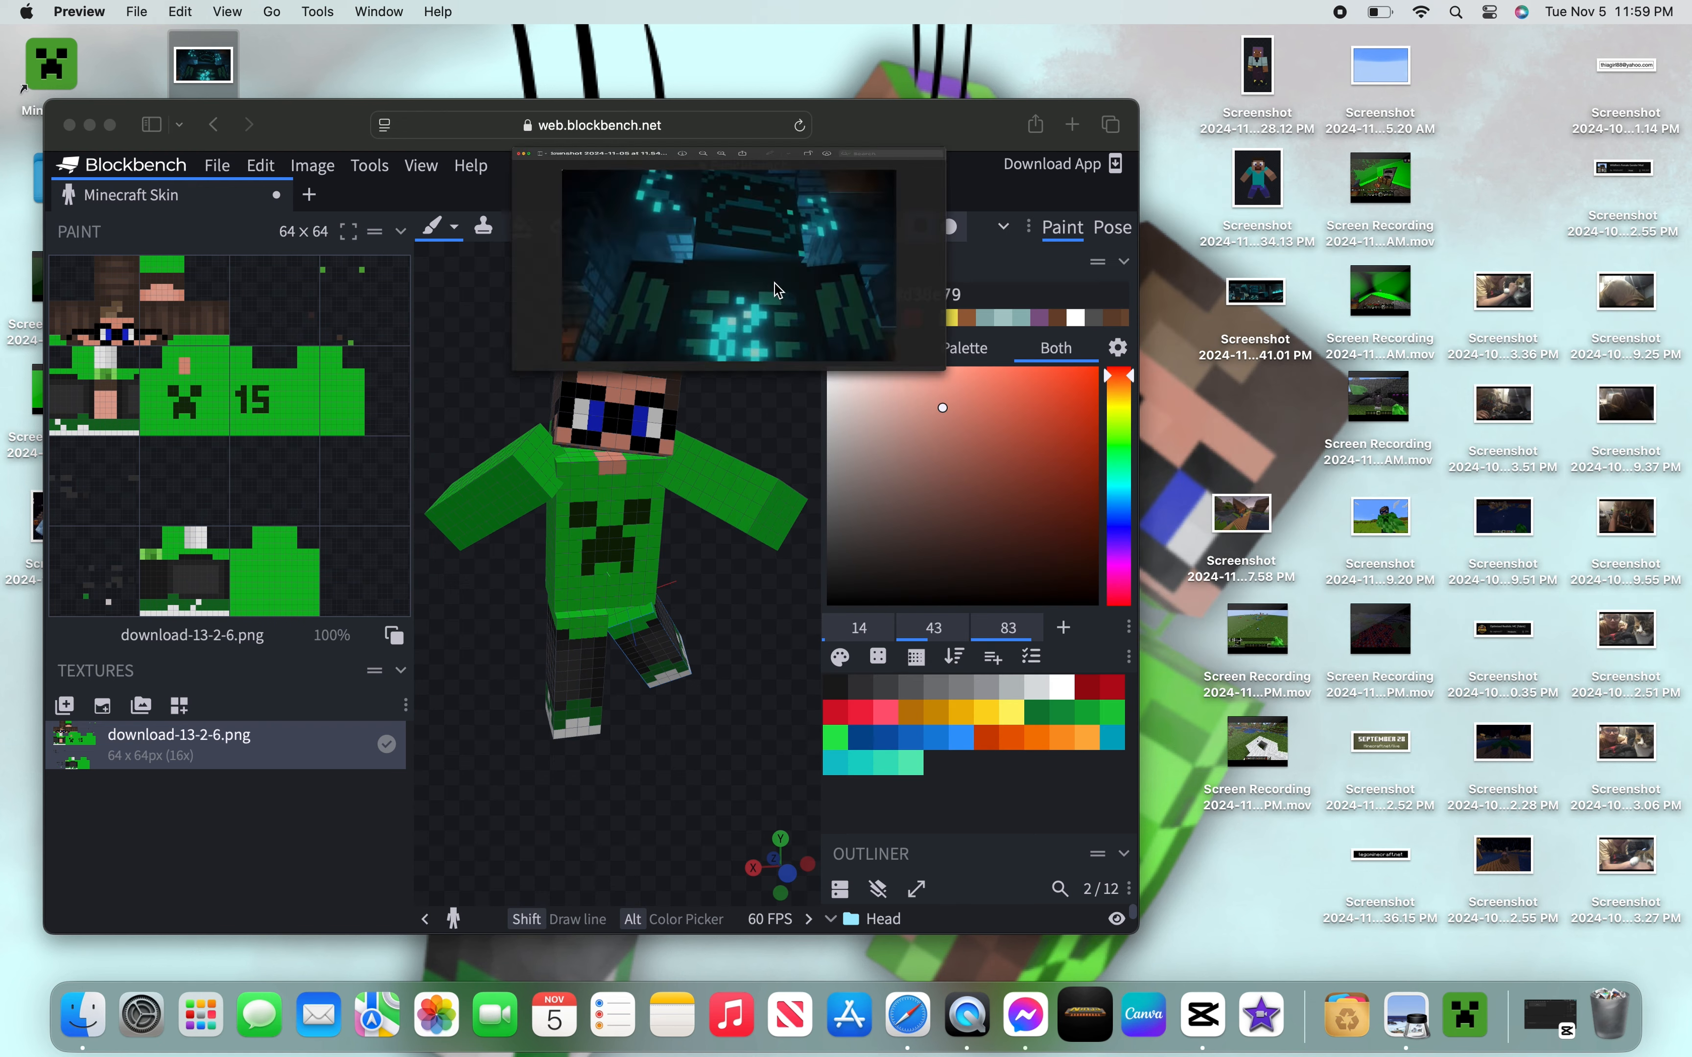
click(111, 125)
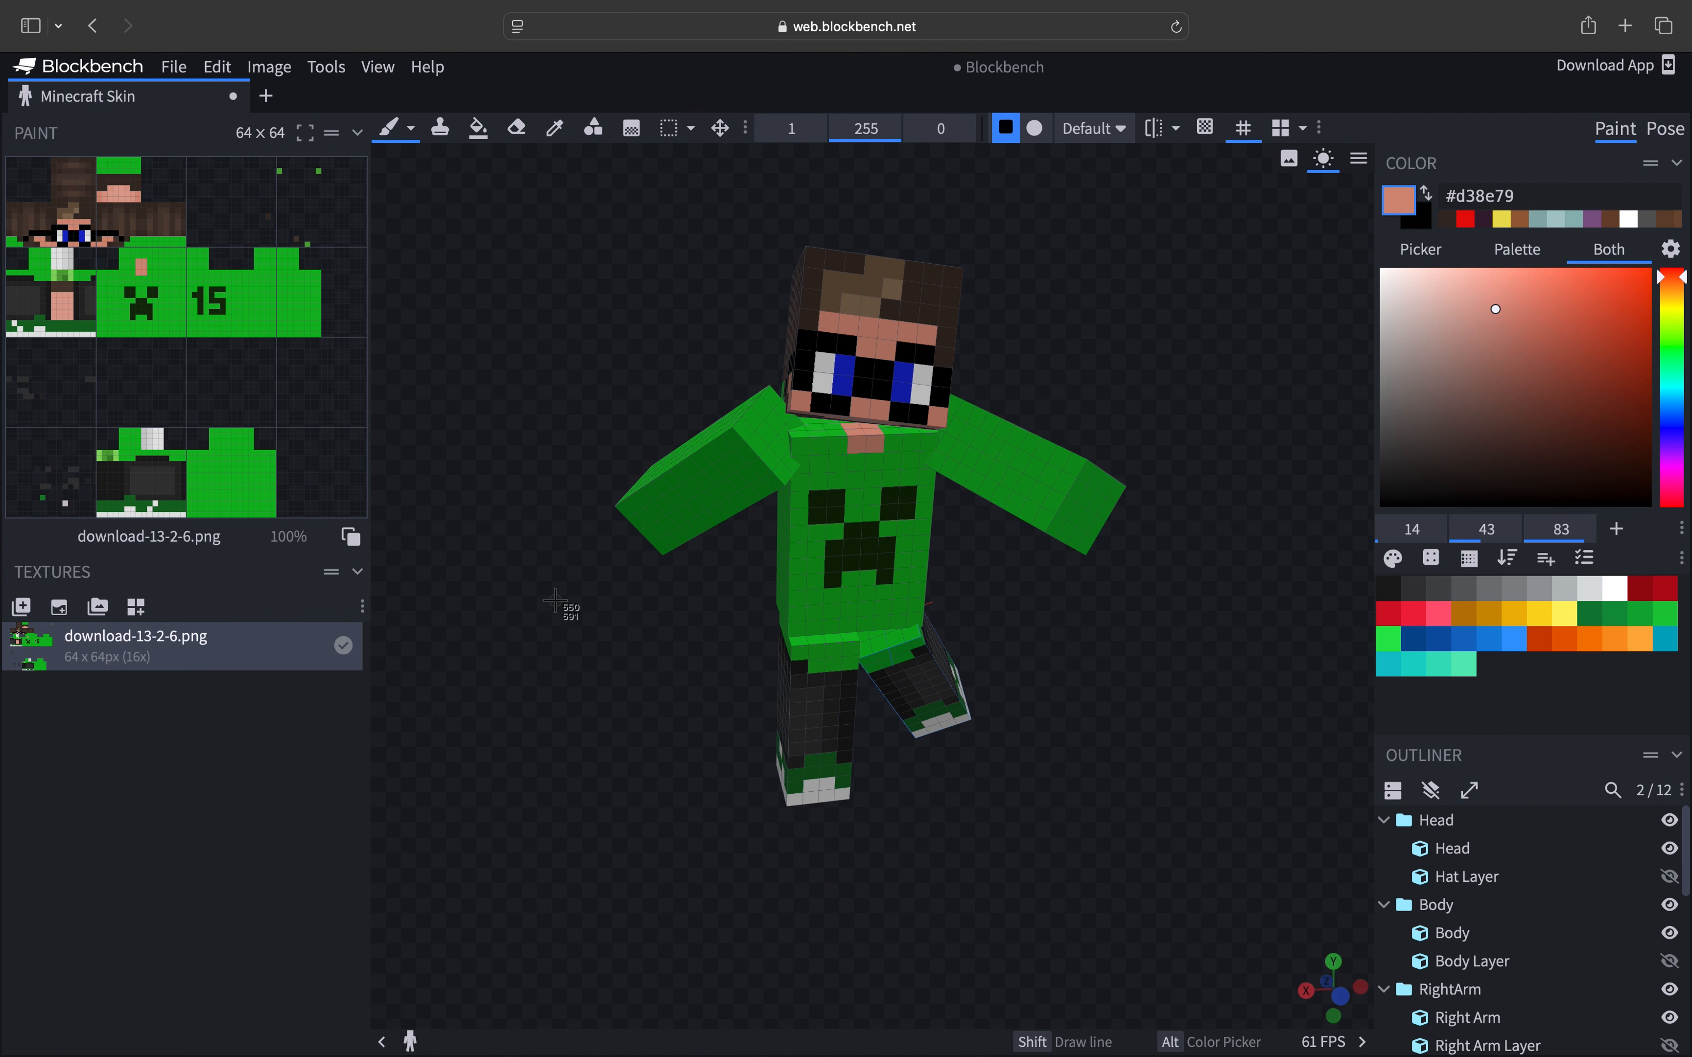
- Capture a screenshot of the posed skin model in the viewport, cancelling the close-tab prompt
drag(591, 201, 1148, 872)
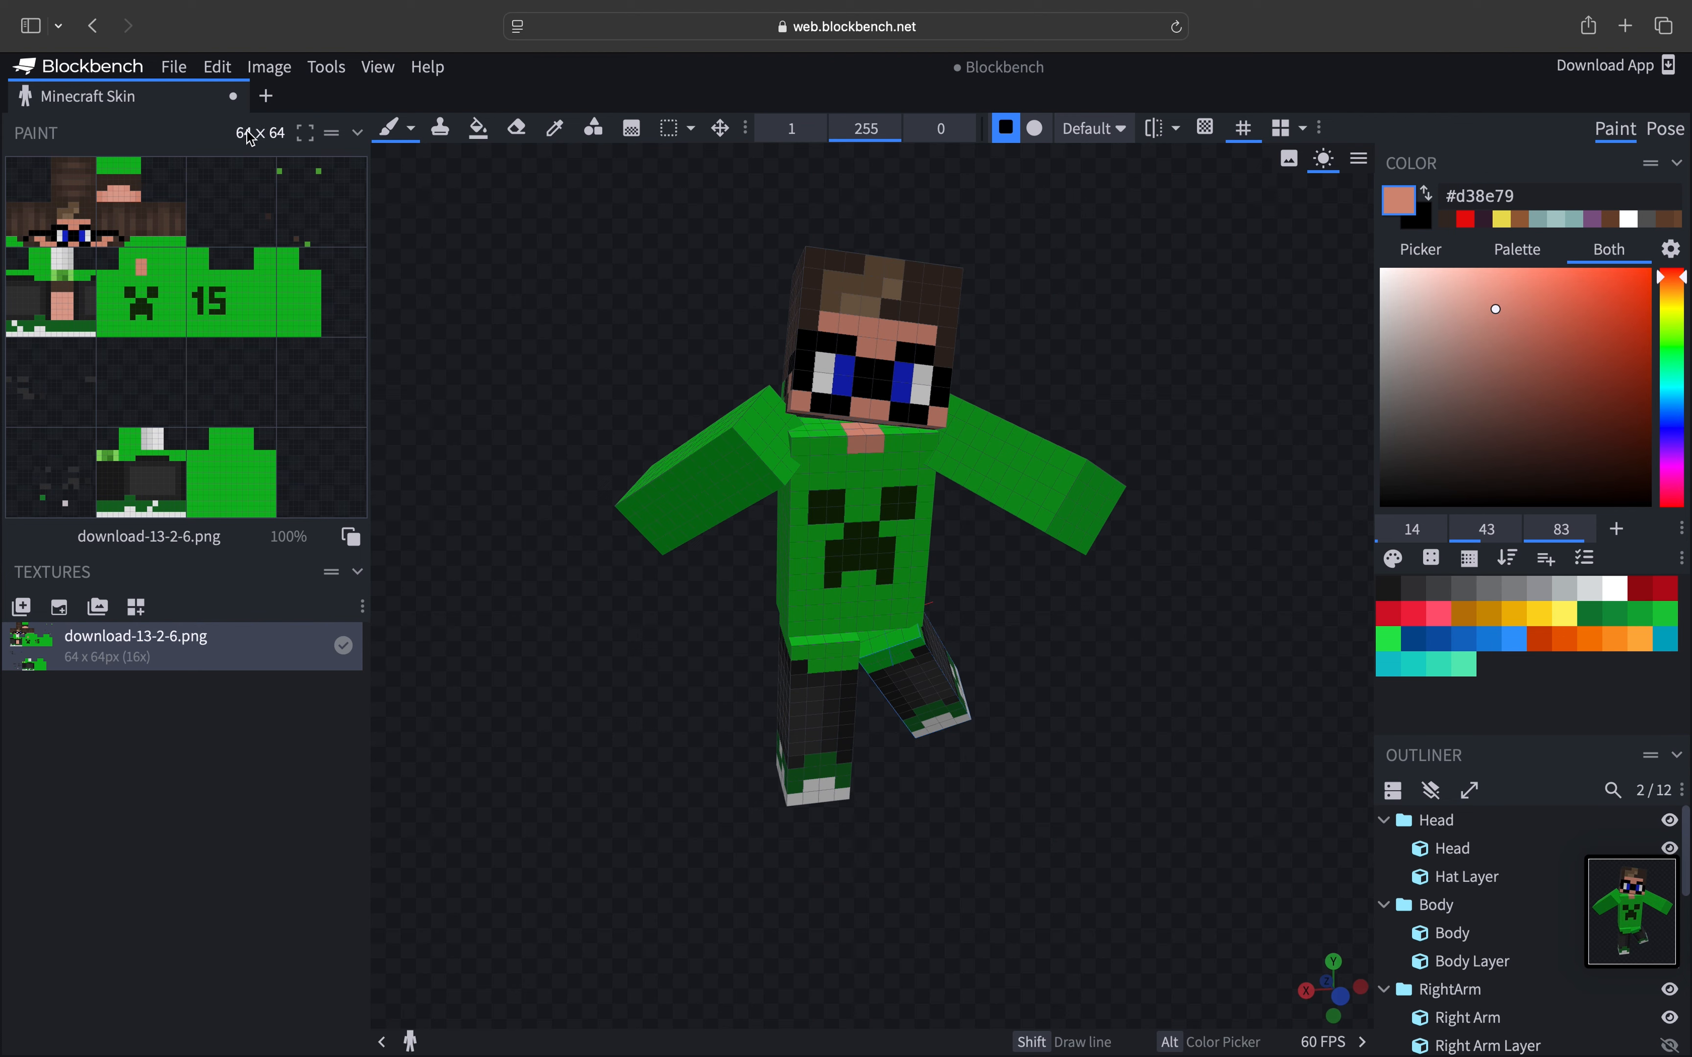
click(235, 98)
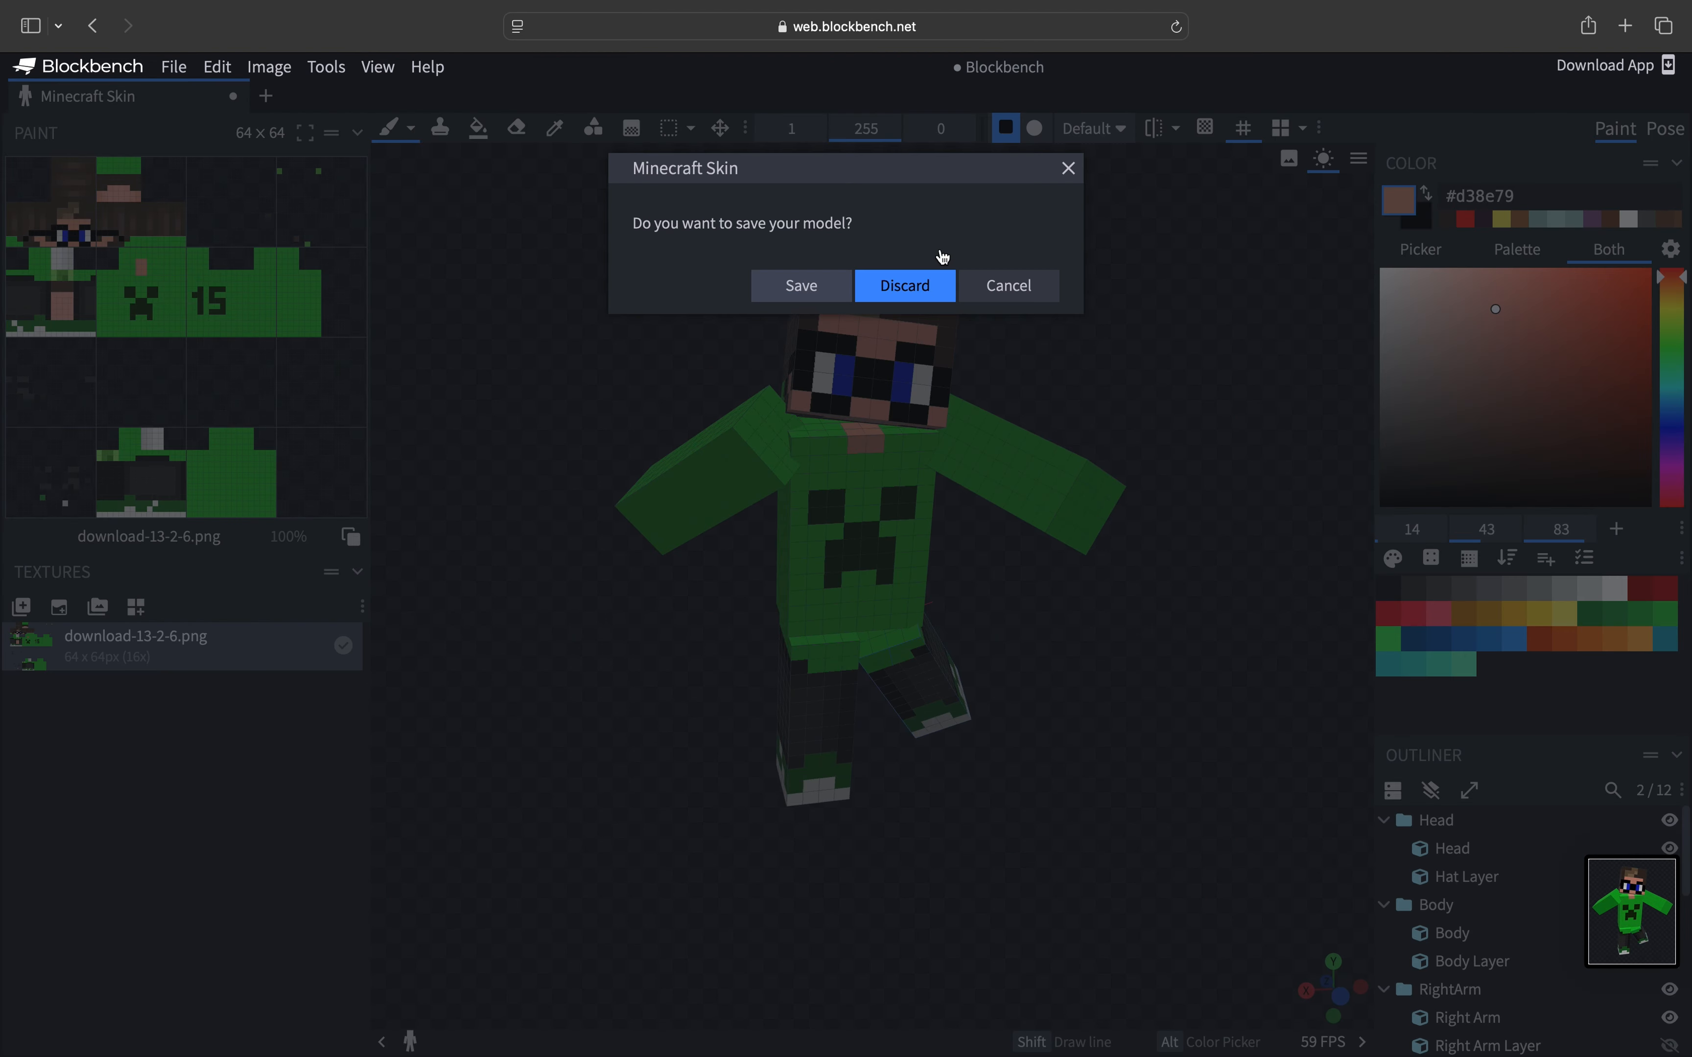
click(1068, 168)
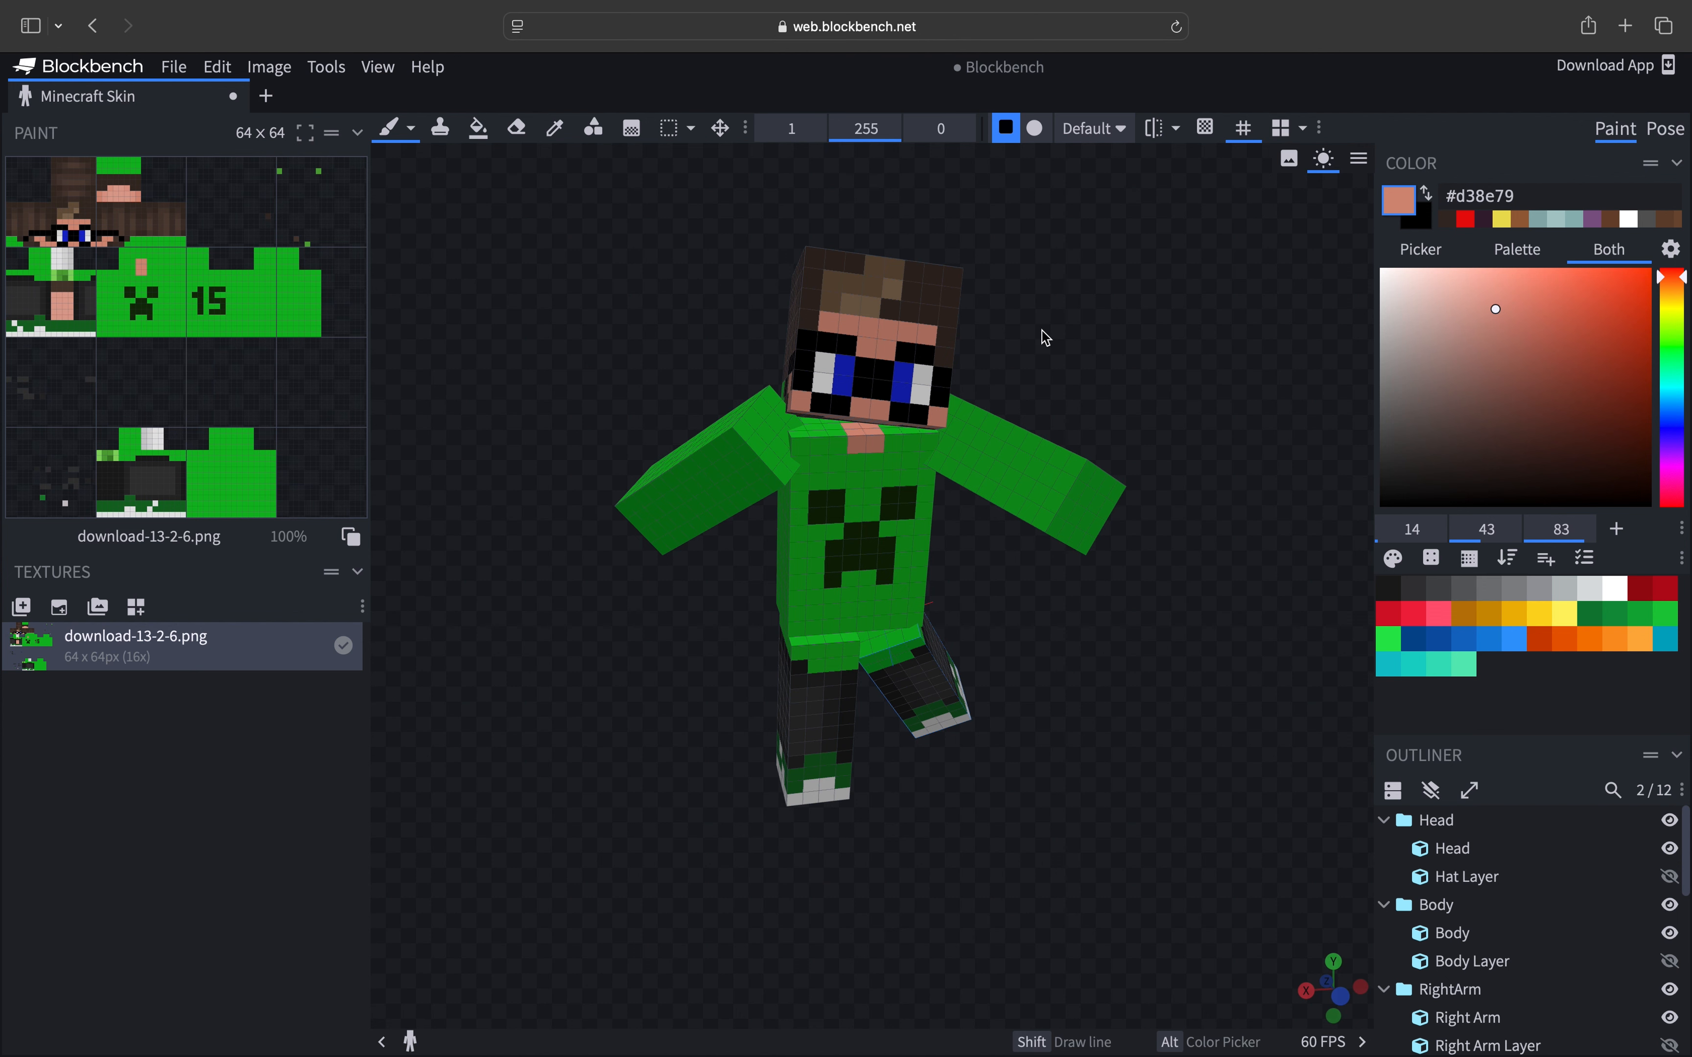
- In Pose mode, select the head and tilt it forward to about 32 degrees on X
drag(1045, 338, 1041, 417)
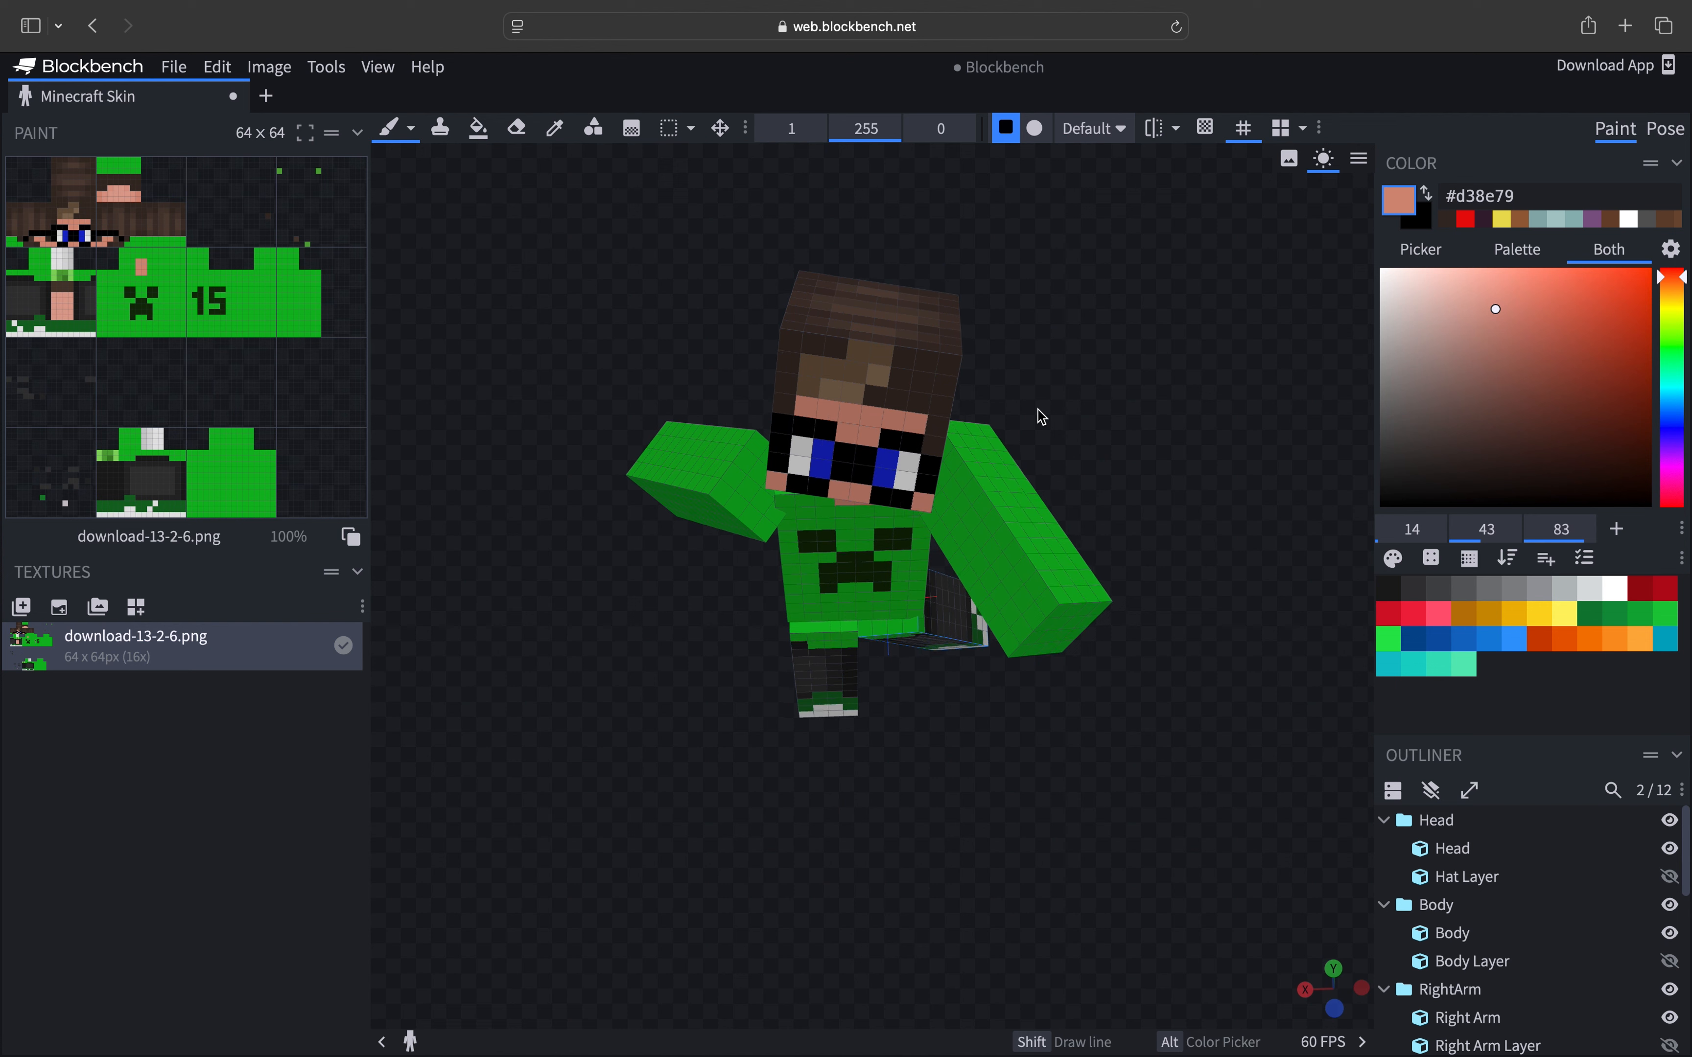
click(1663, 131)
click(706, 401)
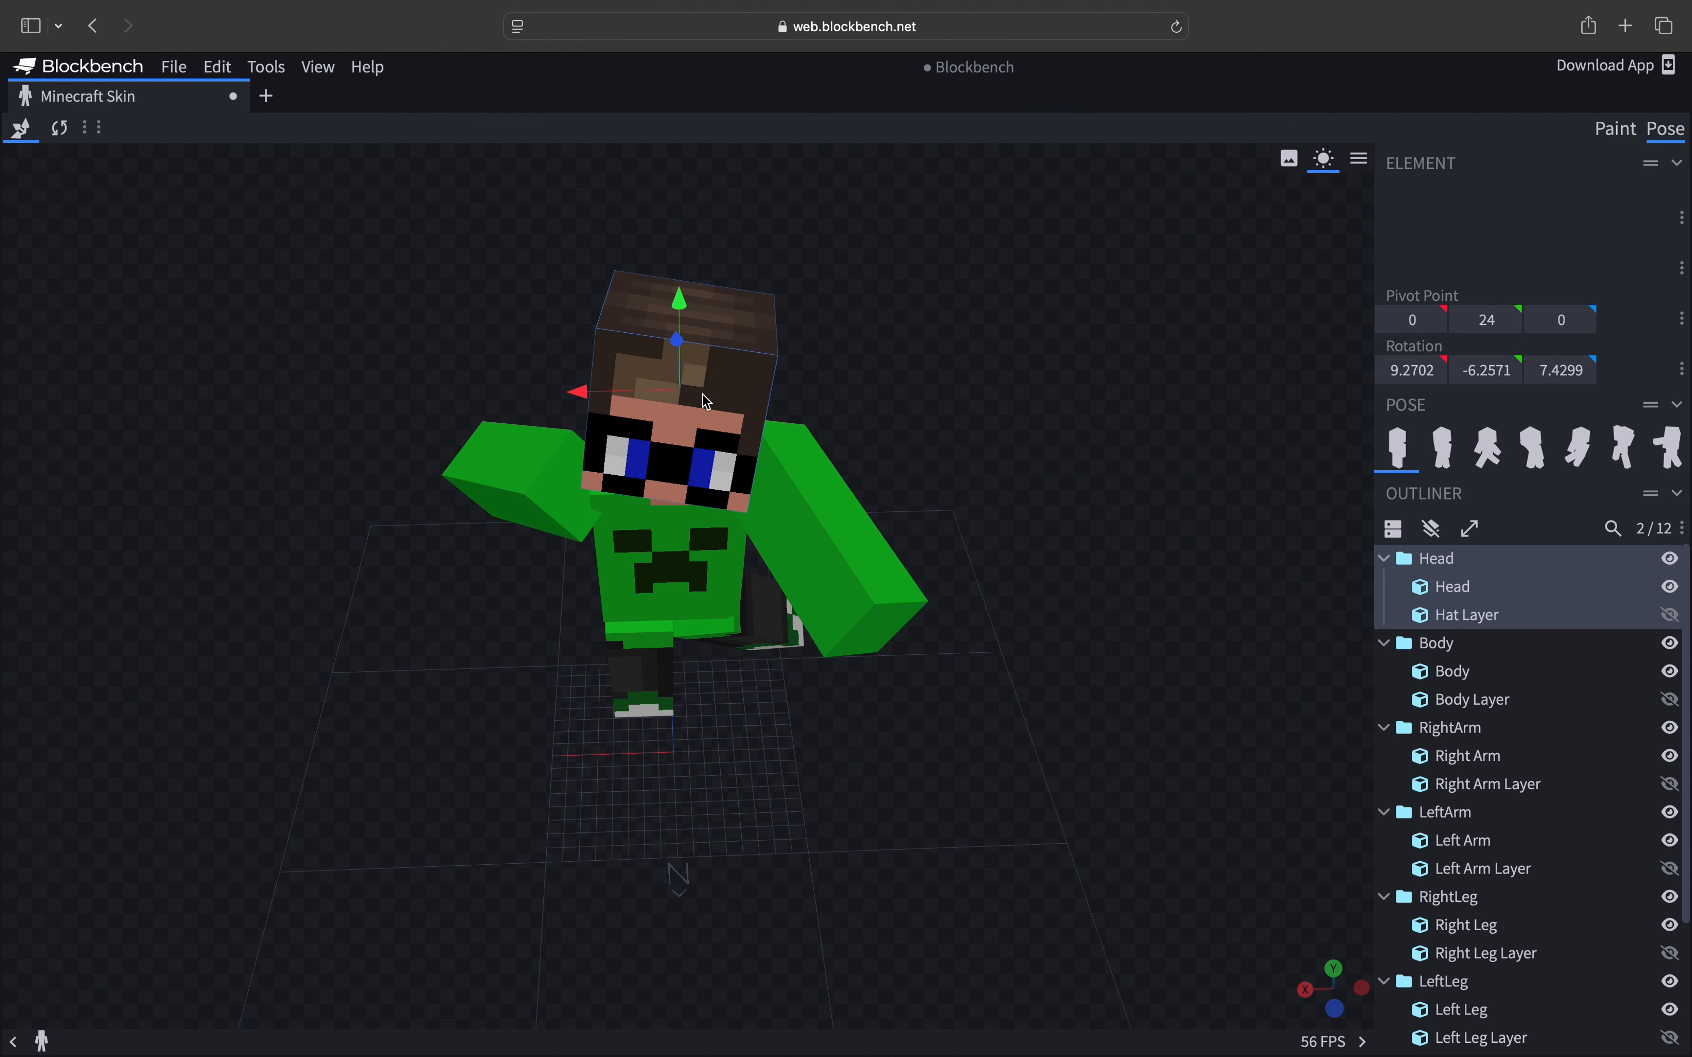
click(59, 128)
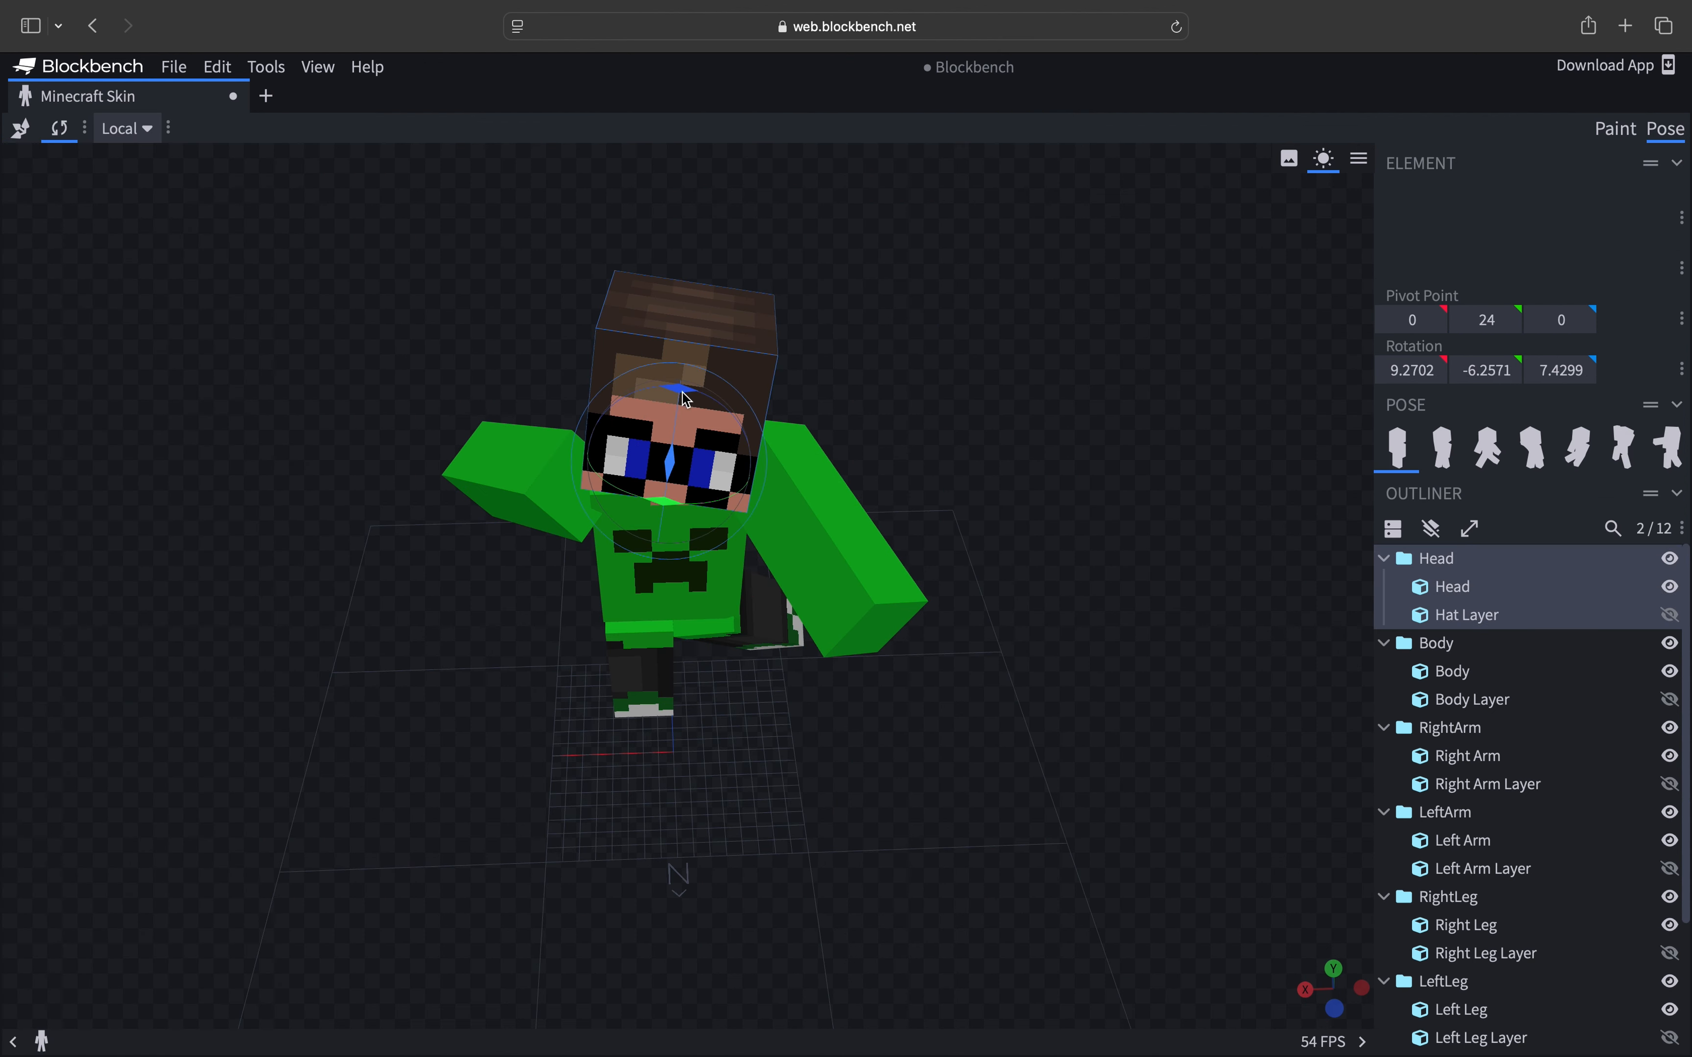
drag(667, 473, 616, 469)
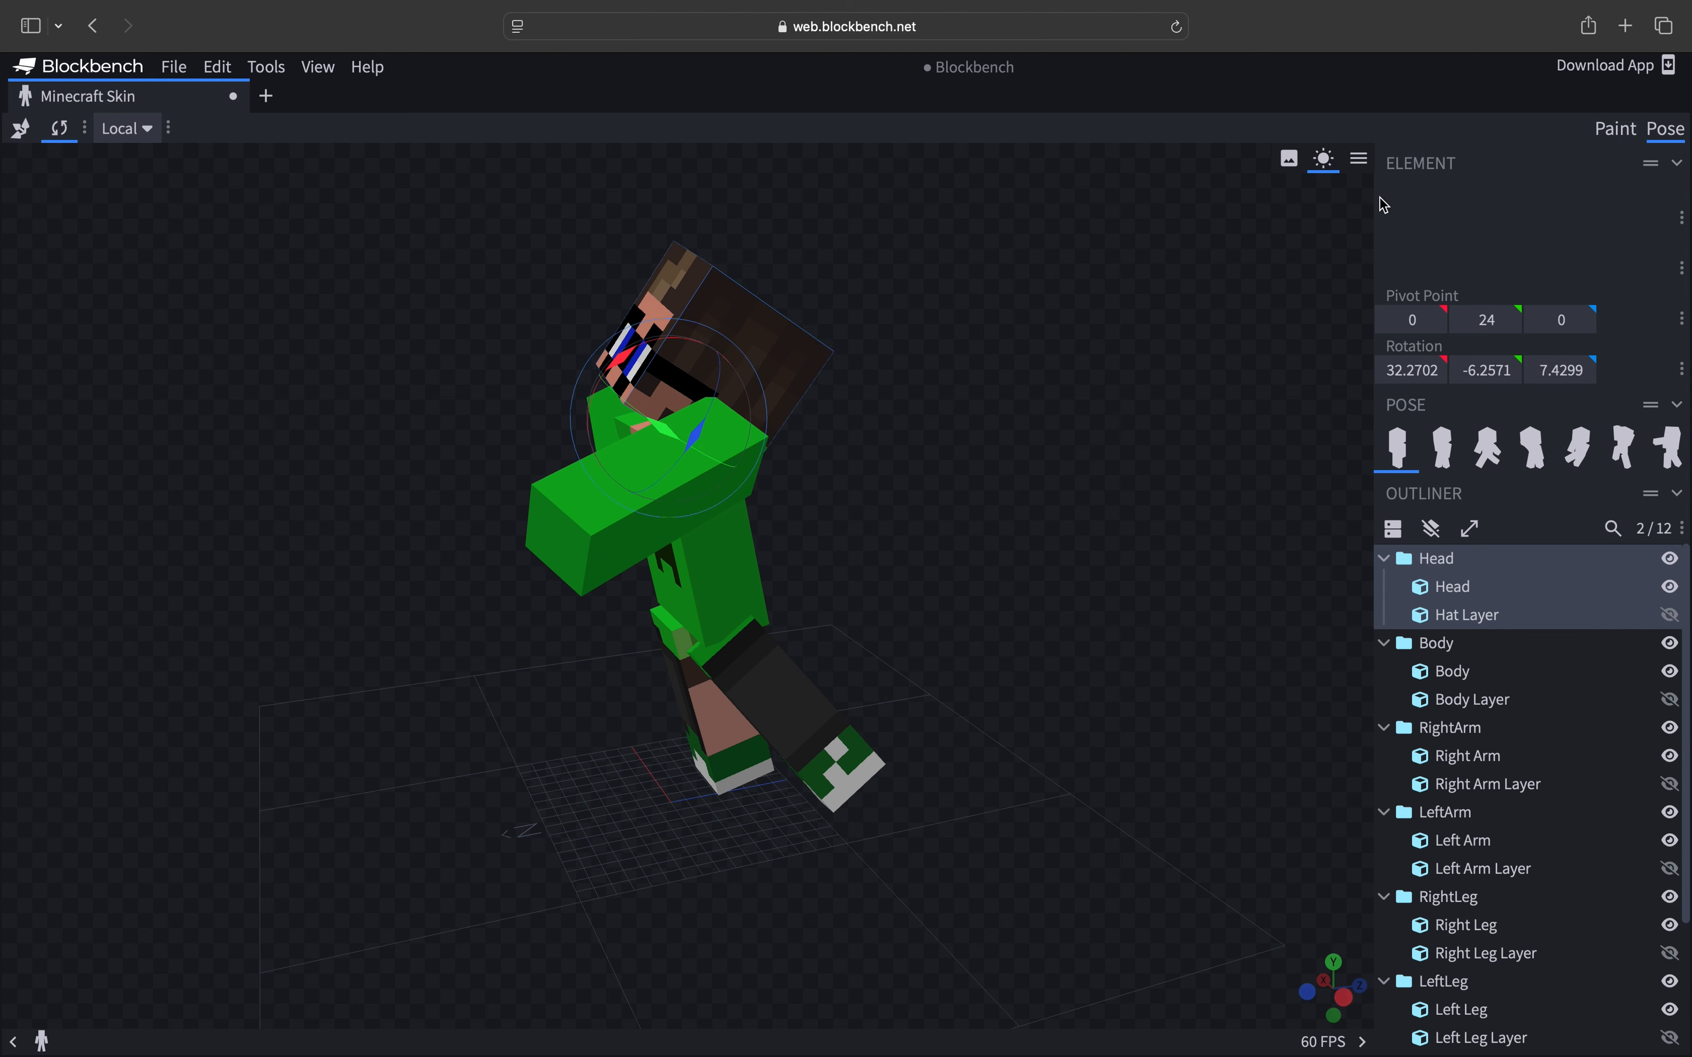
click(1609, 132)
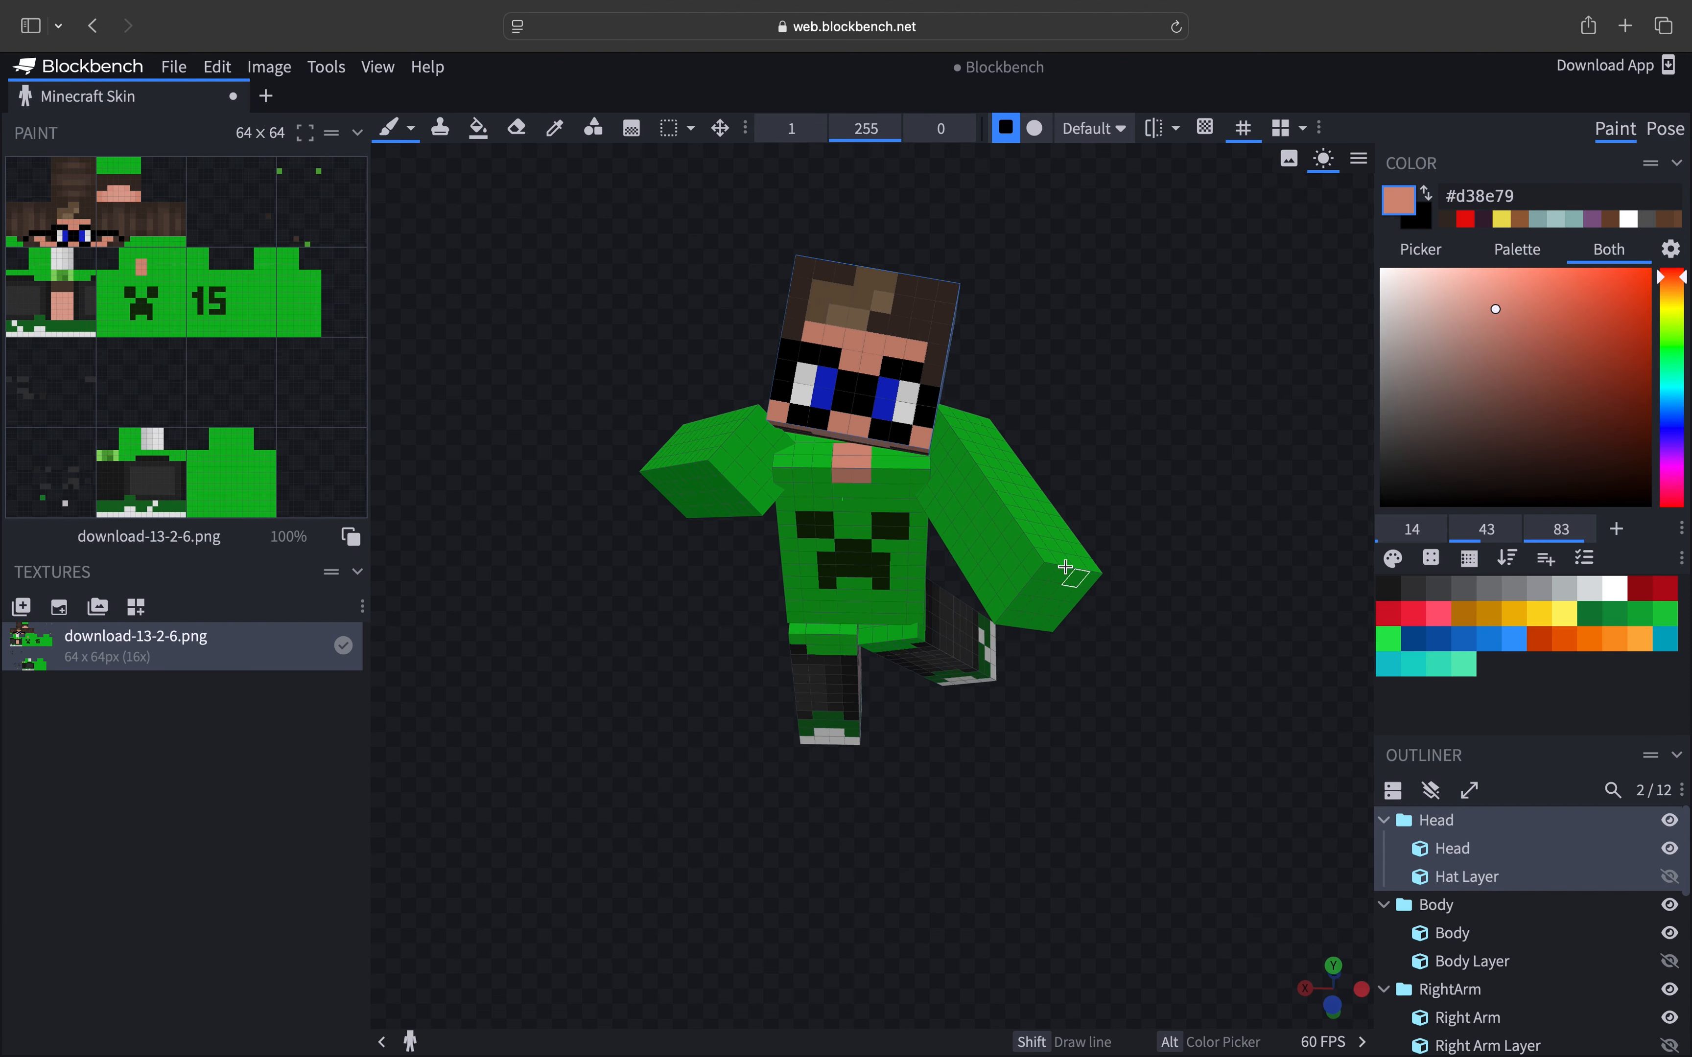
click(1666, 132)
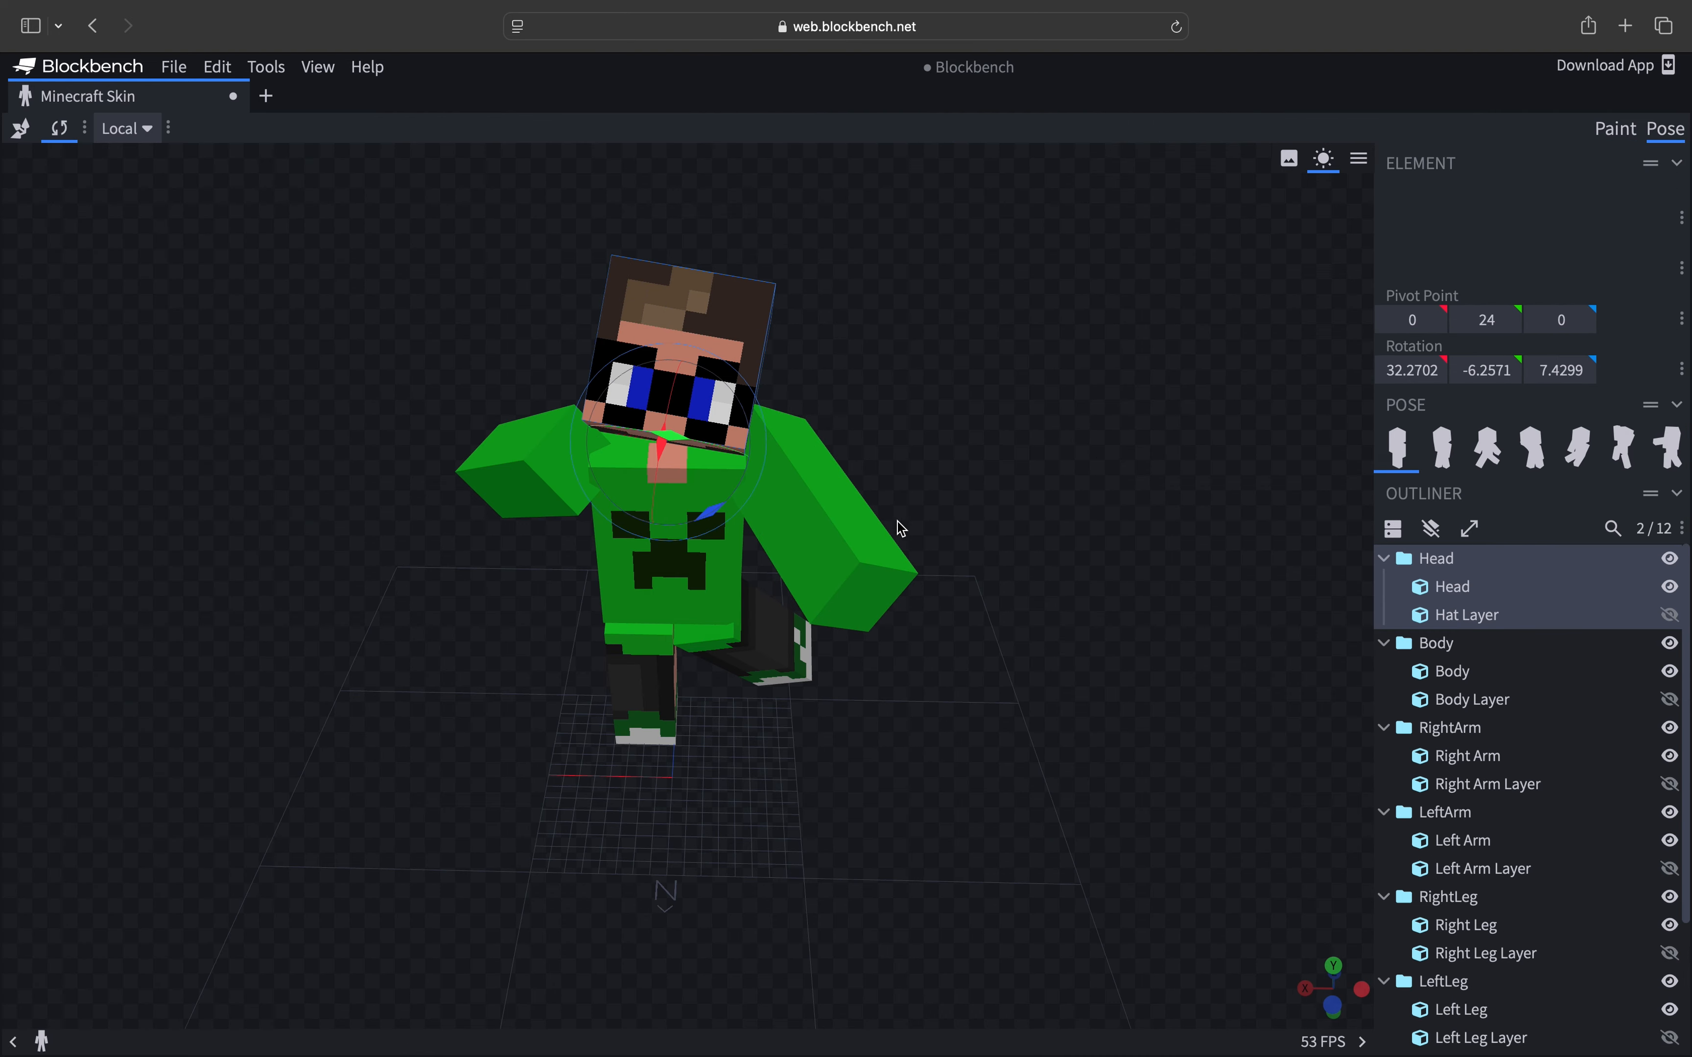
- Select the left arm and rotate it upward with the rotation gizmo
click(859, 543)
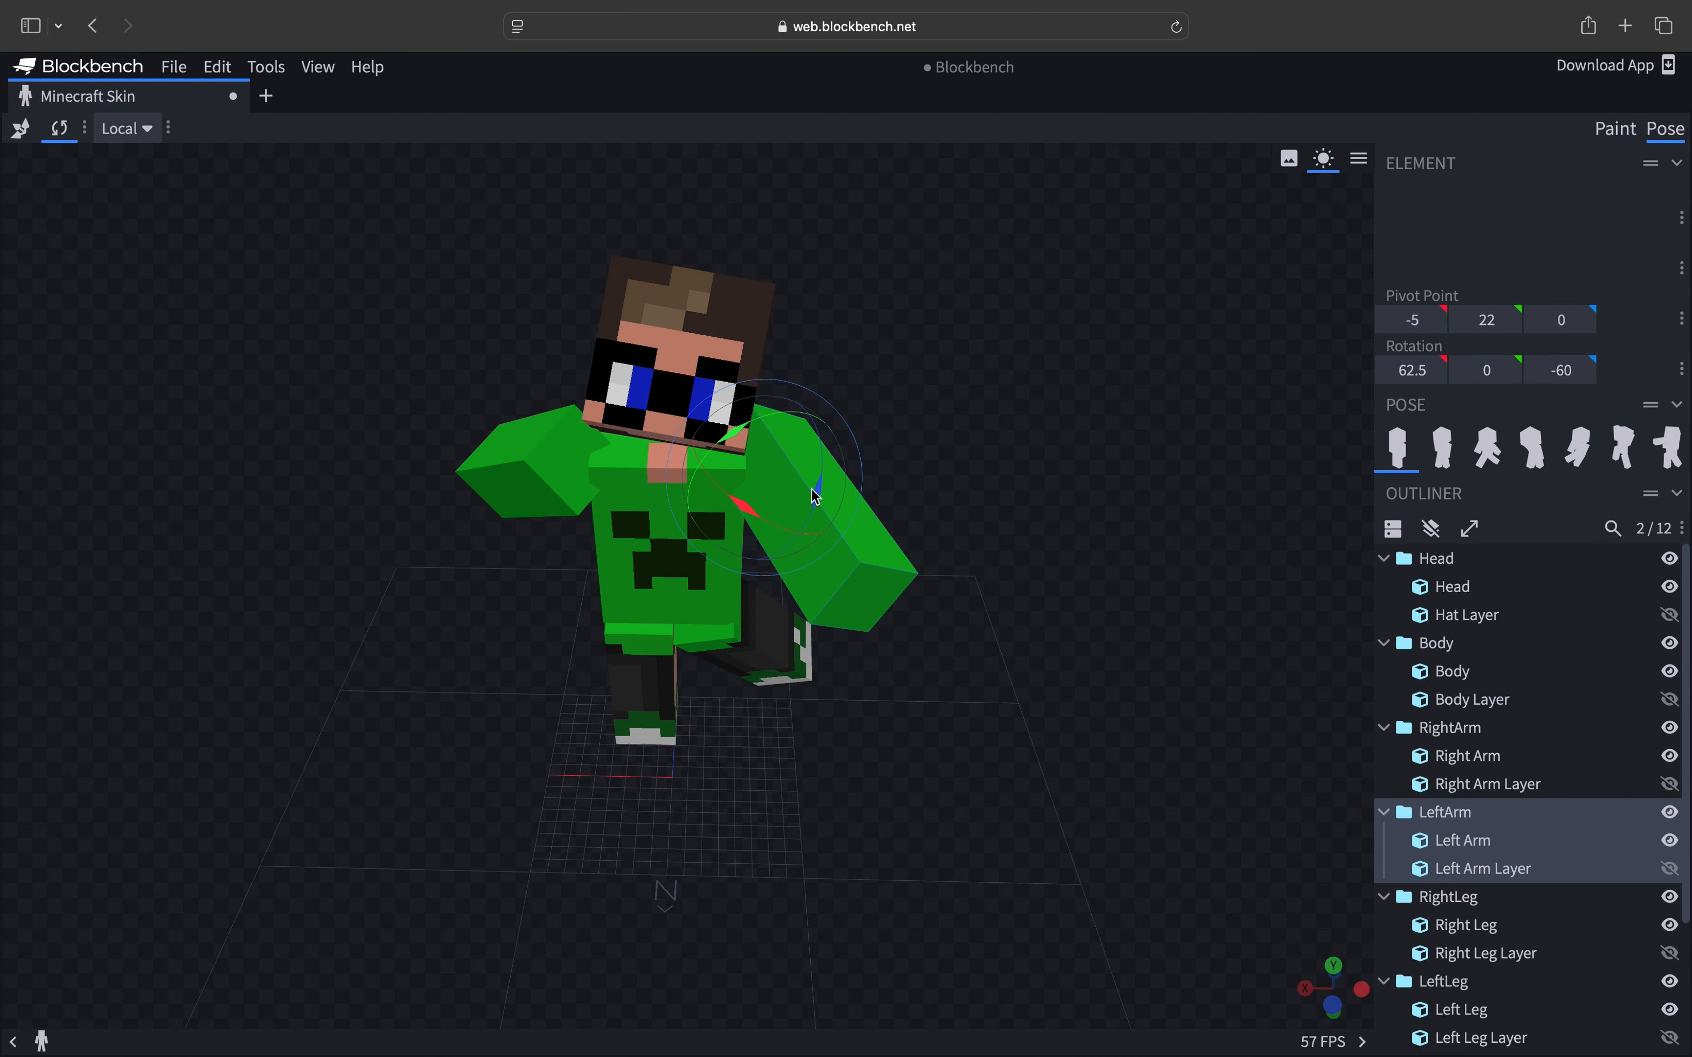
drag(817, 494, 836, 463)
- Switch to Paint mode and capture a screenshot of the region around the posed model
click(1610, 136)
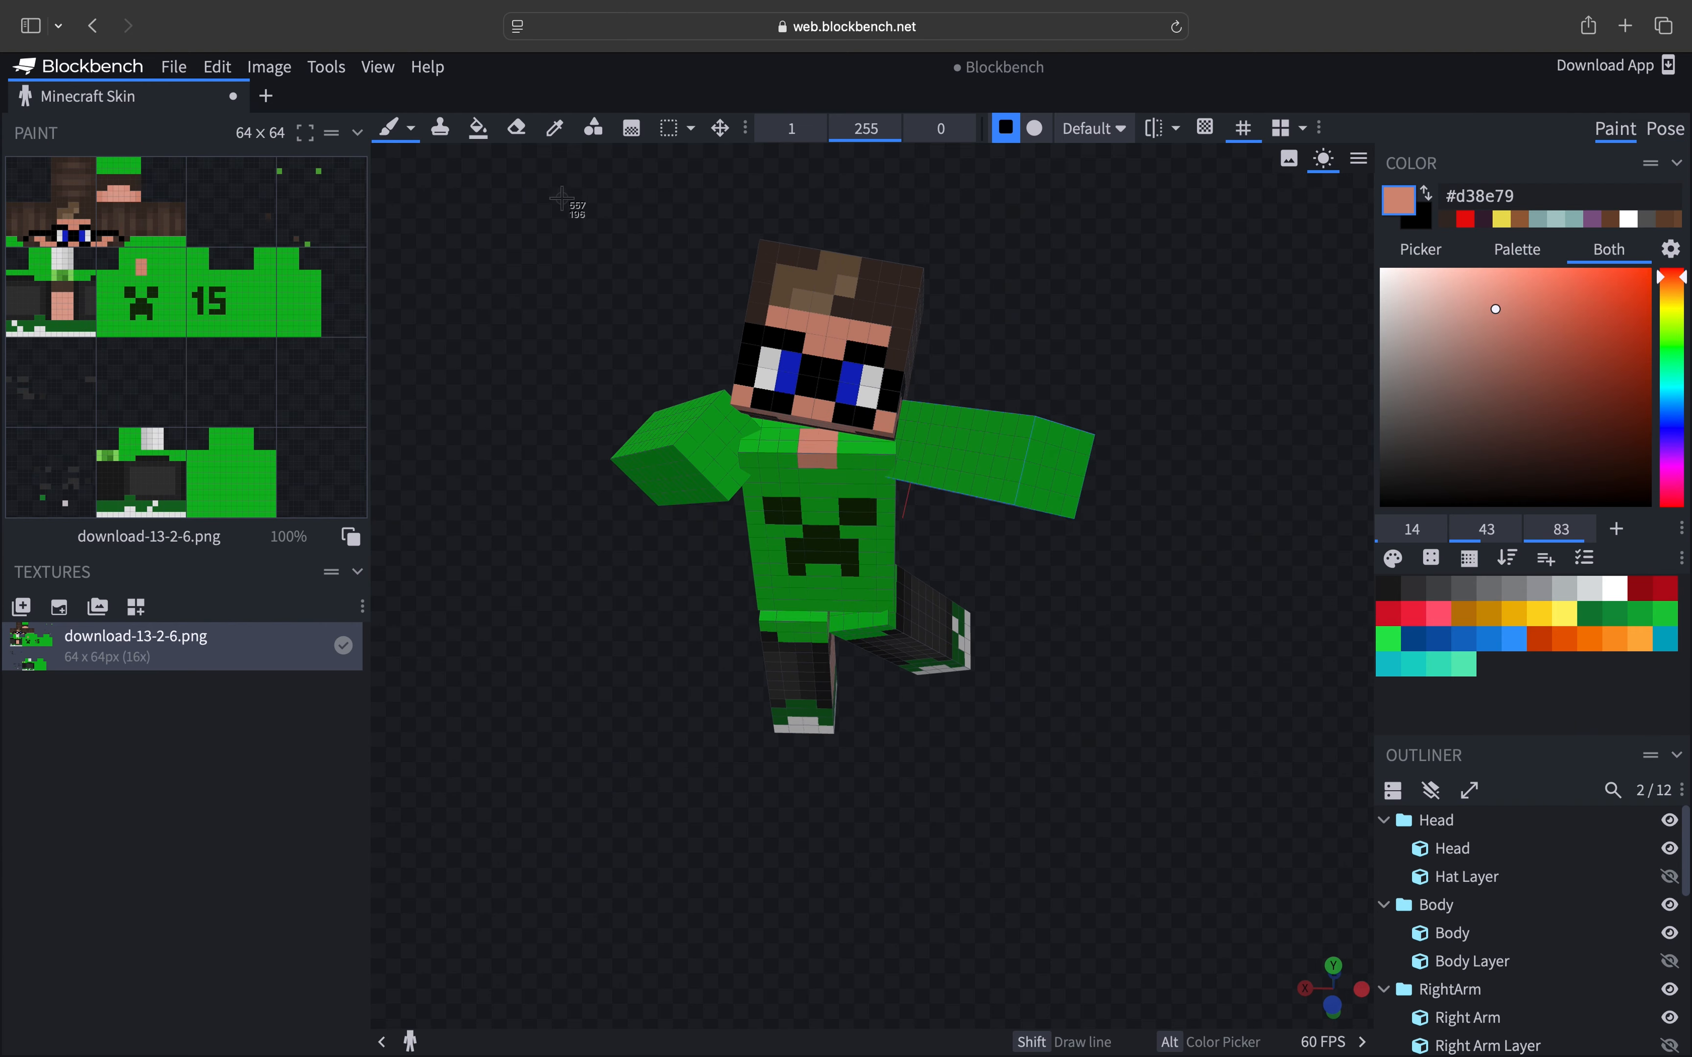
drag(561, 199, 1116, 835)
- Close the Minecraft Skin tab, discarding the model without saving, and close the browser window
click(233, 96)
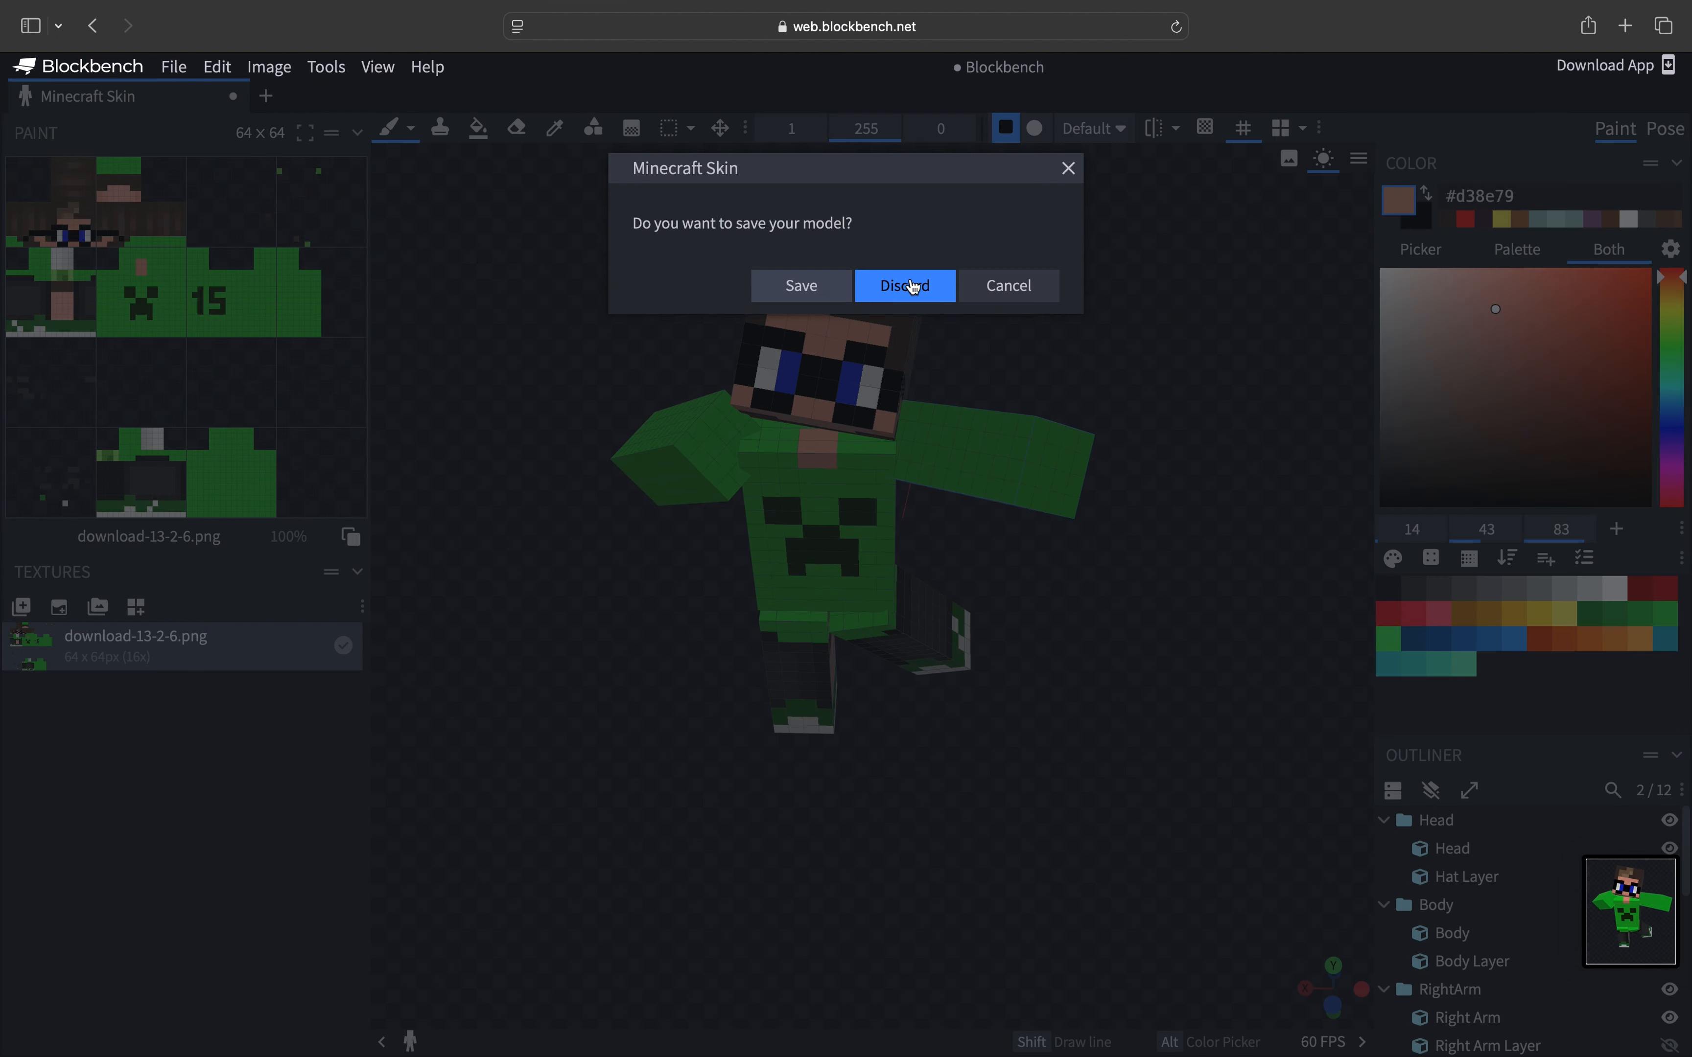
click(912, 287)
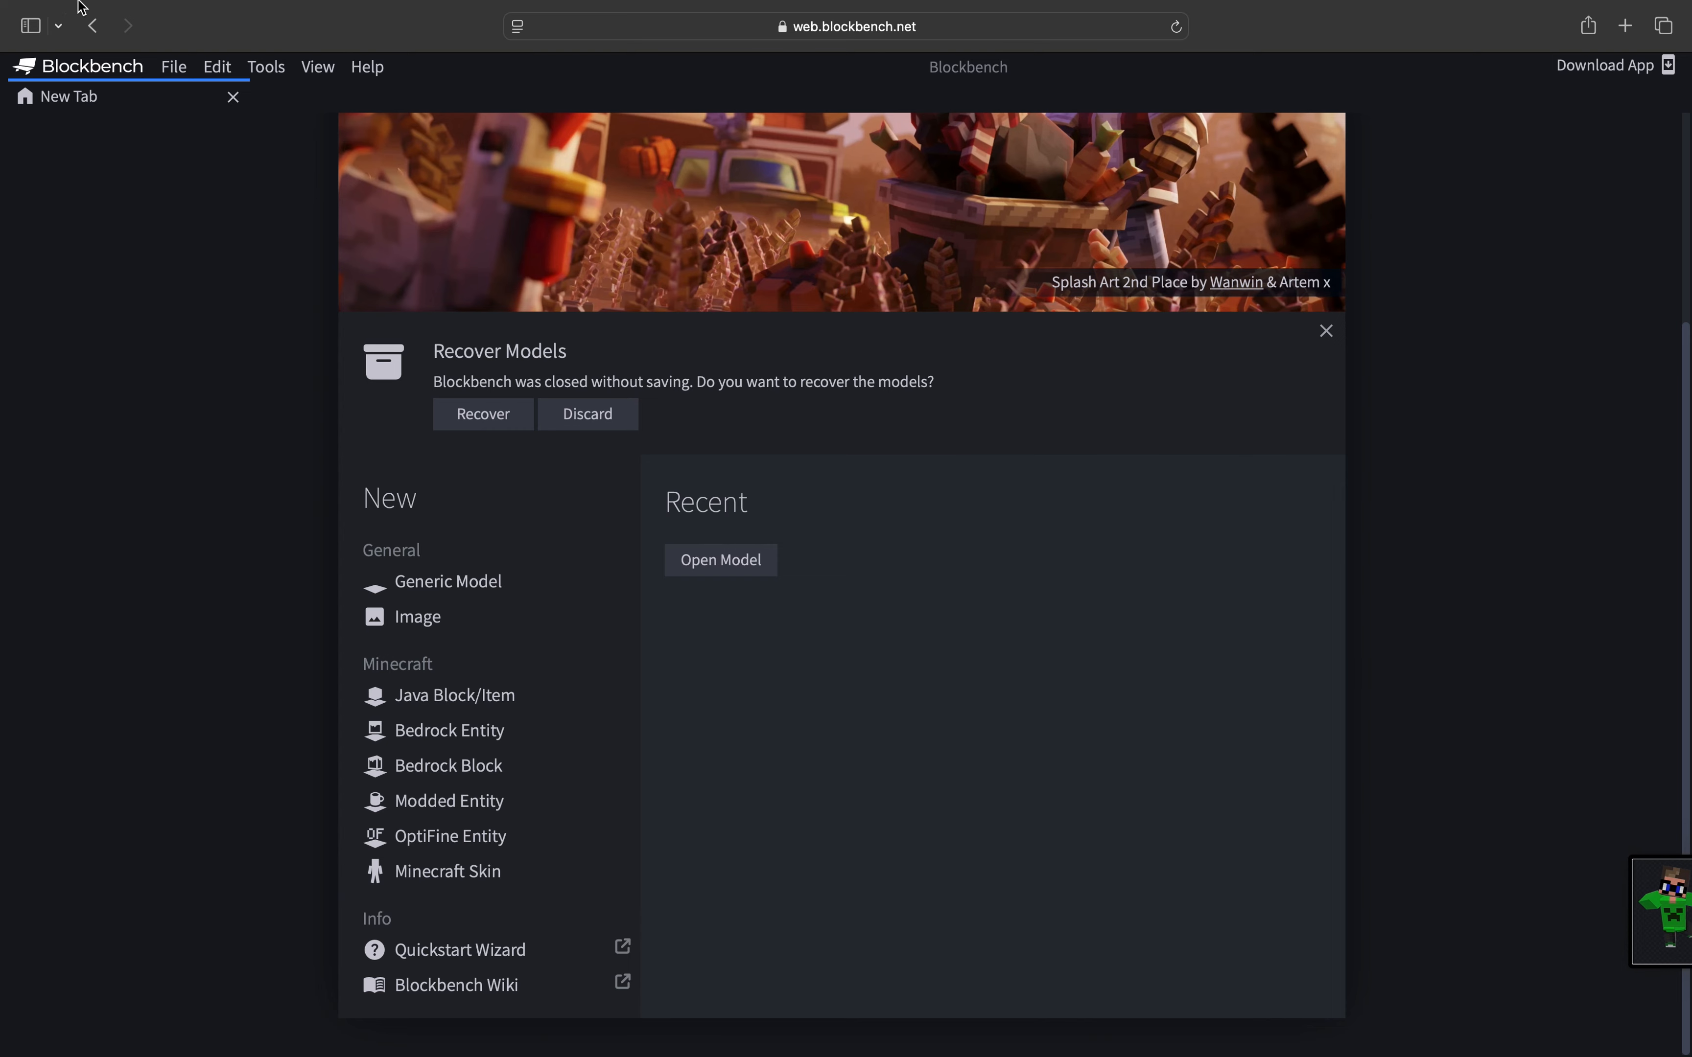
mouse_move(97, 6)
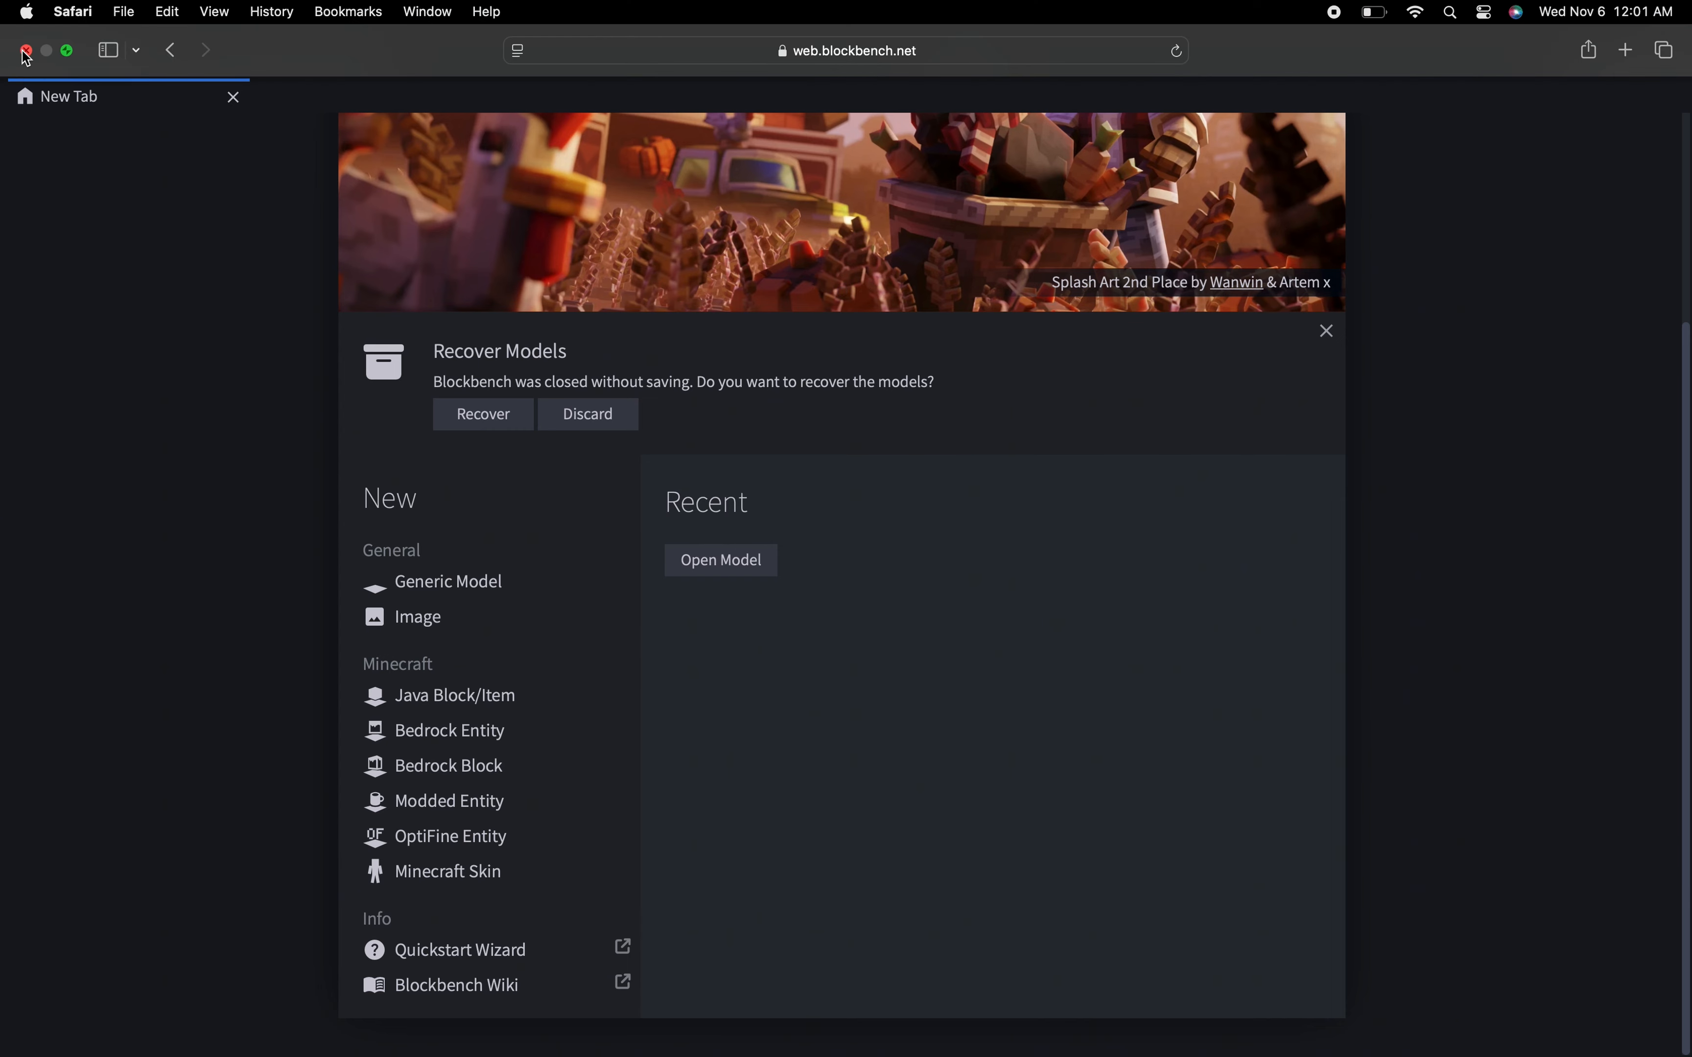
click(25, 51)
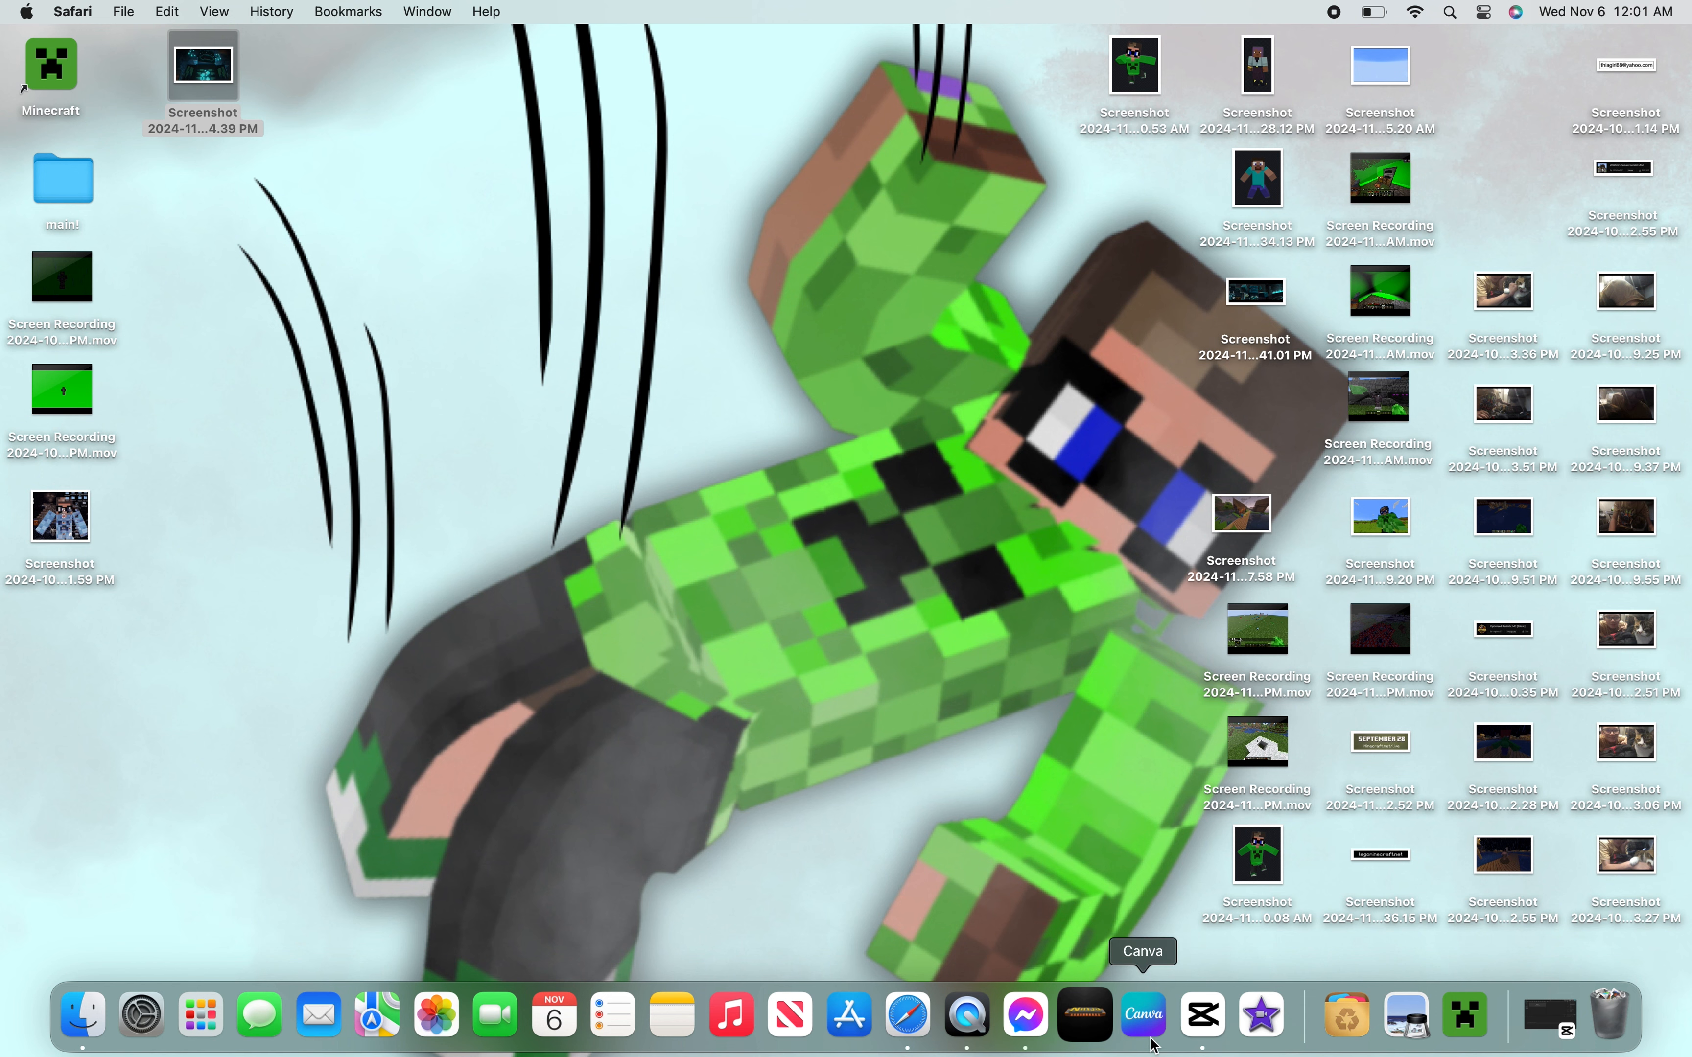
- Open Canva and search its templates for youtube thumbnail
click(1146, 1026)
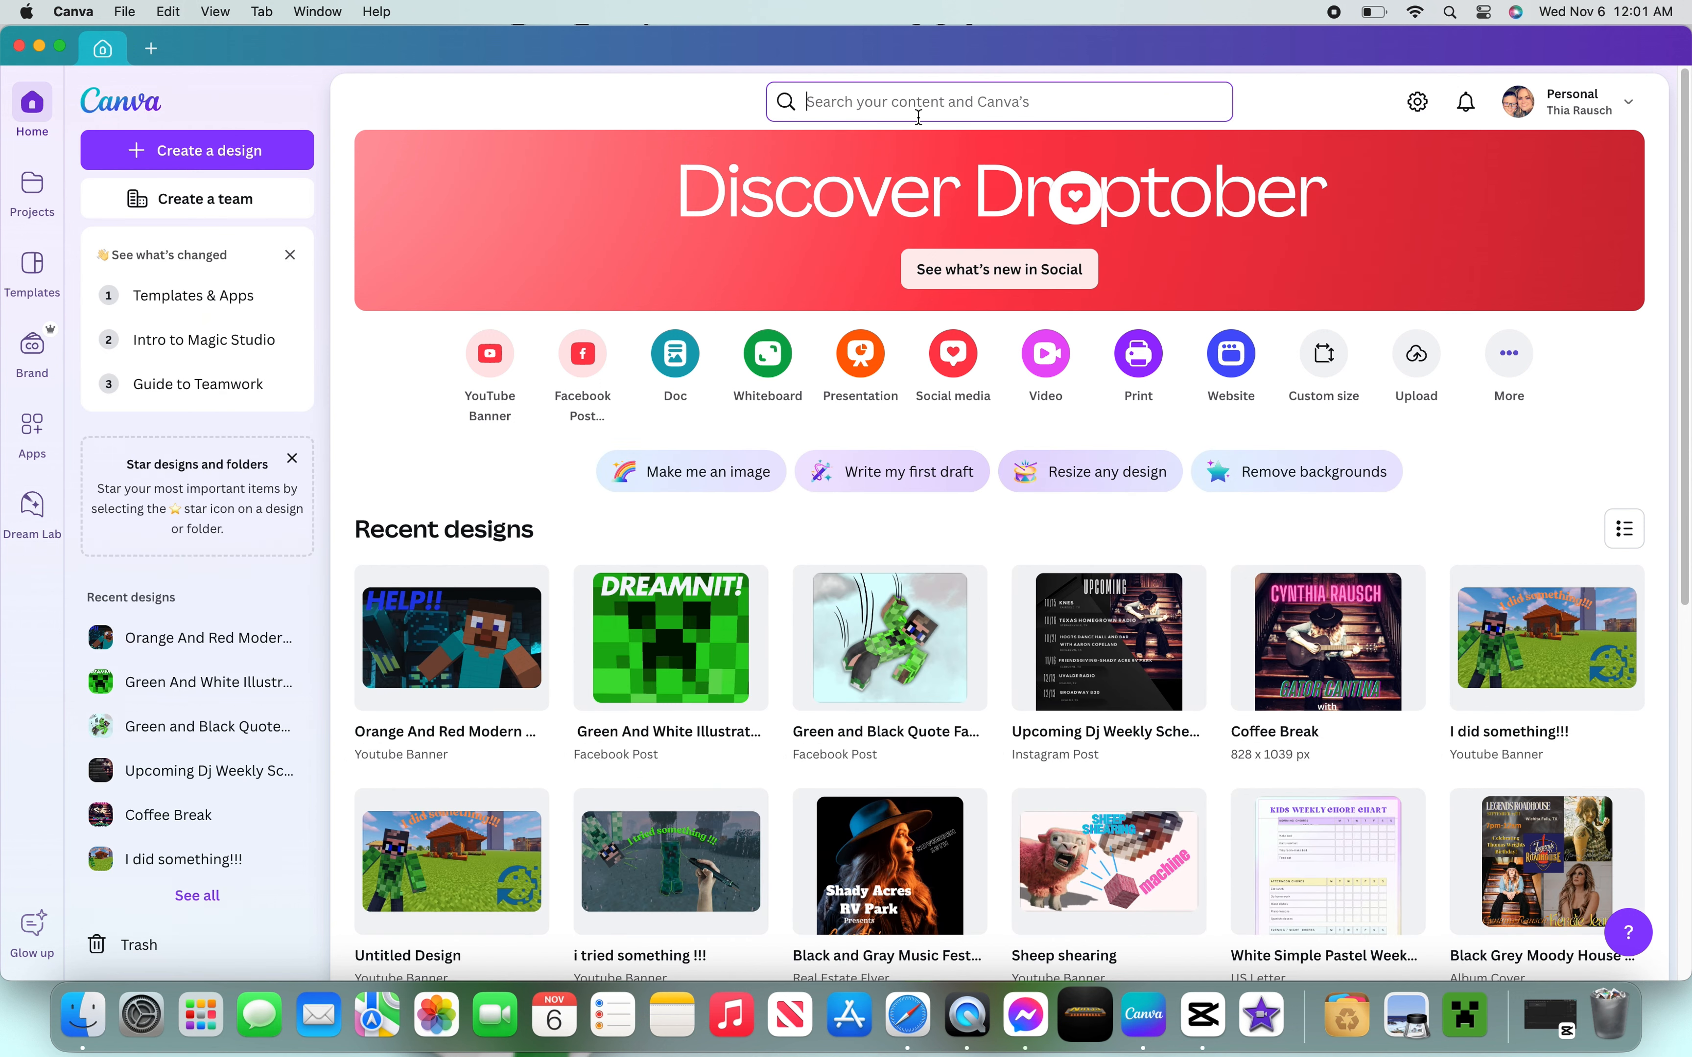
click(897, 100)
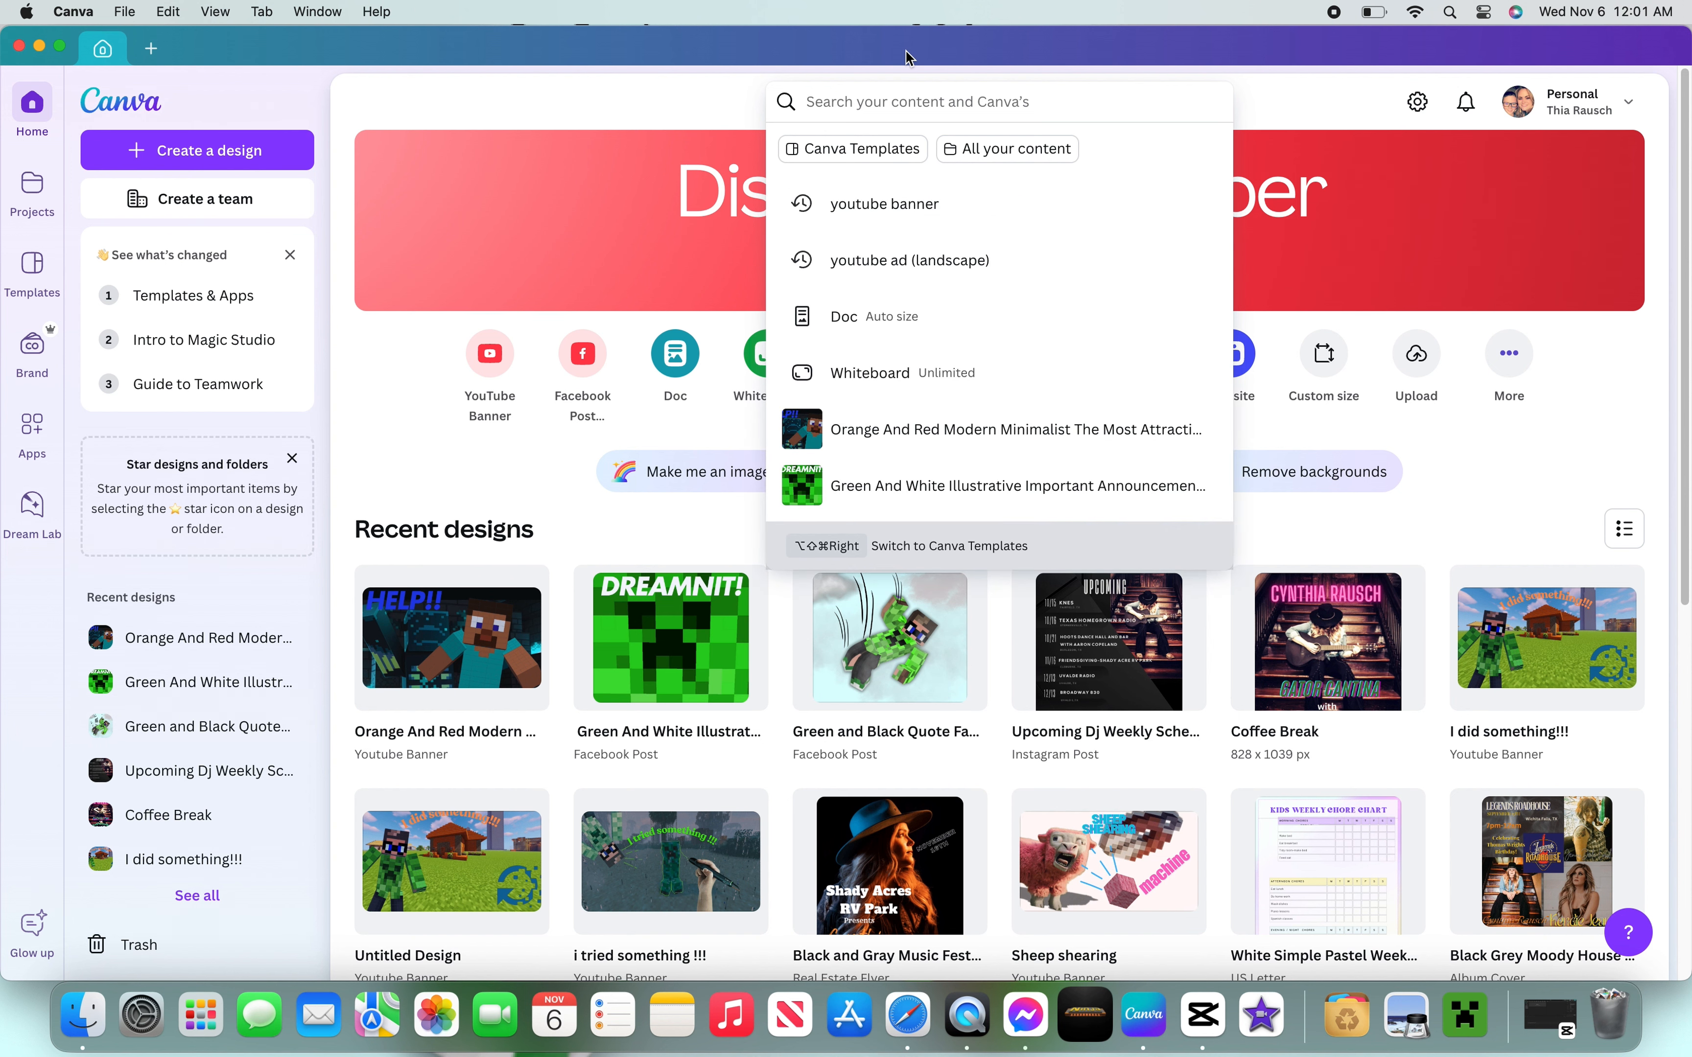
text(Yo)
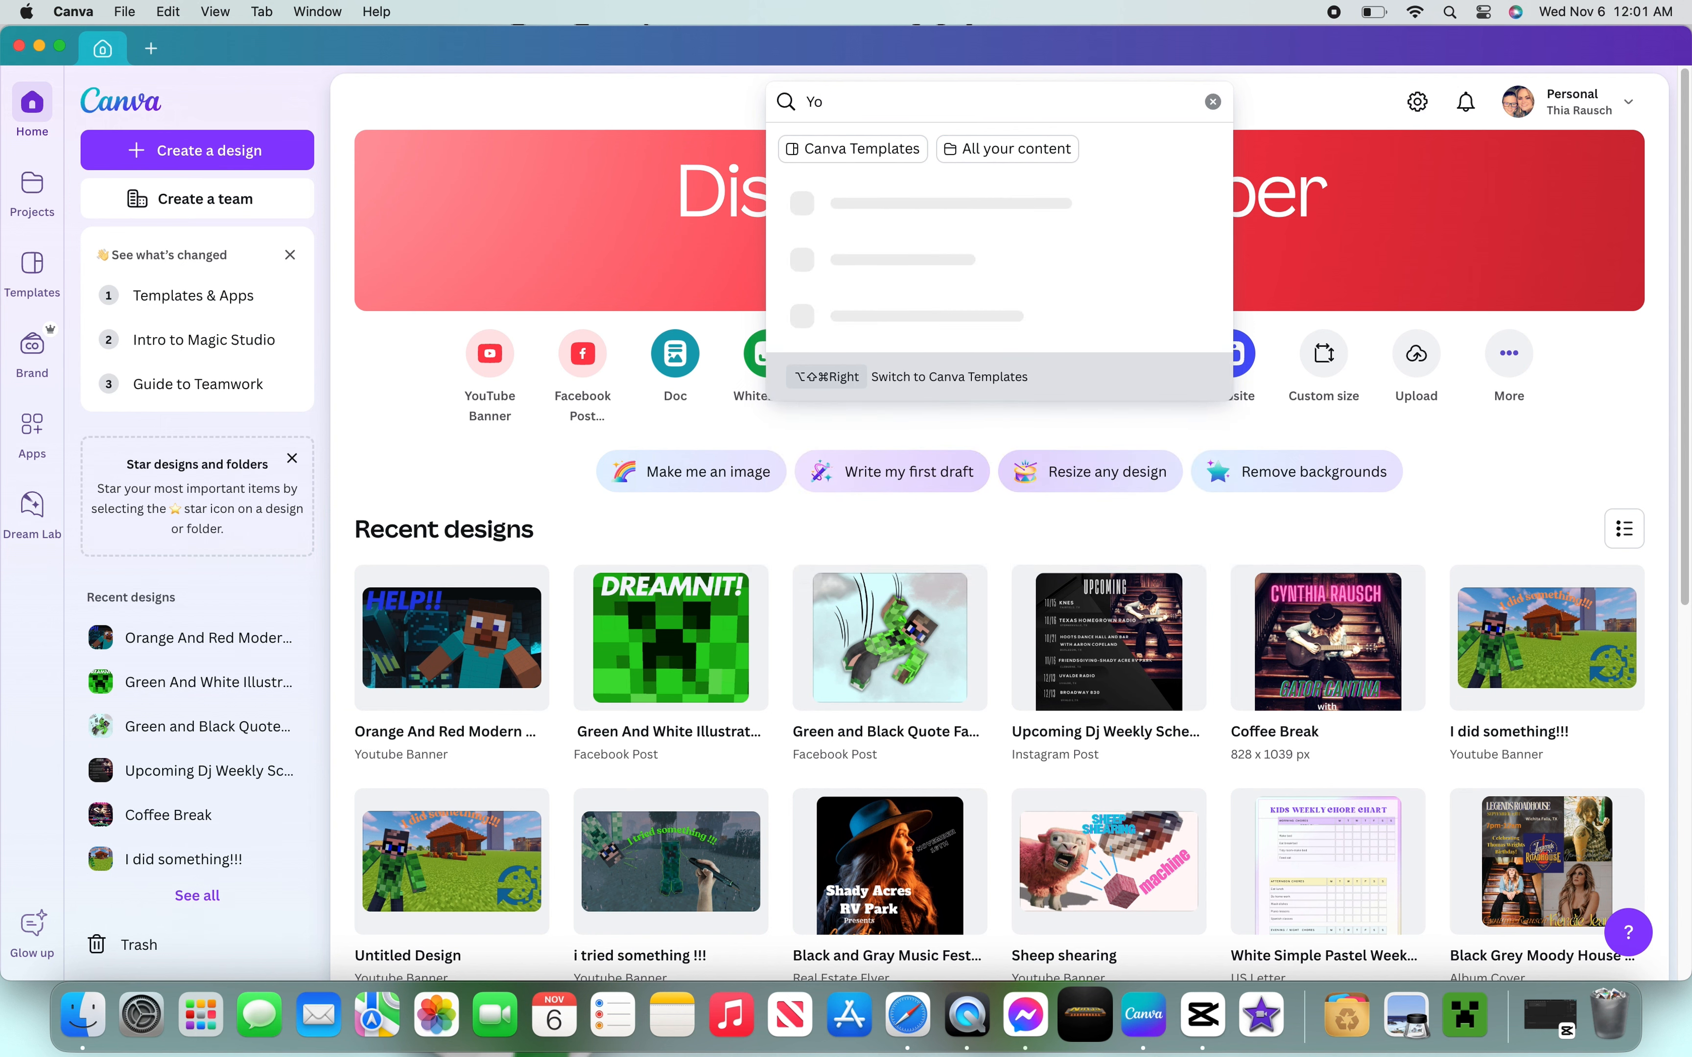
text(utube)
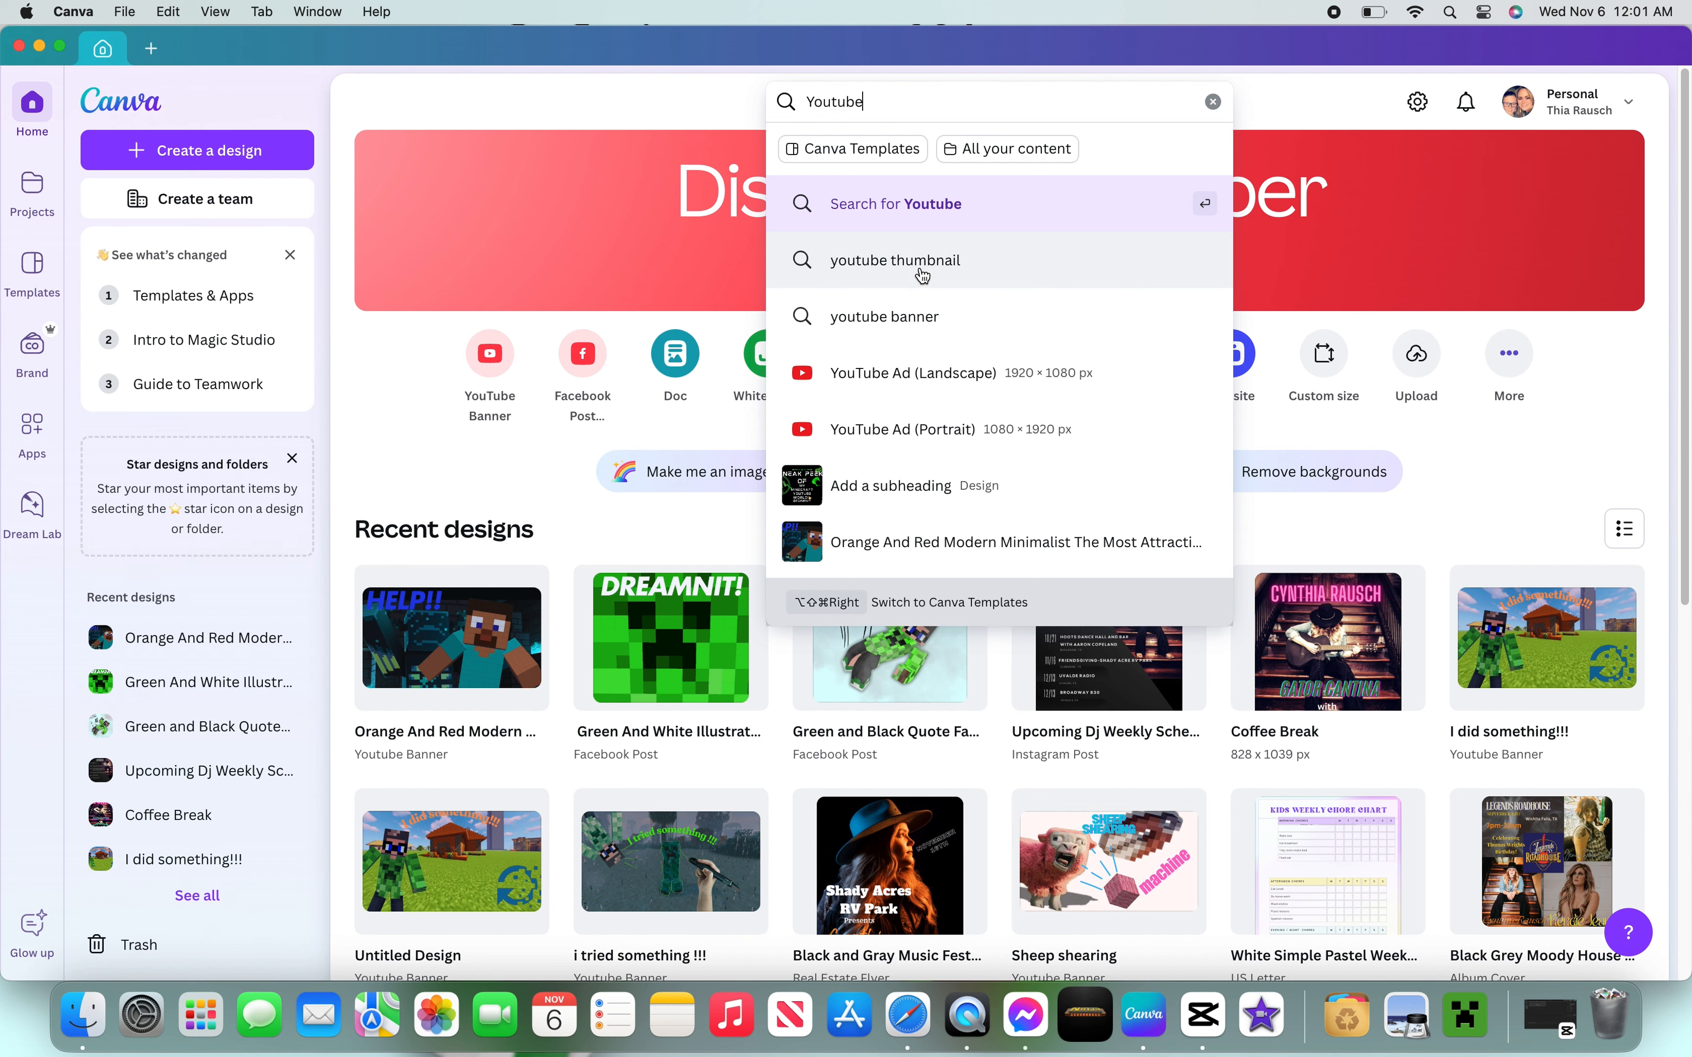
click(888, 269)
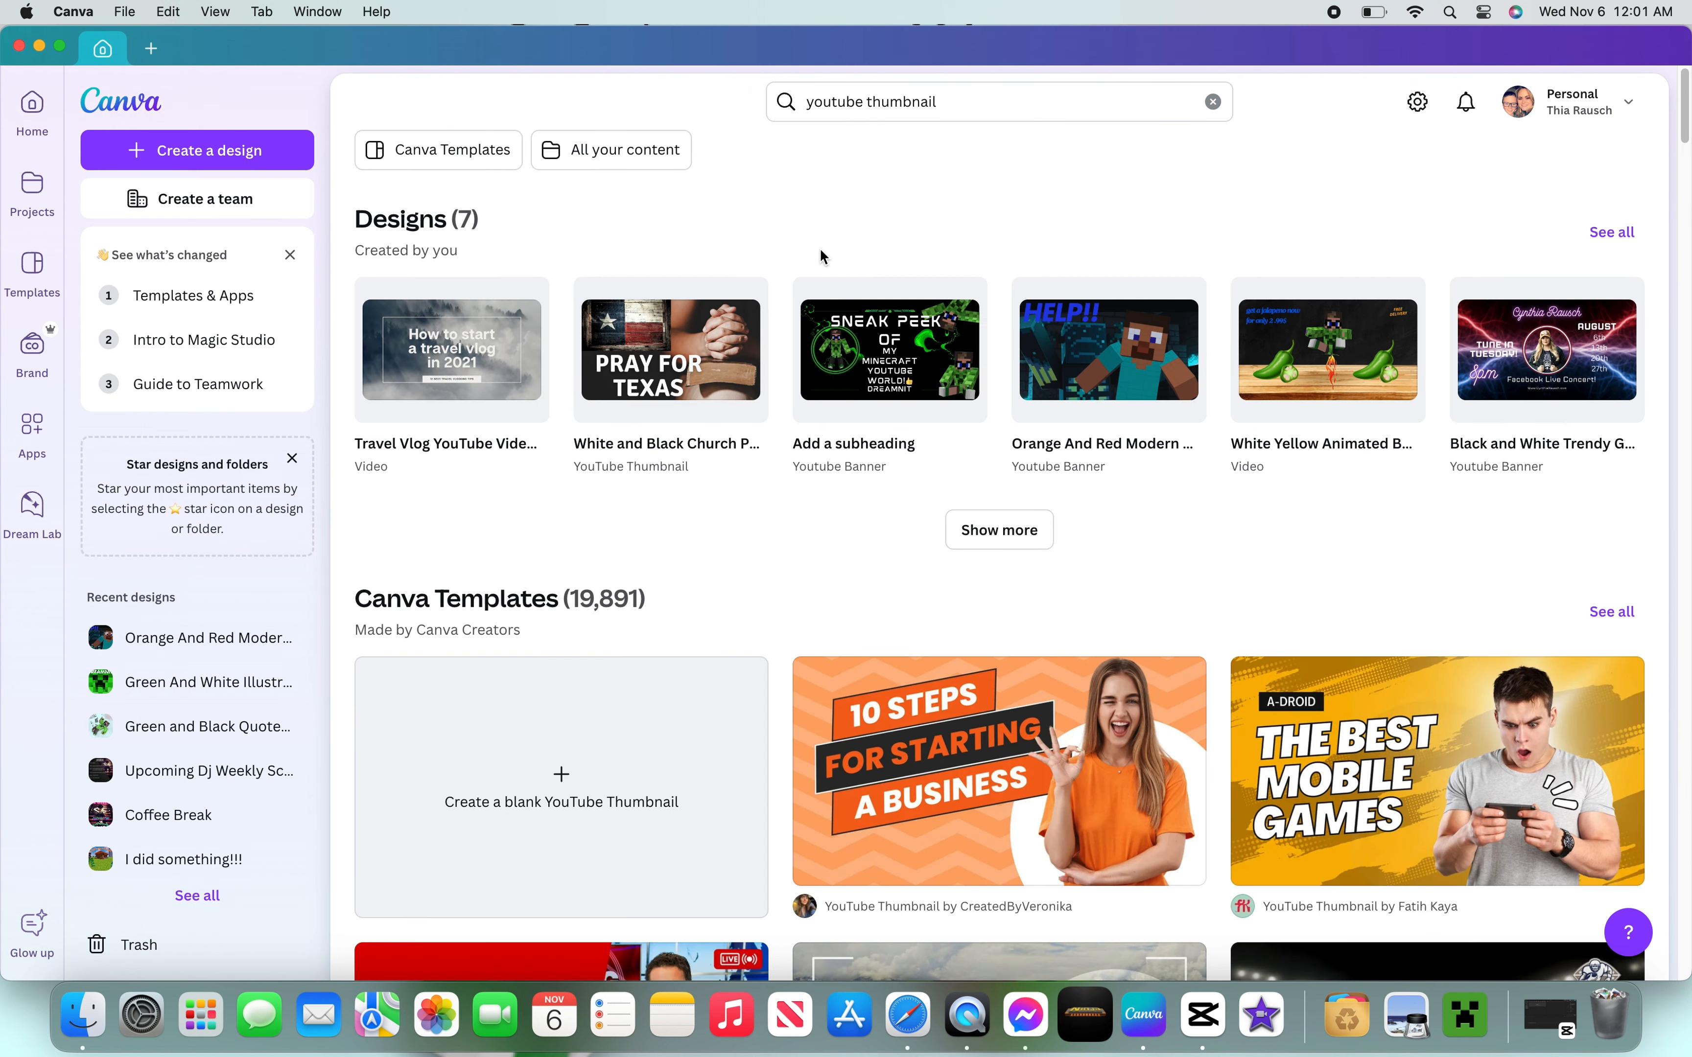
- Scroll through the YouTube thumbnail template results to browse the designs
scroll(785, 266, down, 7)
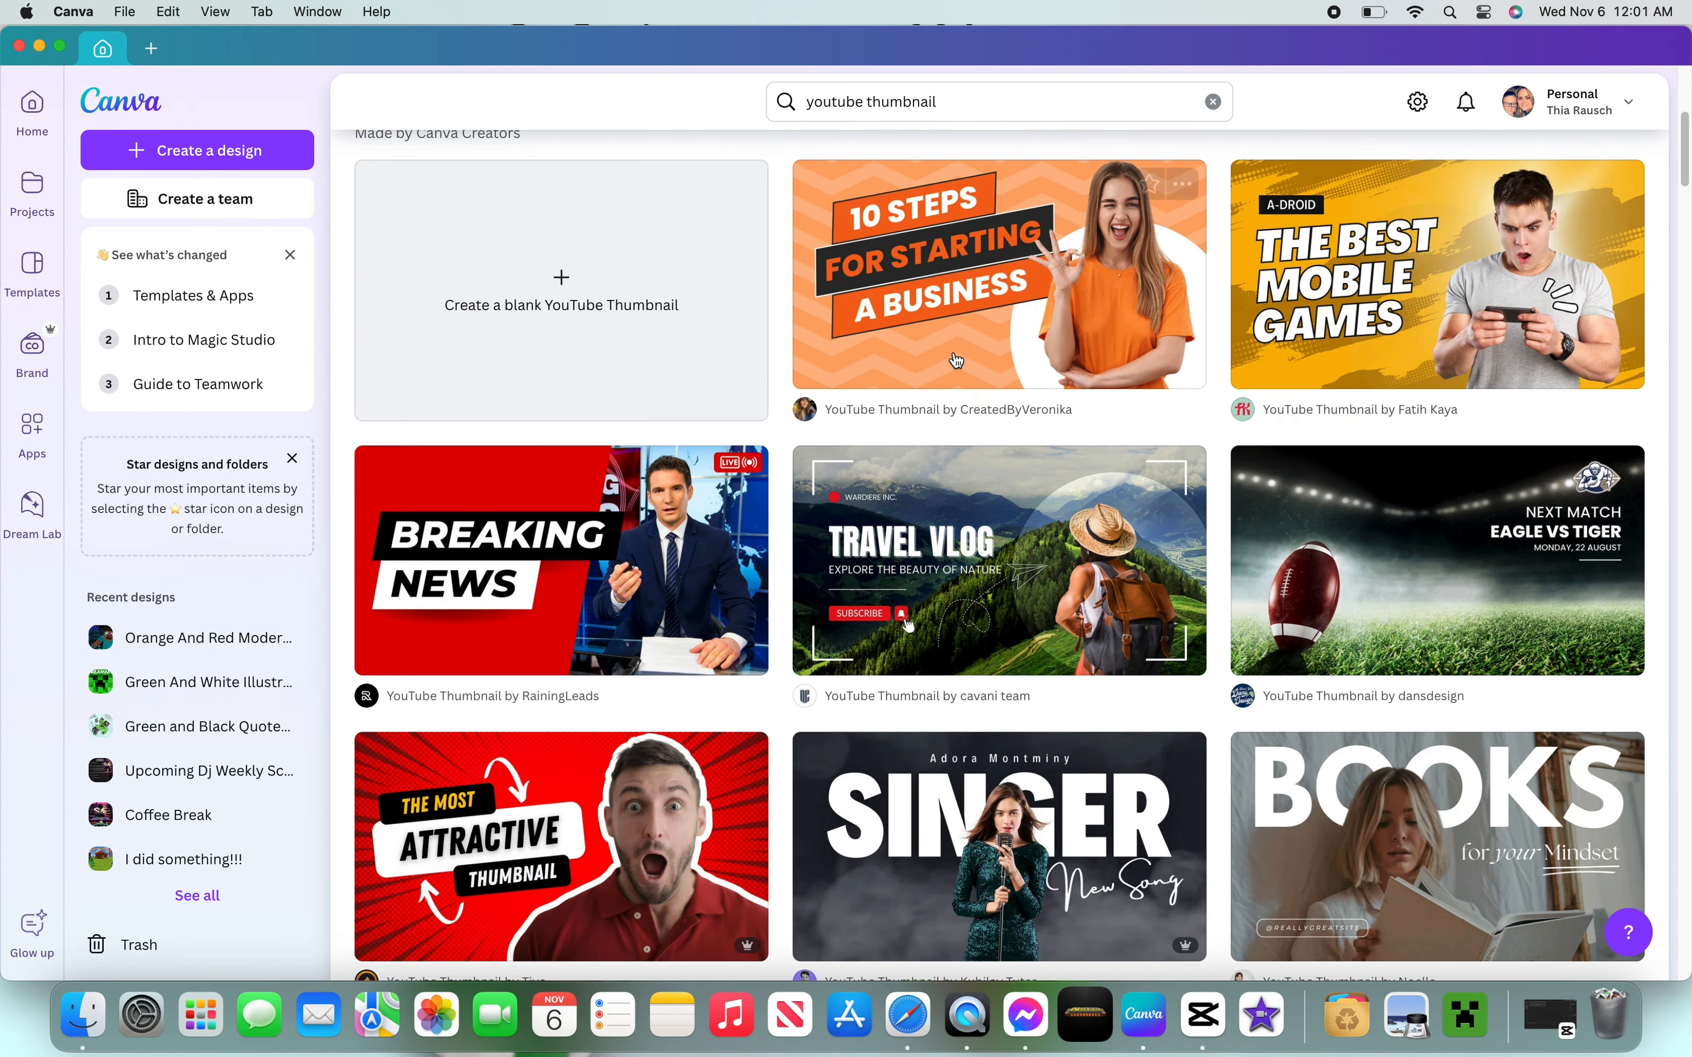
scroll(665, 498, down, 1)
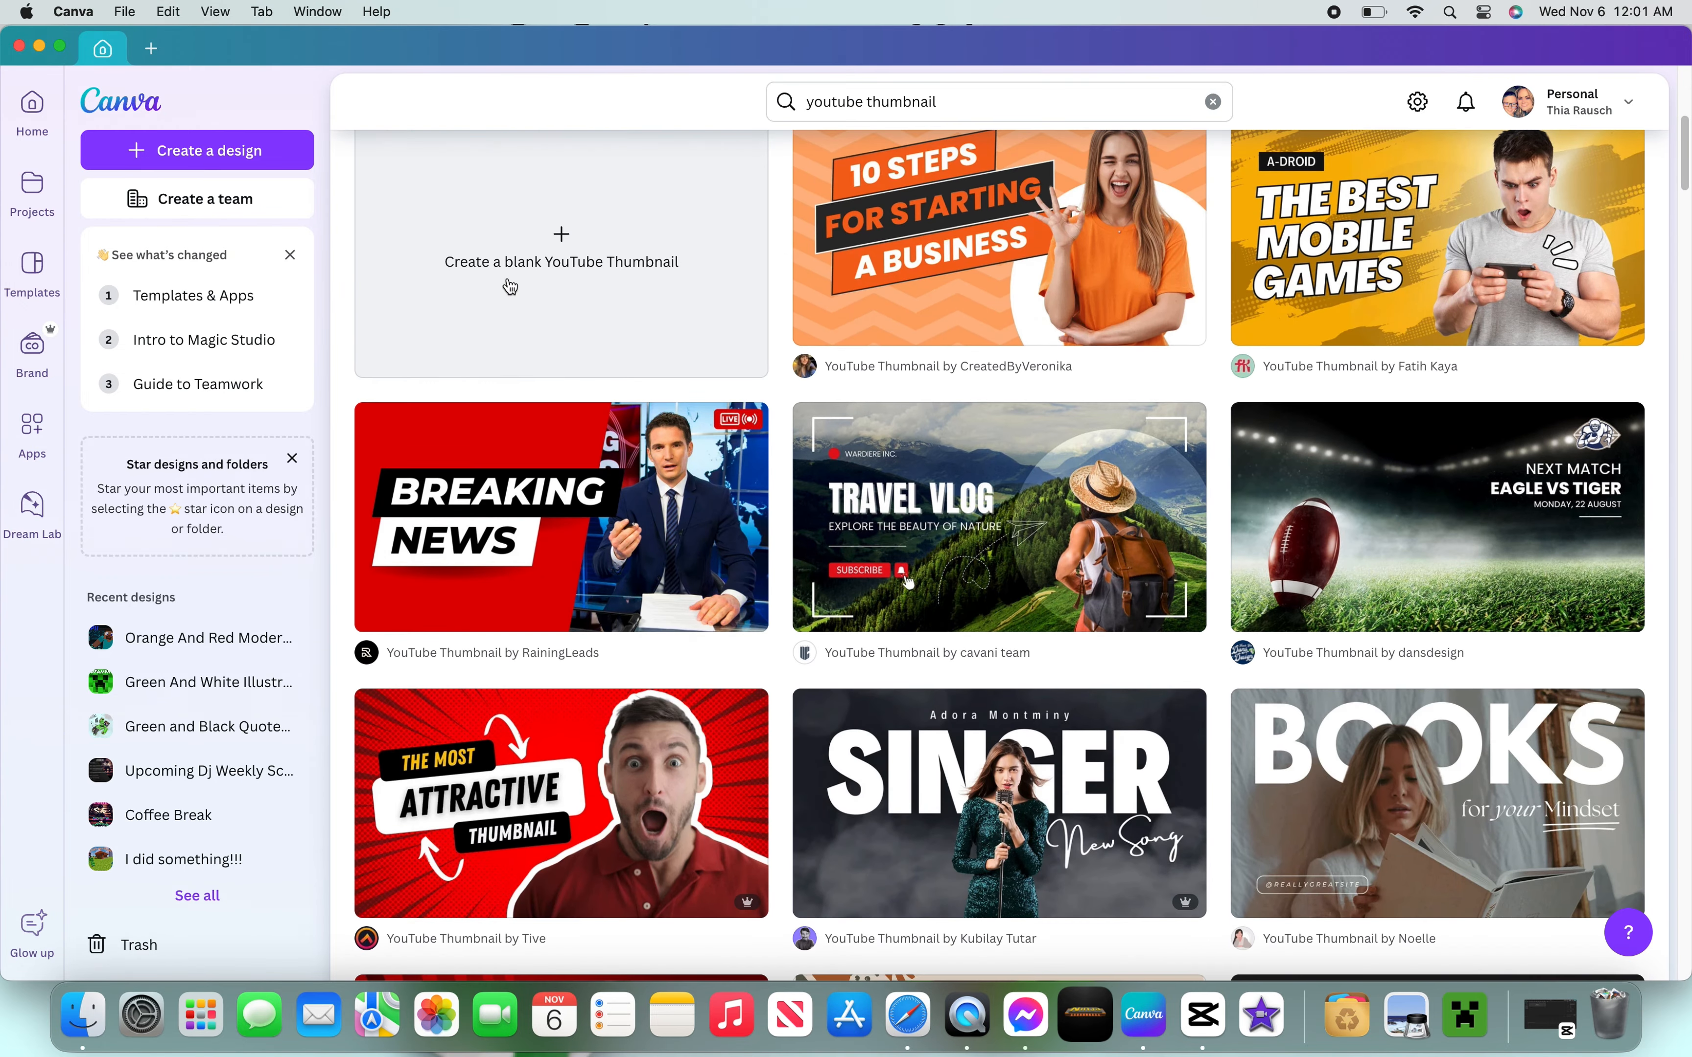
scroll(631, 294, up, 1)
scroll(630, 294, down, 6)
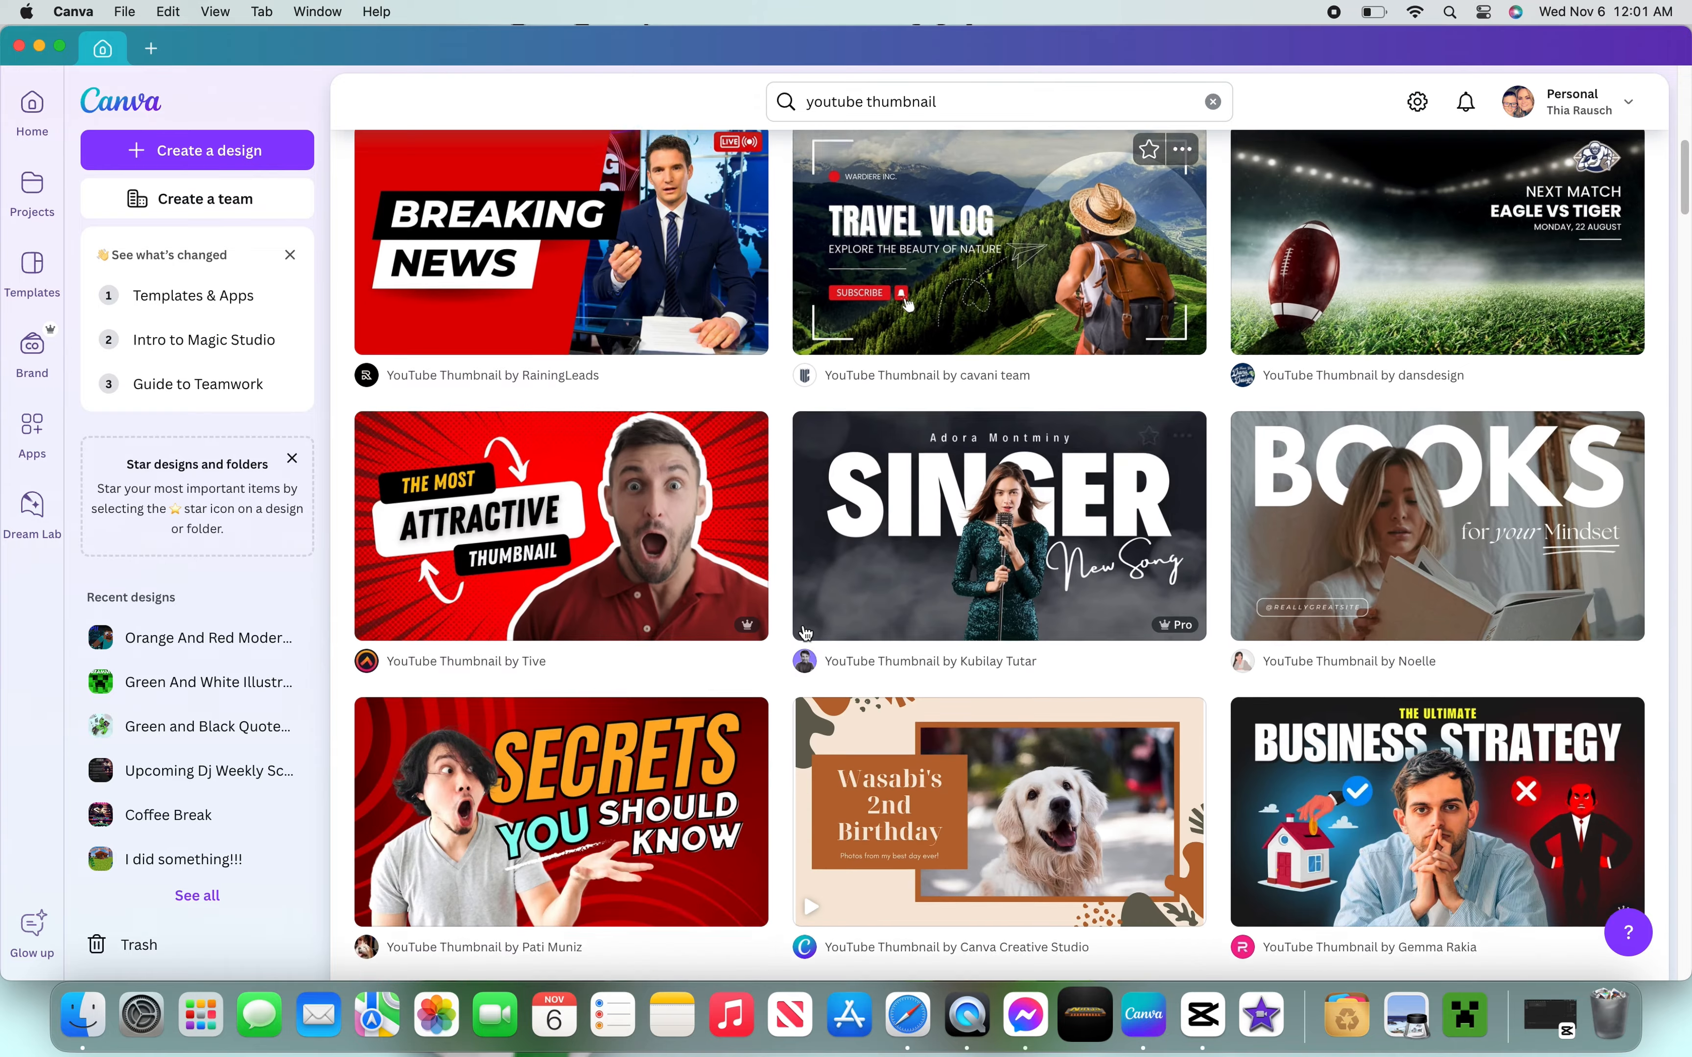
scroll(839, 615, down, 16)
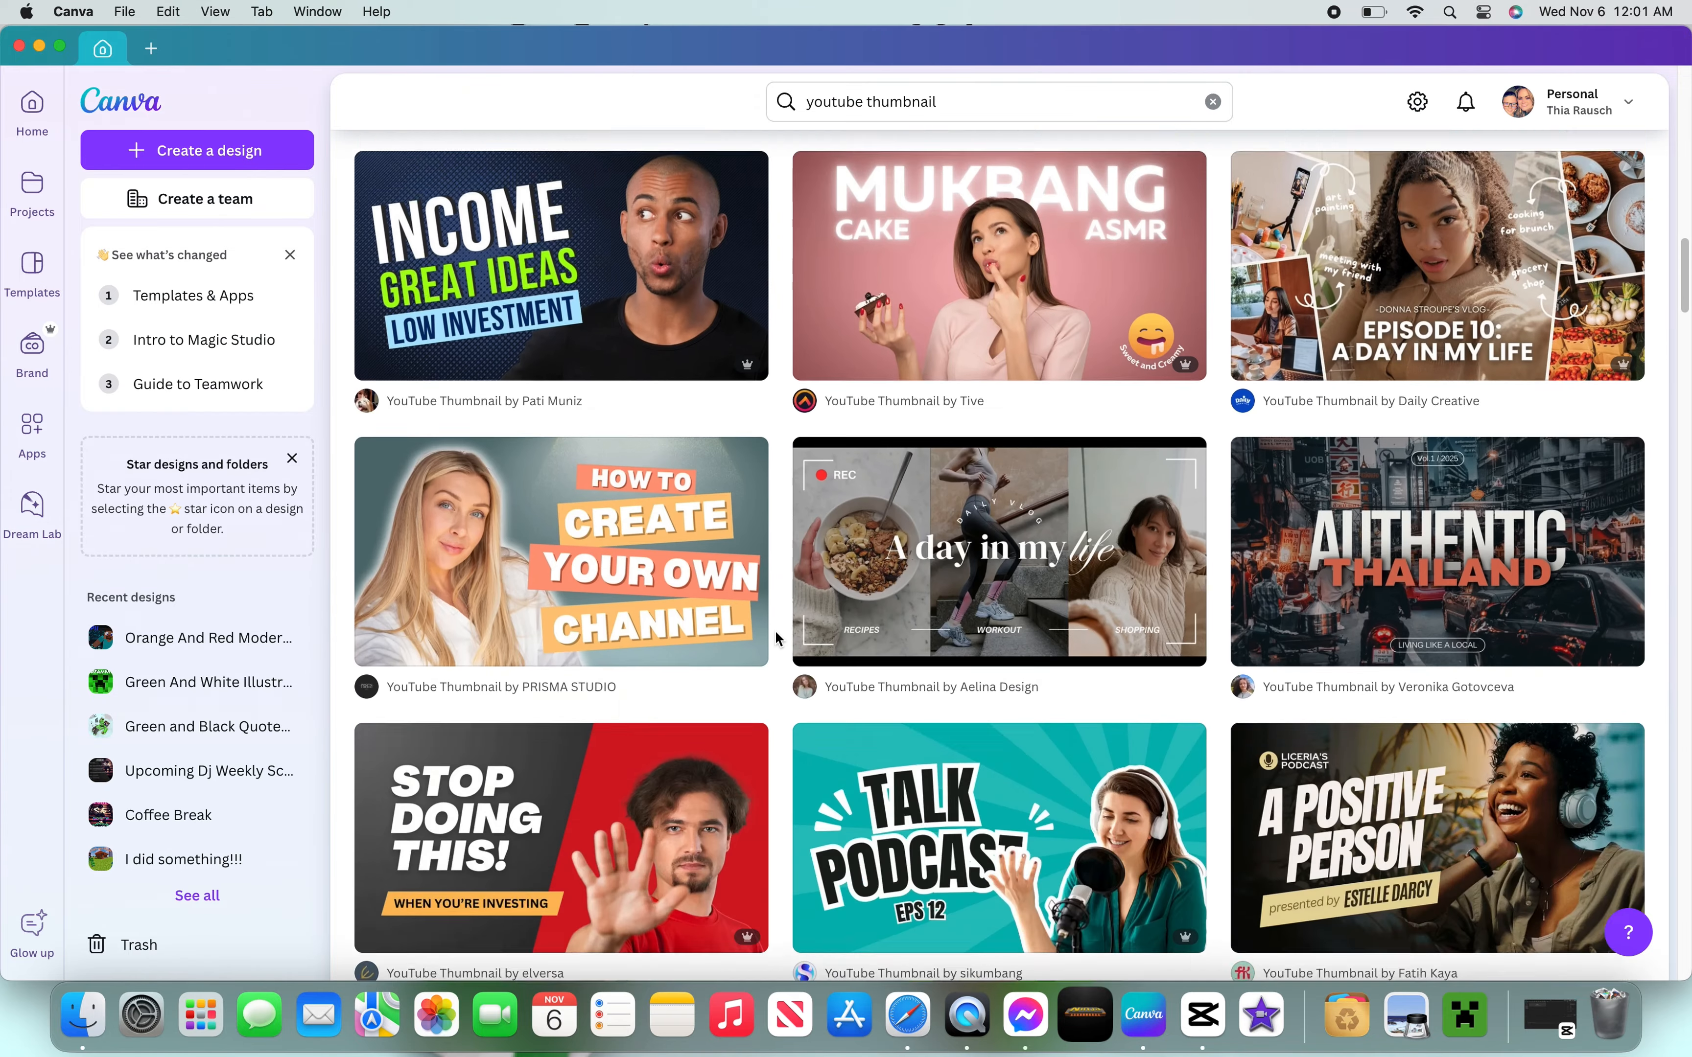
scroll(772, 633, down, 13)
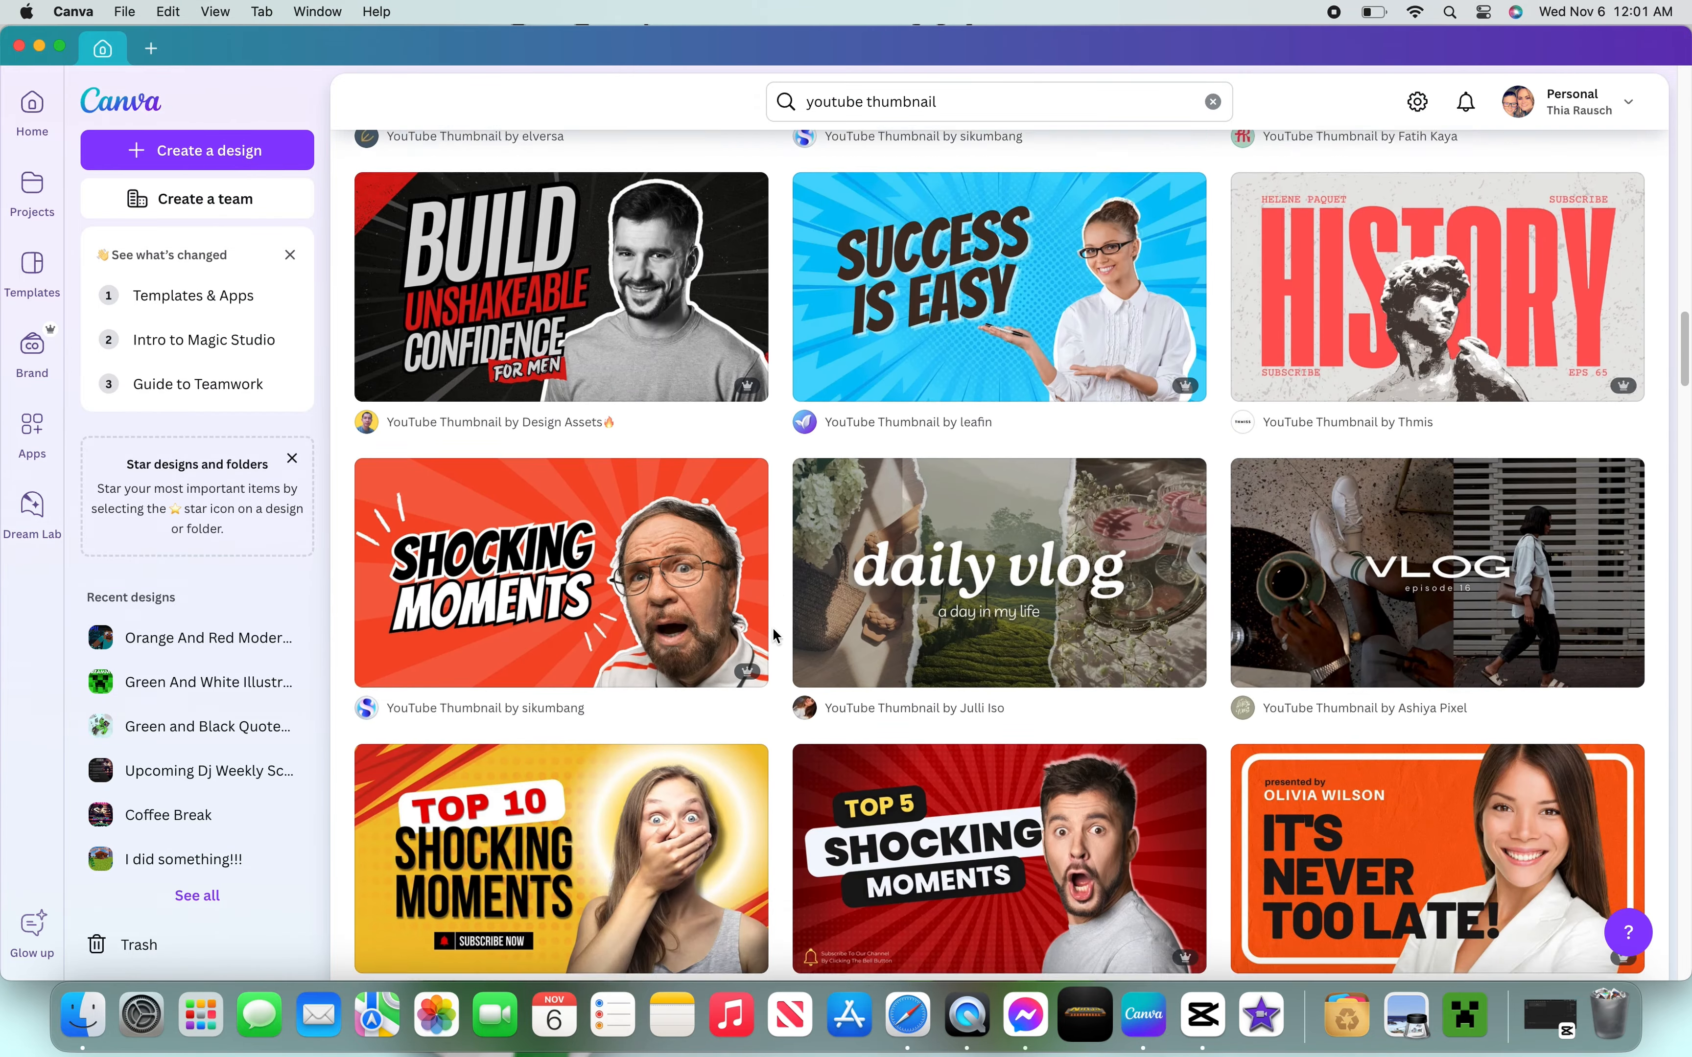
scroll(772, 625, down, 1)
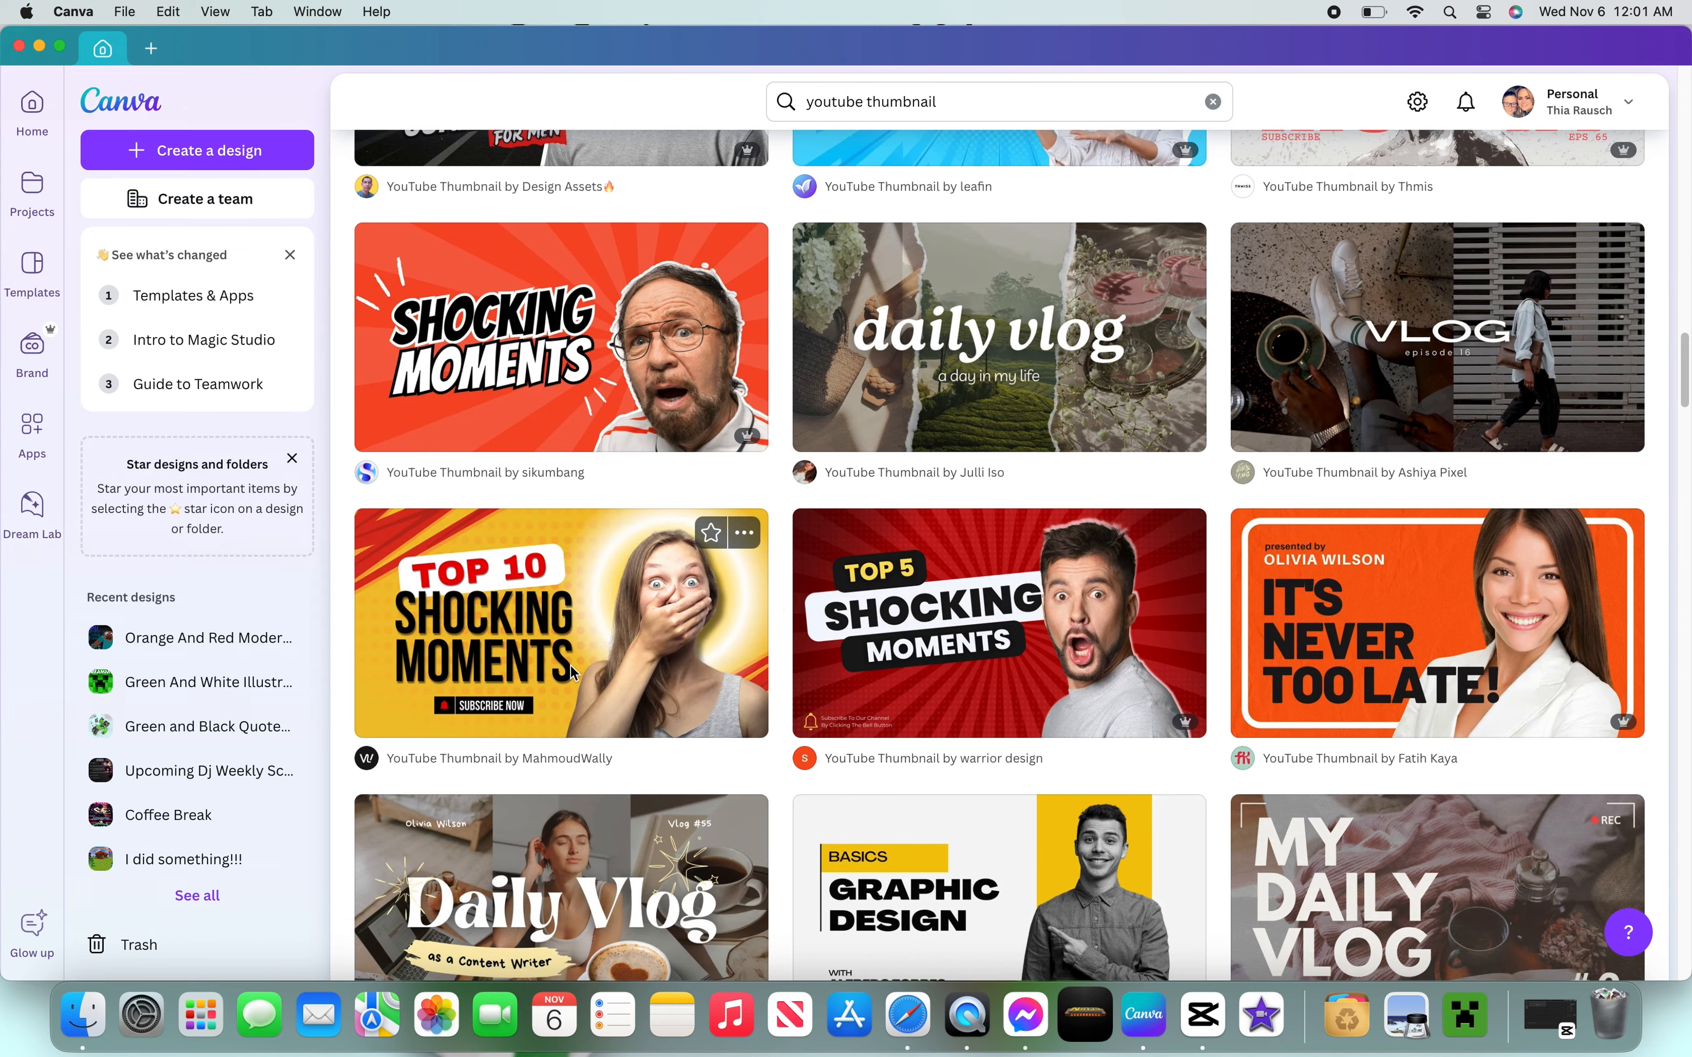
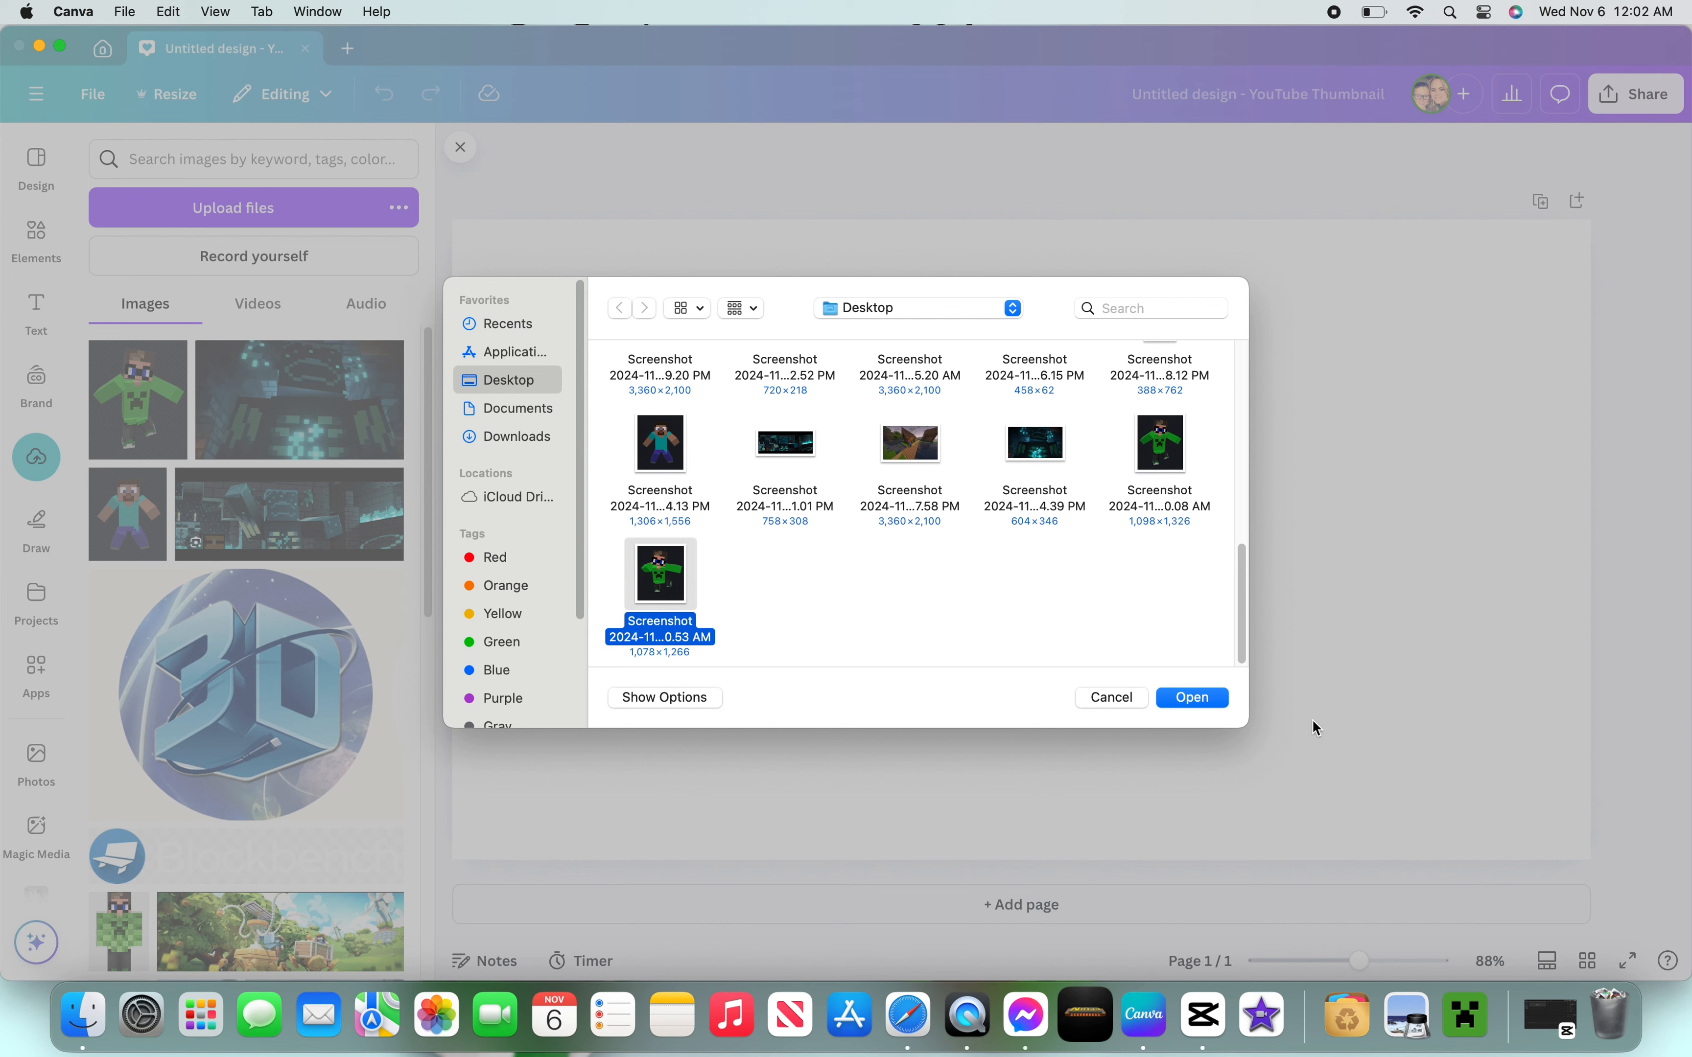
- Upload the posed-model screenshot and add the dark glowing Minecraft background image, stretching it to fill the whole thumbnail
click(1219, 698)
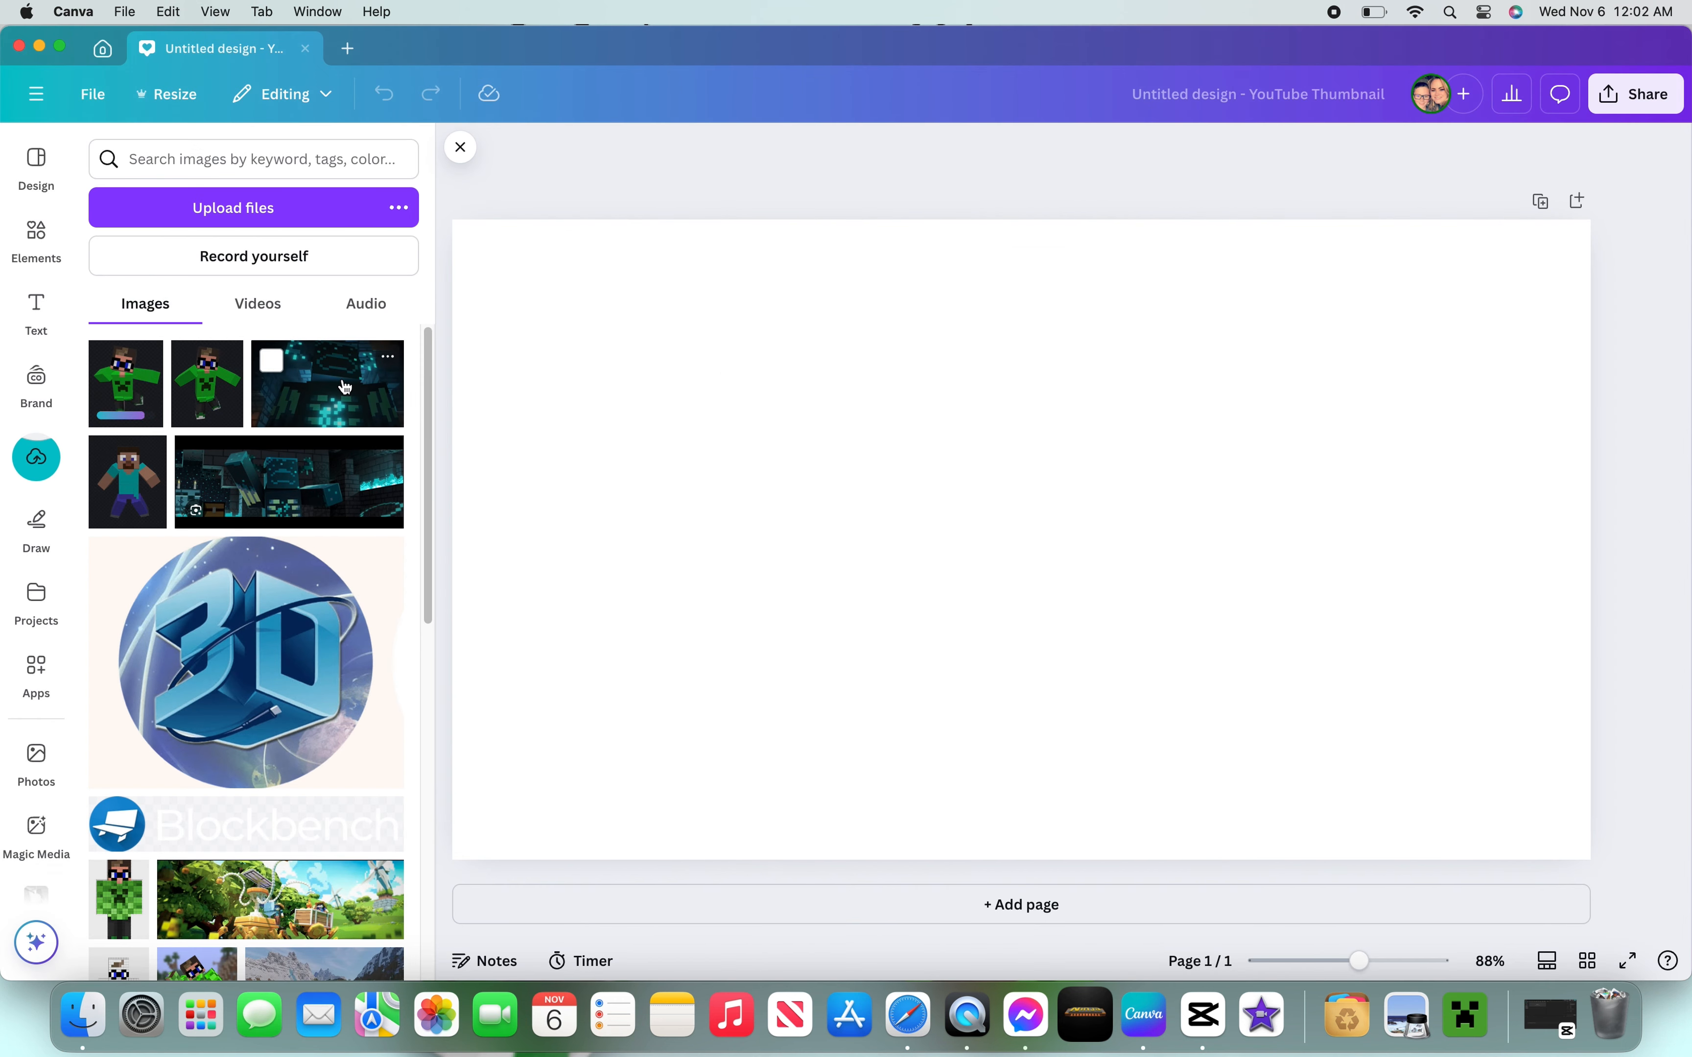
click(345, 387)
drag(727, 371, 443, 250)
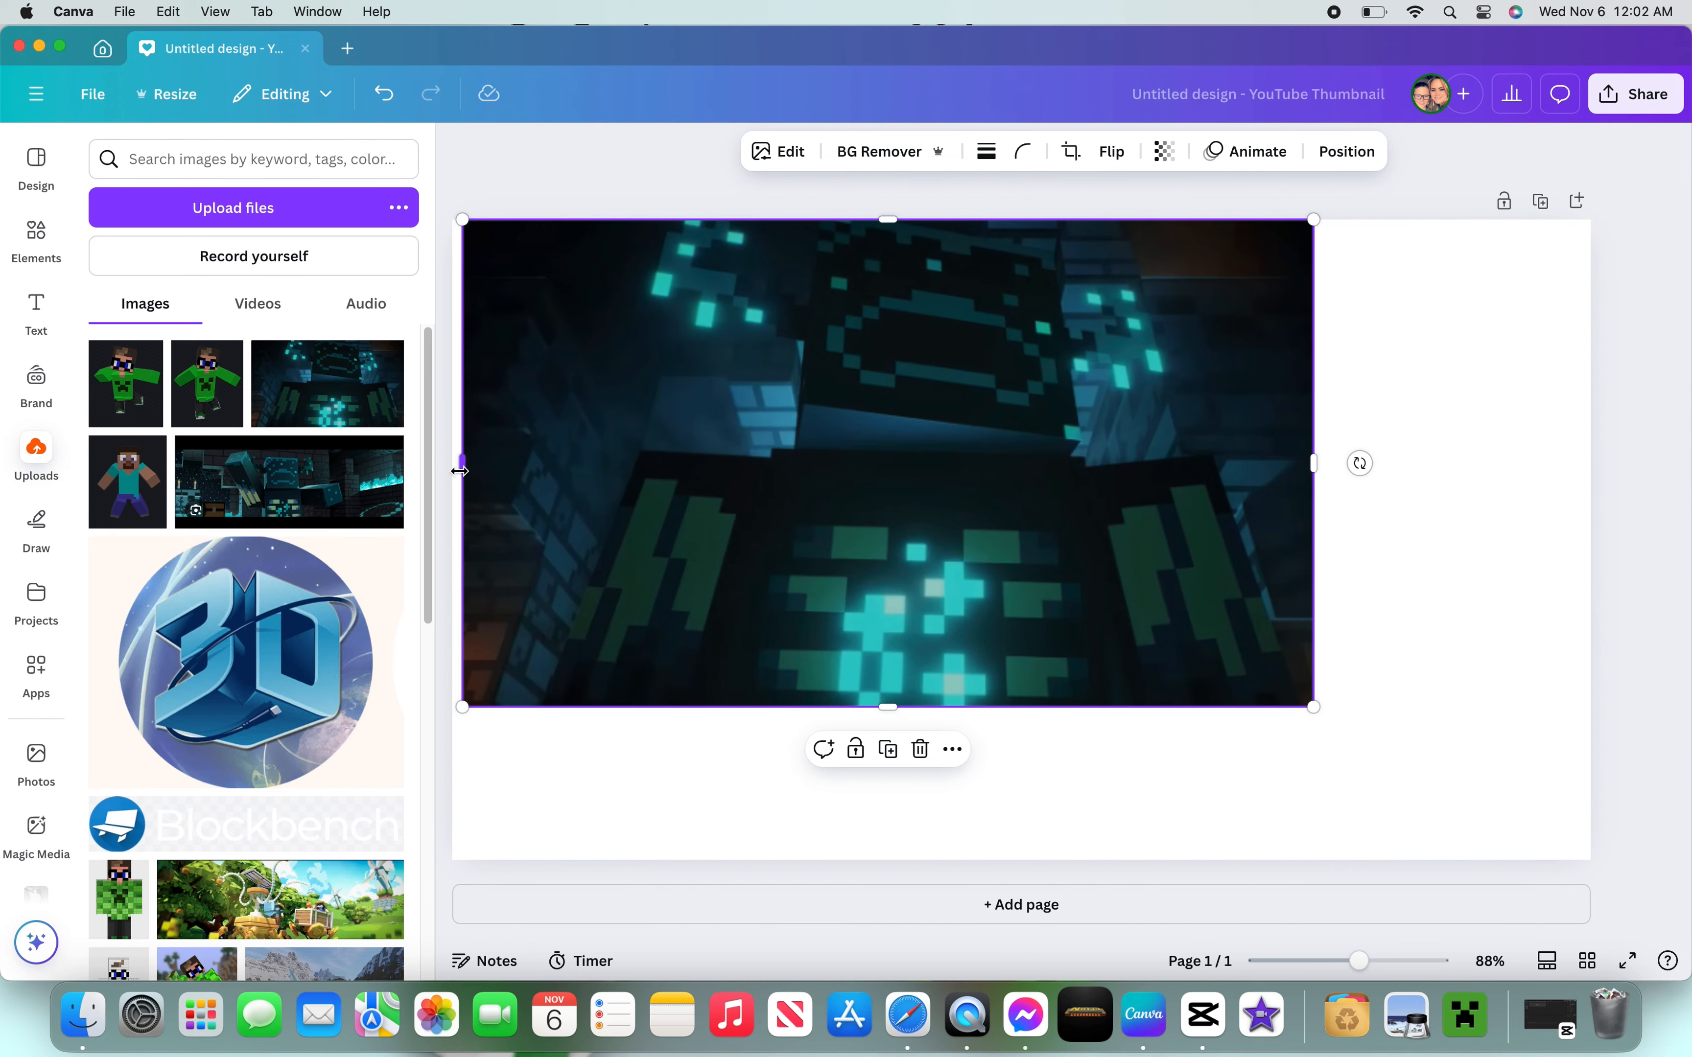
drag(460, 471, 454, 468)
drag(1309, 472, 1591, 479)
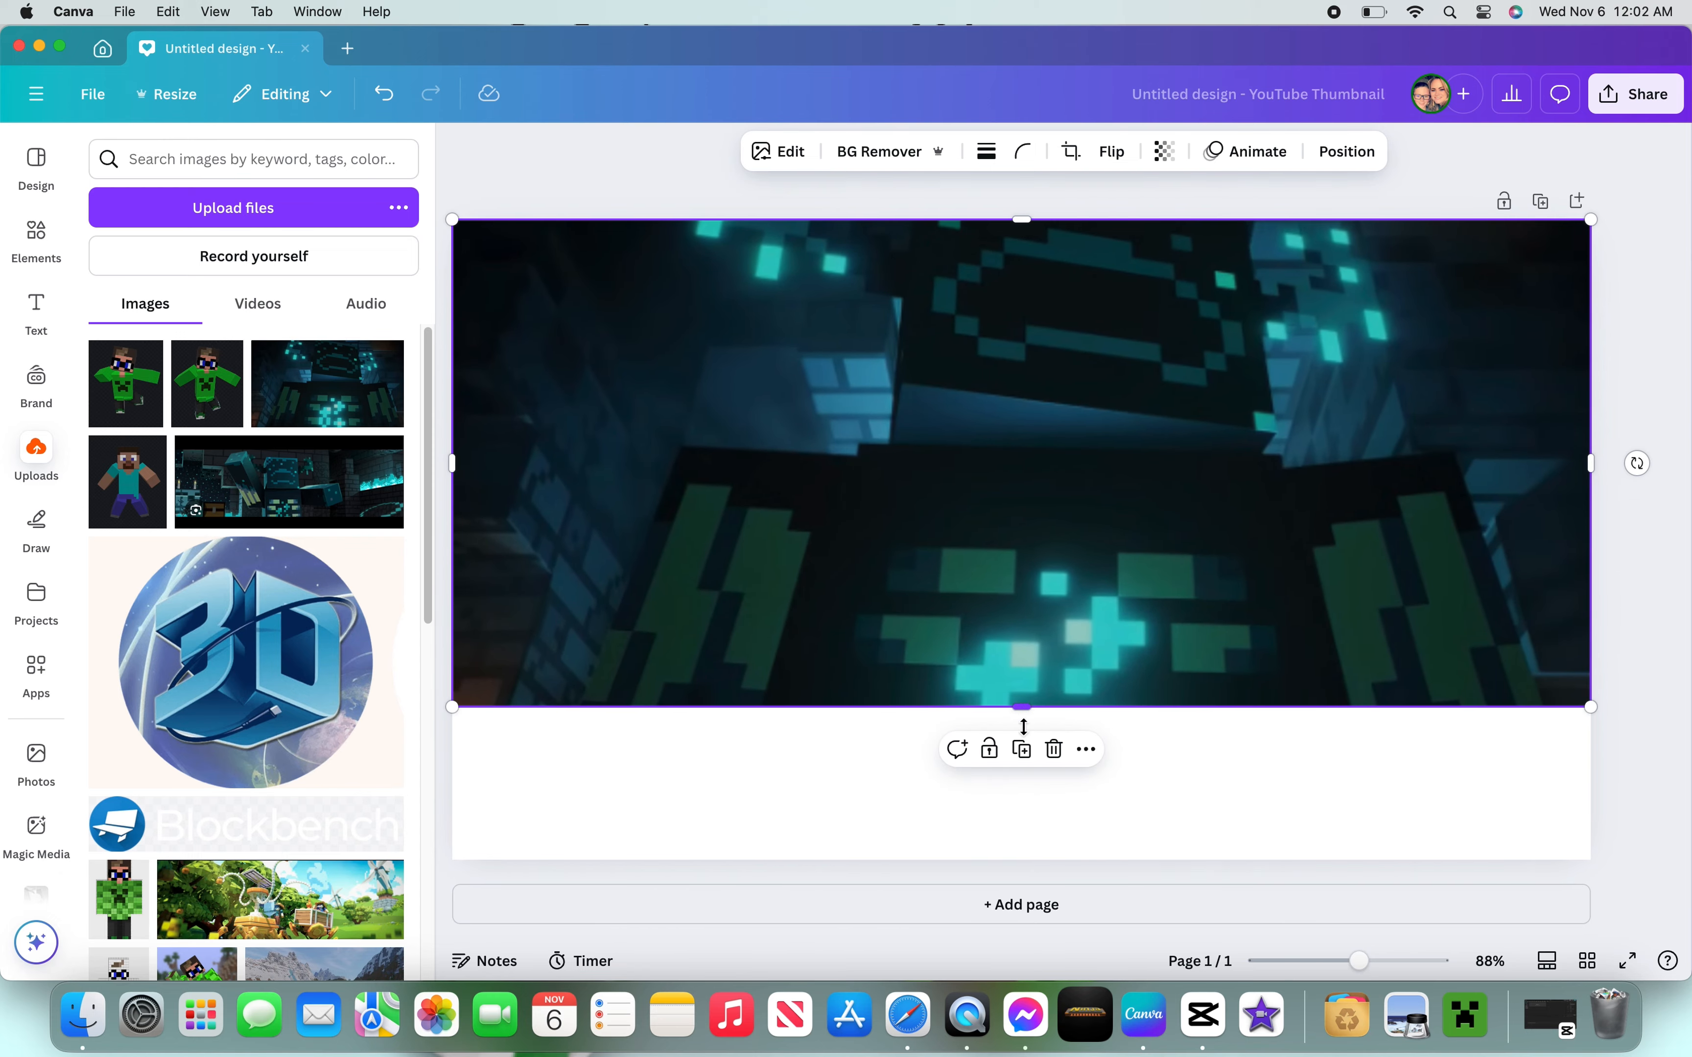
drag(1022, 728, 1026, 853)
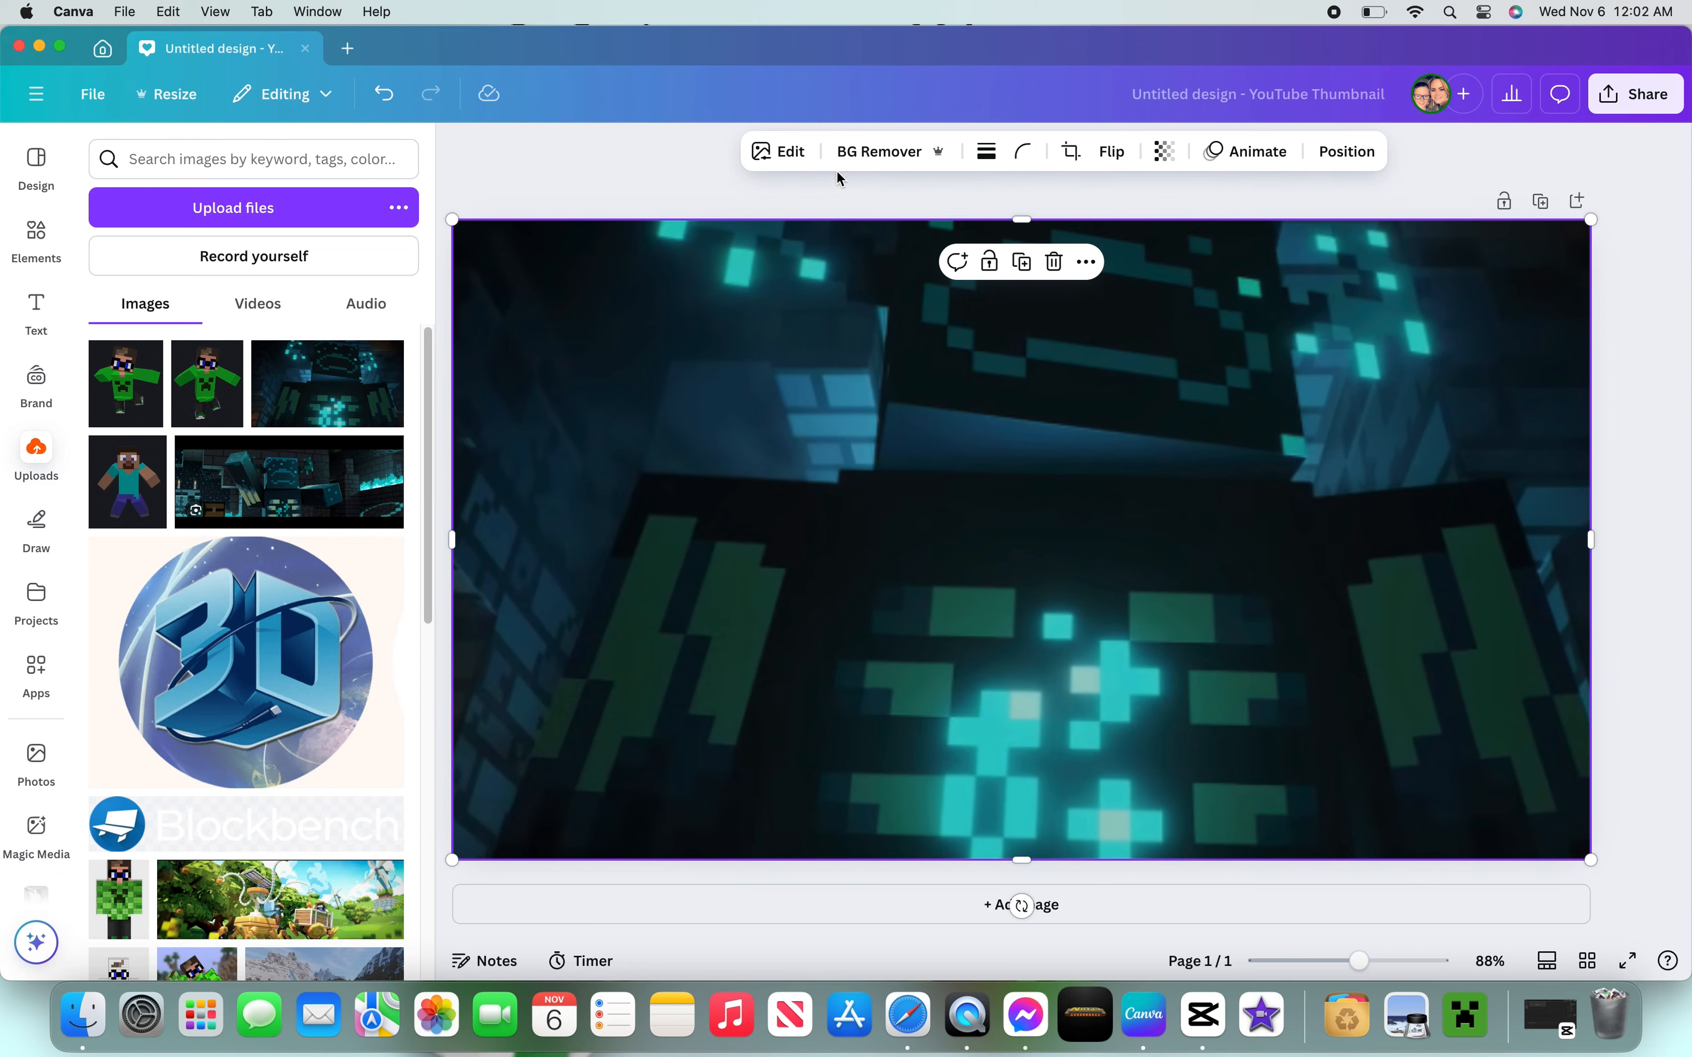
click(817, 187)
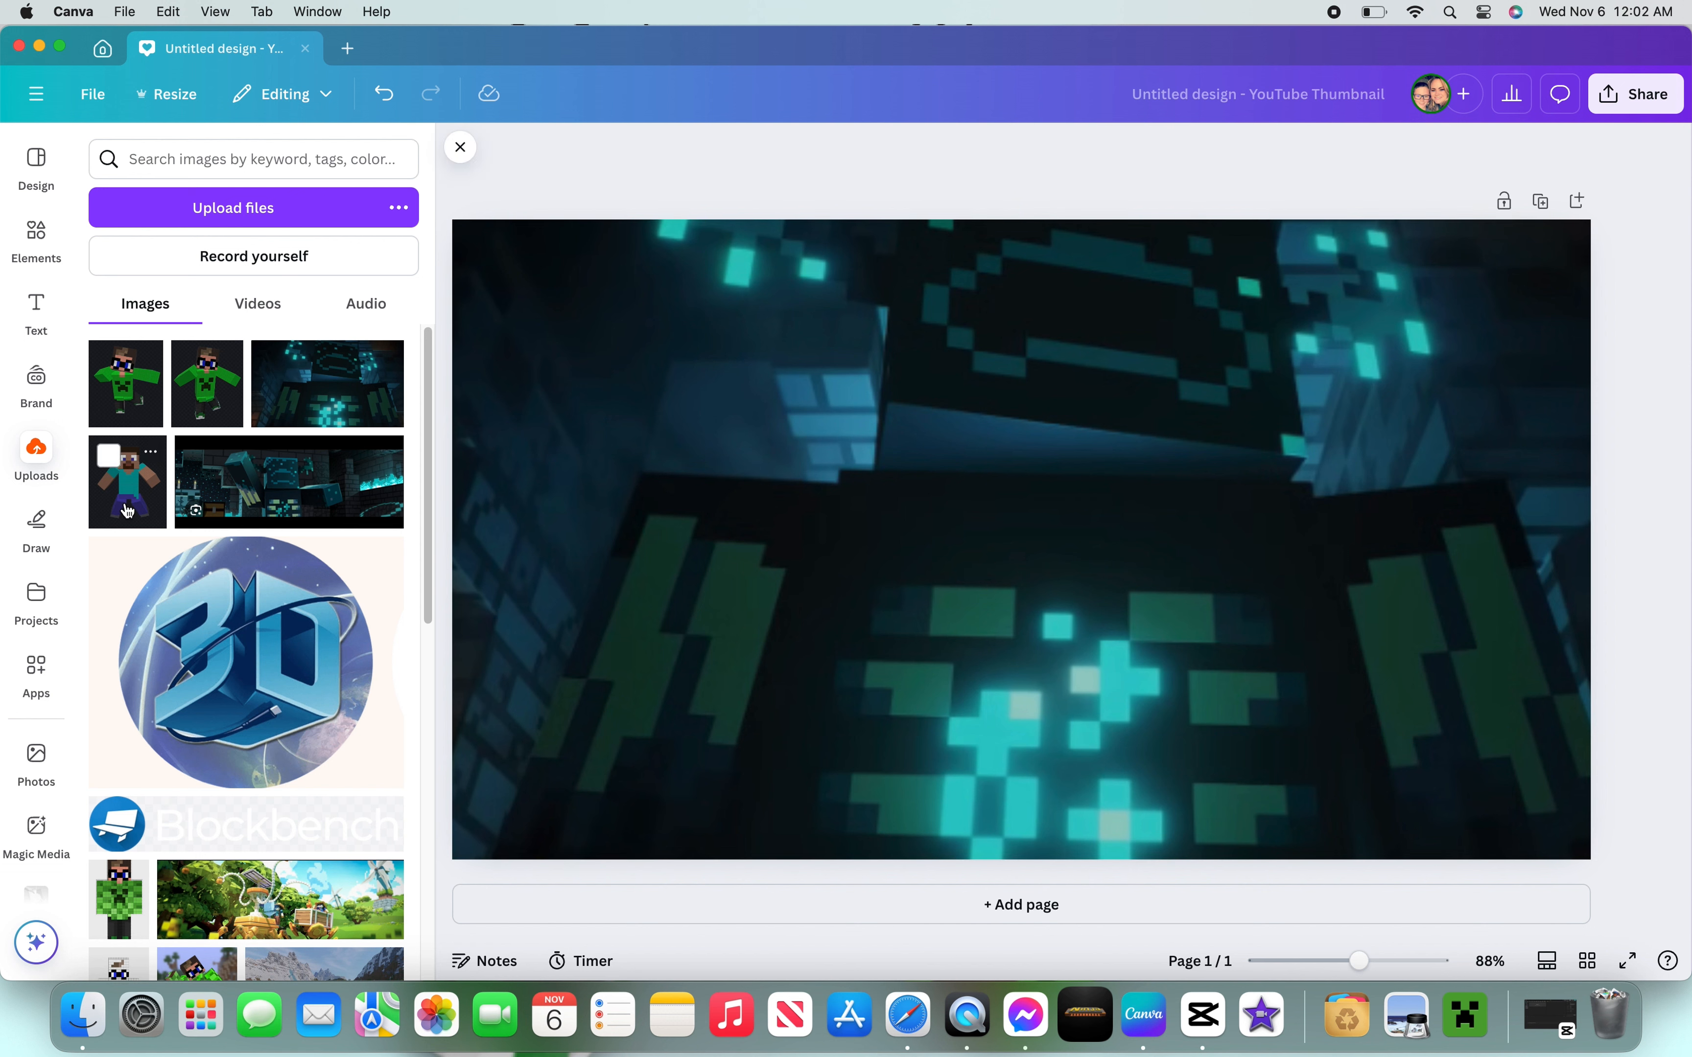
- Add the posed skin screenshot to the canvas with its background removed and scale it up
click(206, 395)
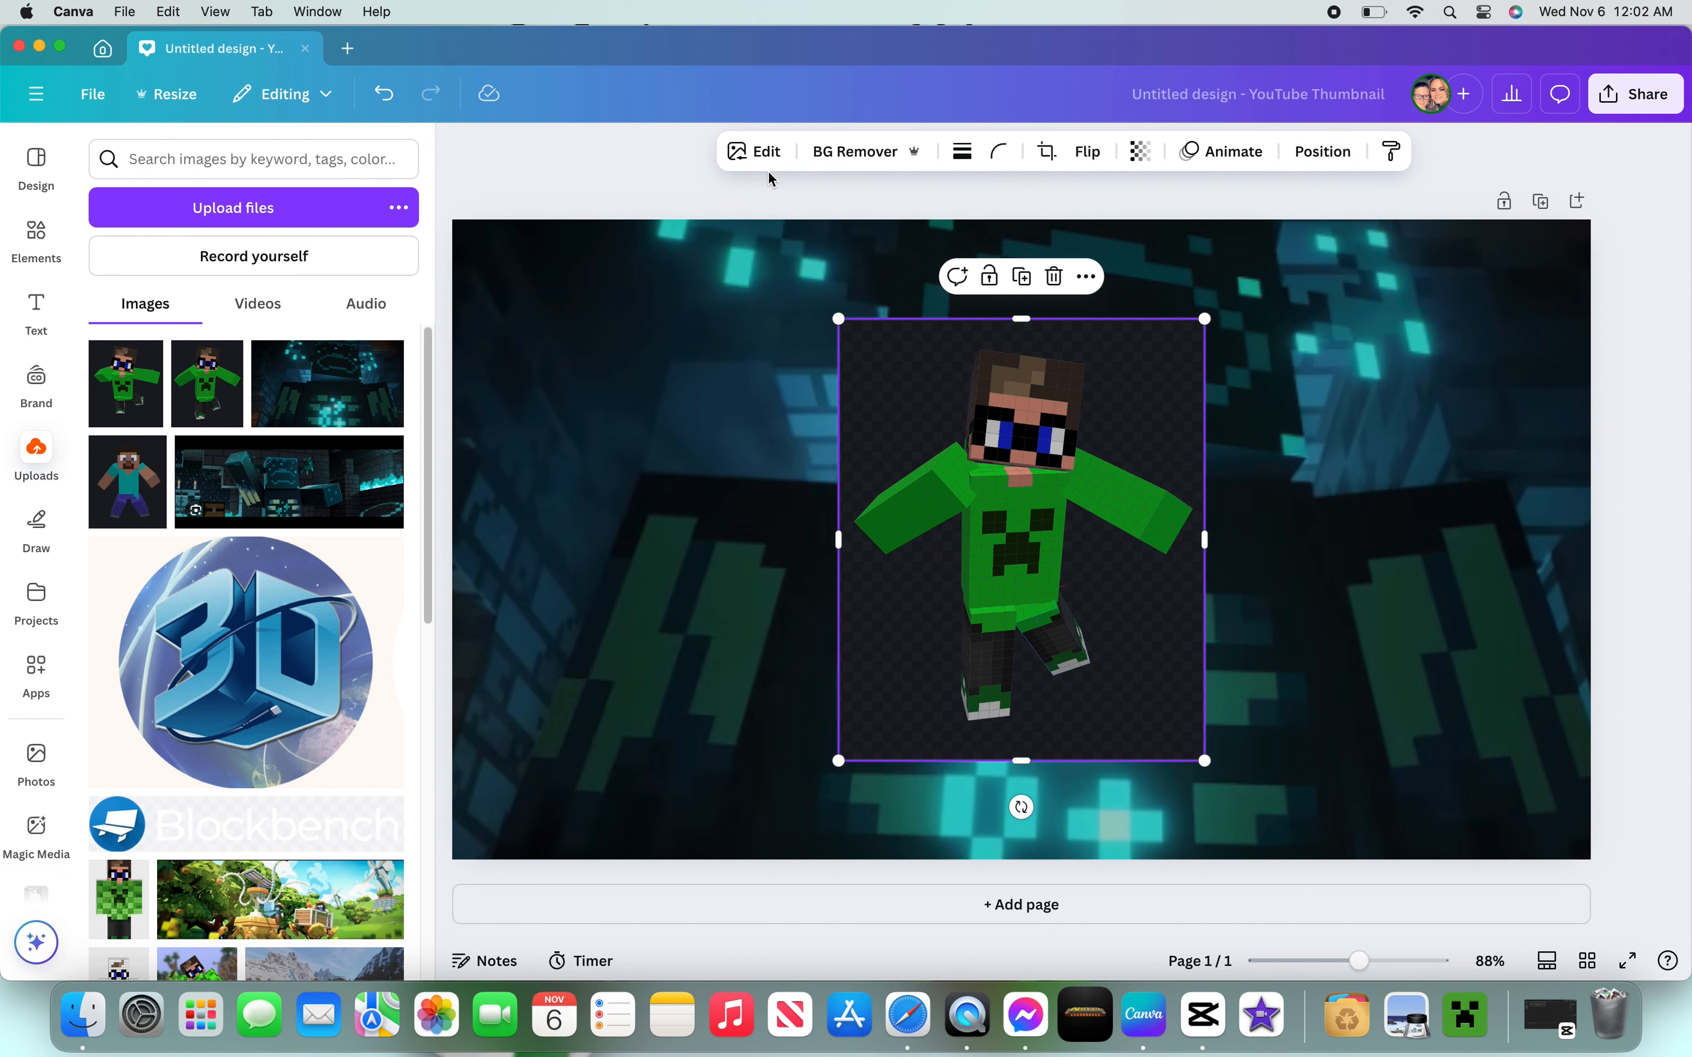
click(867, 162)
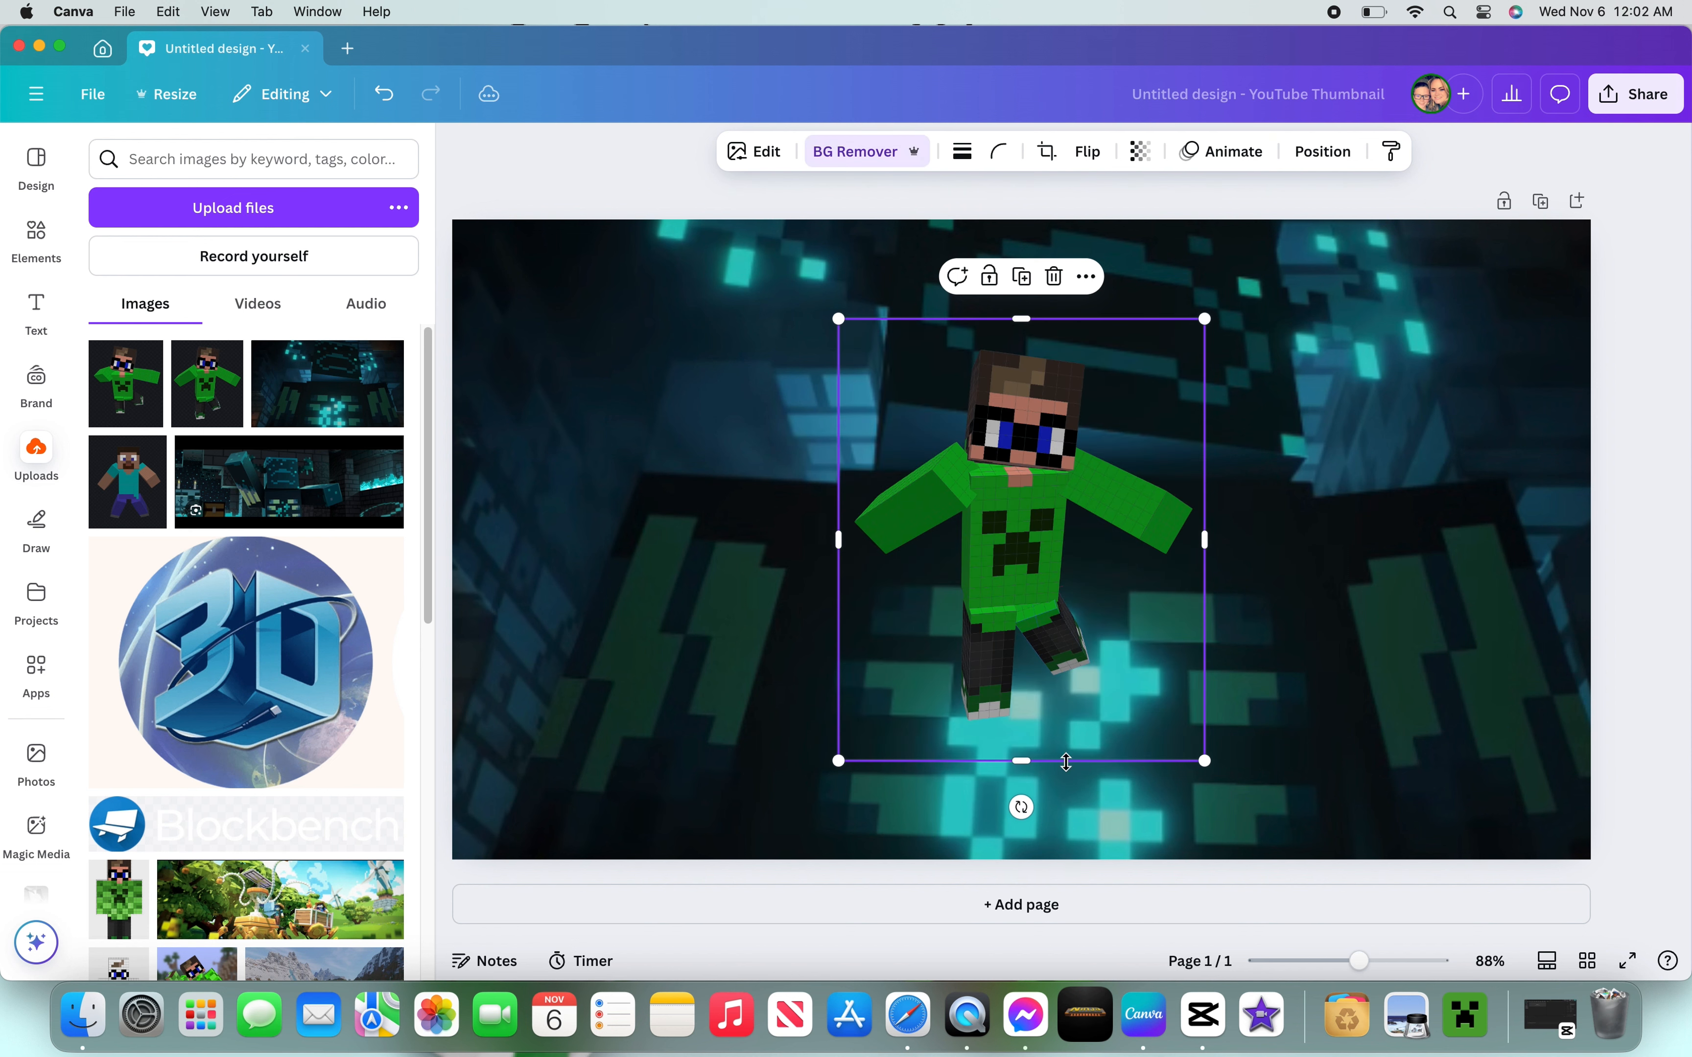
drag(1204, 760, 1689, 1054)
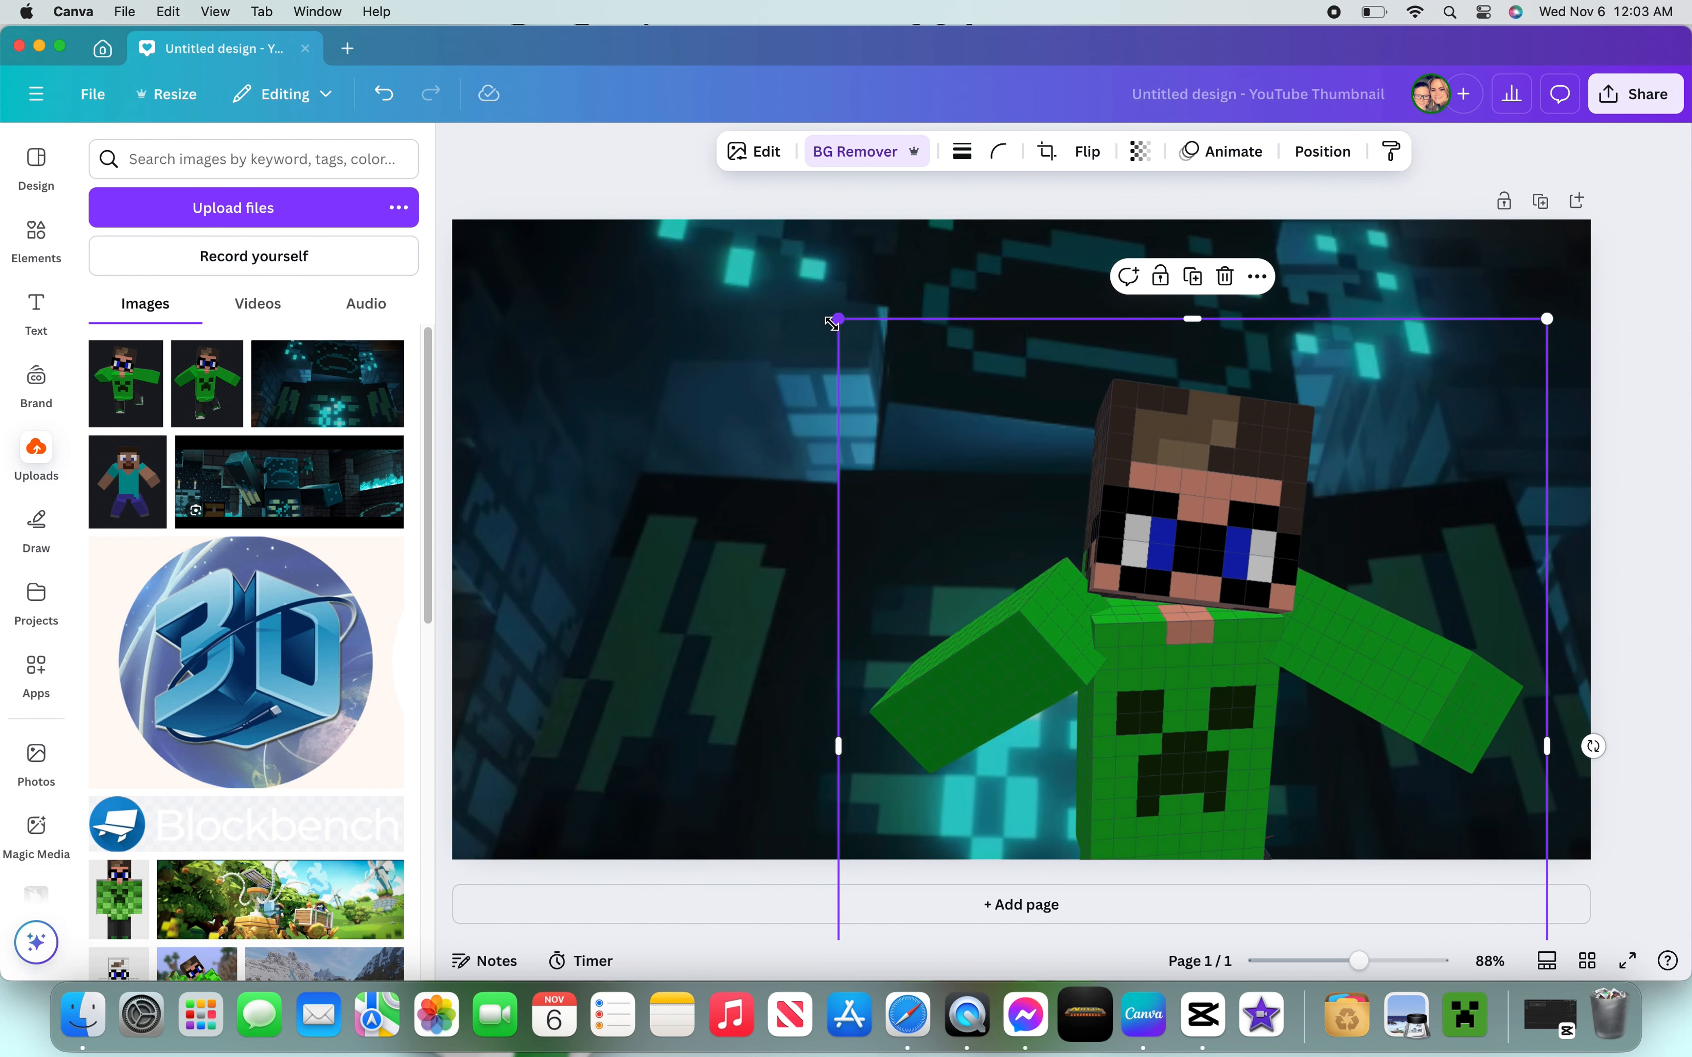
drag(831, 323, 702, 165)
drag(1200, 598, 984, 524)
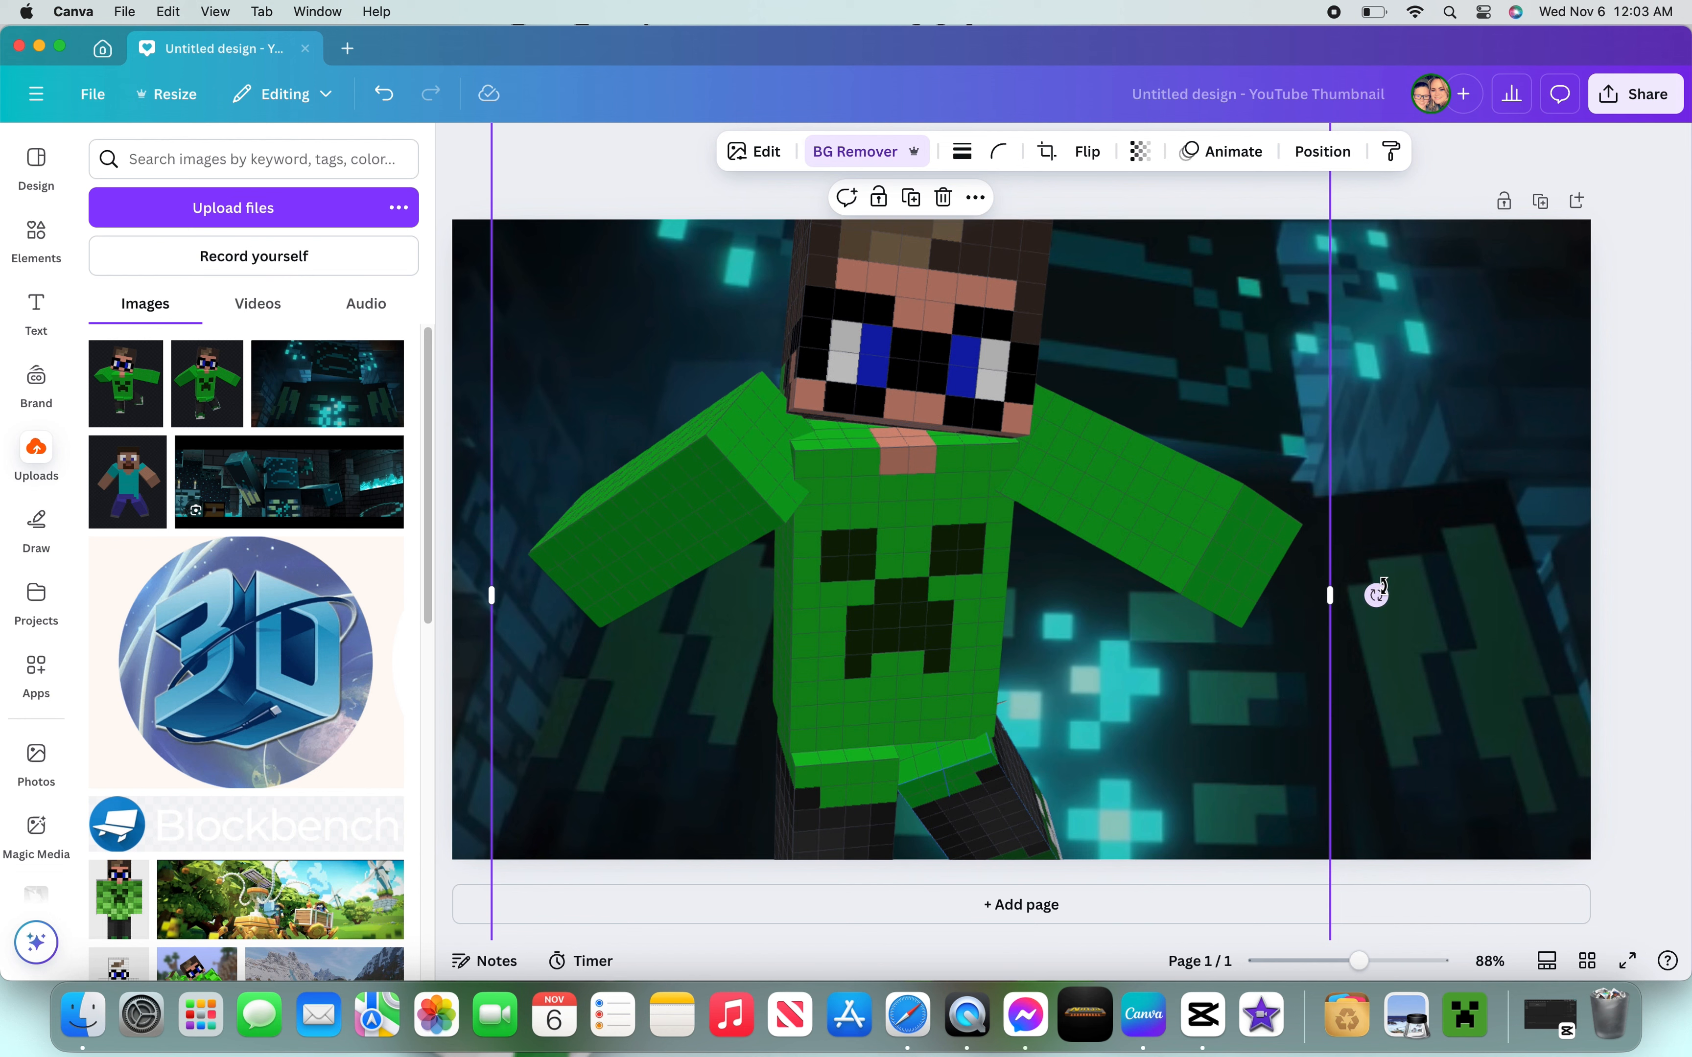
- Tilt the skin image and position it so the character leans in from the left edge of the thumbnail
drag(1375, 597, 1293, 702)
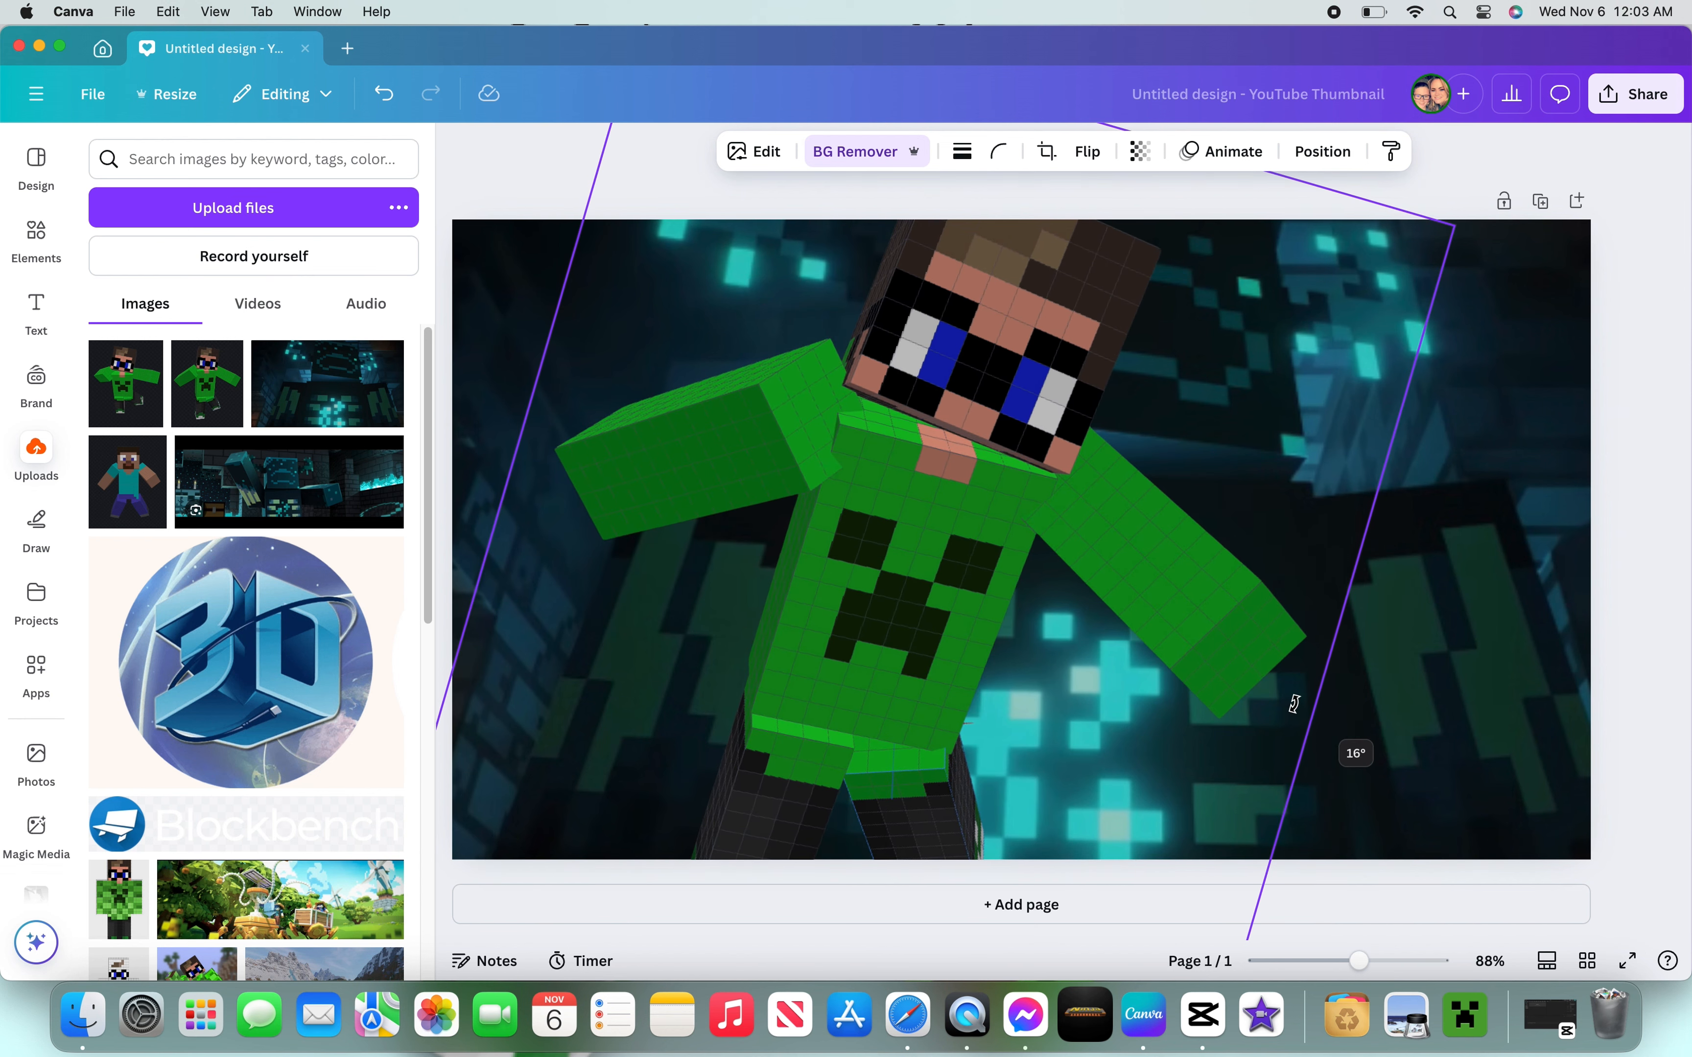
drag(963, 593, 640, 740)
click(720, 211)
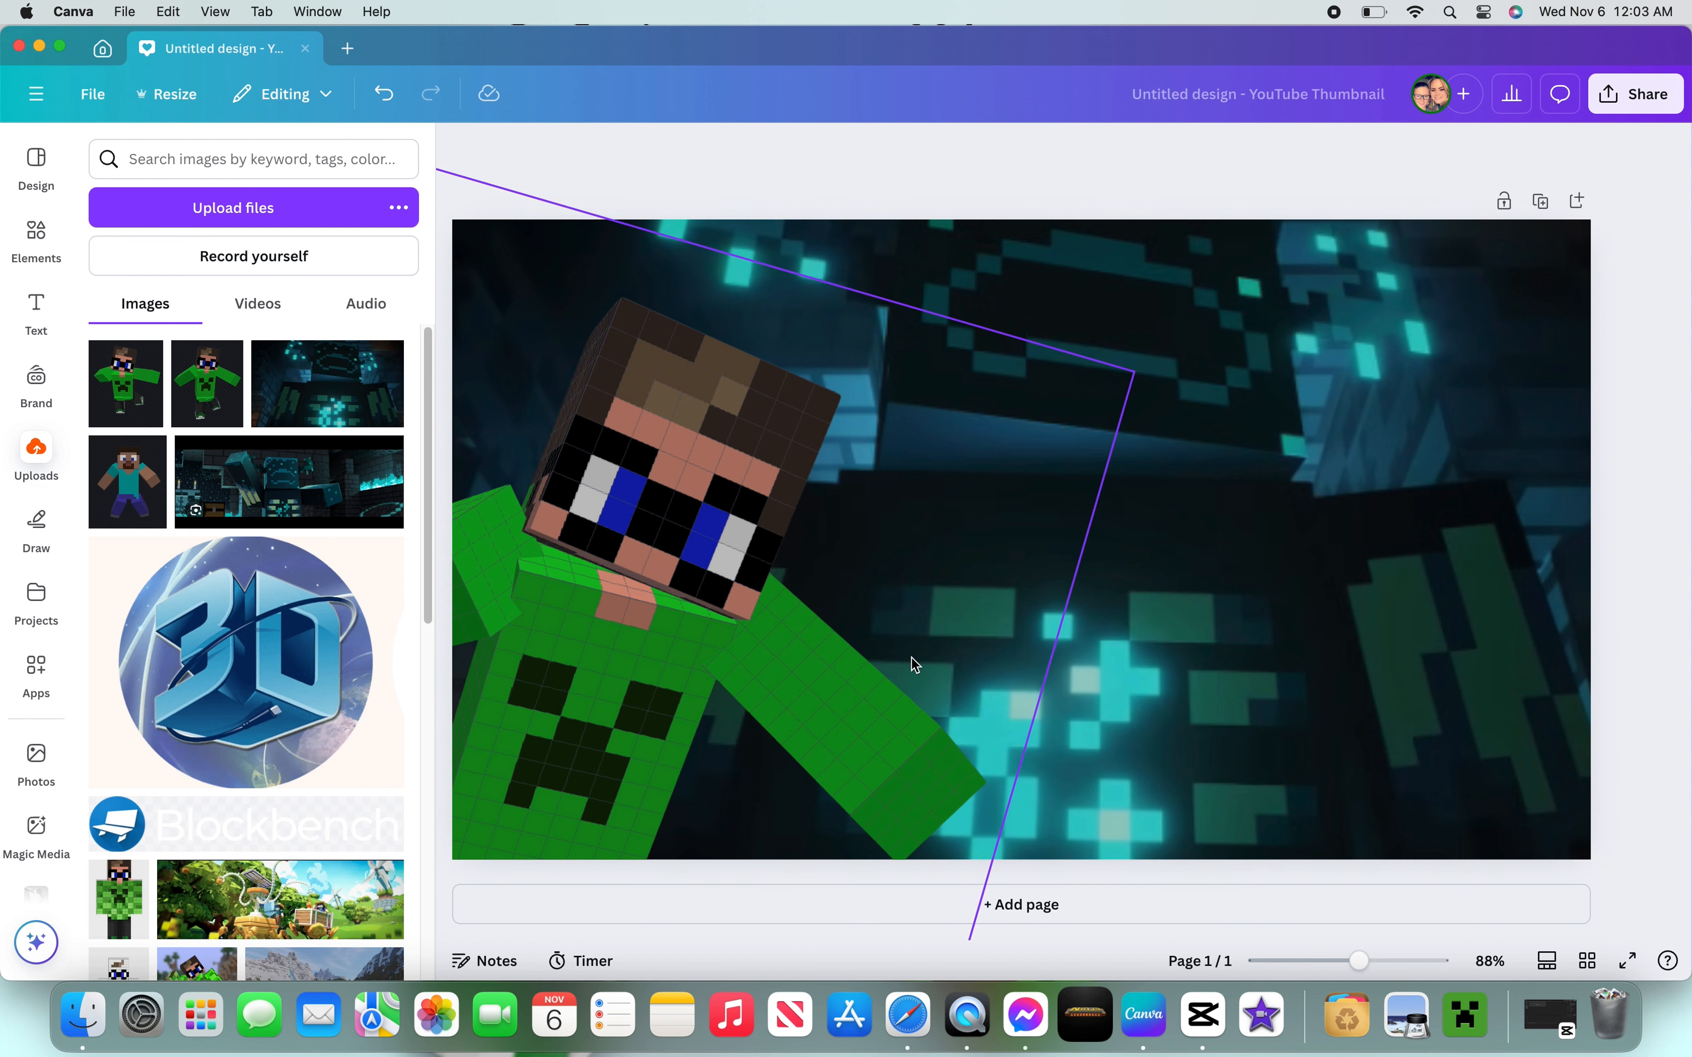
click(960, 502)
drag(1135, 366, 1329, 253)
drag(793, 574, 684, 665)
click(677, 158)
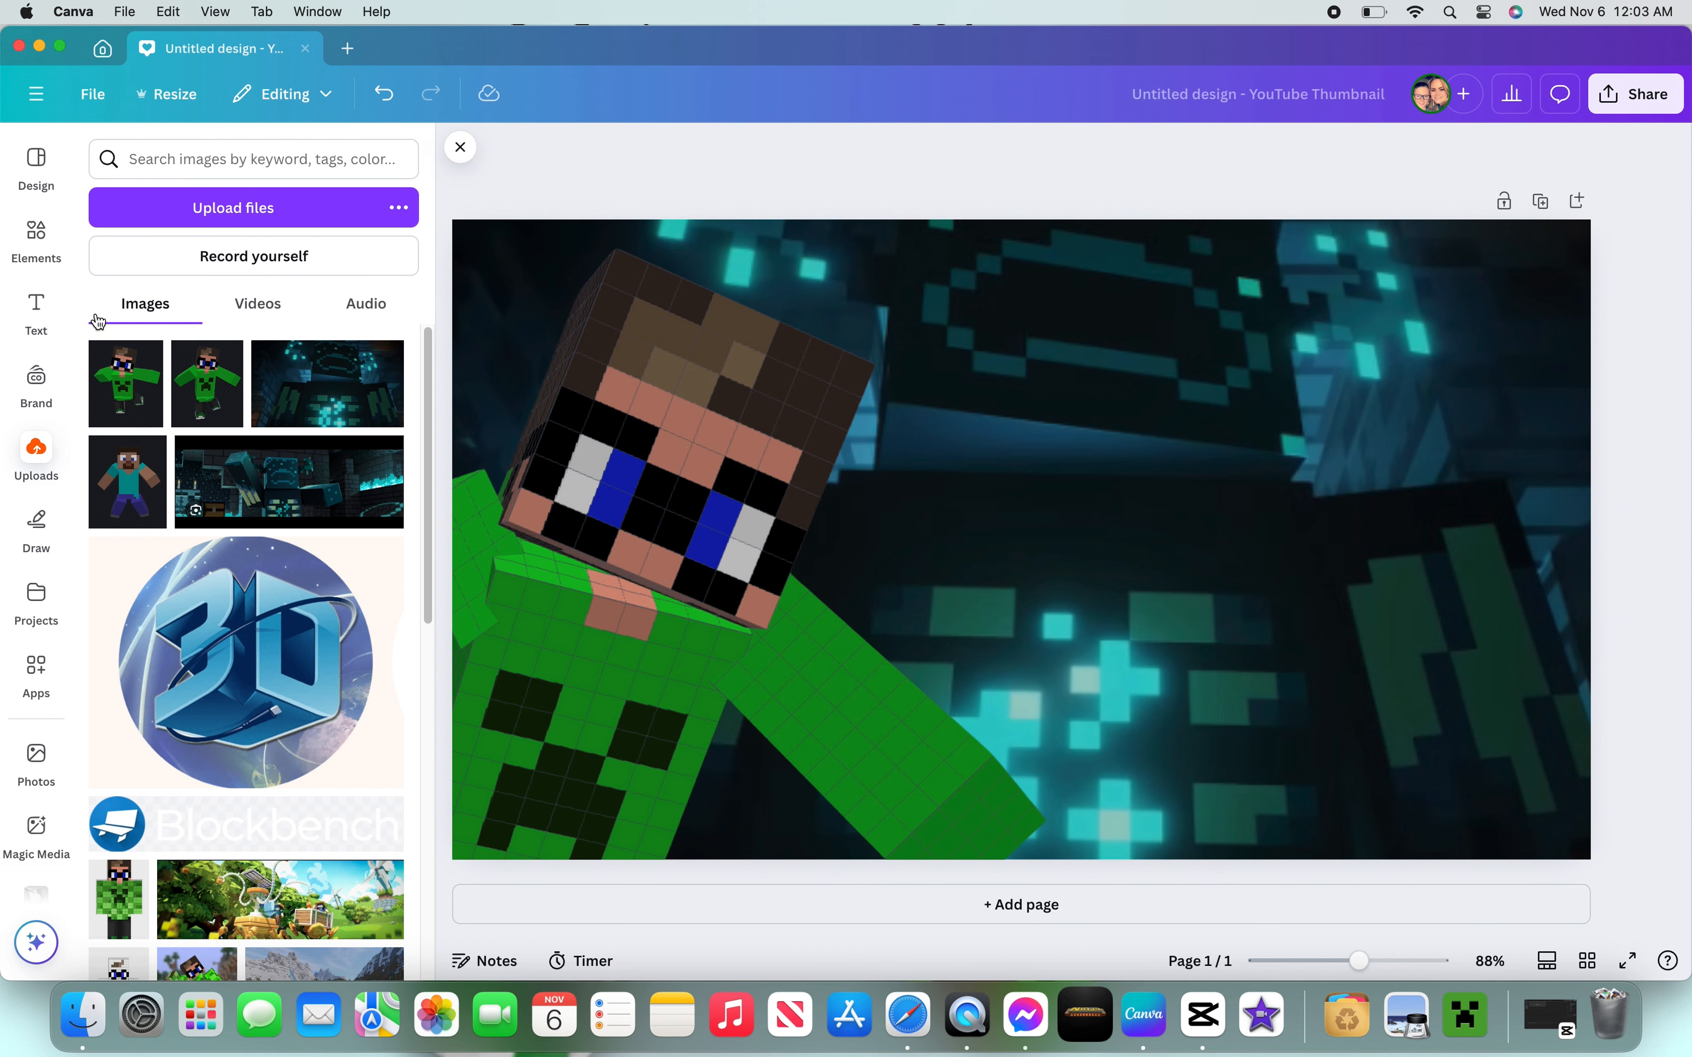
- Add the OUT LINE text combination and shrink it into the upper-right area of the thumbnail
click(36, 308)
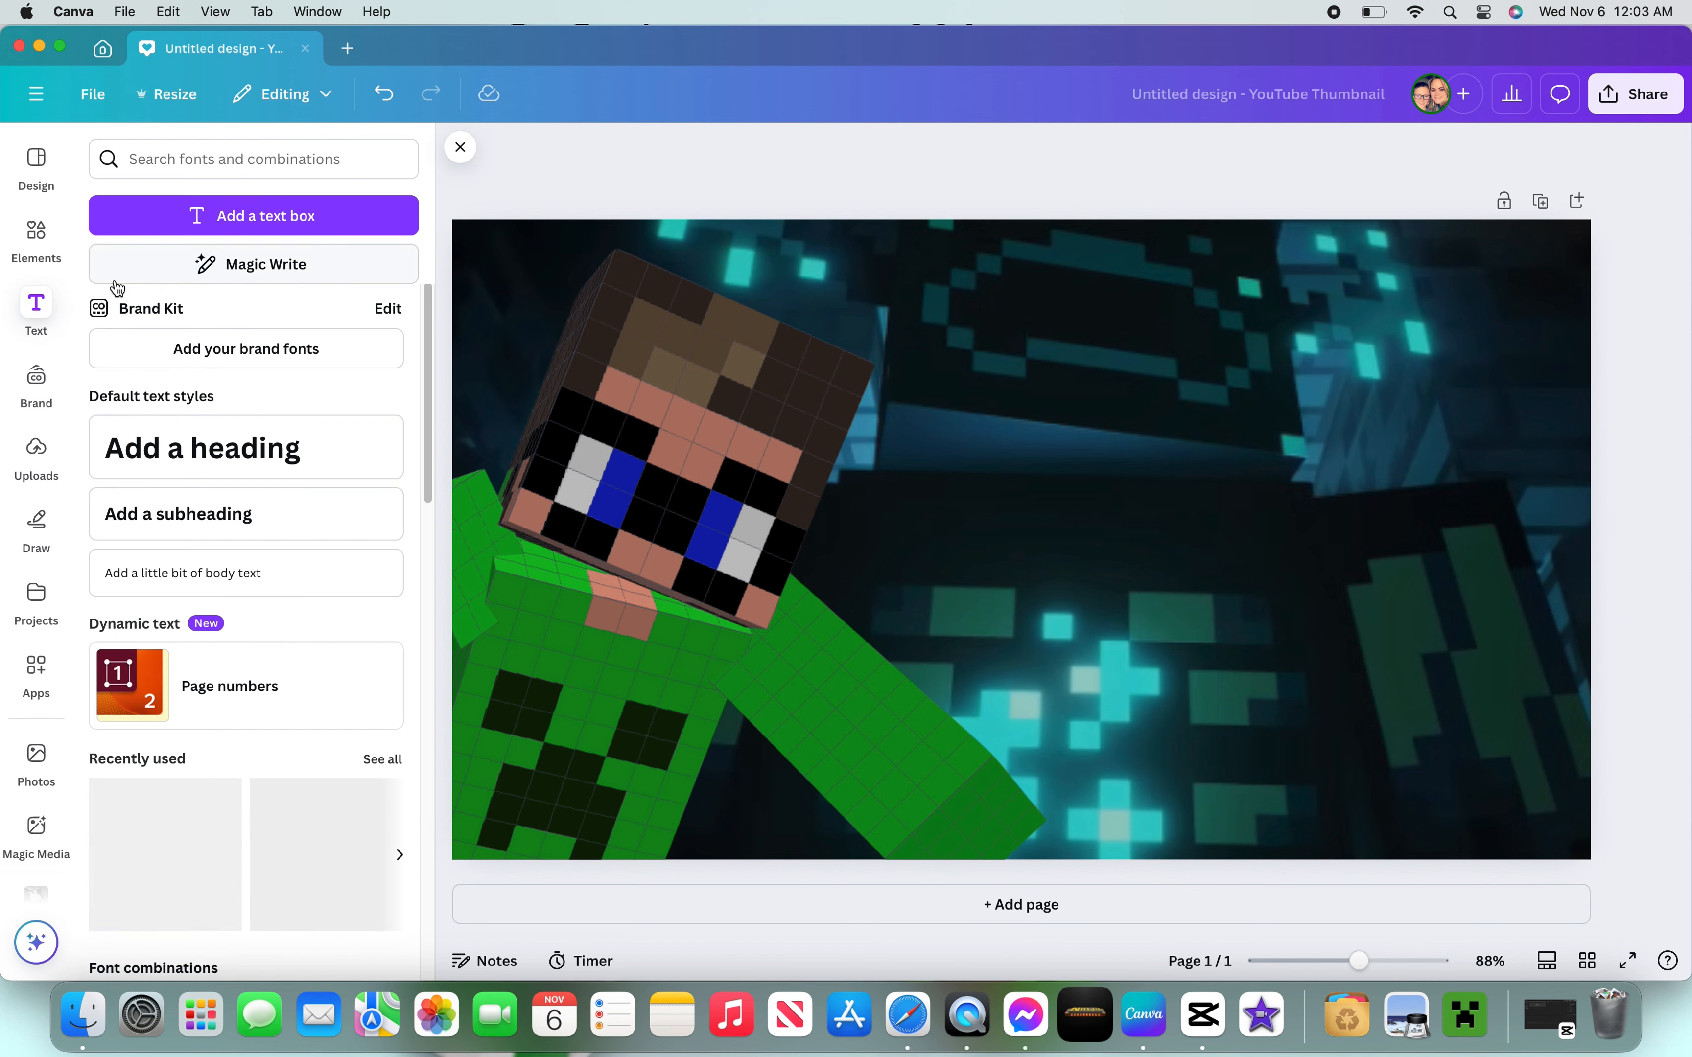
scroll(156, 664, down, 3)
scroll(156, 668, down, 2)
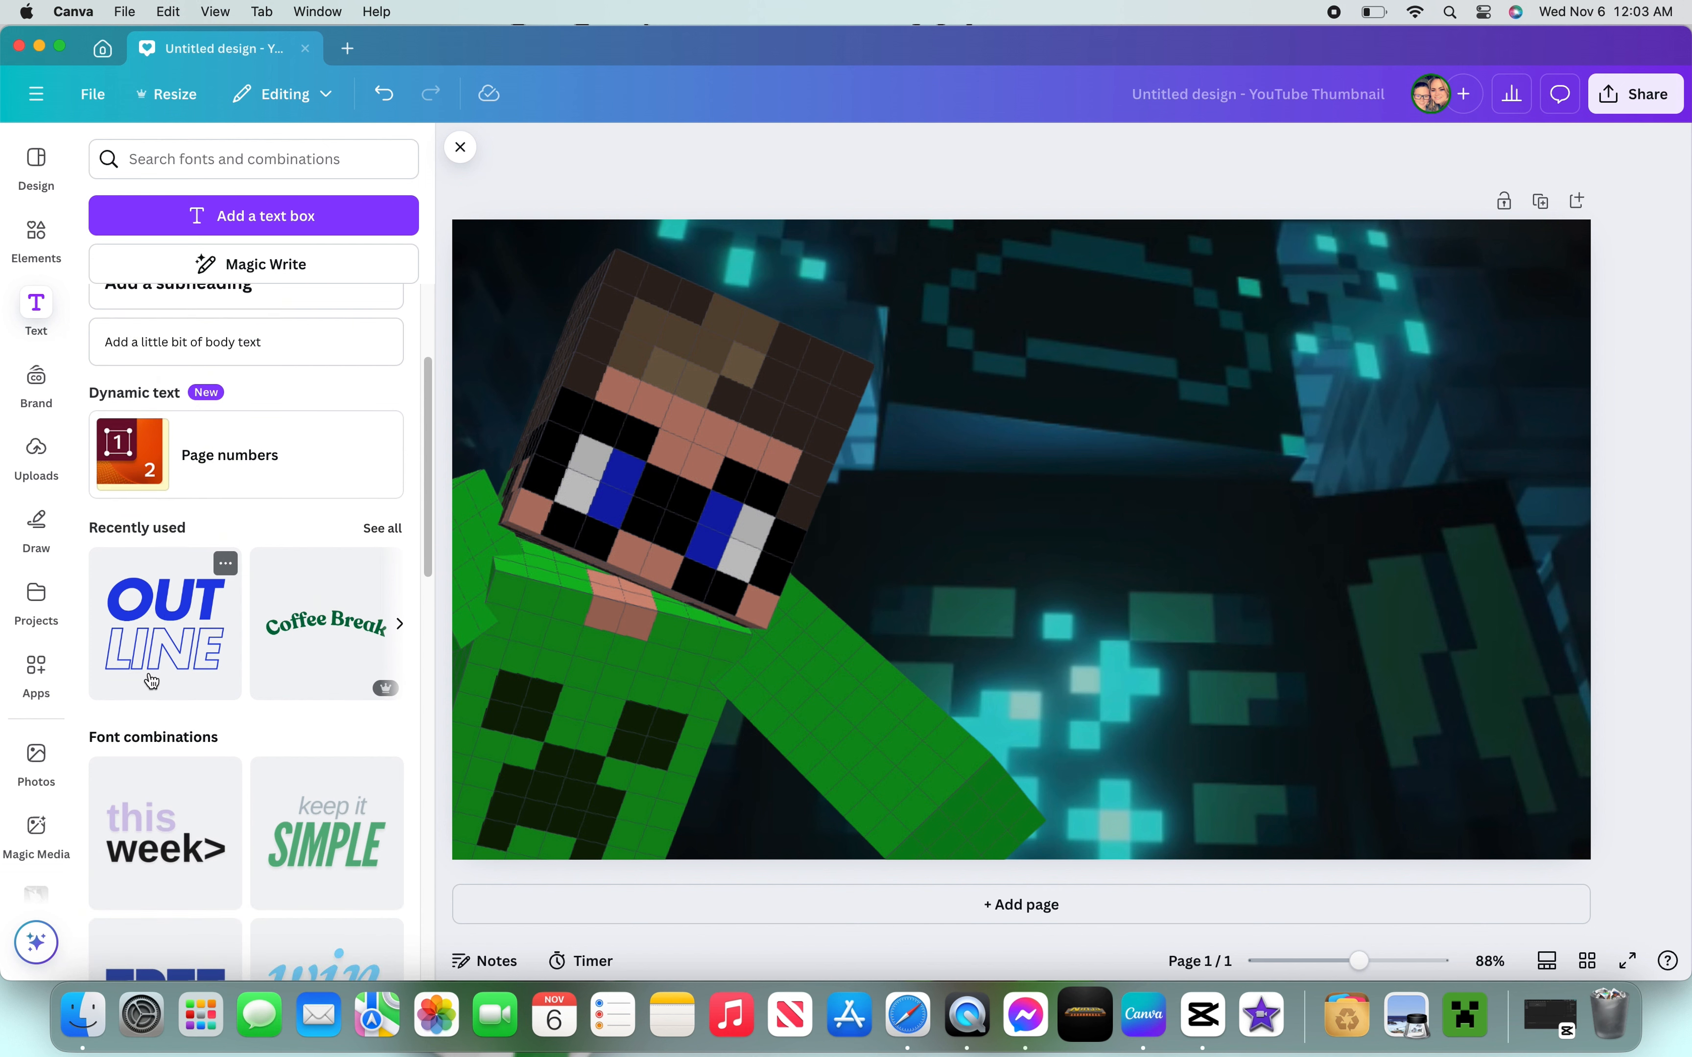
click(155, 675)
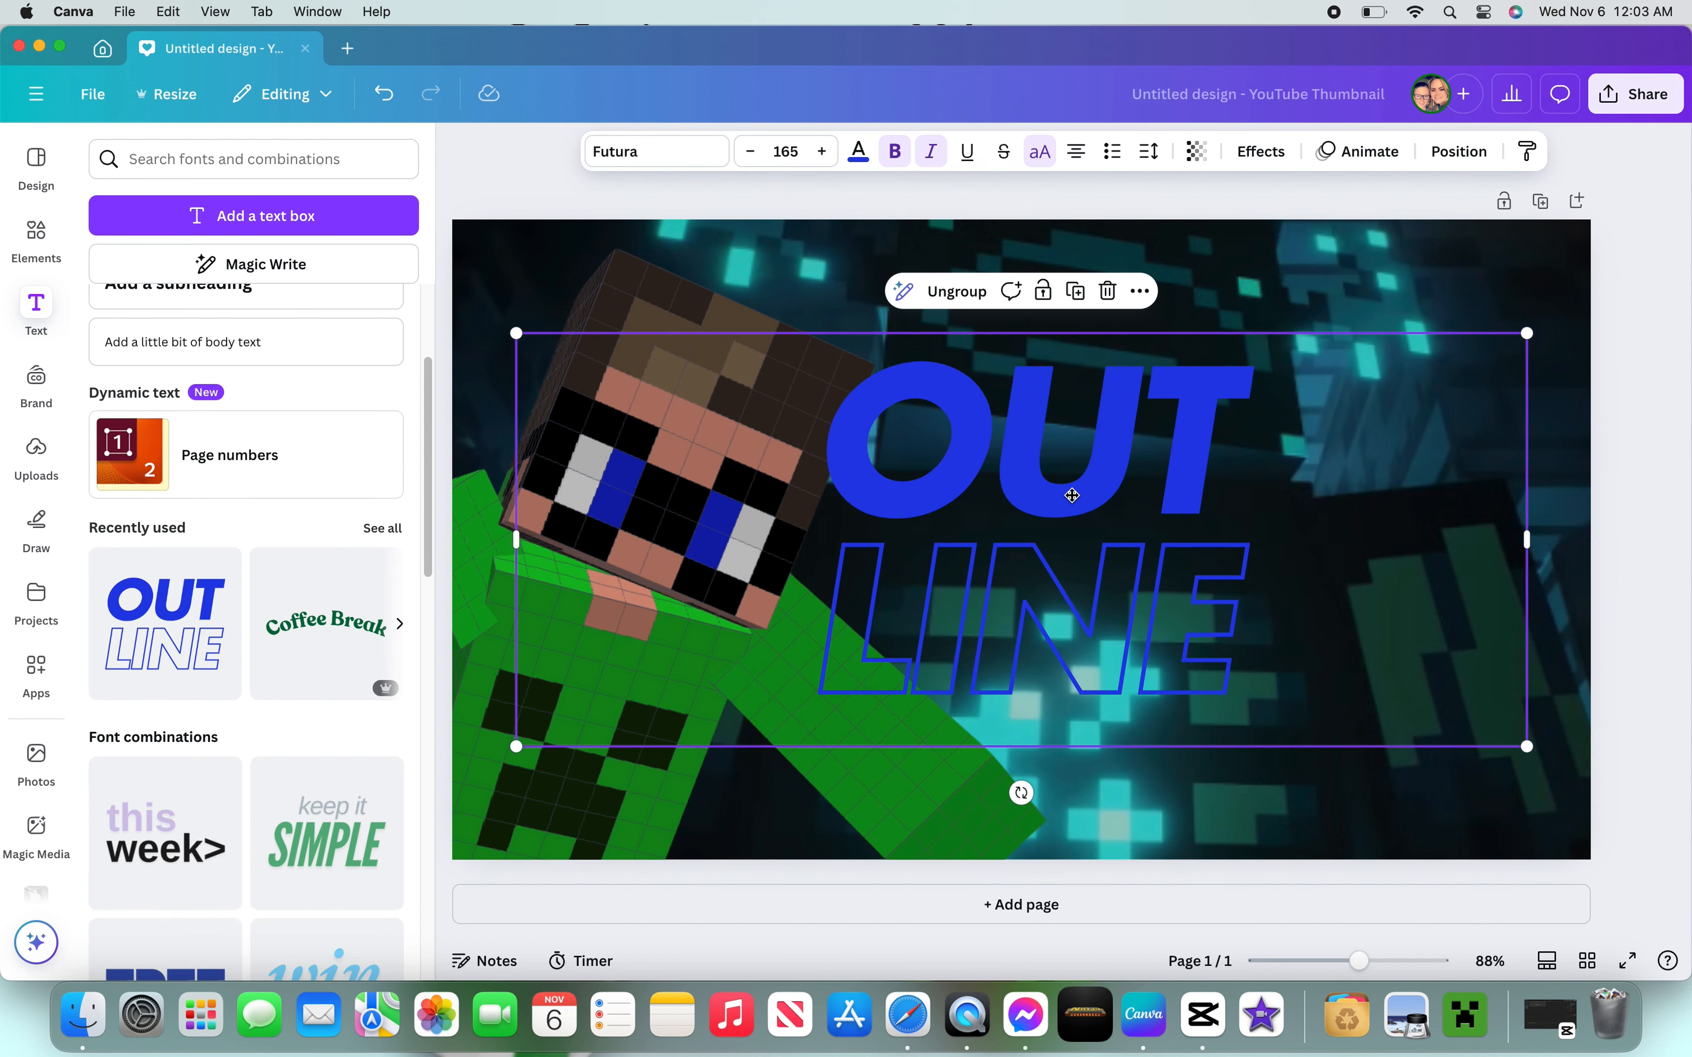
drag(1071, 495, 1219, 435)
drag(661, 272, 1087, 445)
drag(1251, 476, 1114, 337)
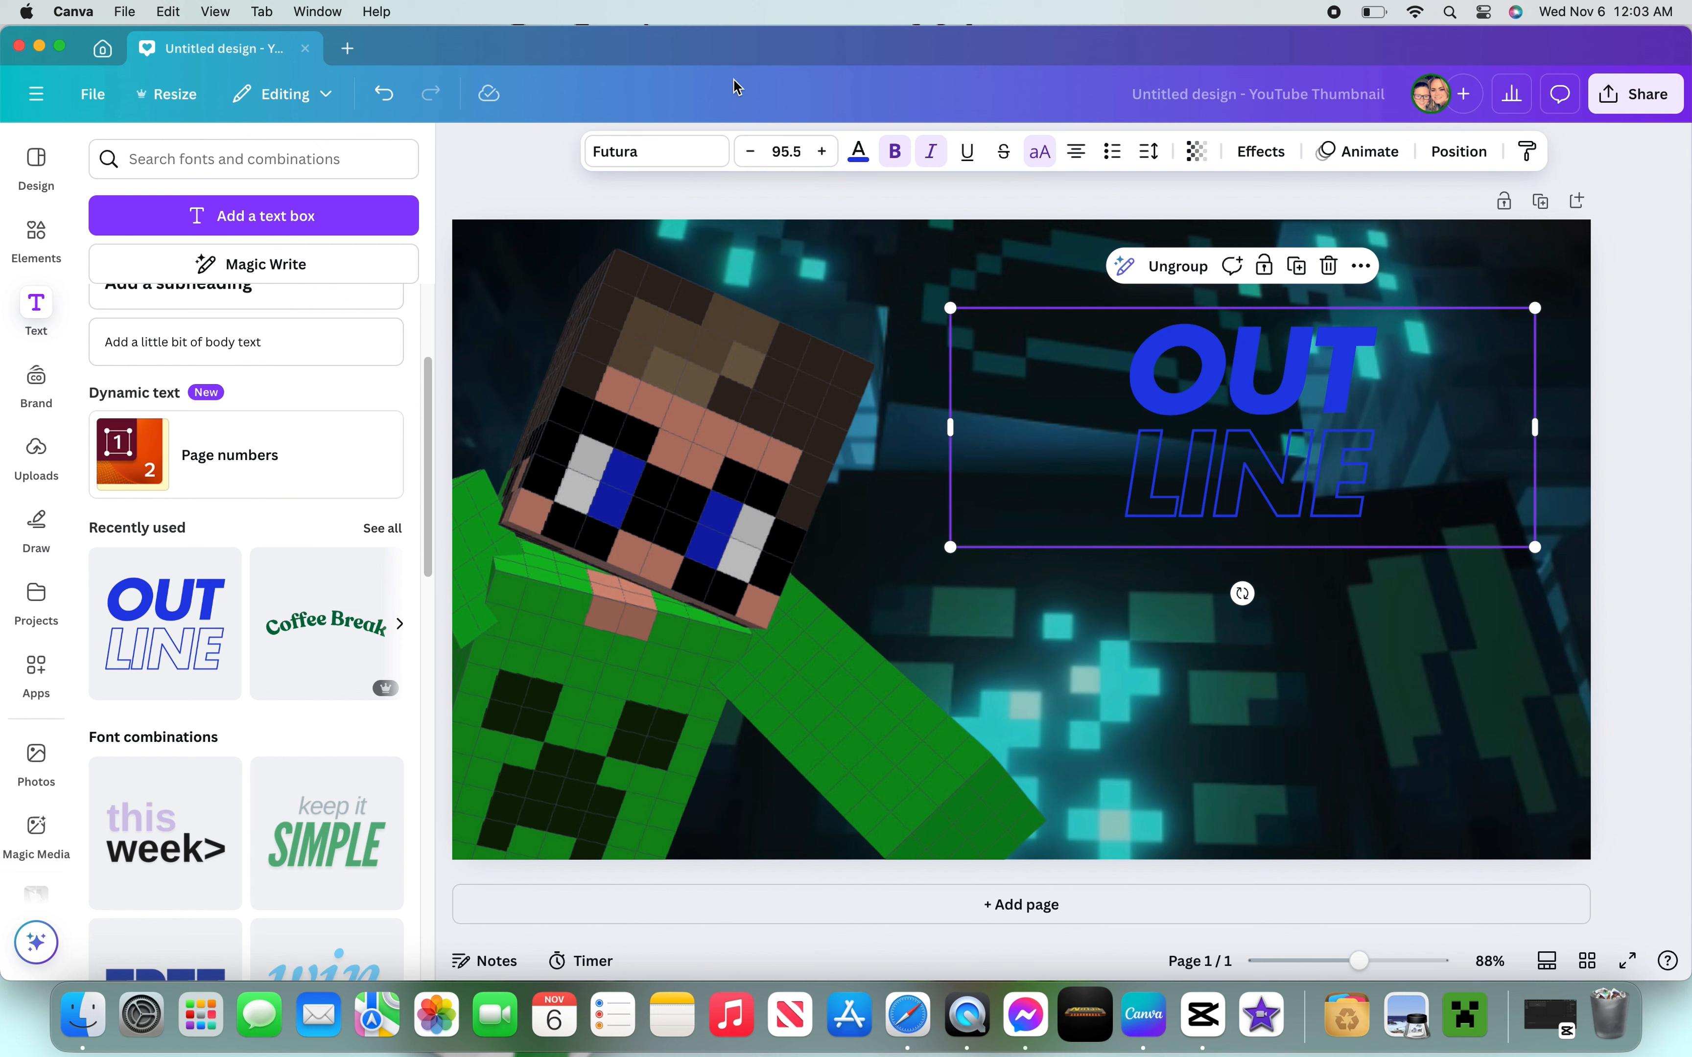
- Change the text colour to white, #FFFFFF
click(861, 154)
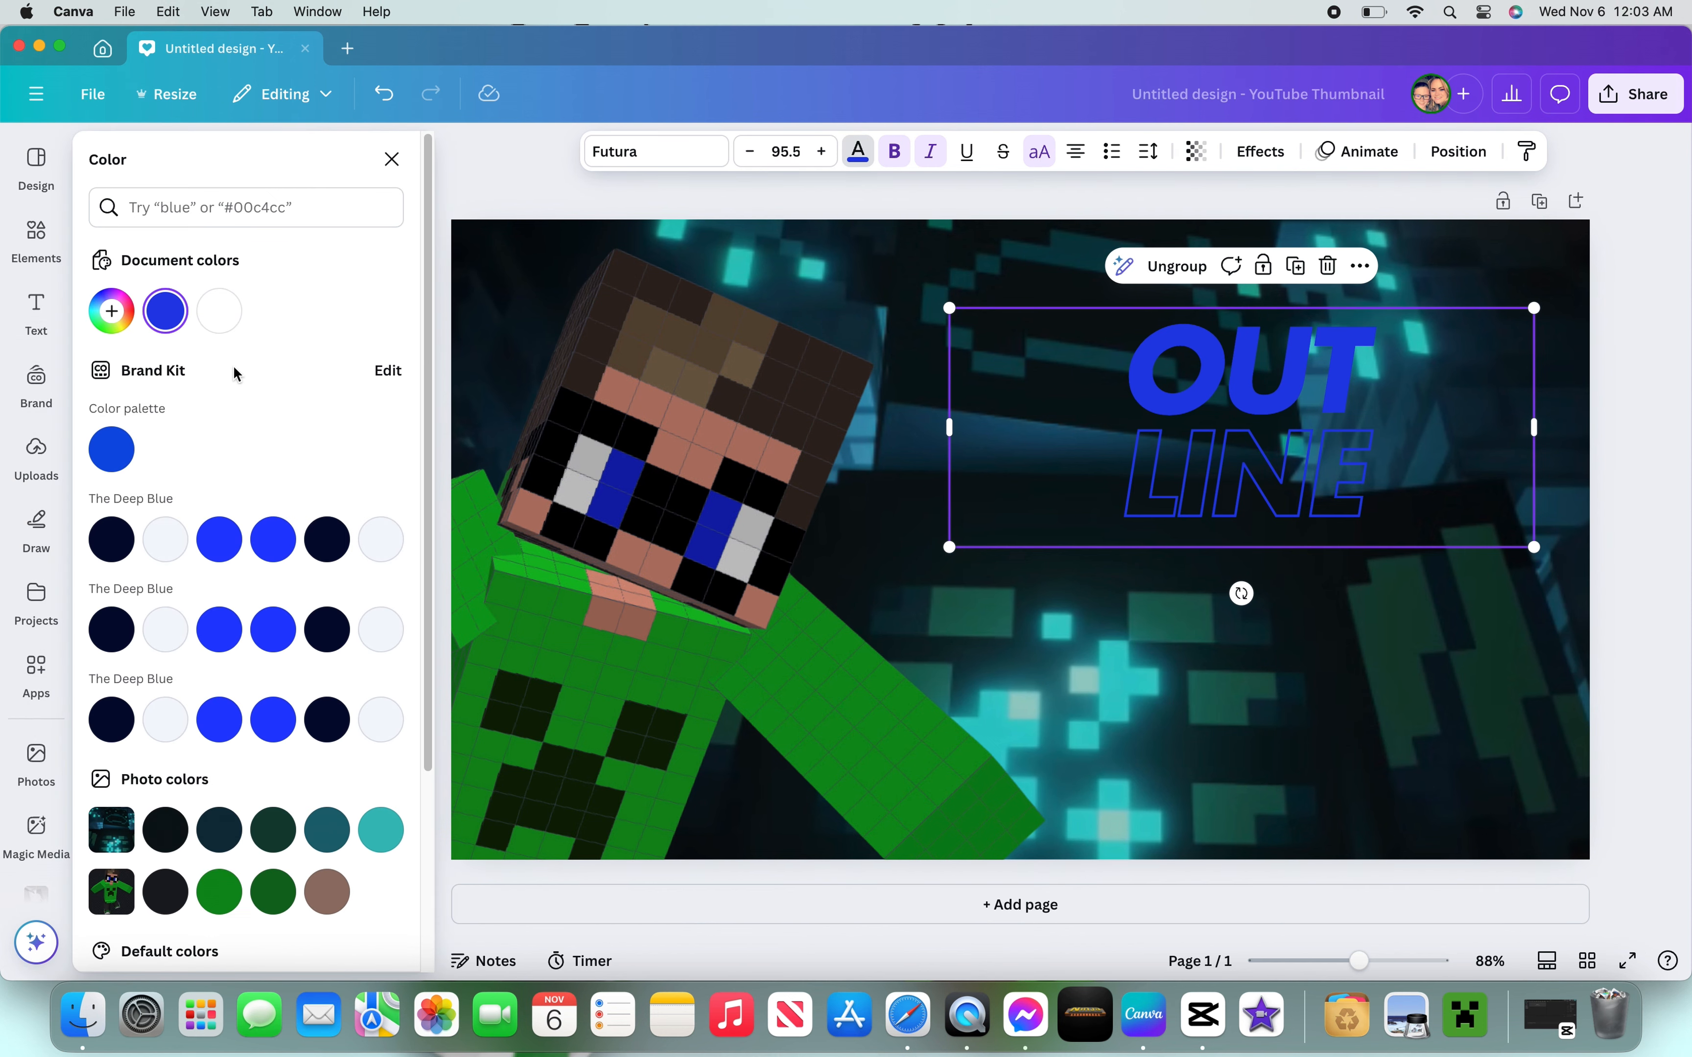
click(111, 314)
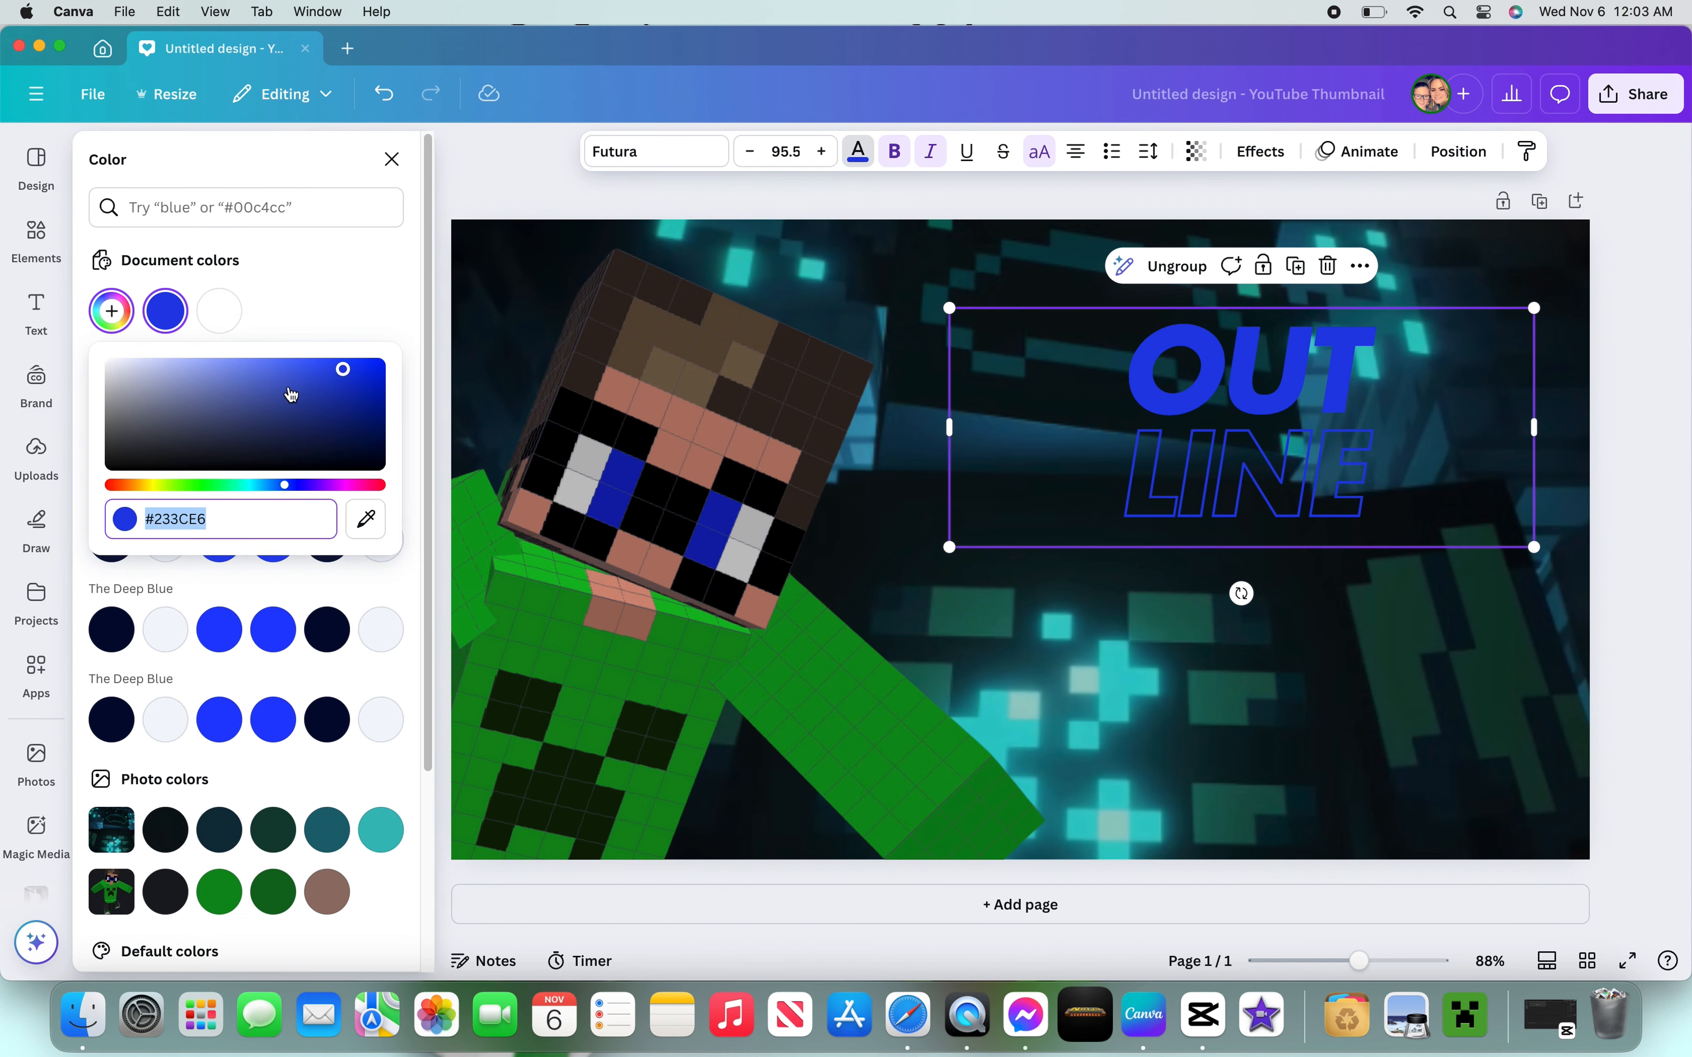
drag(292, 395, 59, 304)
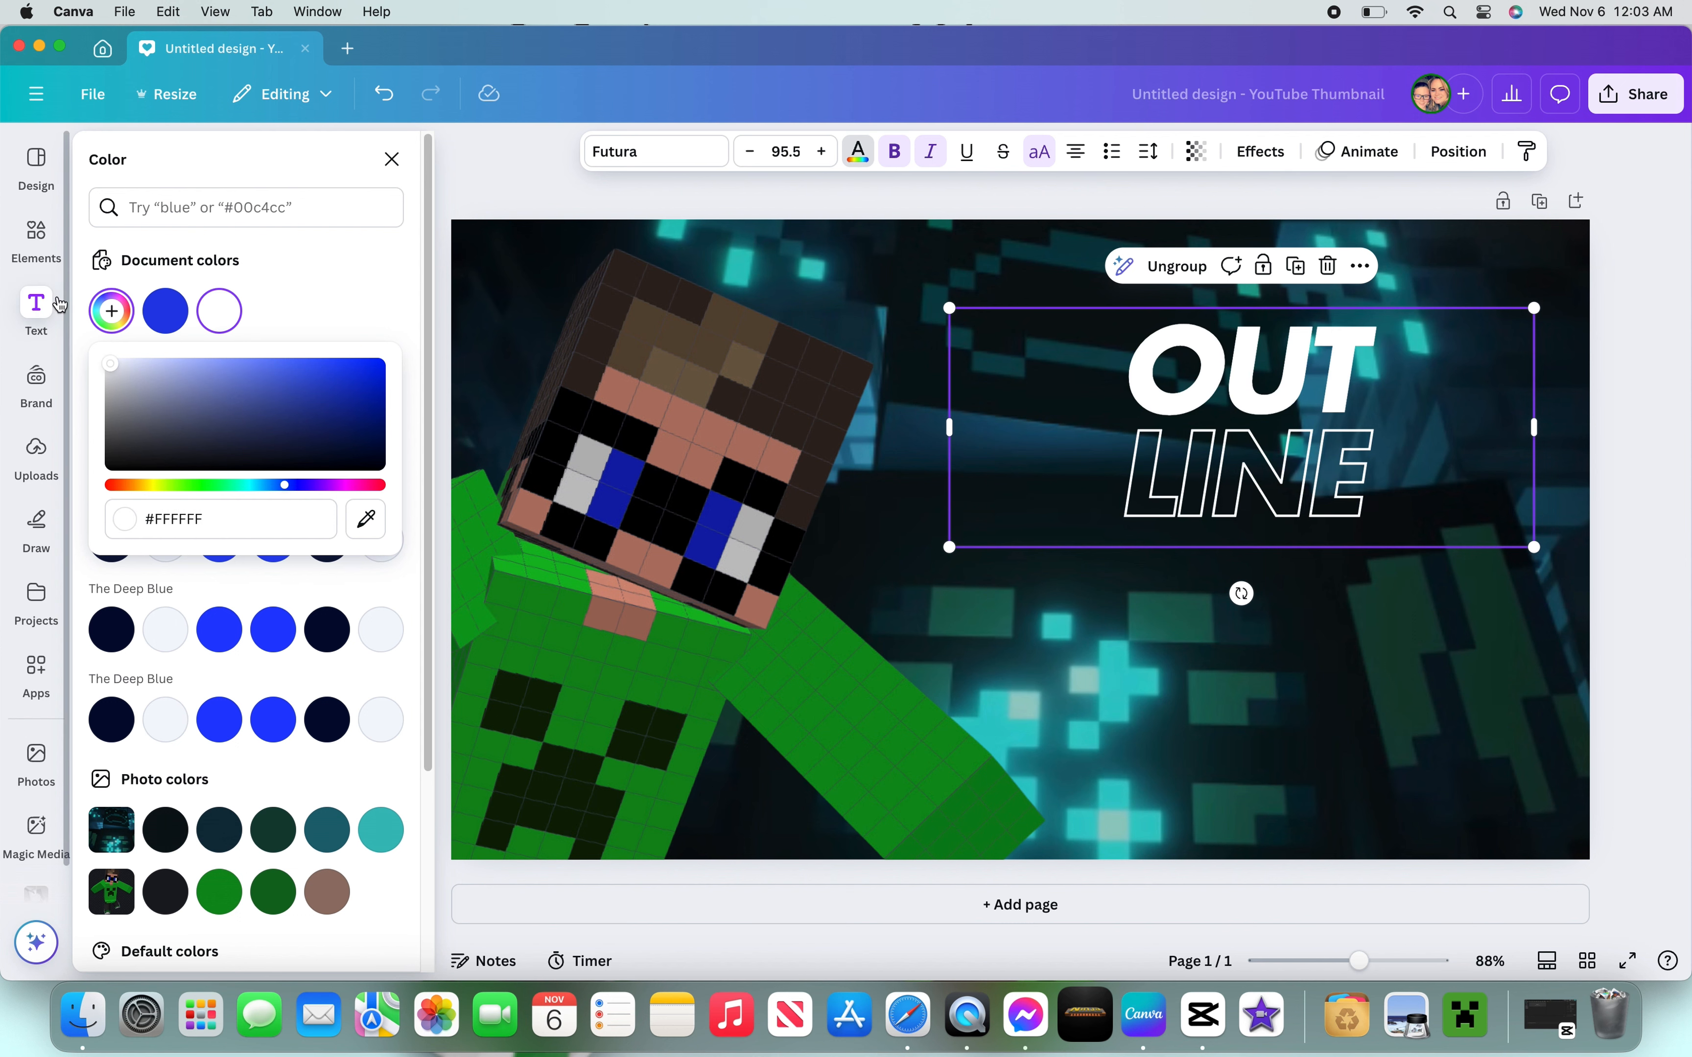
click(59, 304)
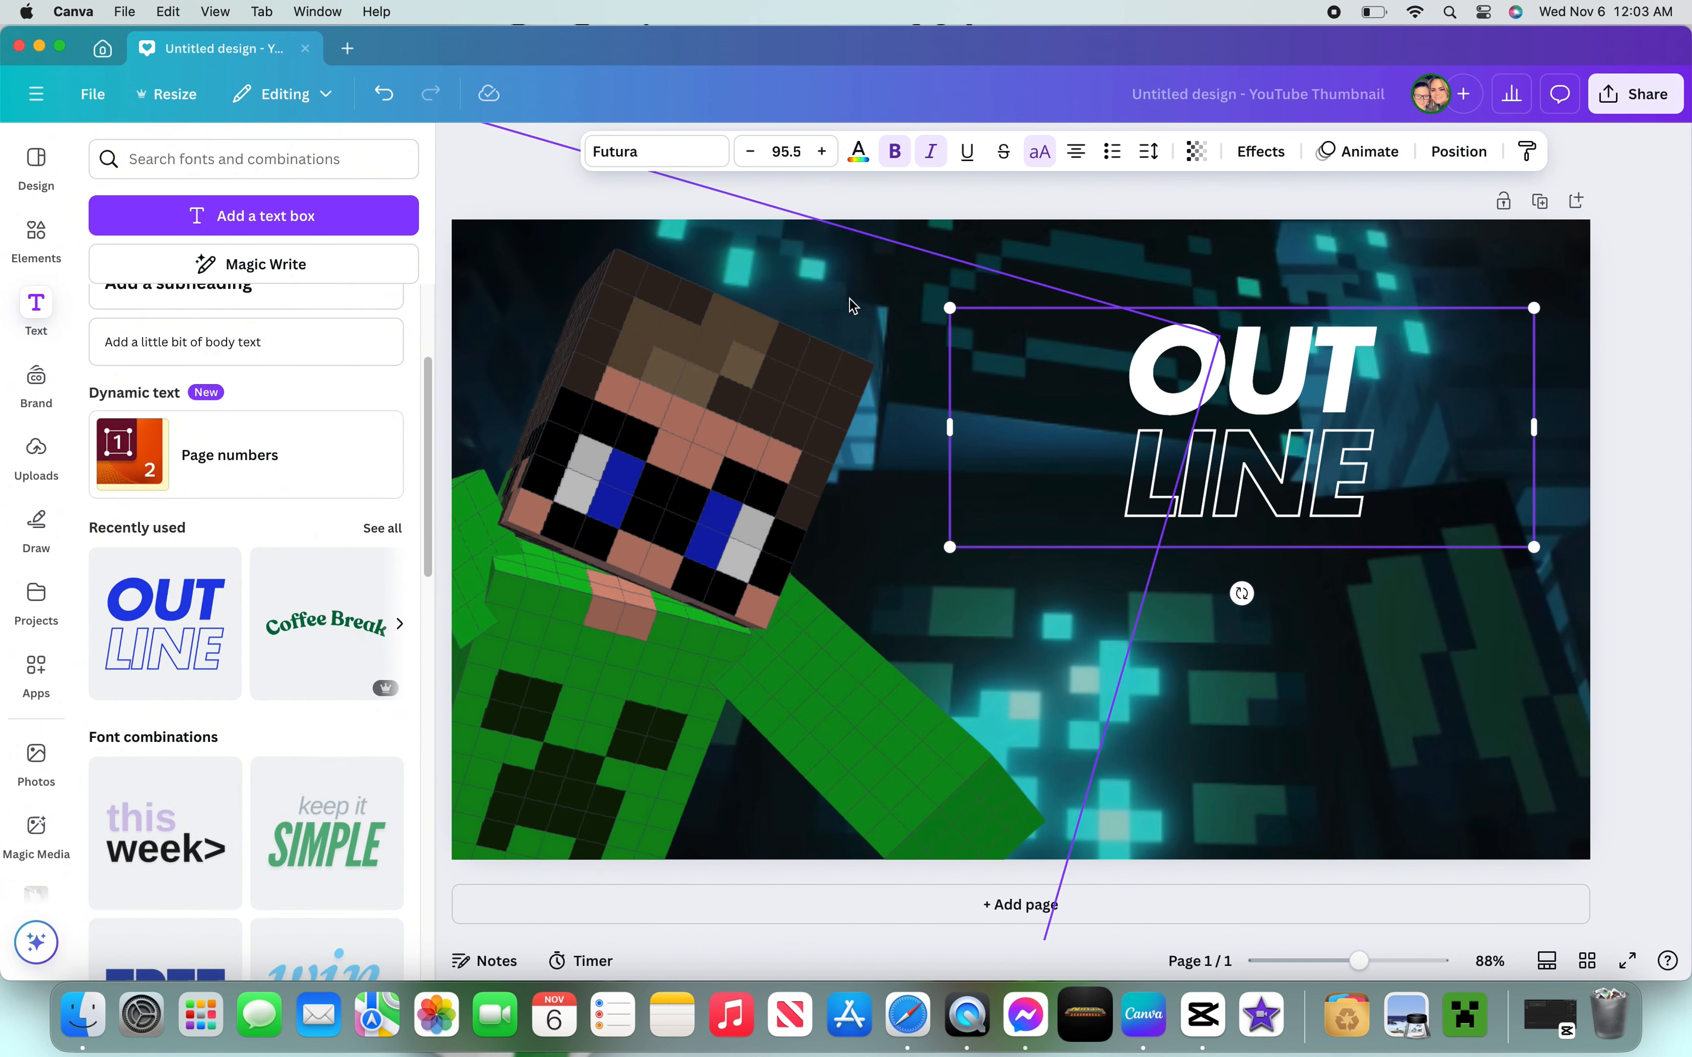
click(1110, 234)
- Move the text group to the lower right and replace OUT with HOW TO MAKE
drag(1249, 436, 1307, 748)
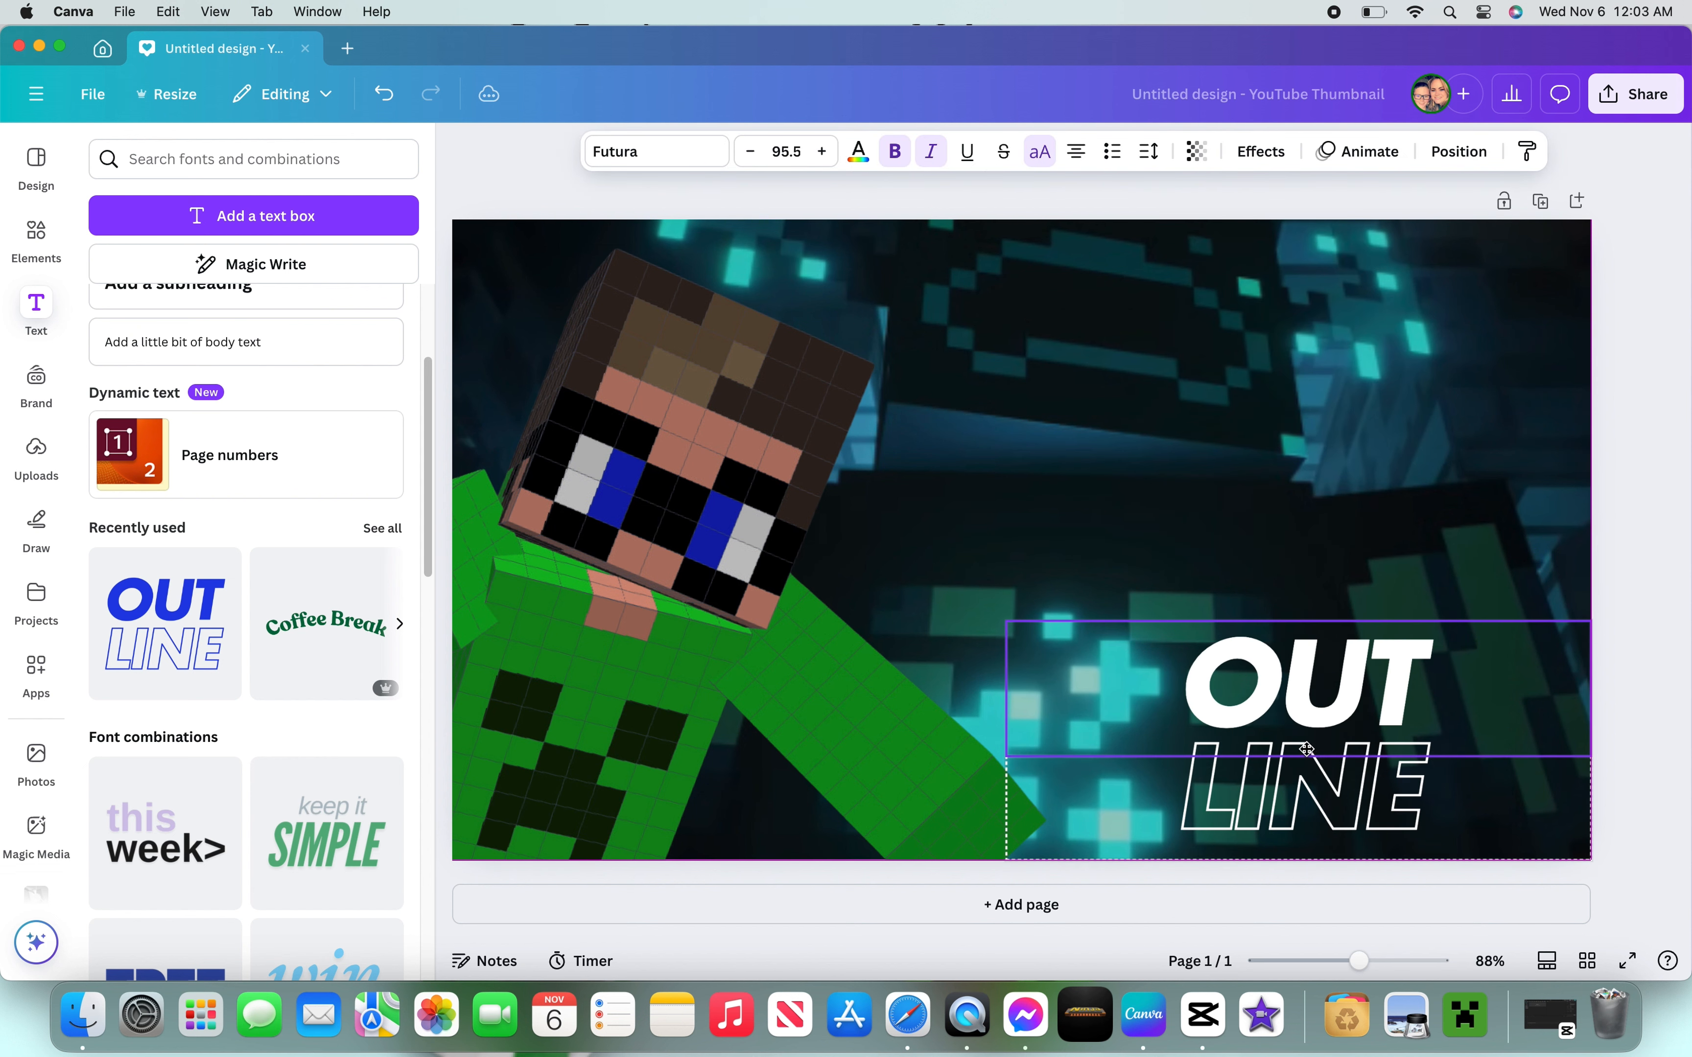
double_click(1473, 697)
click(1480, 797)
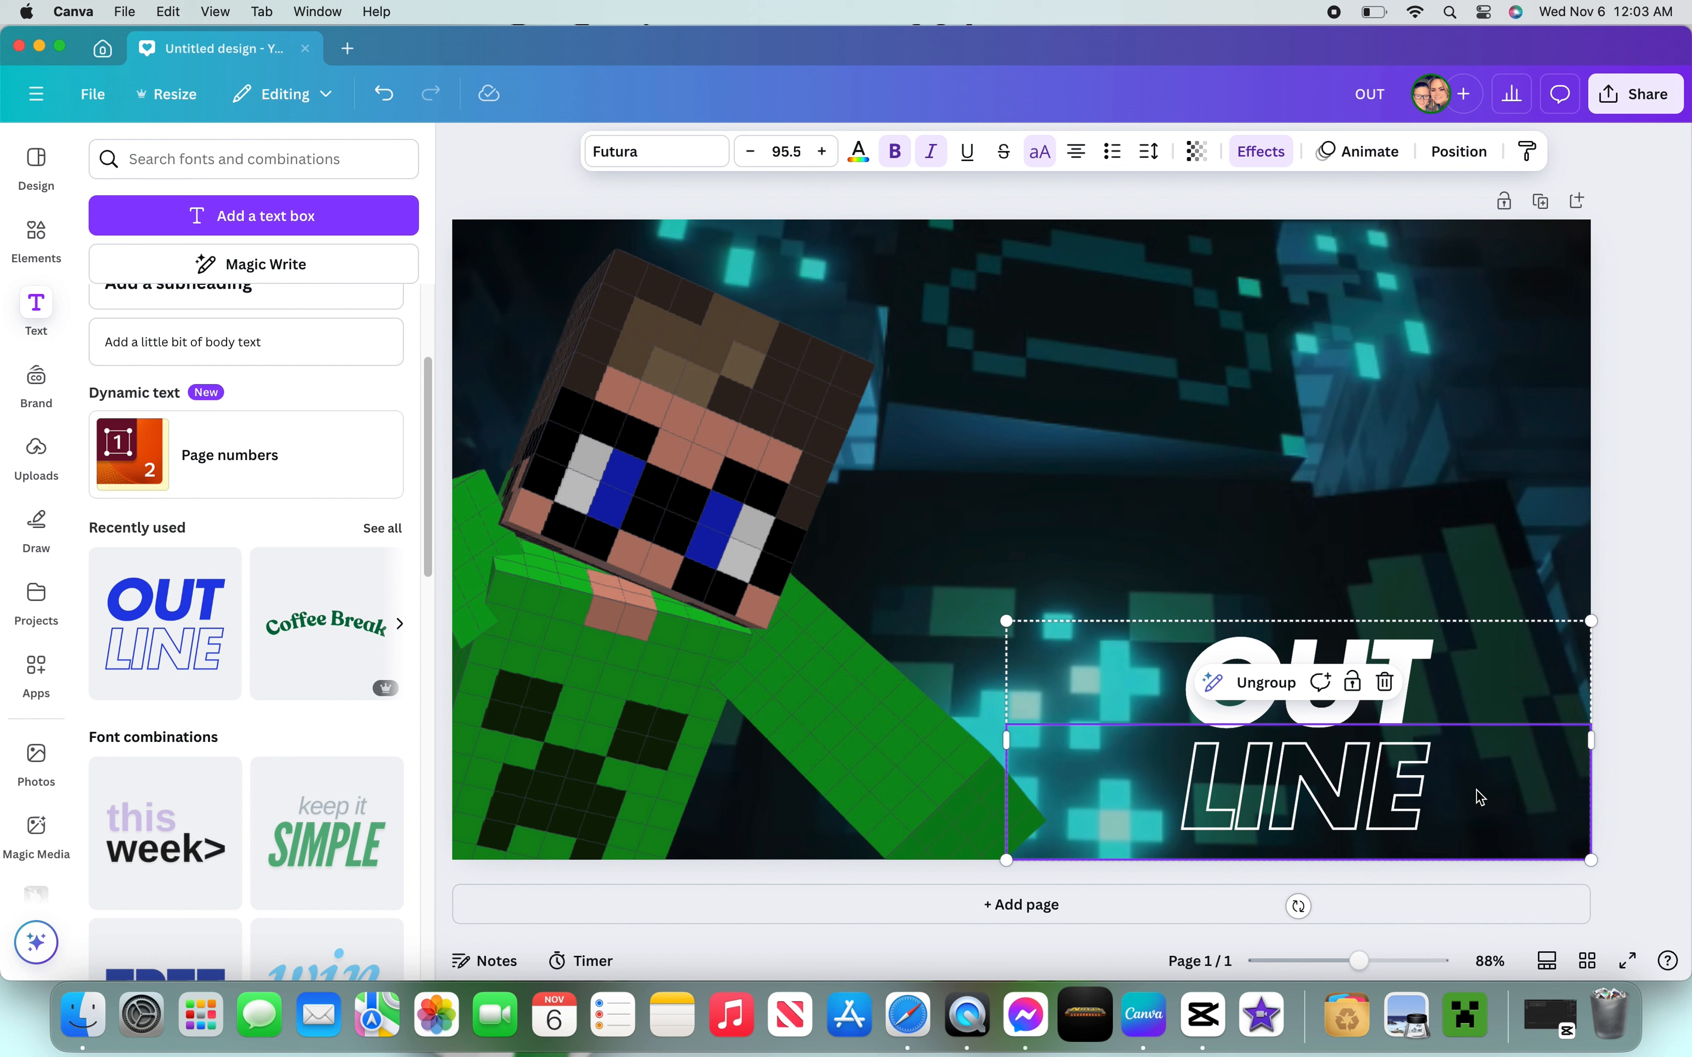
click(1486, 669)
double_click(1482, 662)
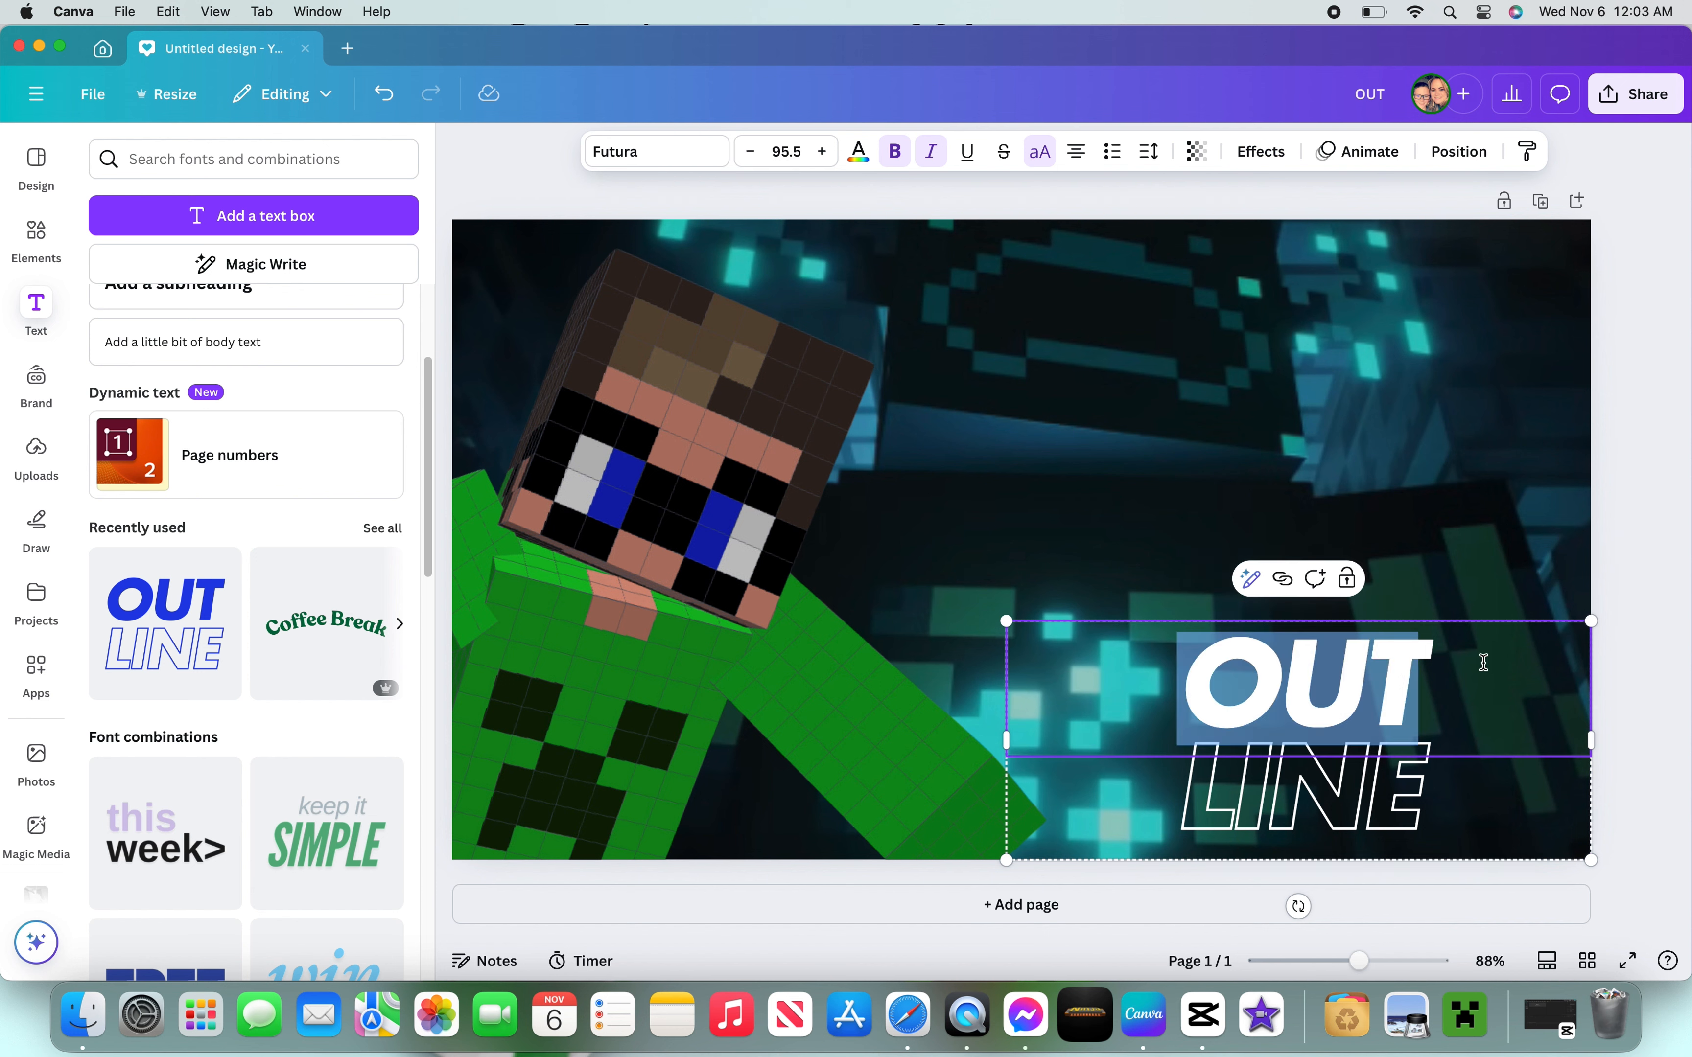
key(BackSpace)
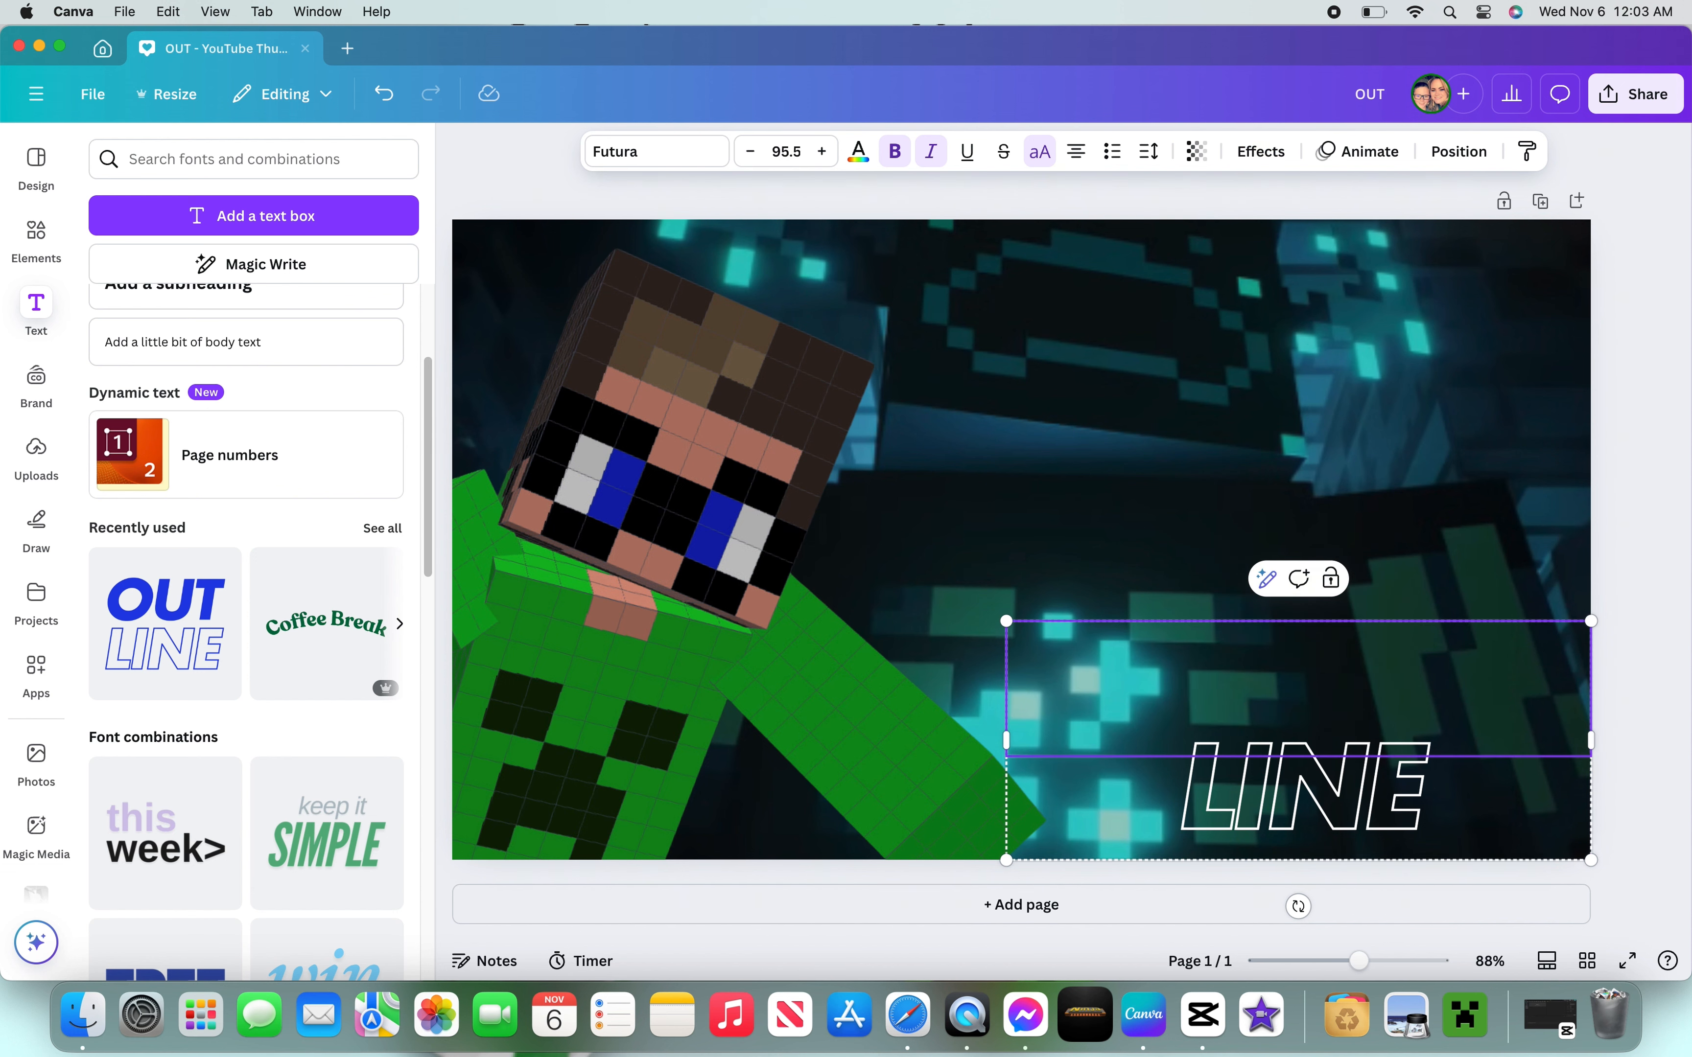
text(HOW TO MAKE)
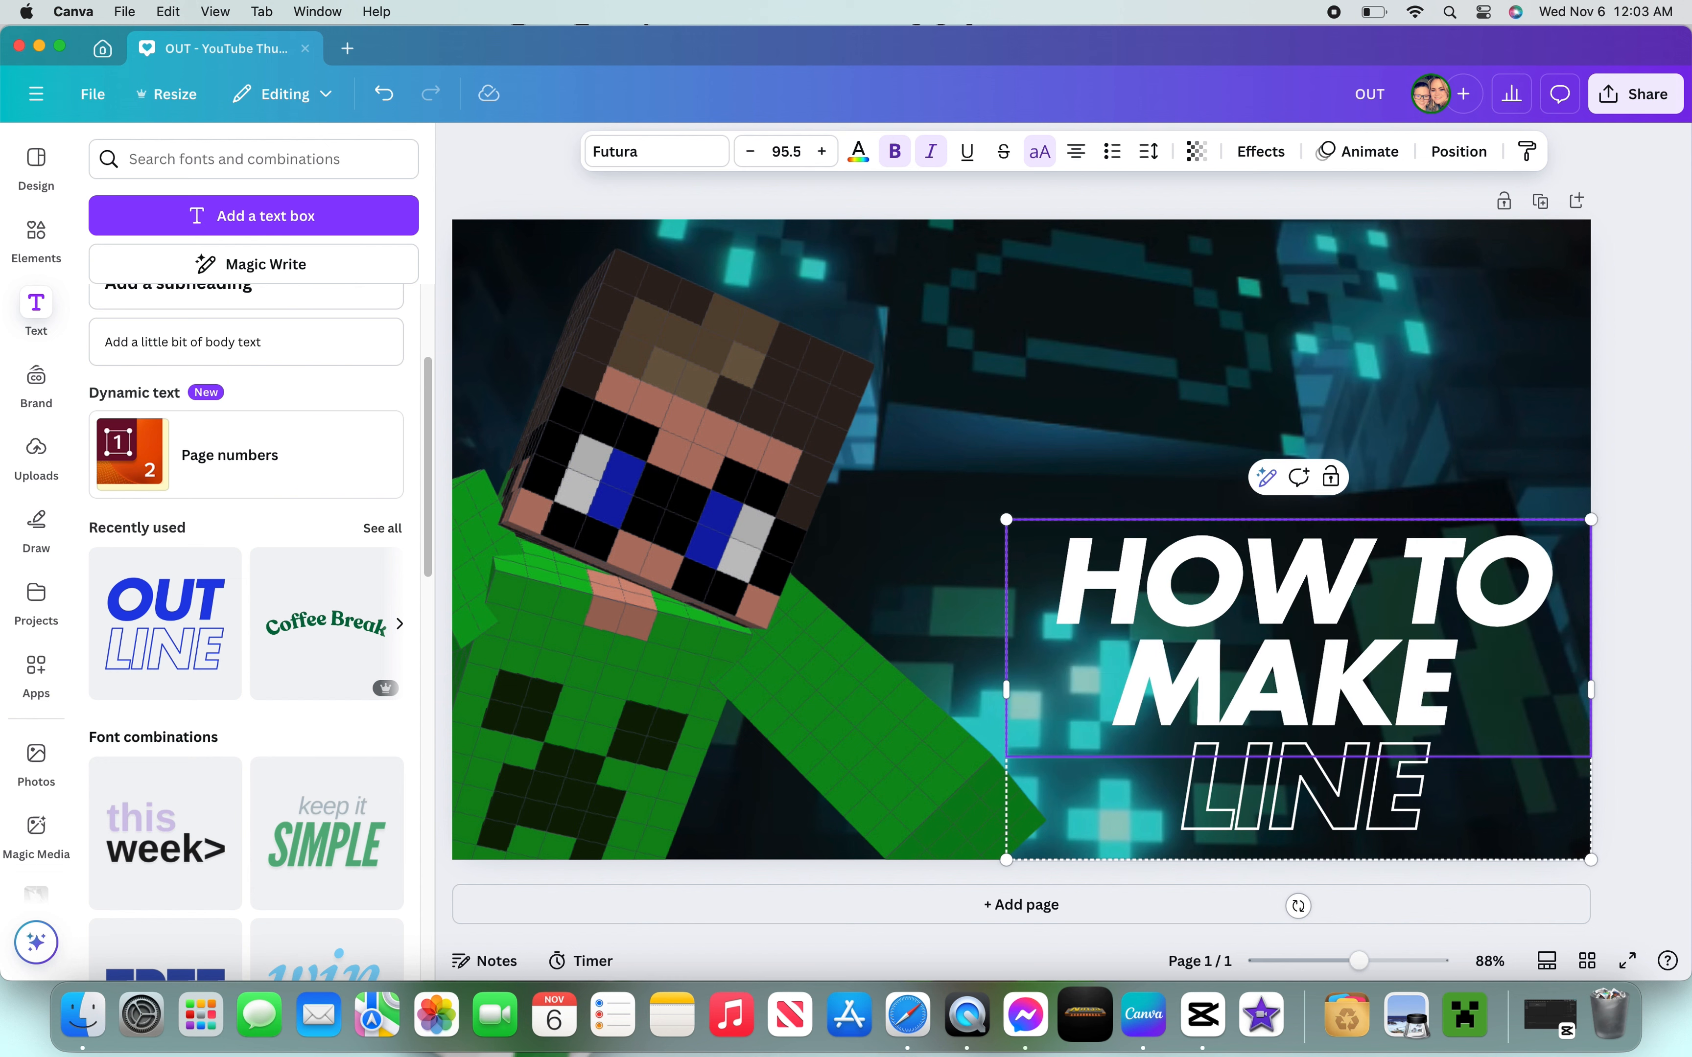
text( A THU)
- Extend the first text line to read HOW TO MAKE A YOUTUBE
key(BackSpace)
key(BackSpace)
key(BackSpace)
text(YO)
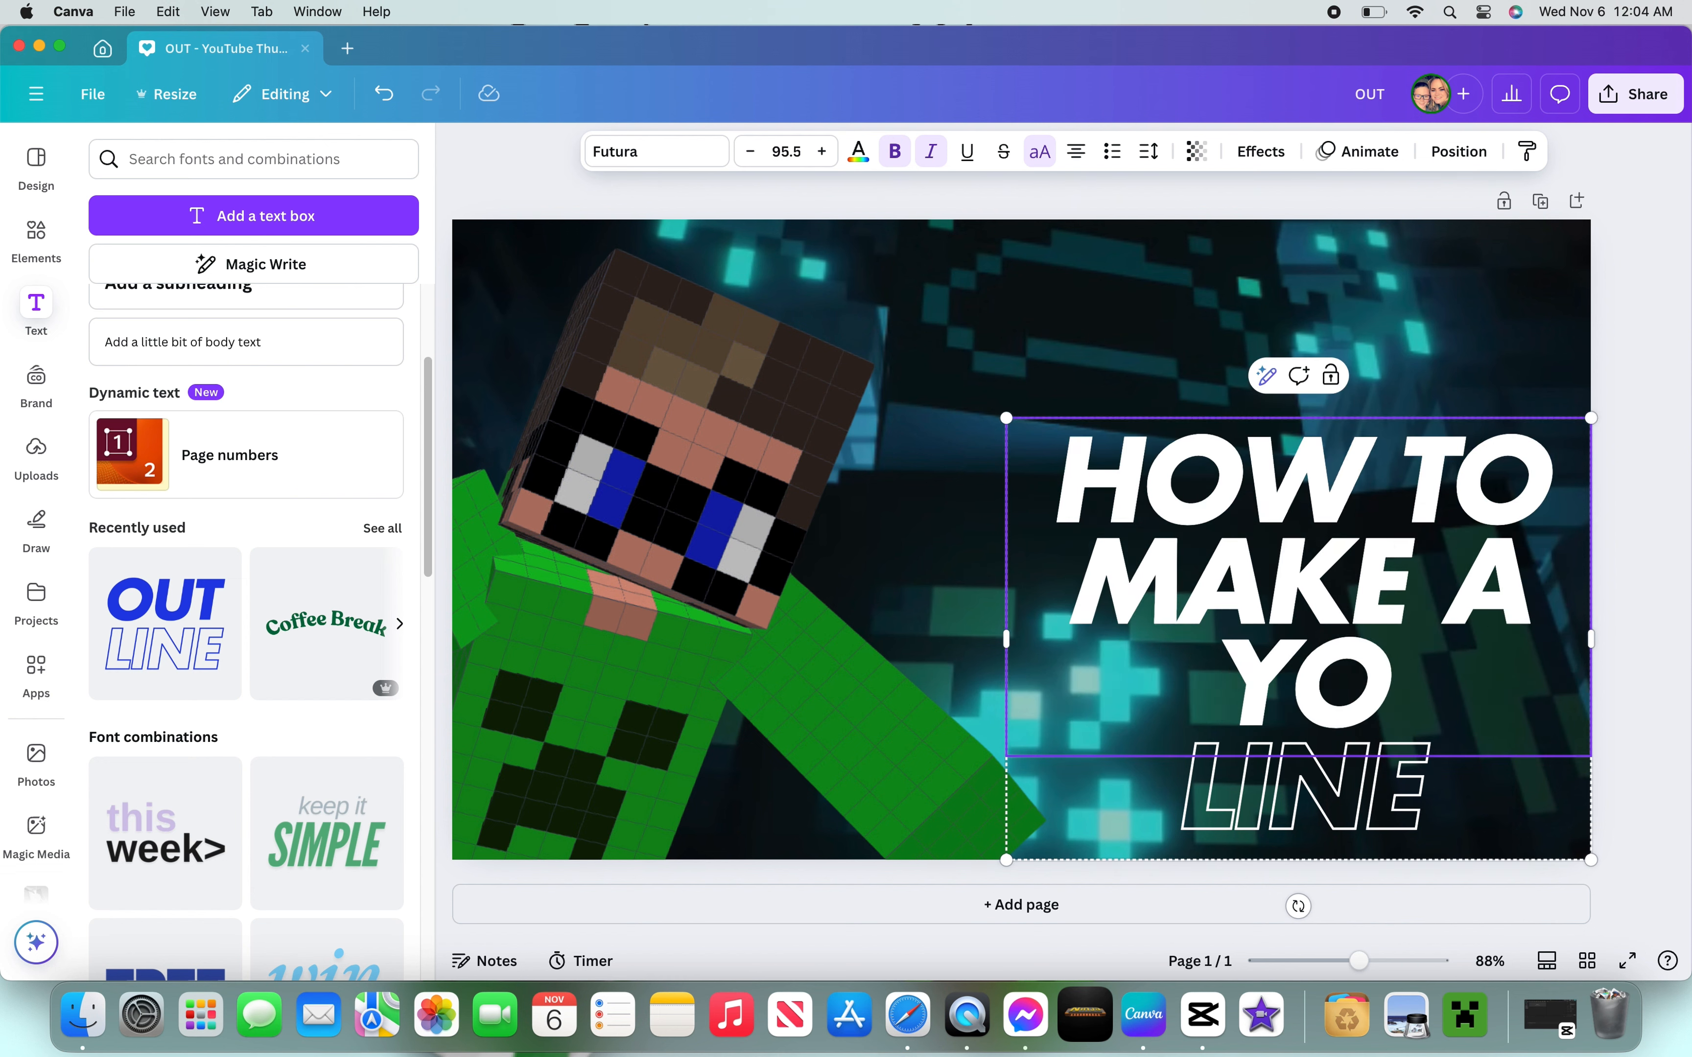
text(UTUBE)
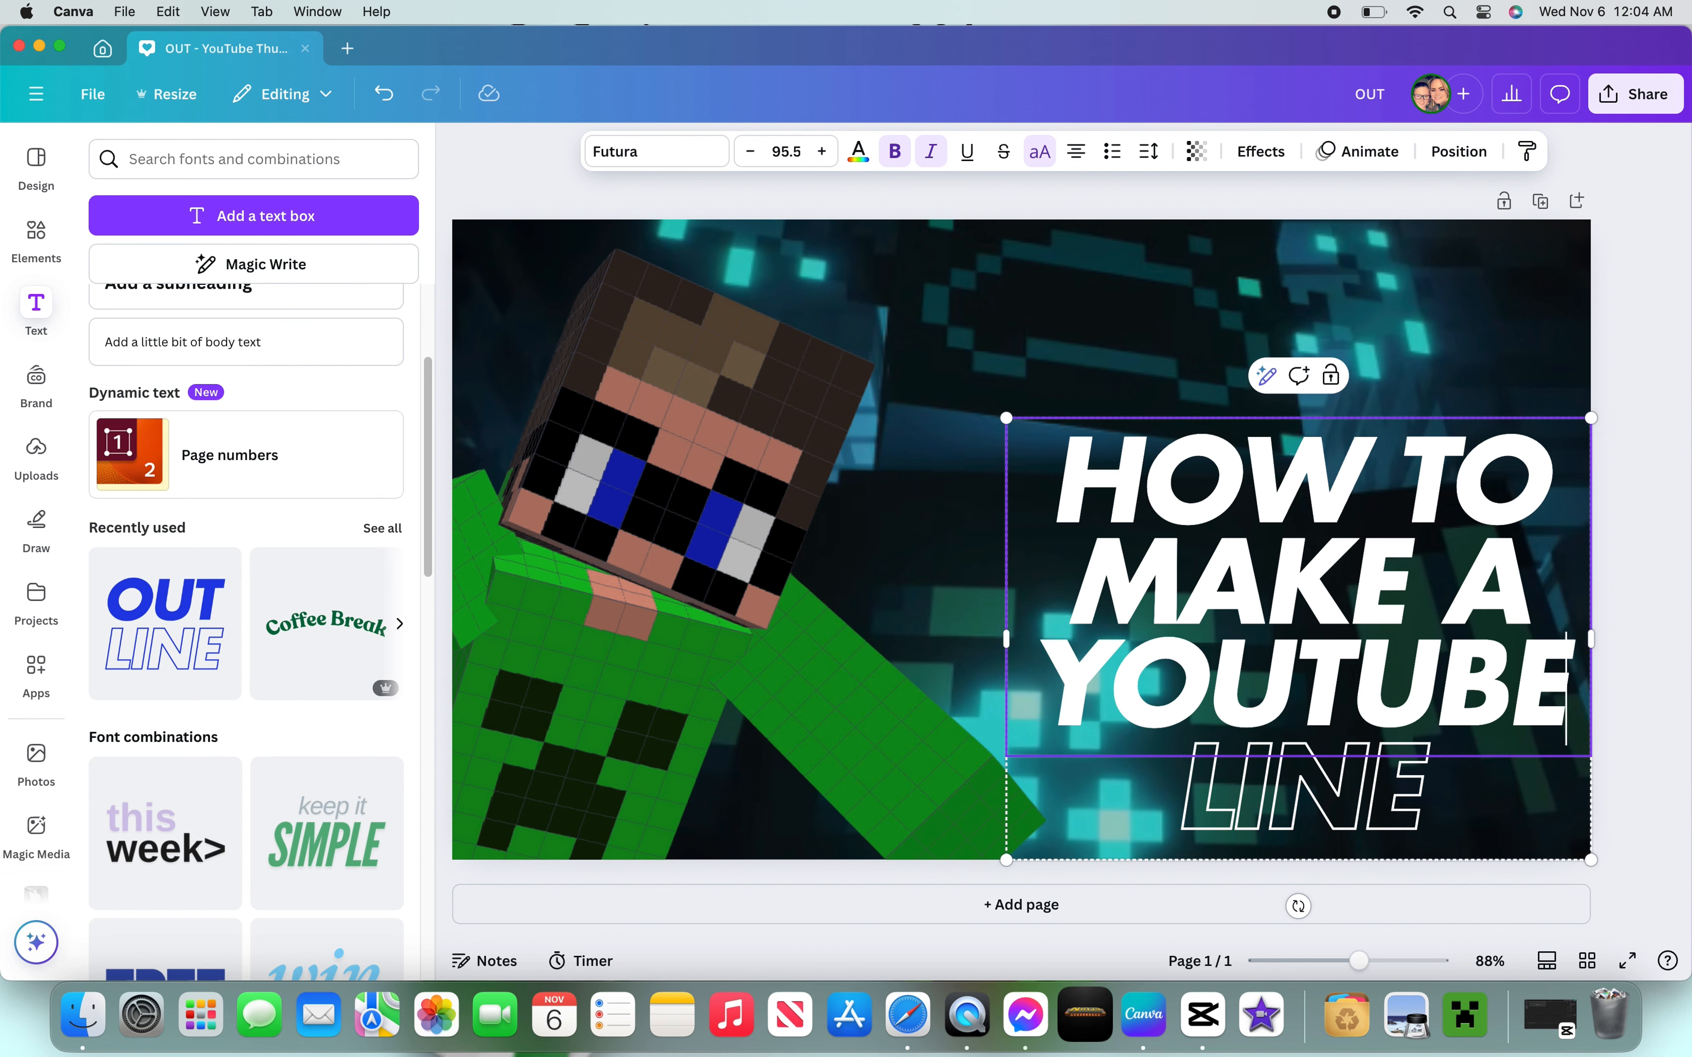
- Reposition the text lines and replace the outlined LINE word with THUMNAIL
drag(1382, 582, 1360, 419)
drag(1429, 799, 1429, 691)
double_click(1449, 687)
key(BackSpace)
text(THUM)
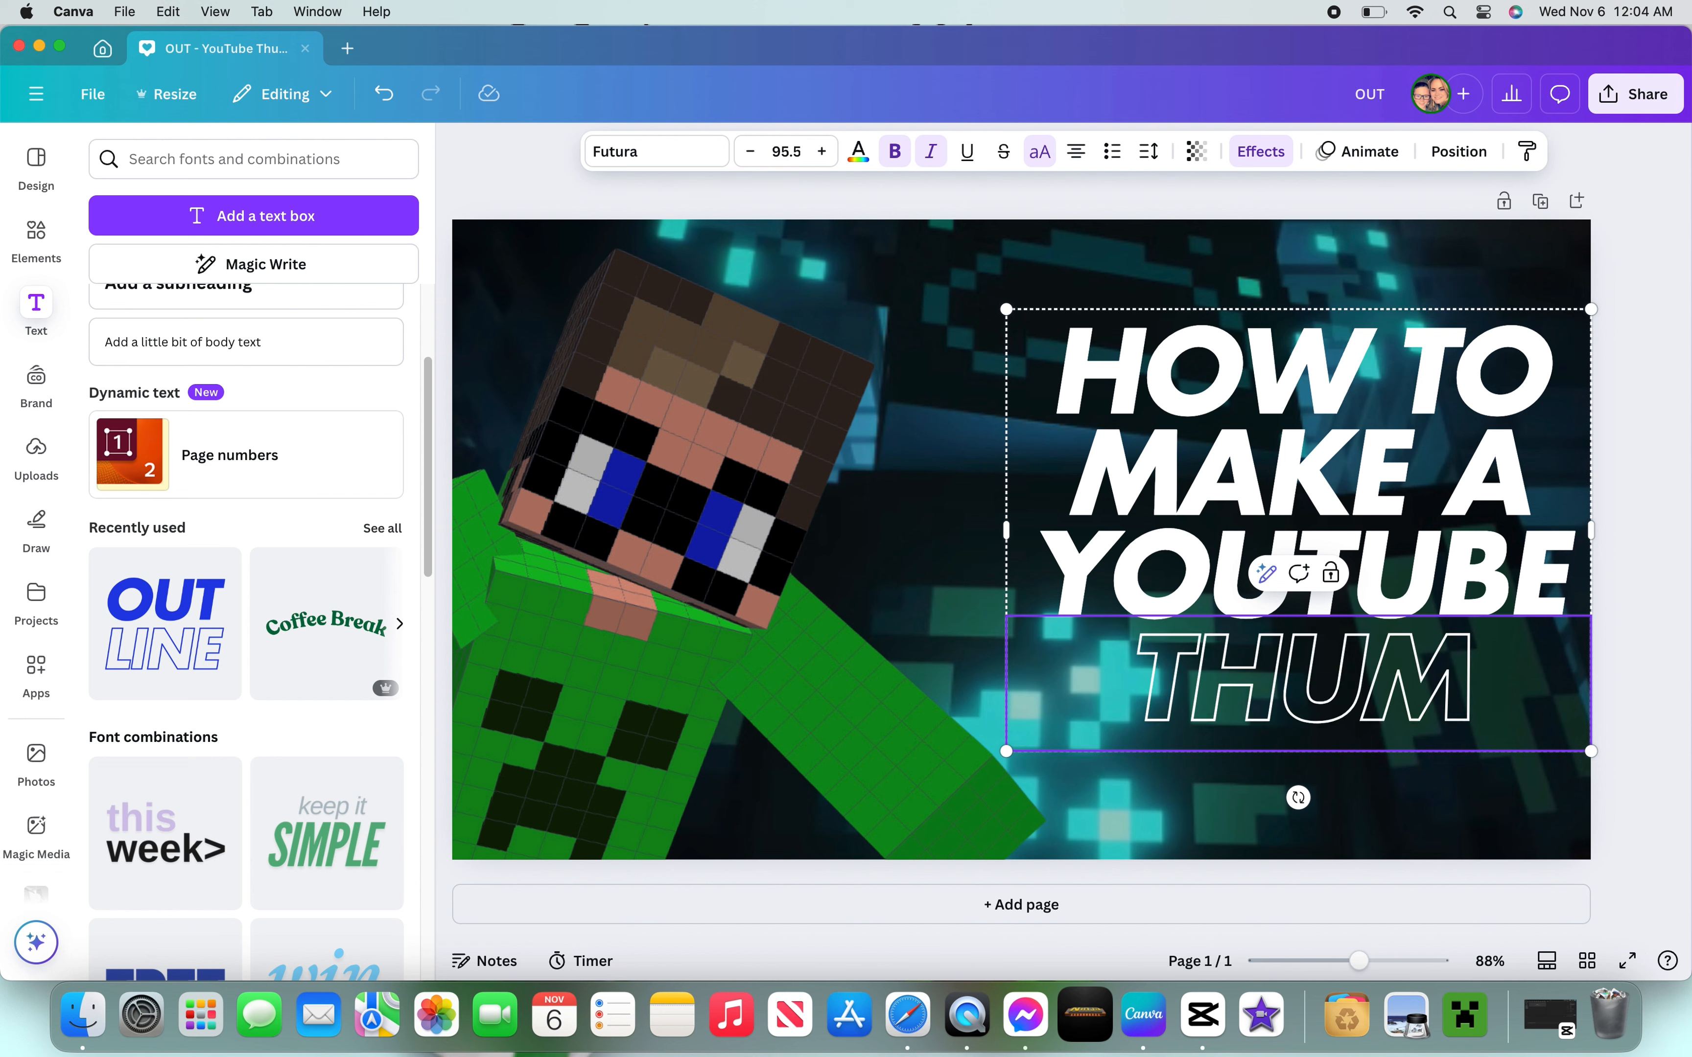
text(NAIL)
- Resize and rearrange the text so THUMNAIL fits on one line beneath YOUTUBE in the right half
click(1654, 442)
drag(1581, 710, 1537, 703)
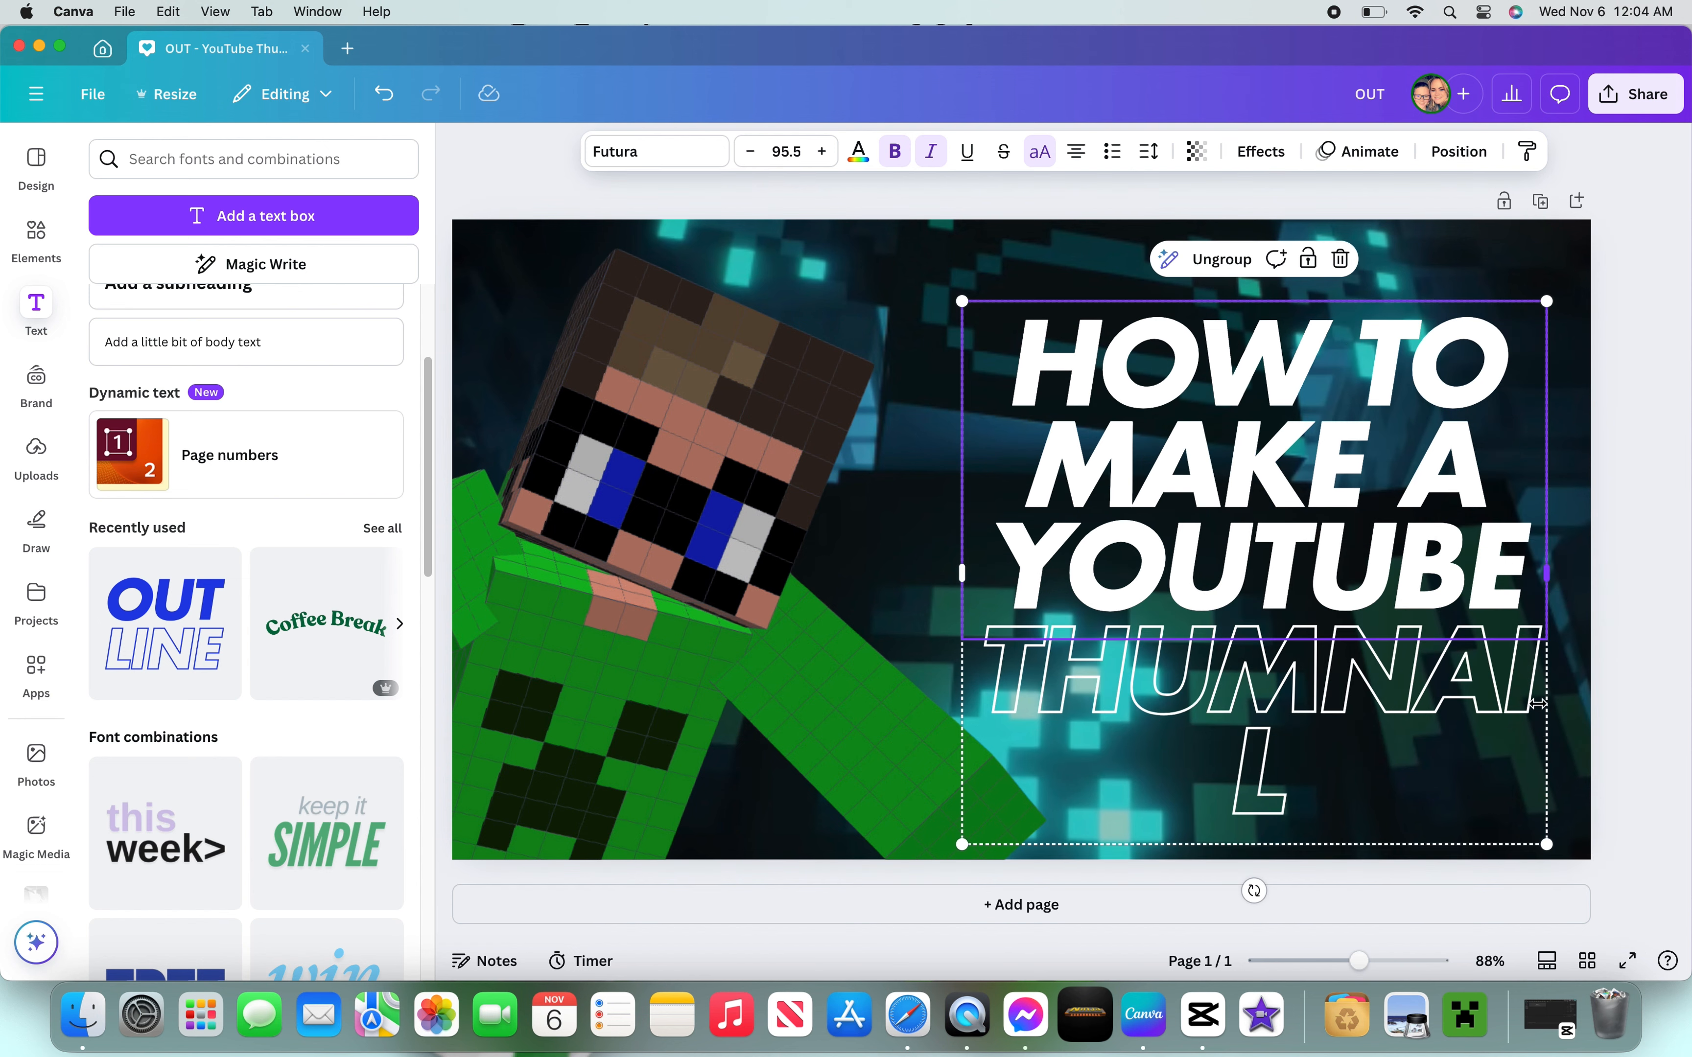
drag(1546, 843, 1646, 876)
drag(1398, 602, 1206, 524)
drag(1418, 827, 1241, 657)
drag(1181, 483, 1397, 537)
drag(1258, 536, 1460, 577)
click(1639, 636)
click(1622, 694)
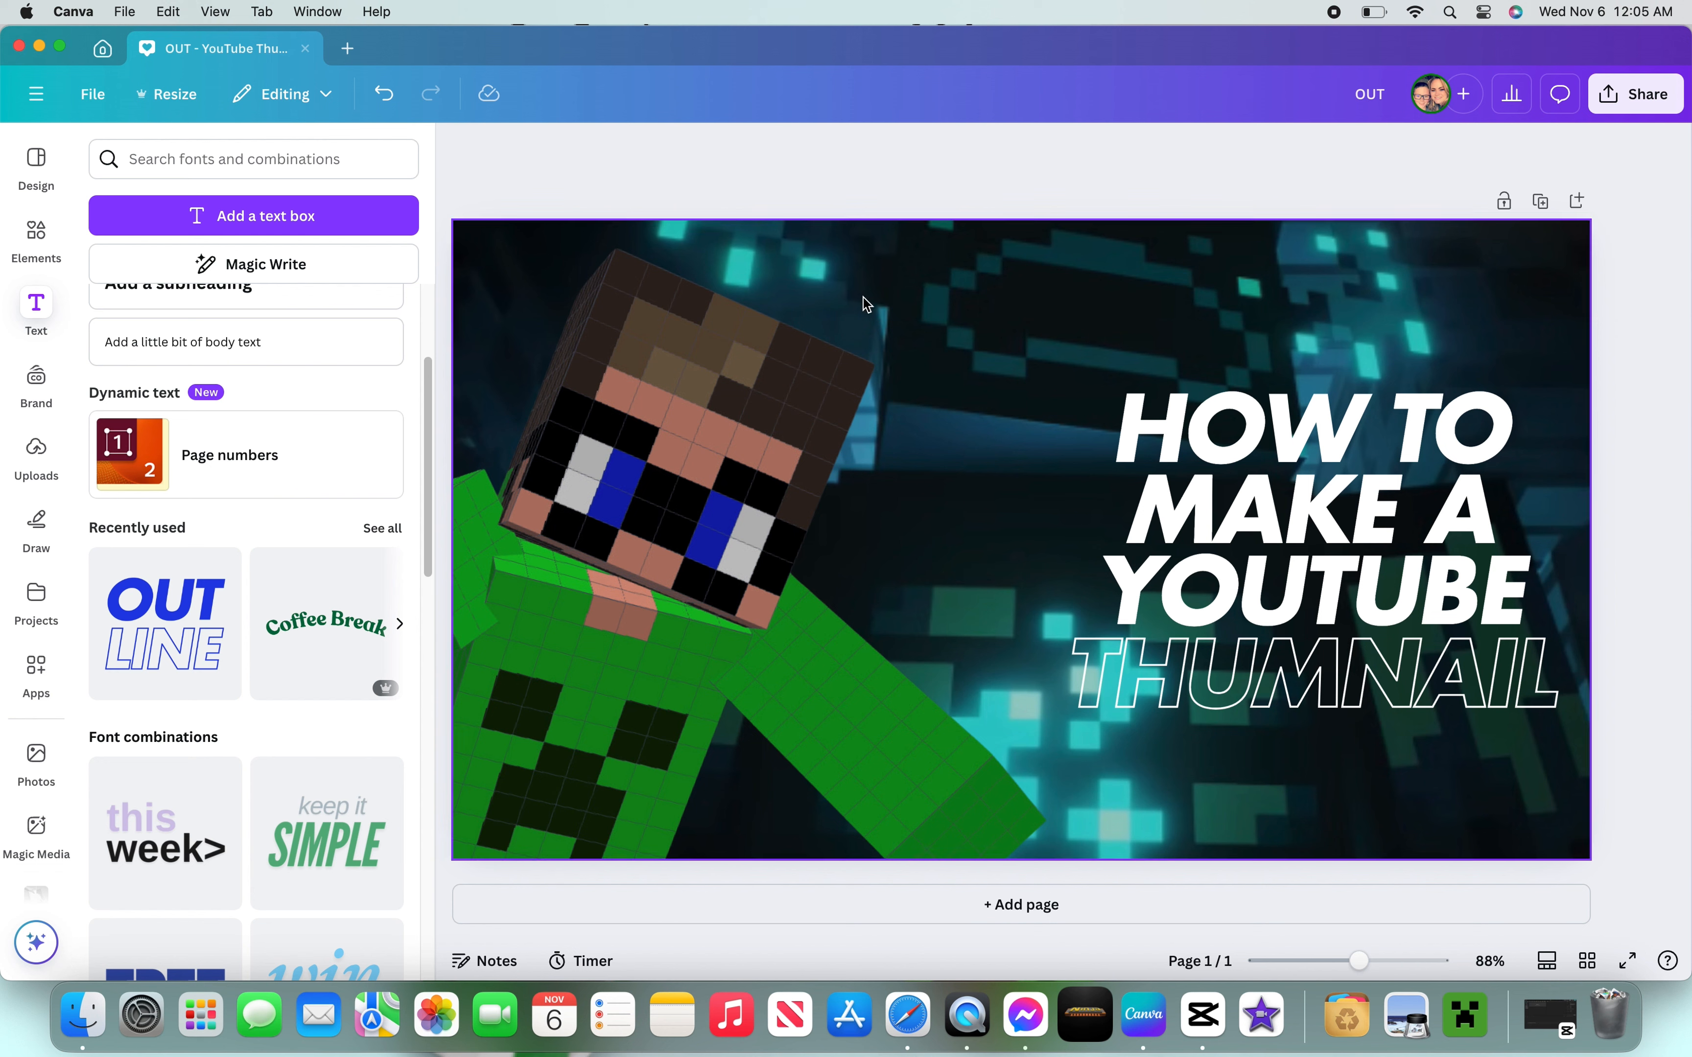
- Apply the Belvedere filter to both the background image and the skin image
click(1078, 248)
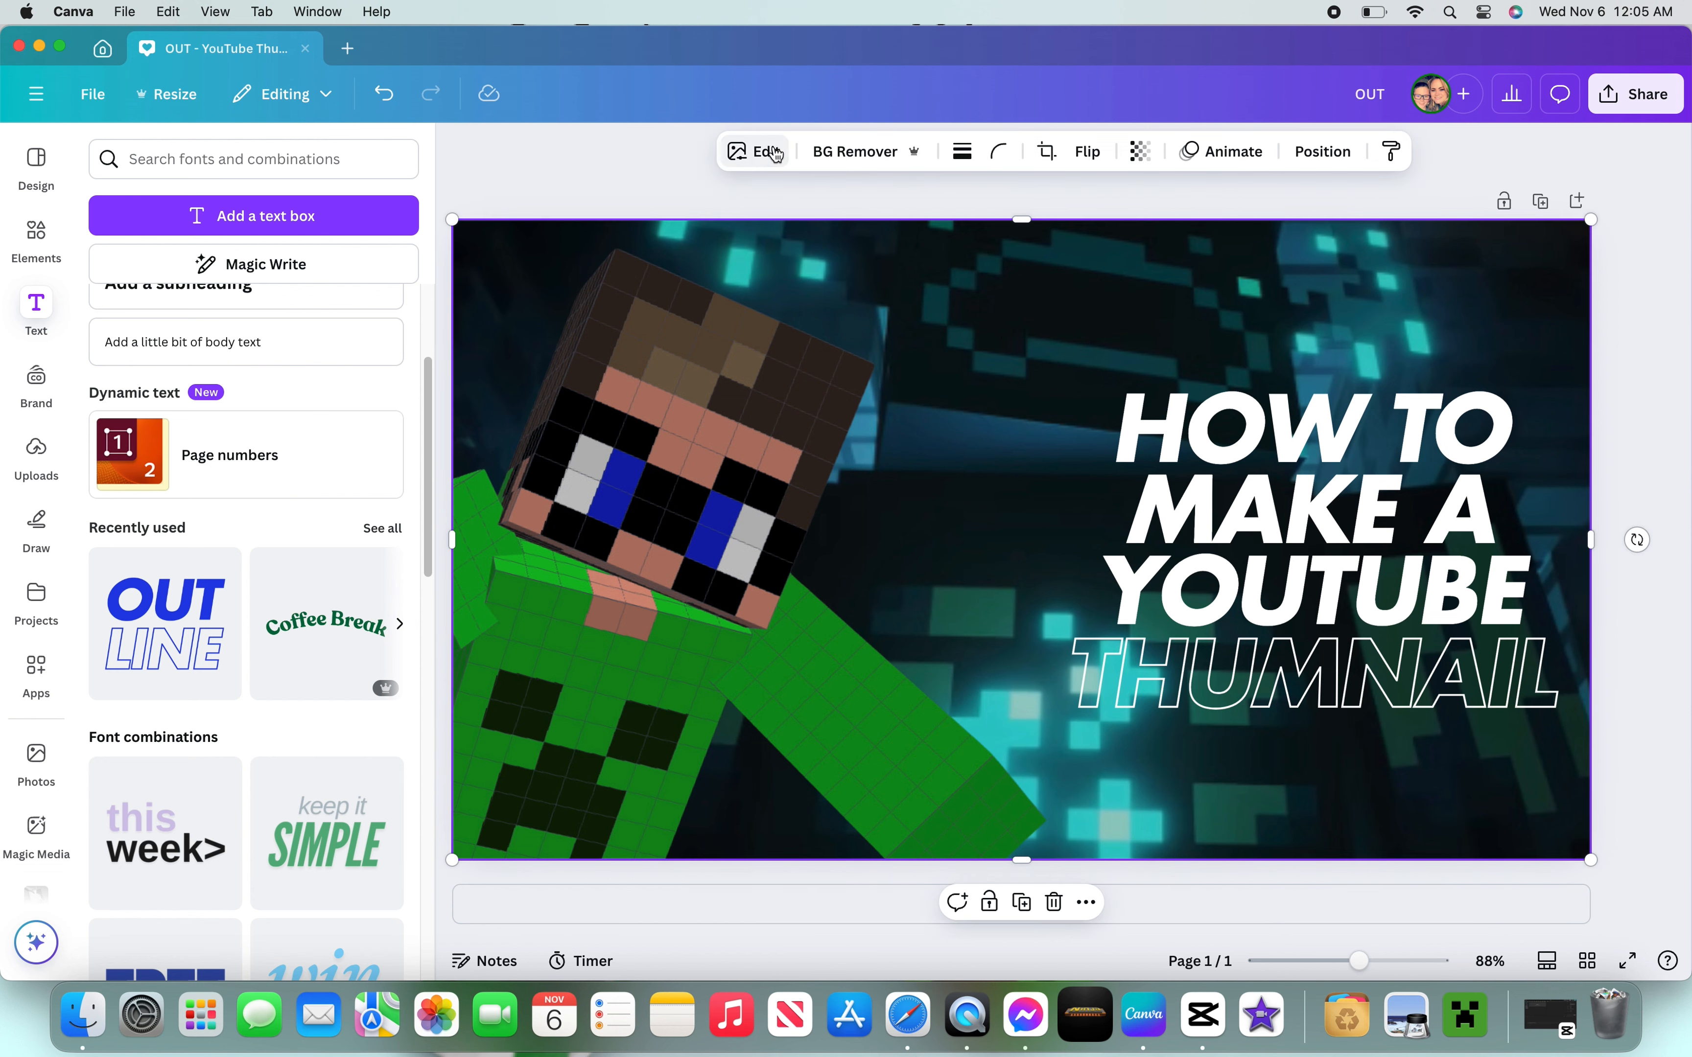
click(730, 155)
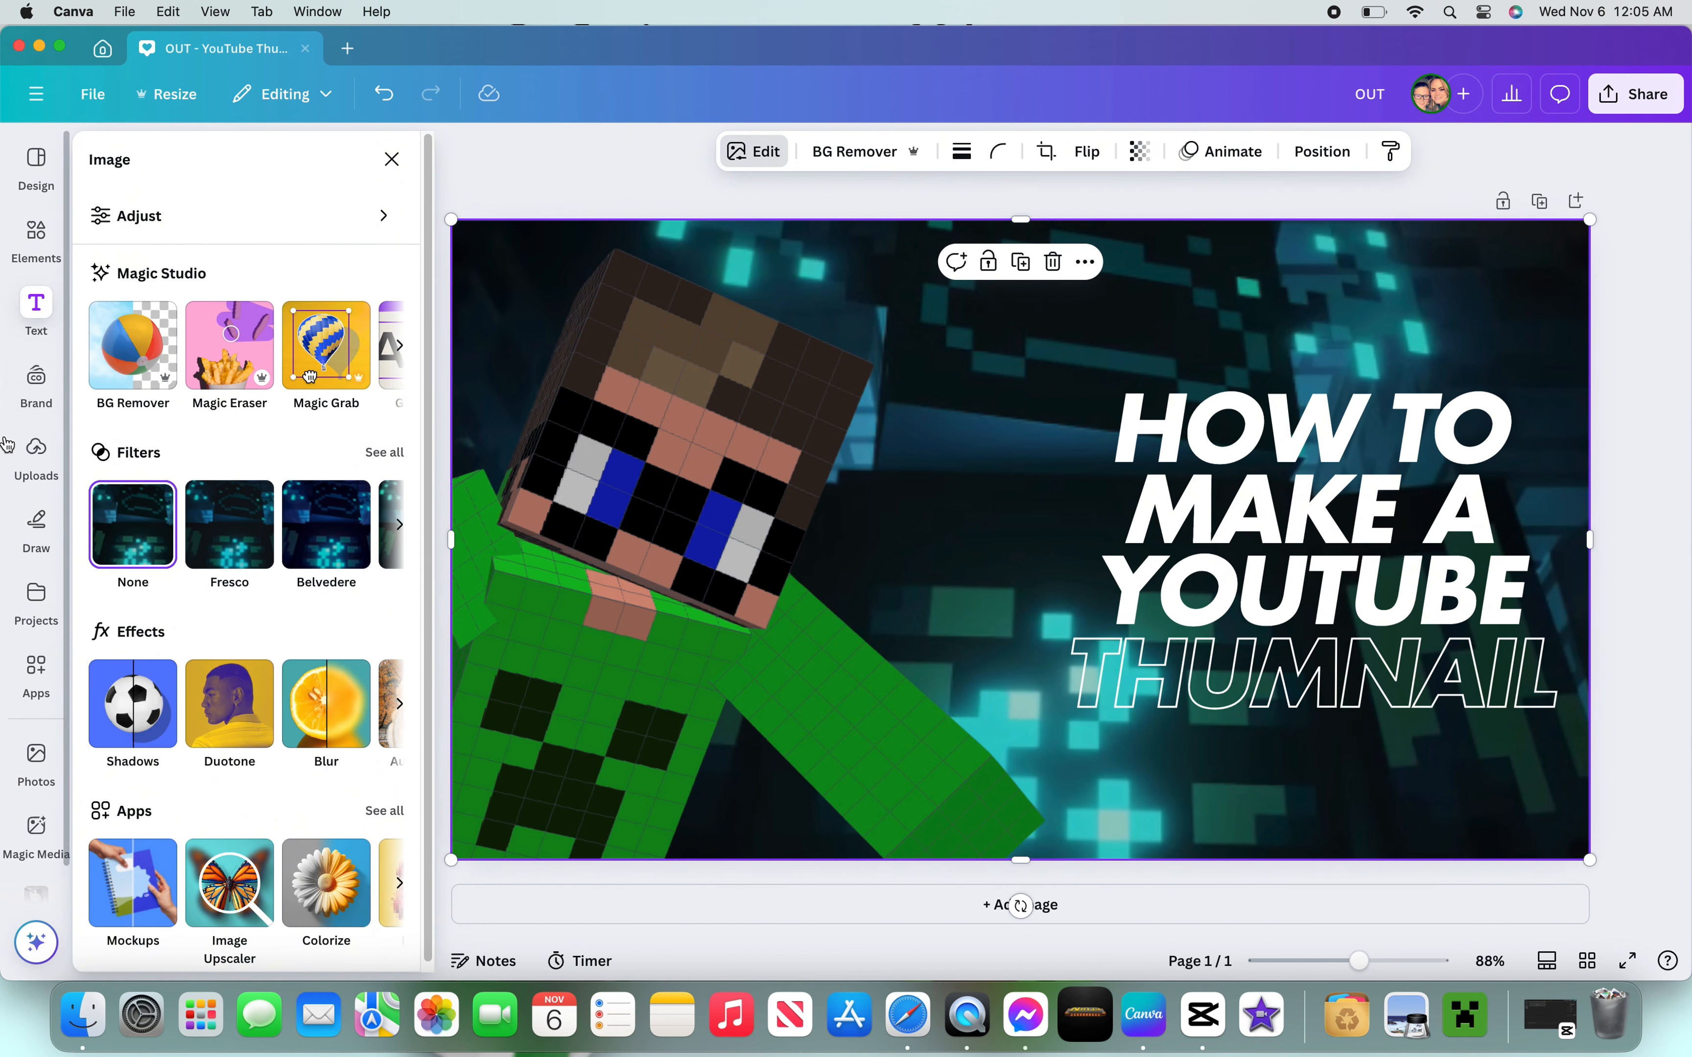
click(208, 508)
click(305, 517)
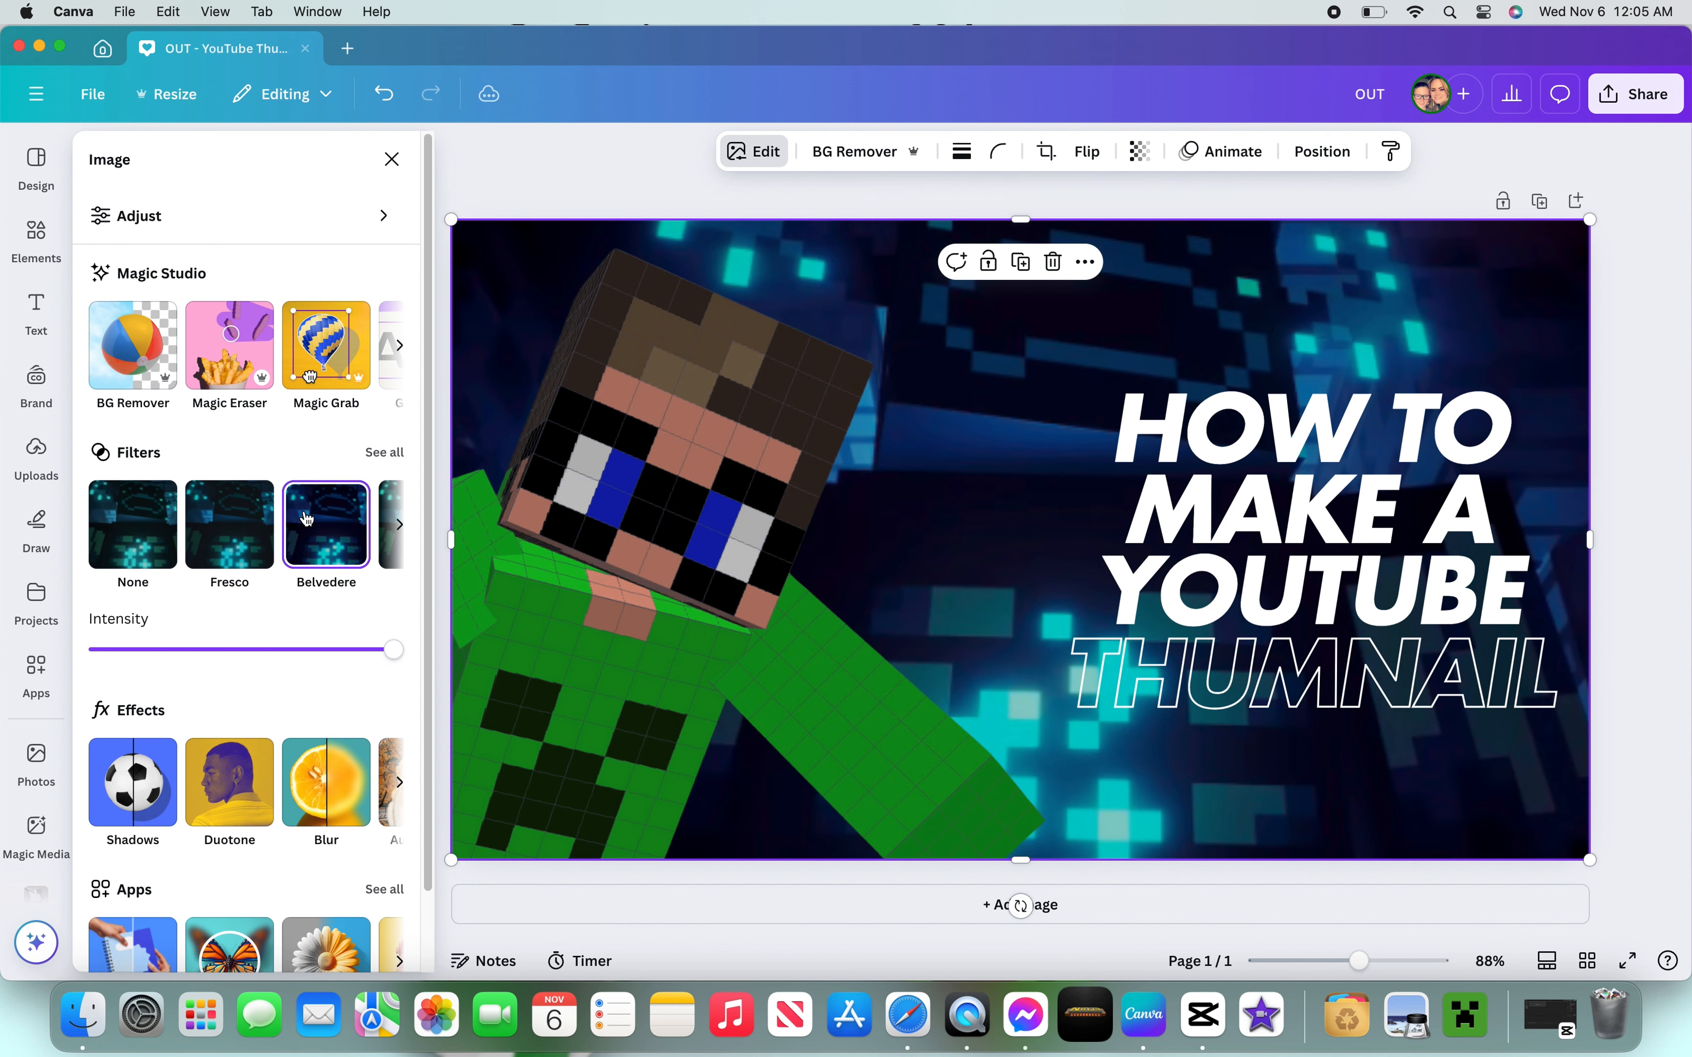
click(664, 531)
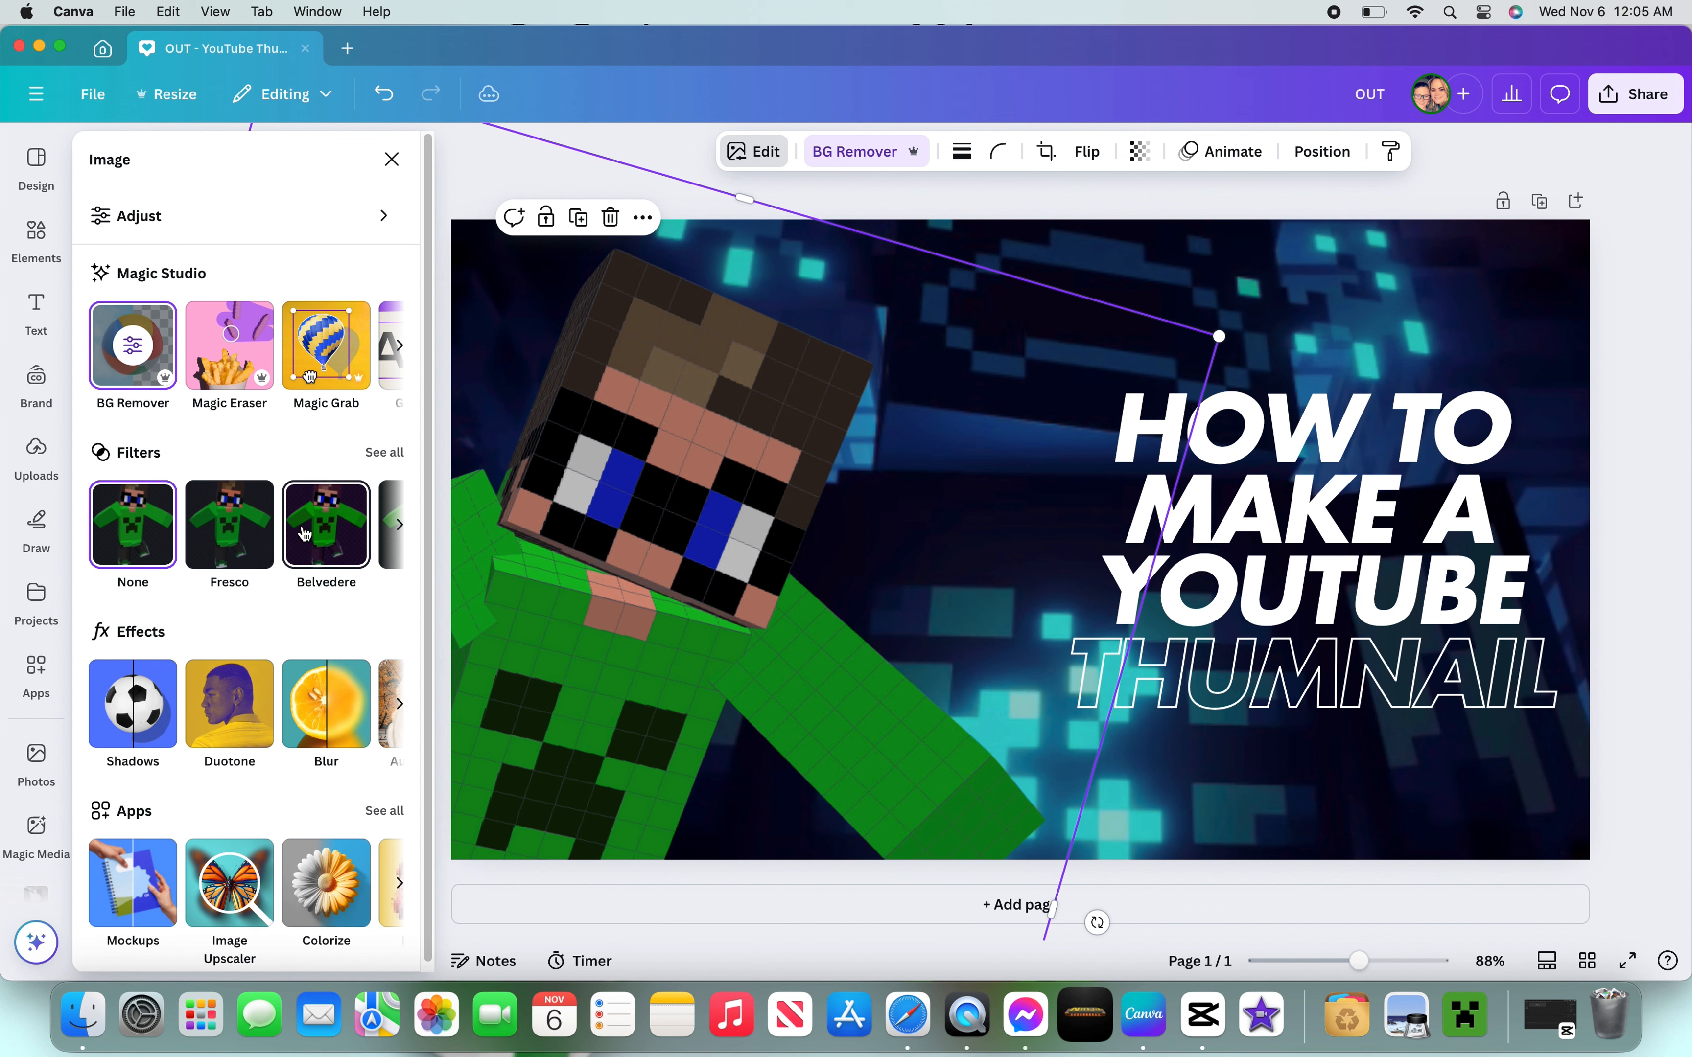
click(305, 534)
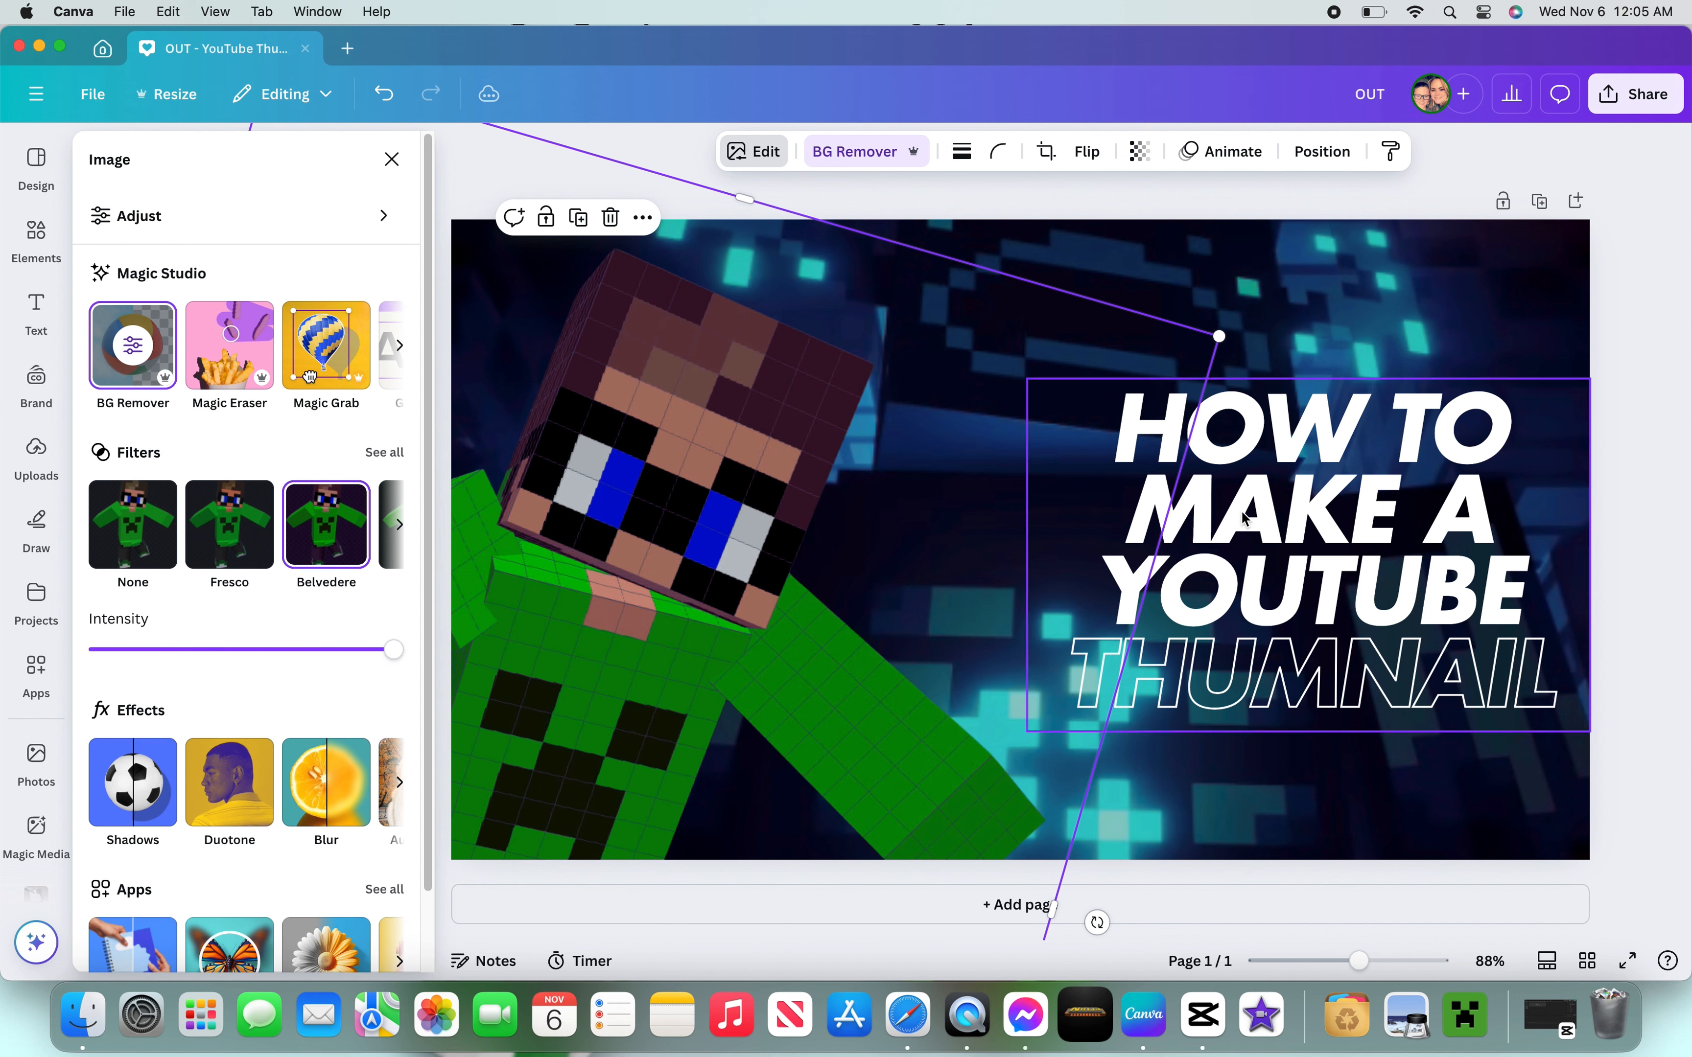
- Try the Fresco filter on the skin image, then reset its filter to None
click(222, 529)
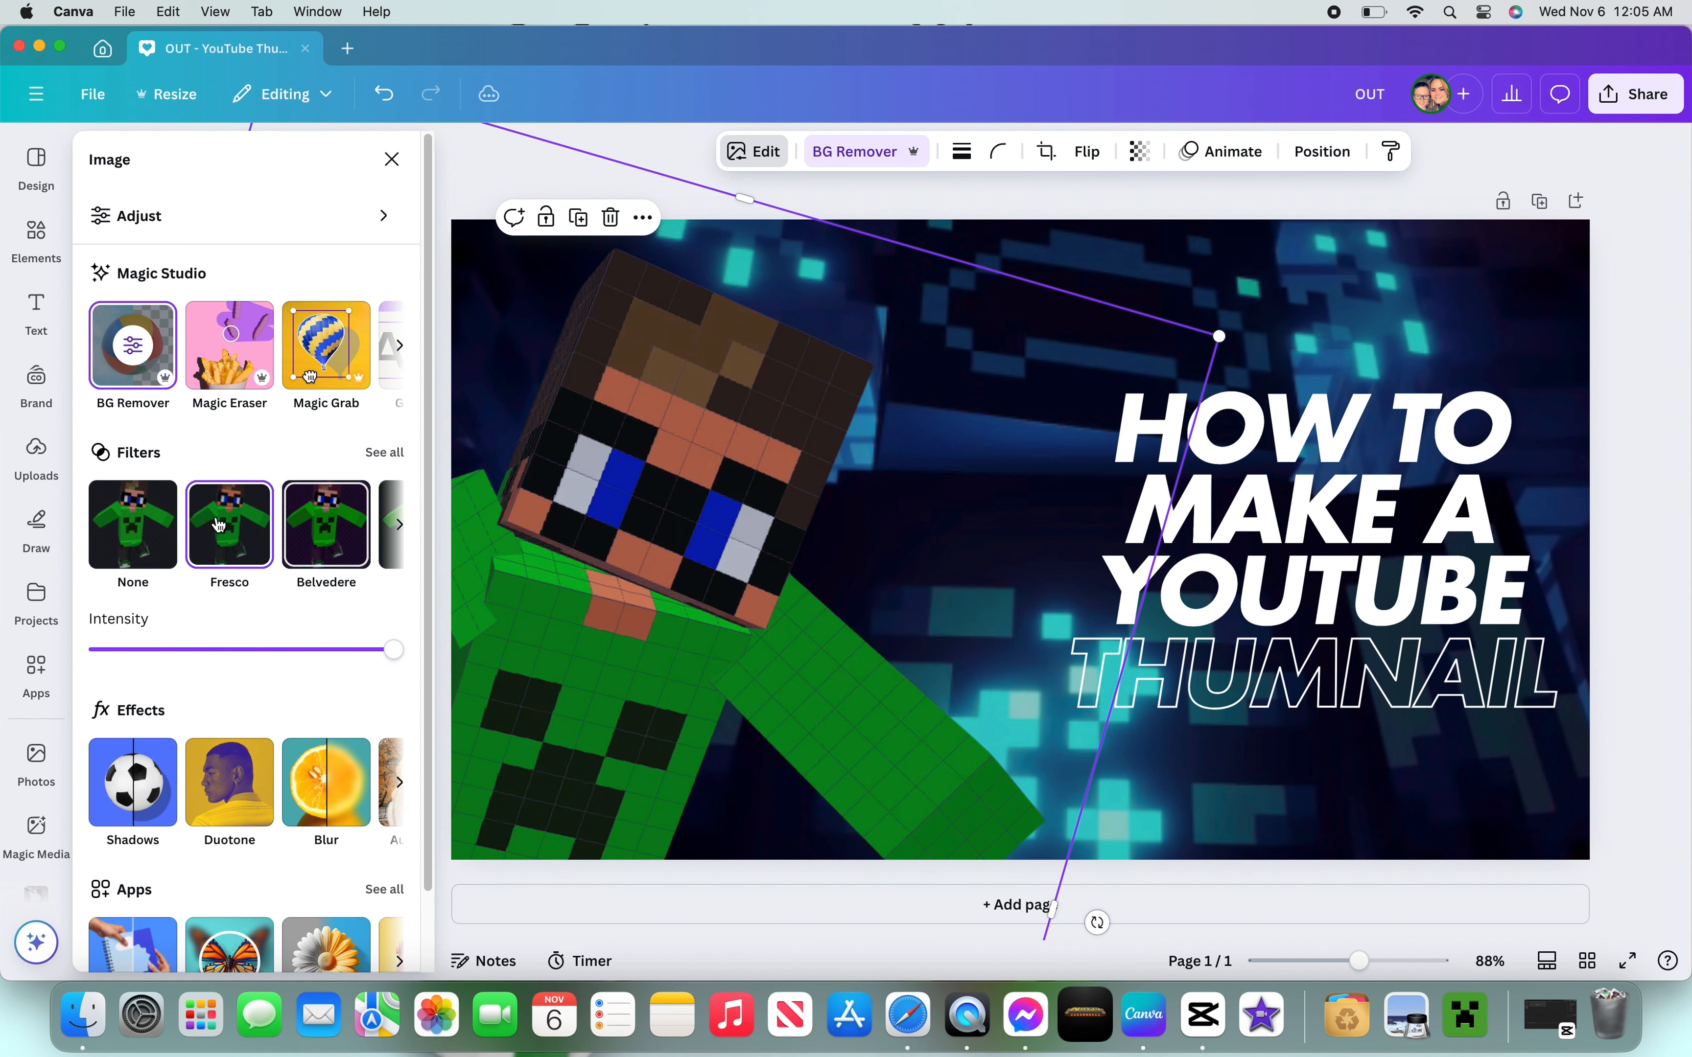
click(121, 542)
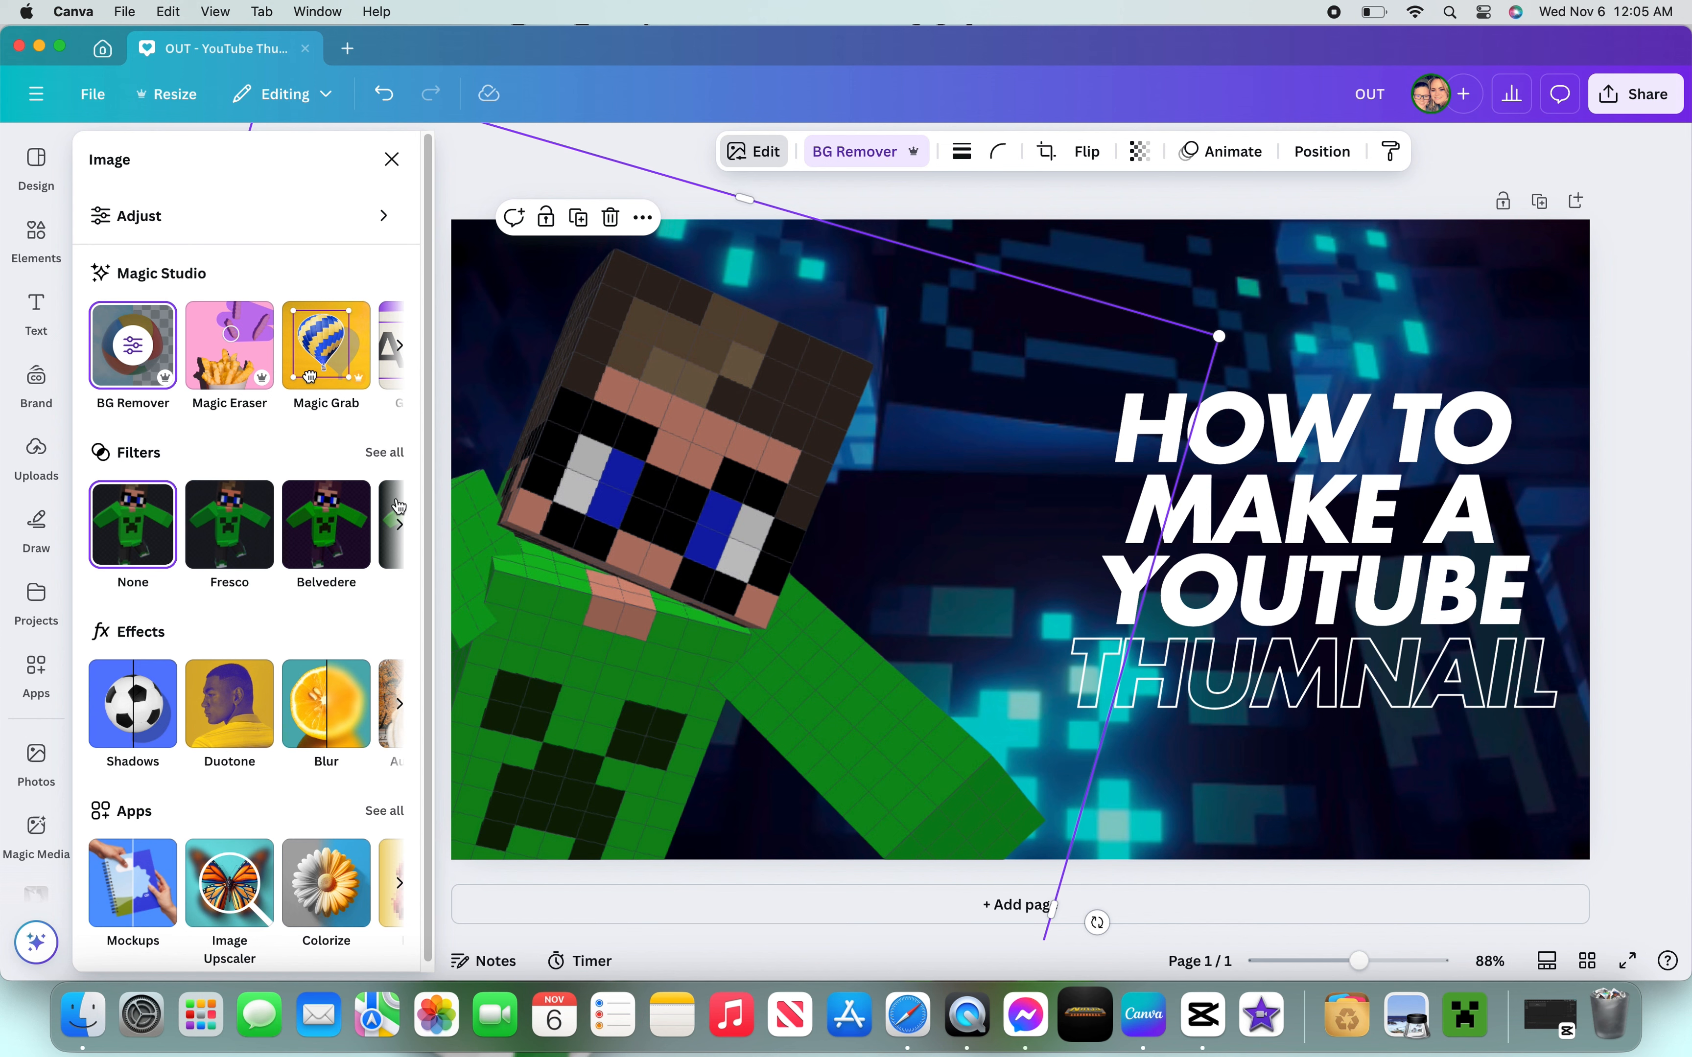
click(1183, 577)
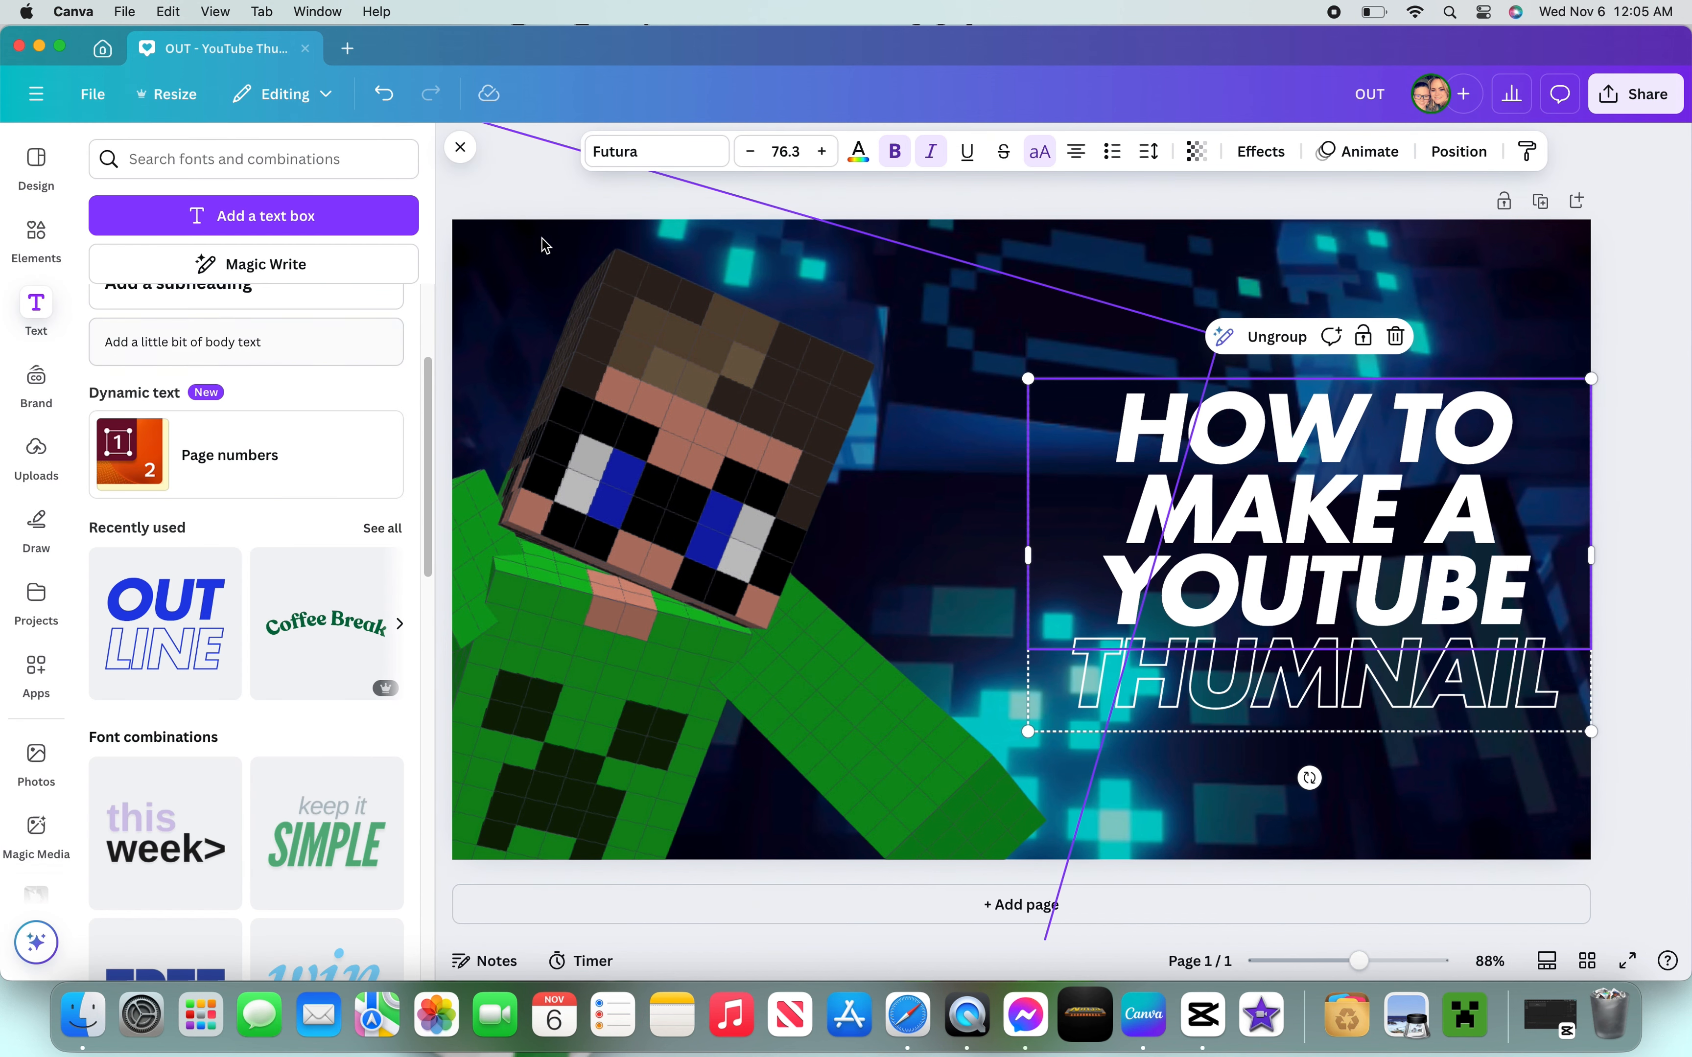
click(605, 200)
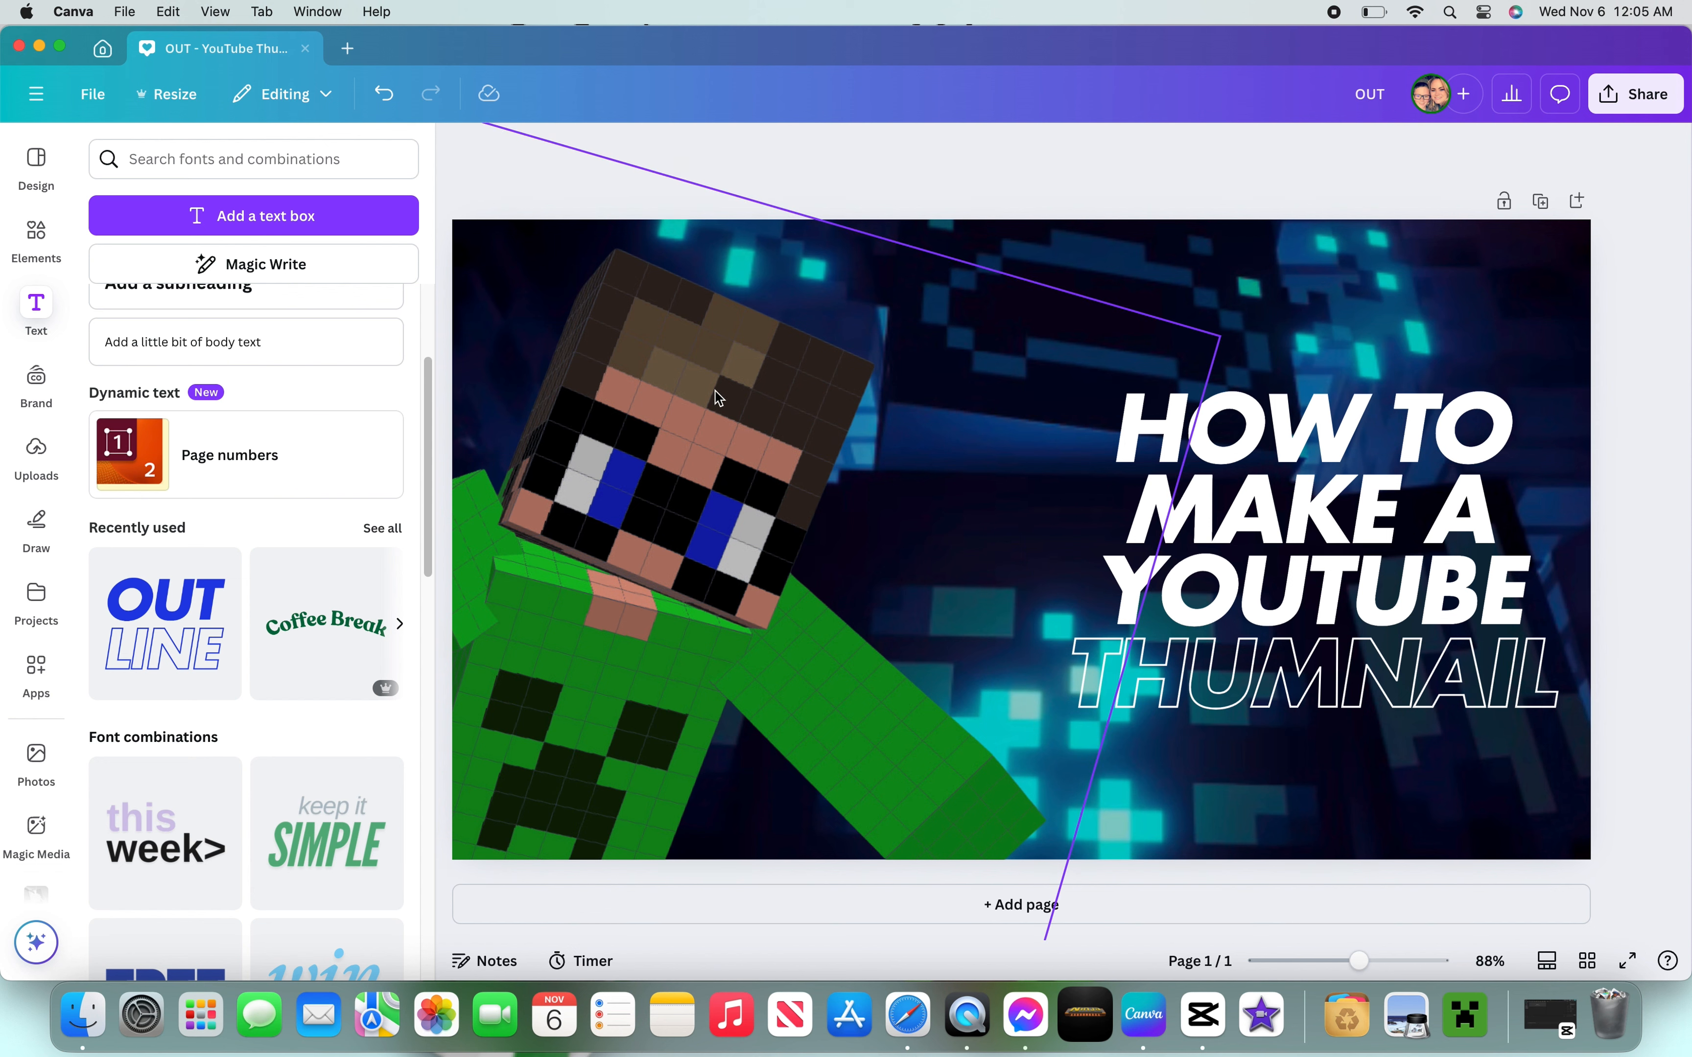
- Compare shadow effects on the skin image and apply the Backdrop shadow
click(701, 409)
click(758, 151)
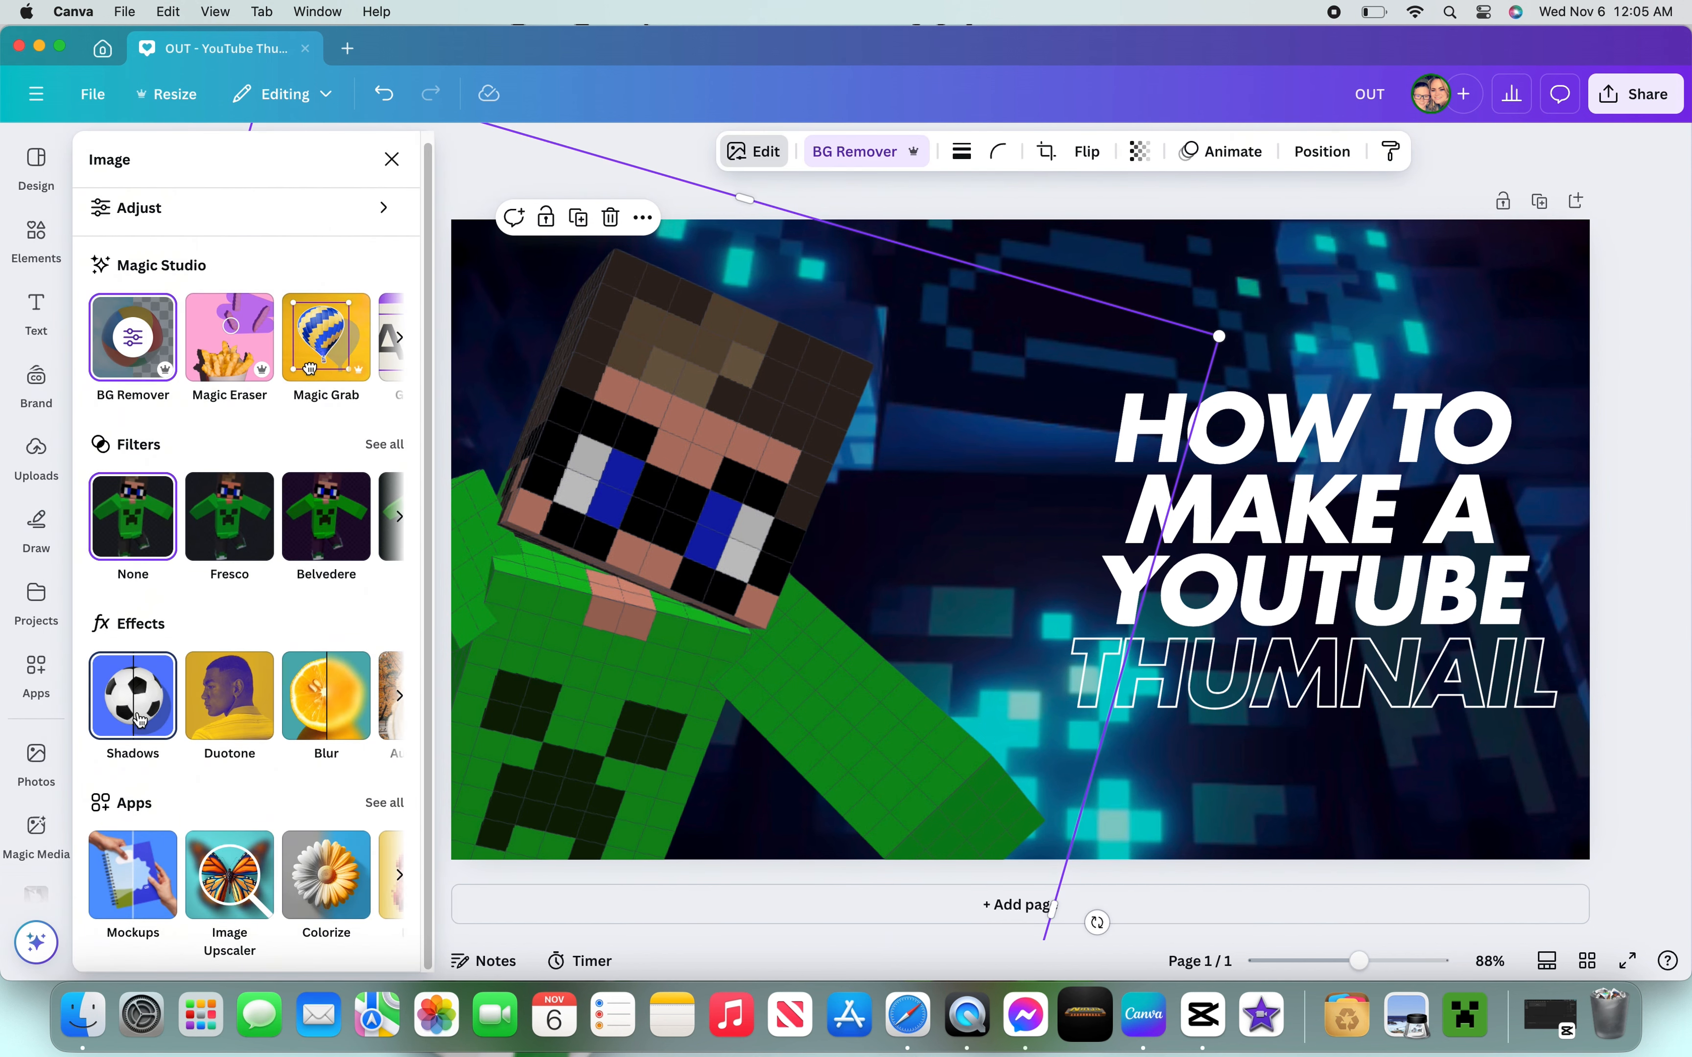
click(136, 716)
click(143, 381)
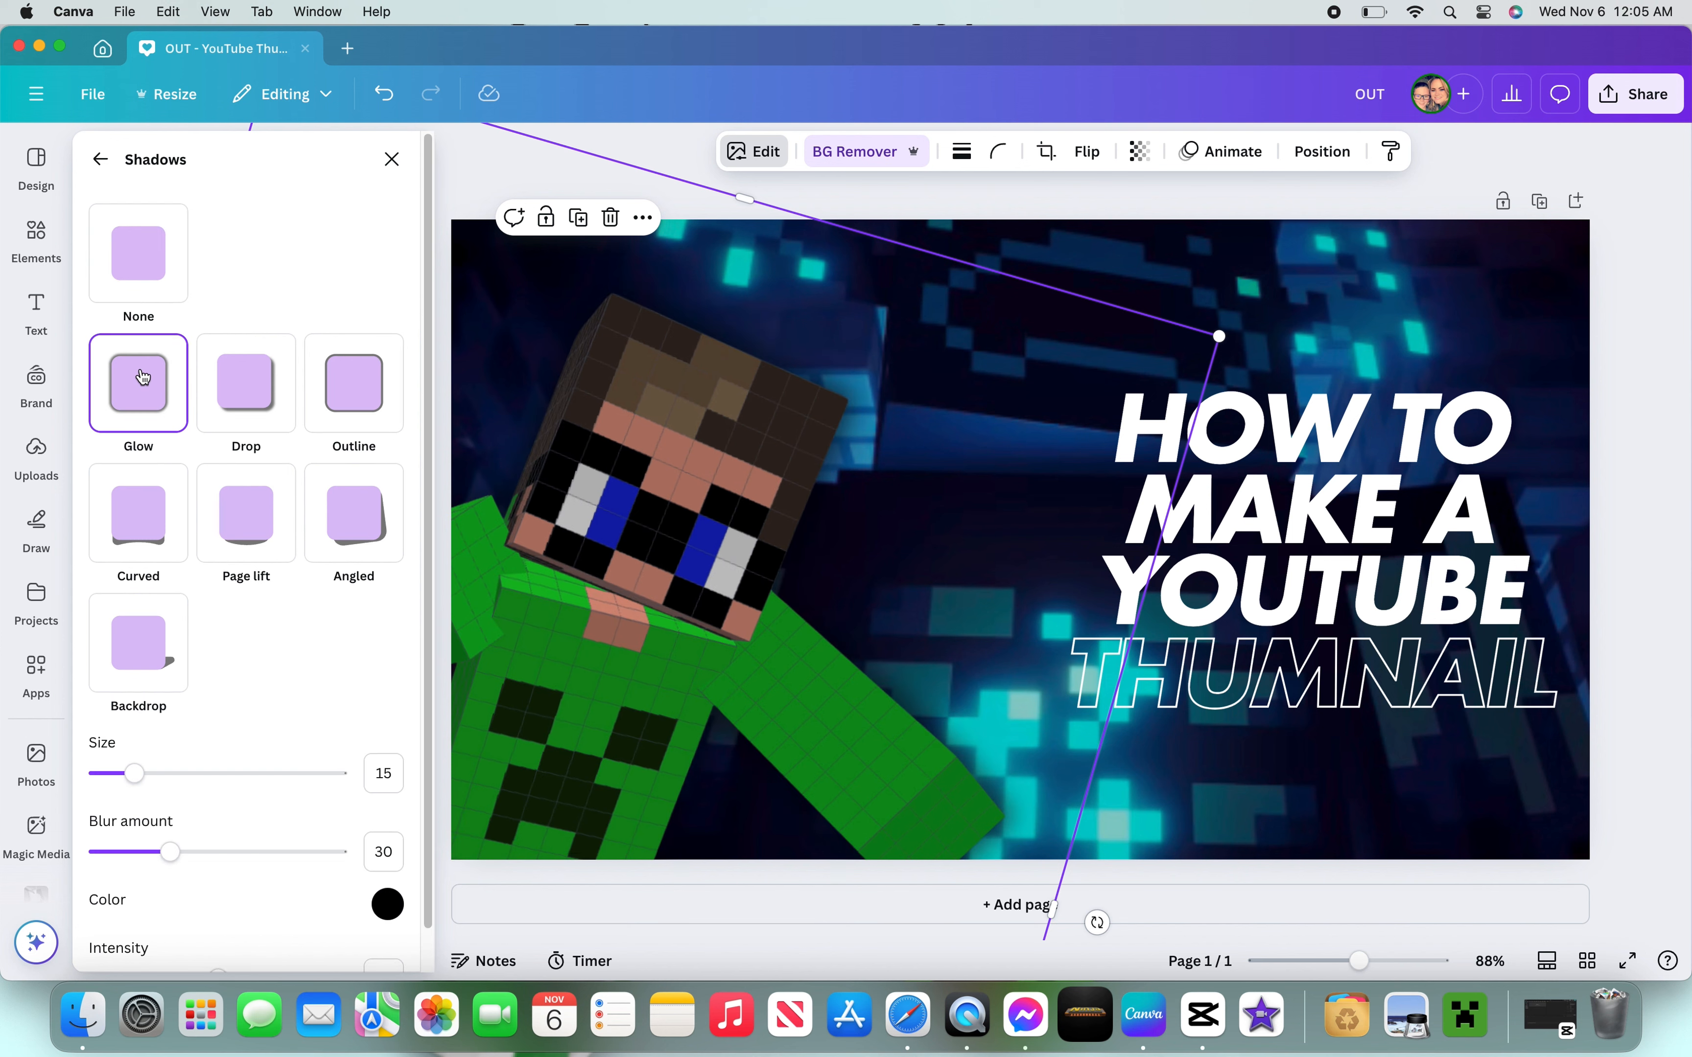
click(247, 411)
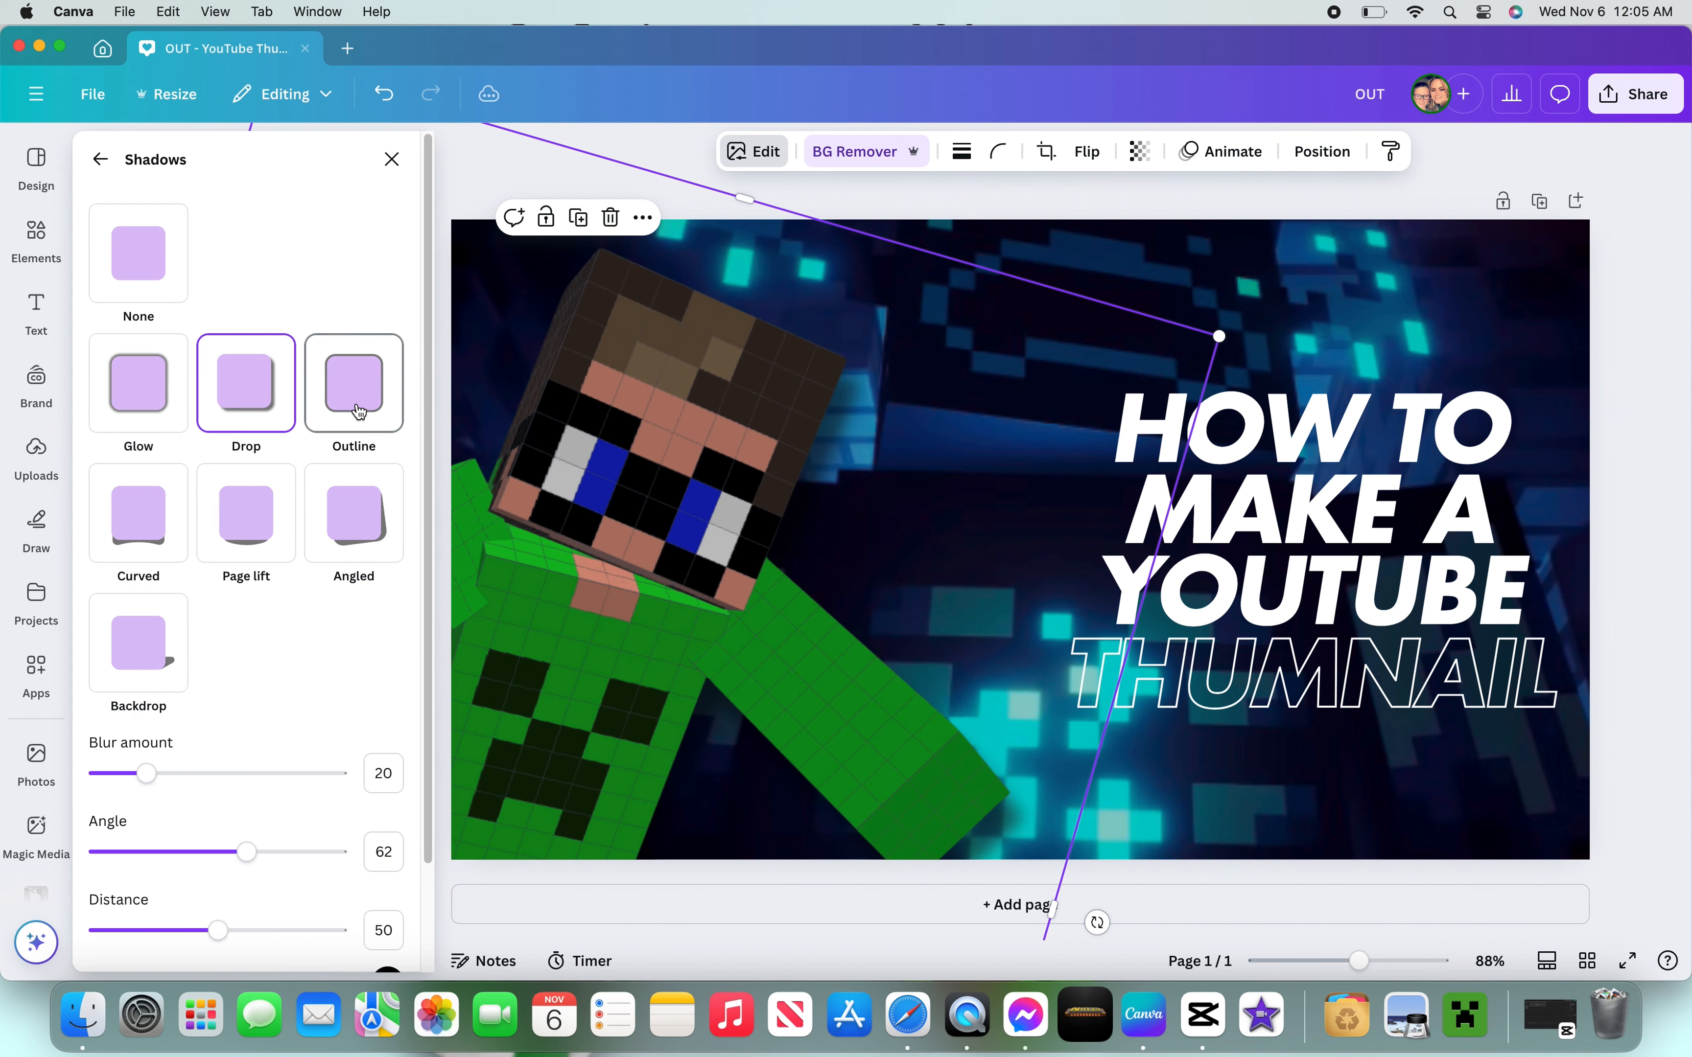
click(358, 411)
click(155, 552)
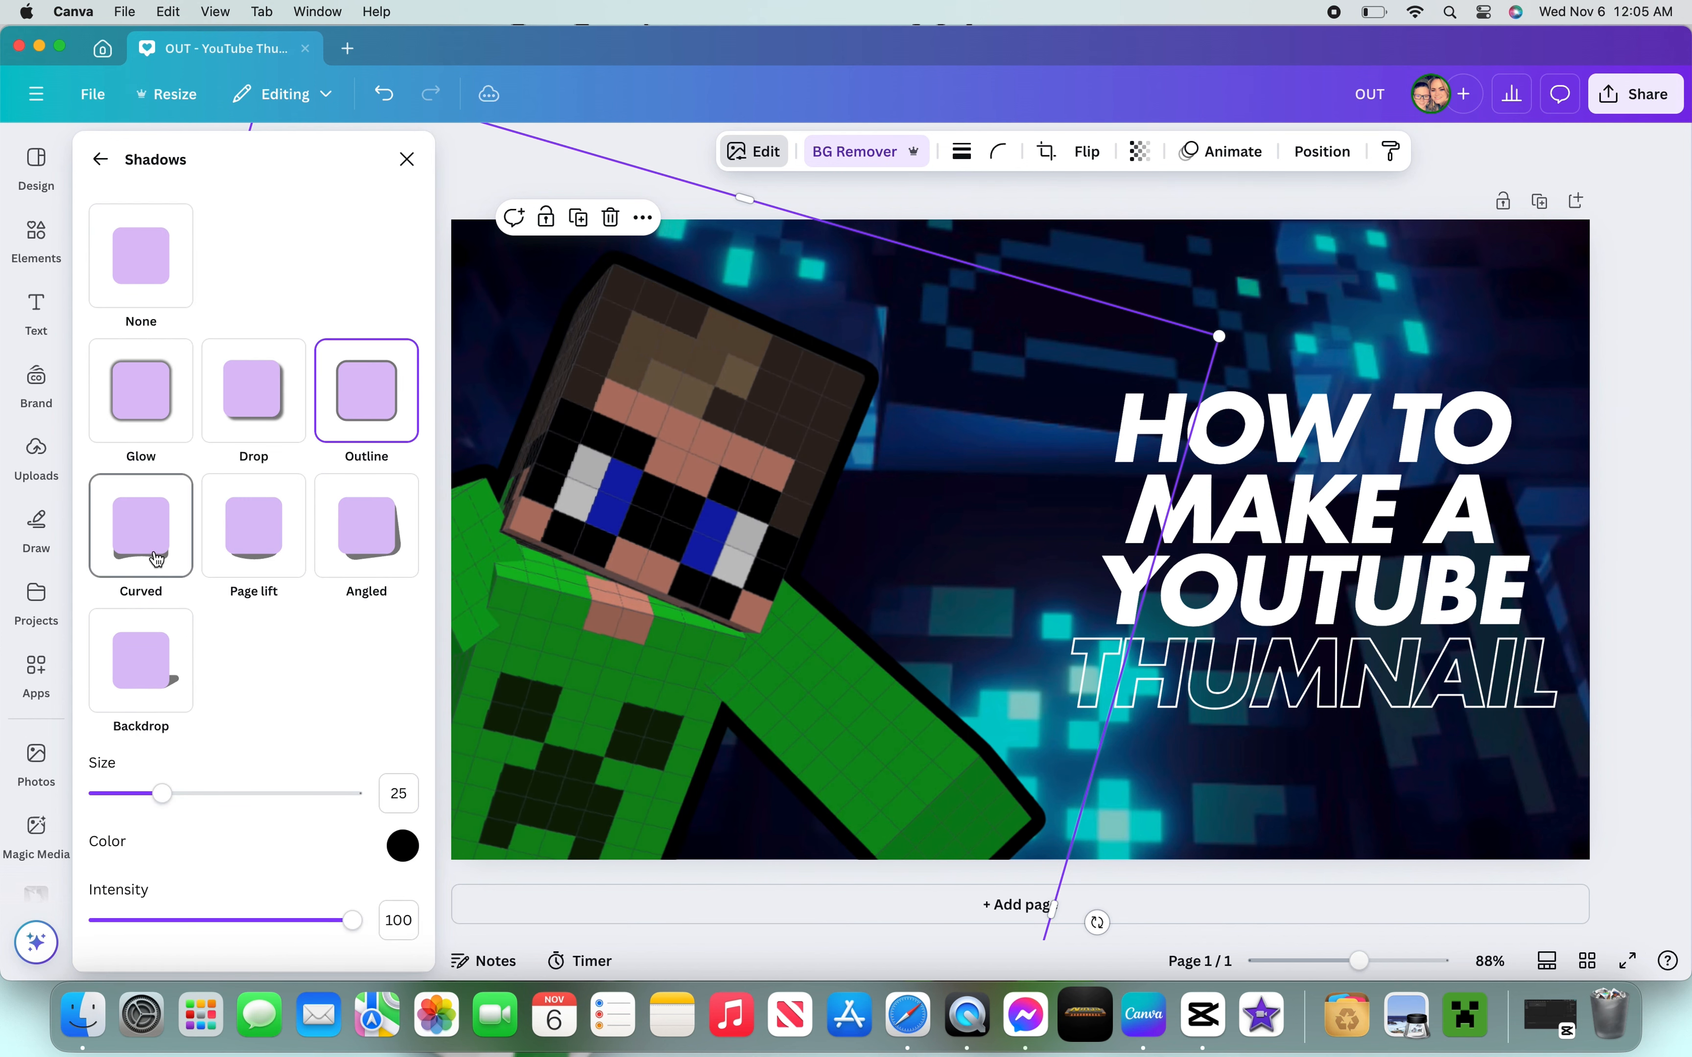
click(263, 543)
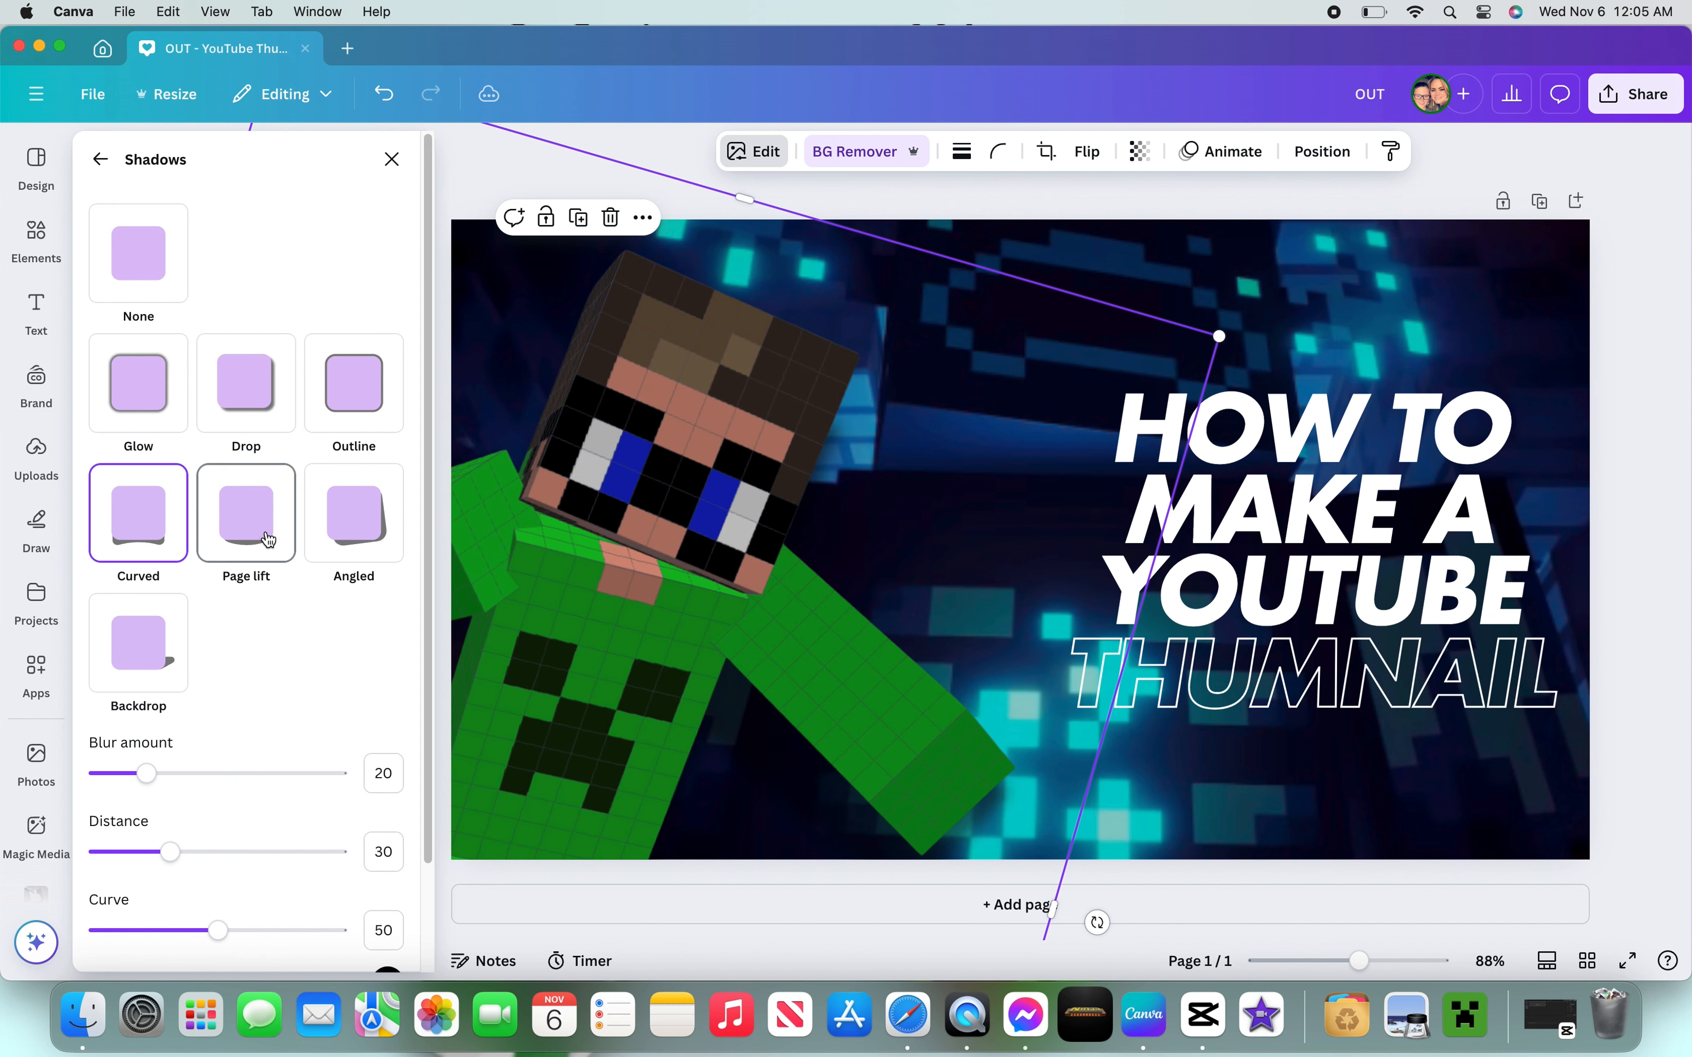
click(336, 537)
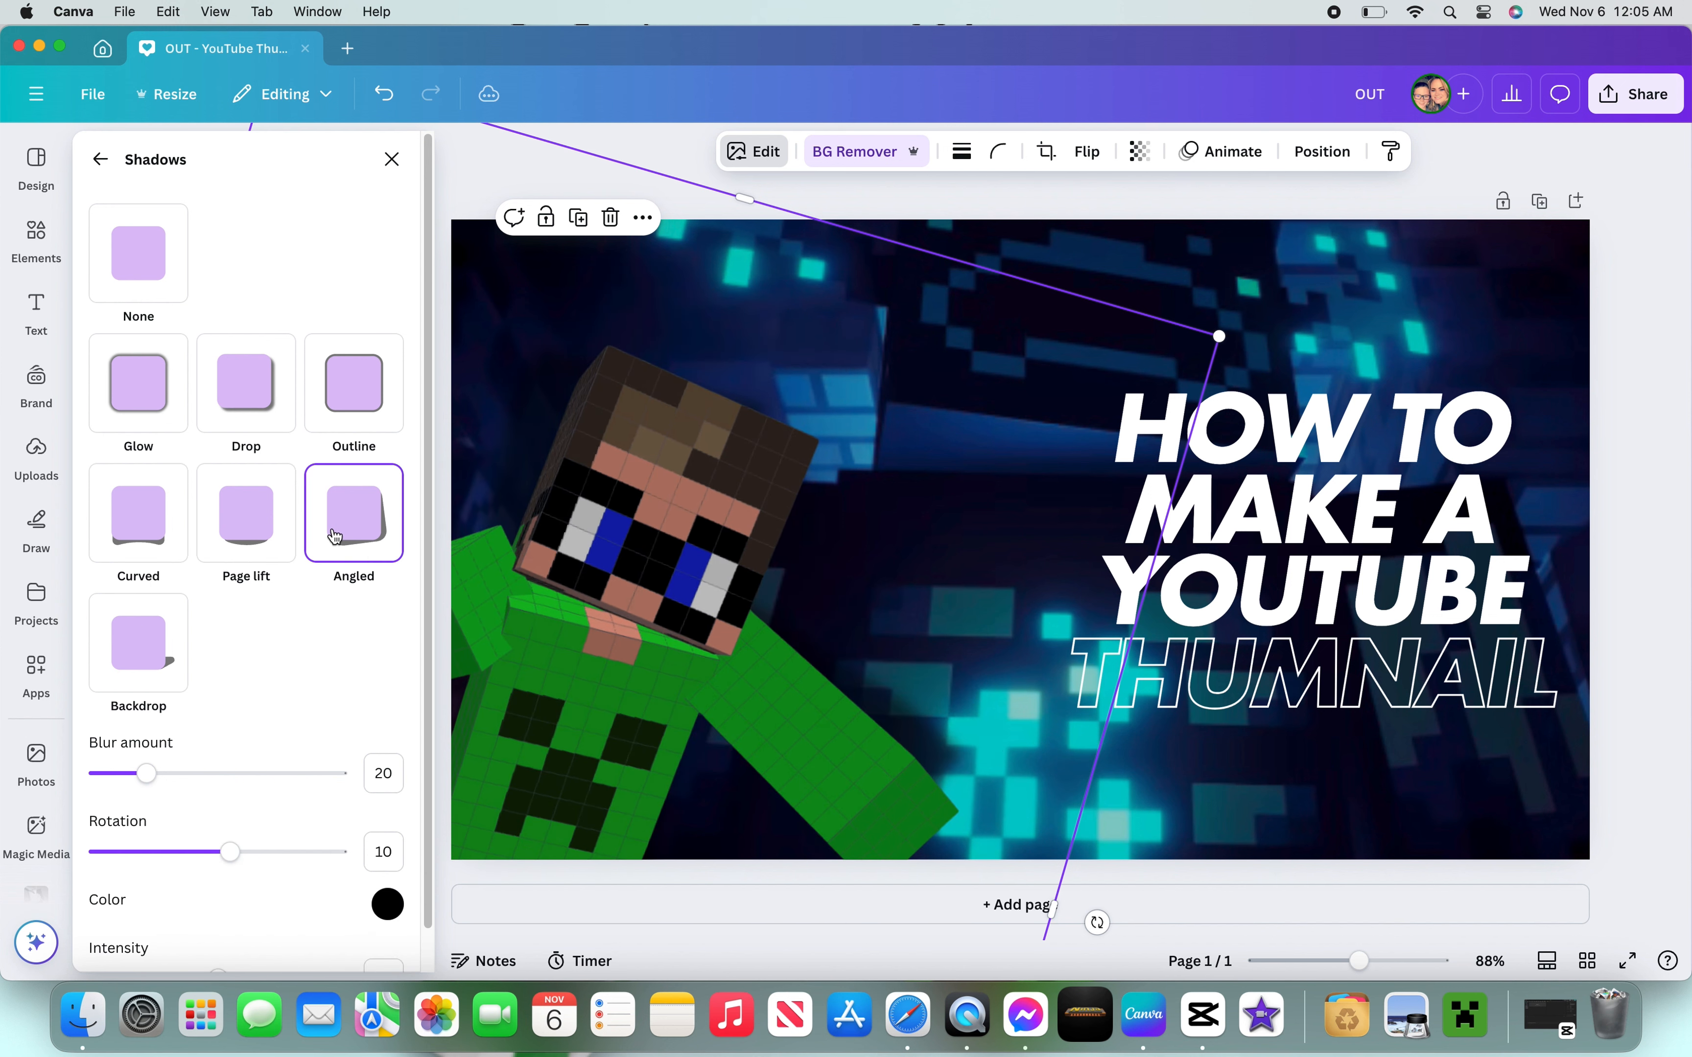
click(135, 646)
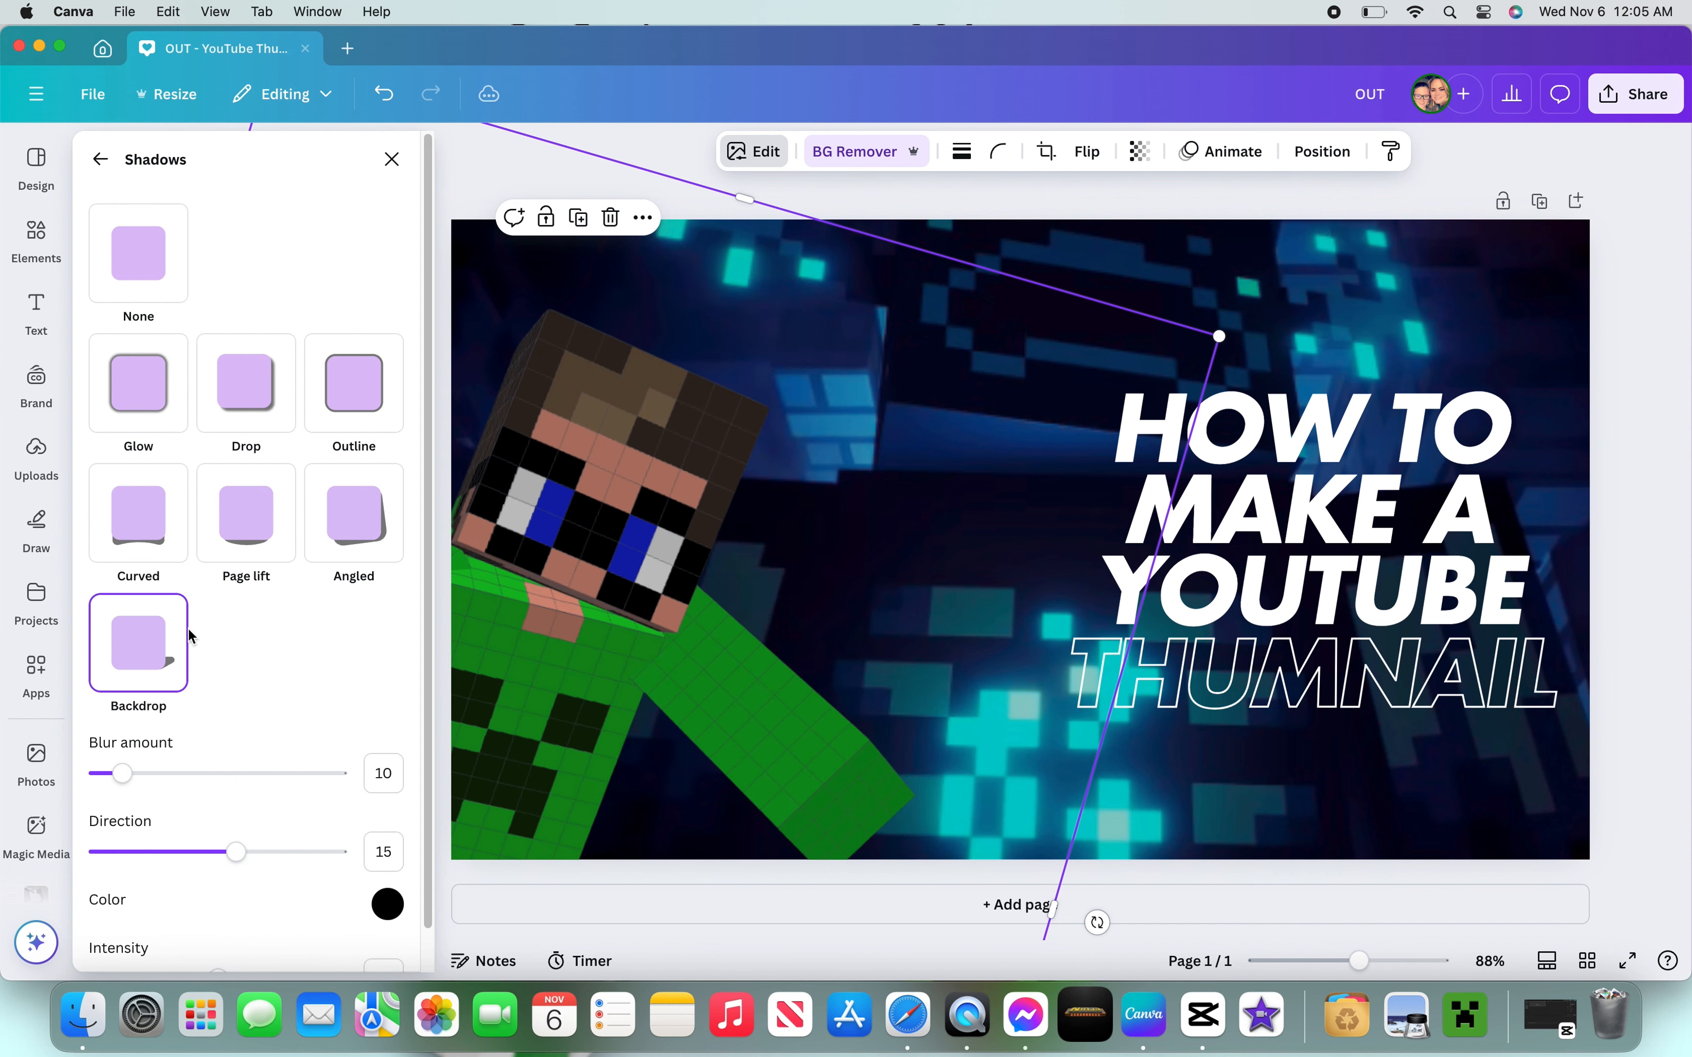
- Enlarge the skin image and reposition it to fill the left side of the thumbnail
drag(655, 634, 775, 617)
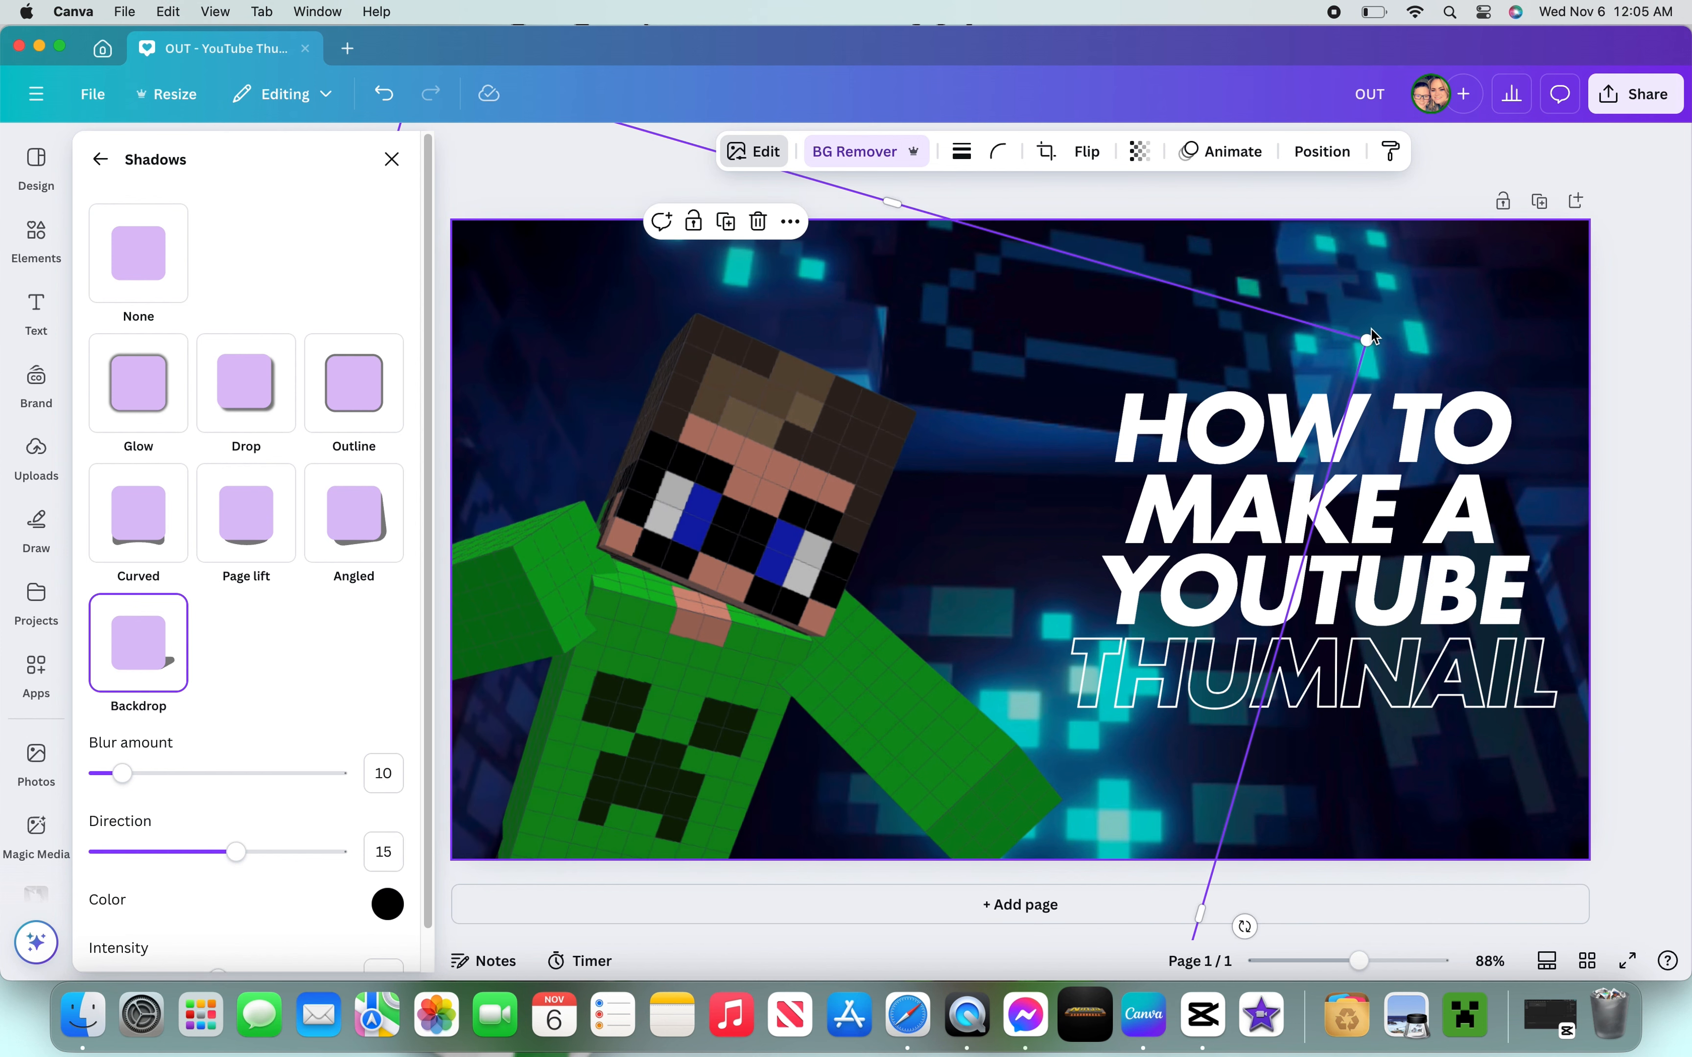
drag(1370, 337, 1605, 178)
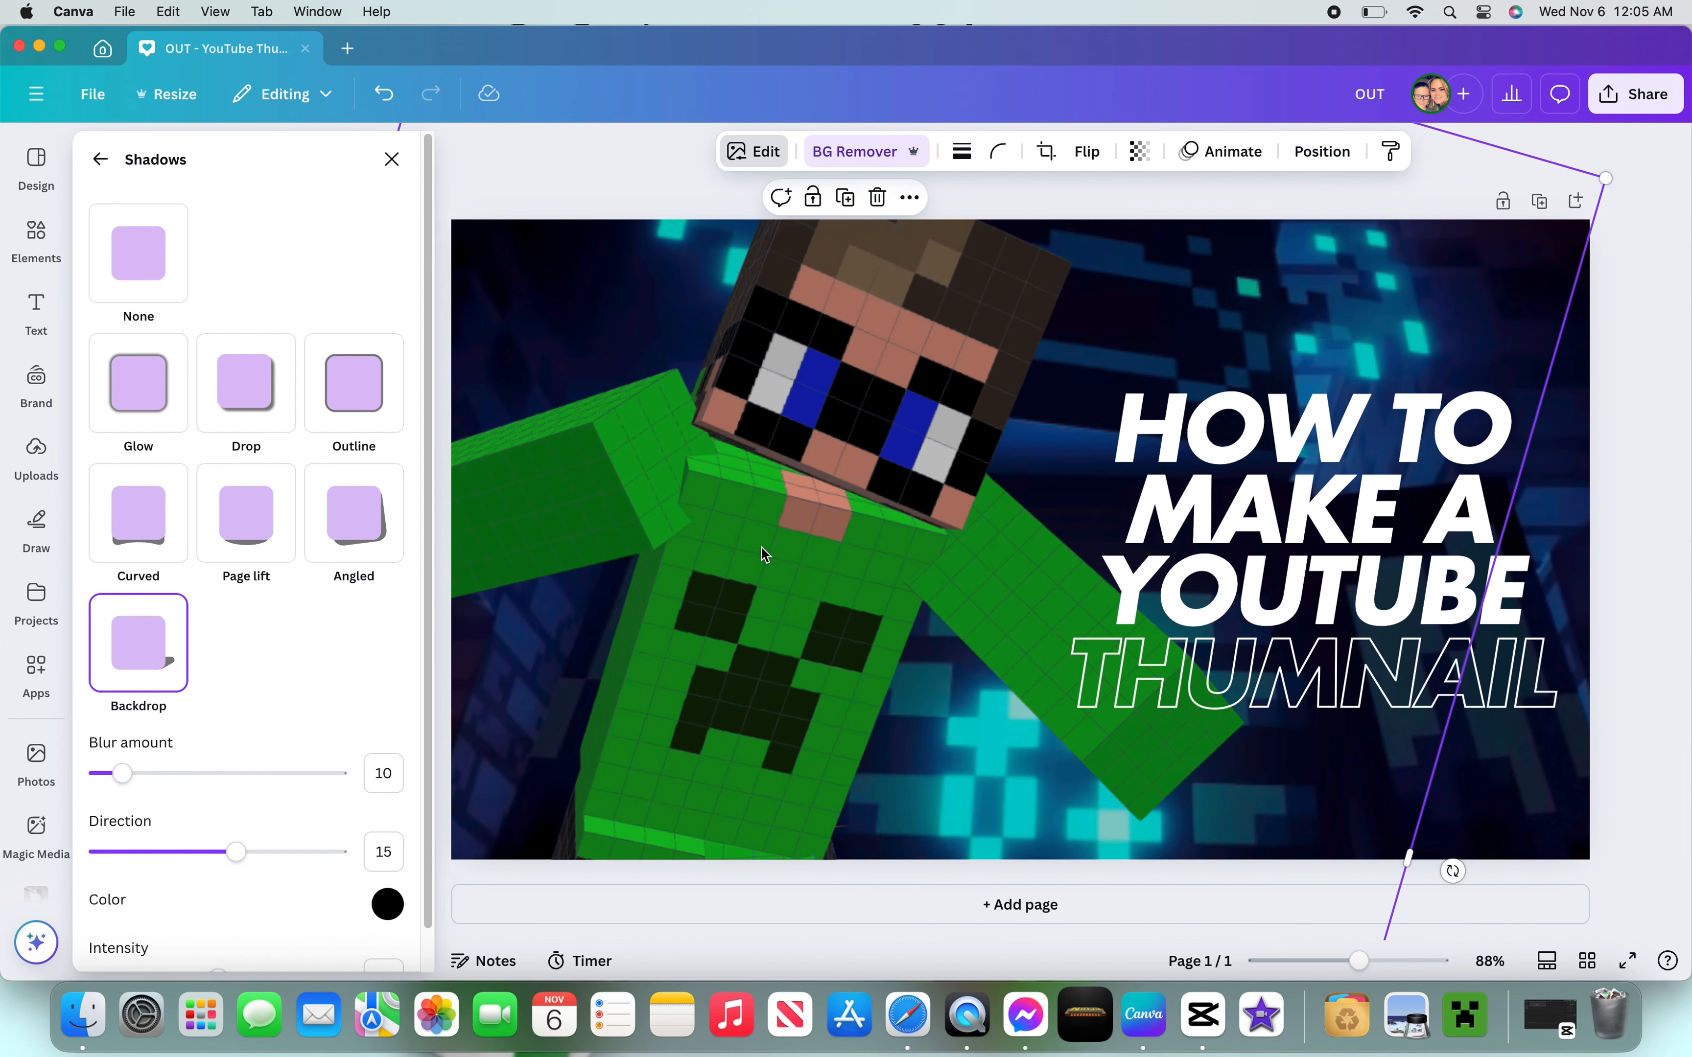
drag(764, 552, 628, 624)
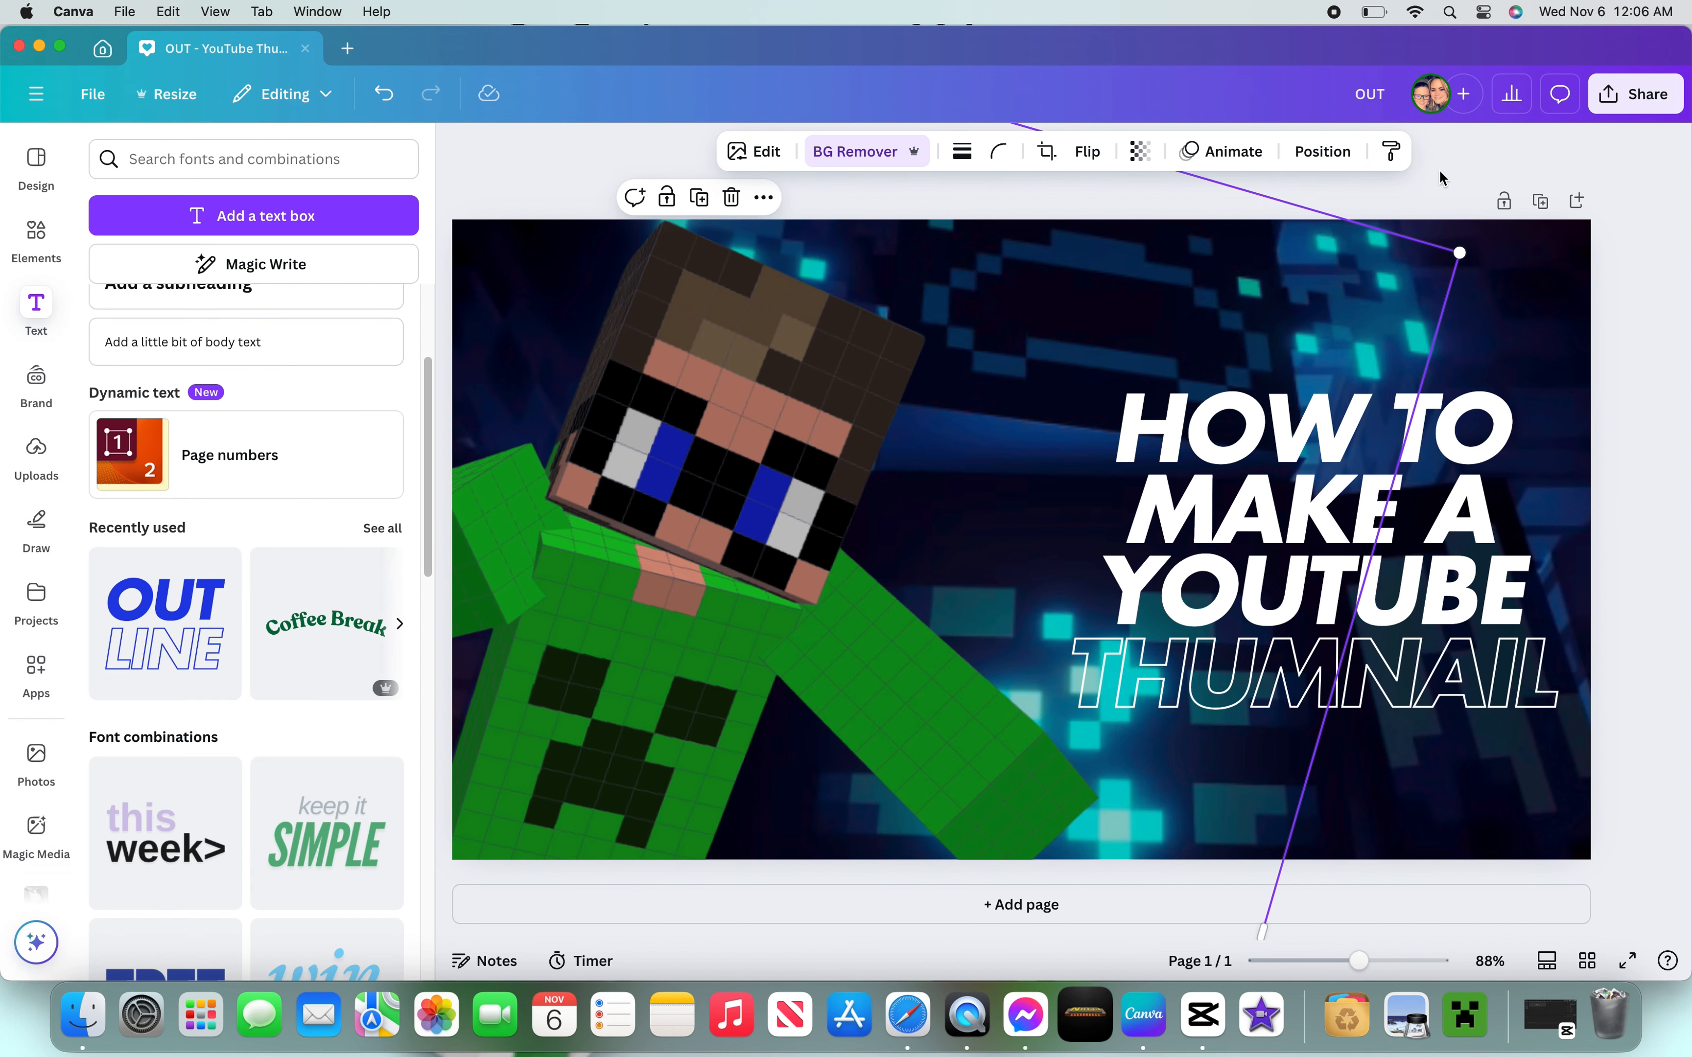
click(1438, 178)
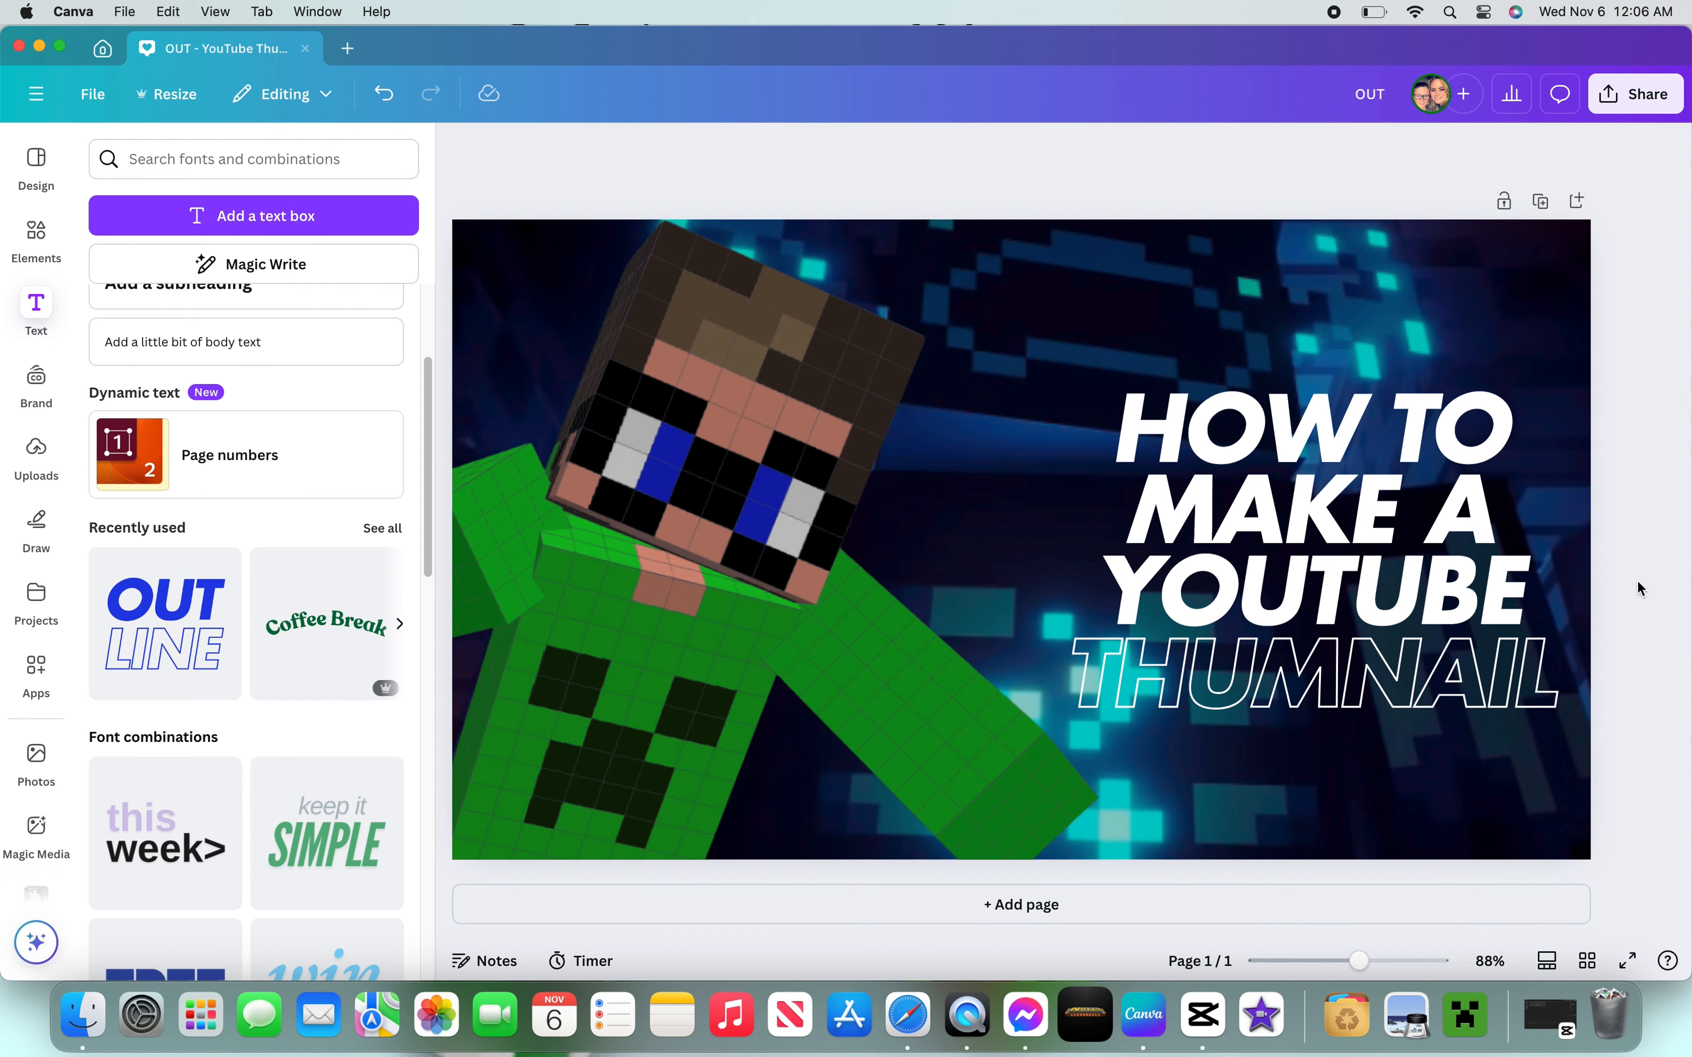
- Download the design as a PNG file
click(1646, 96)
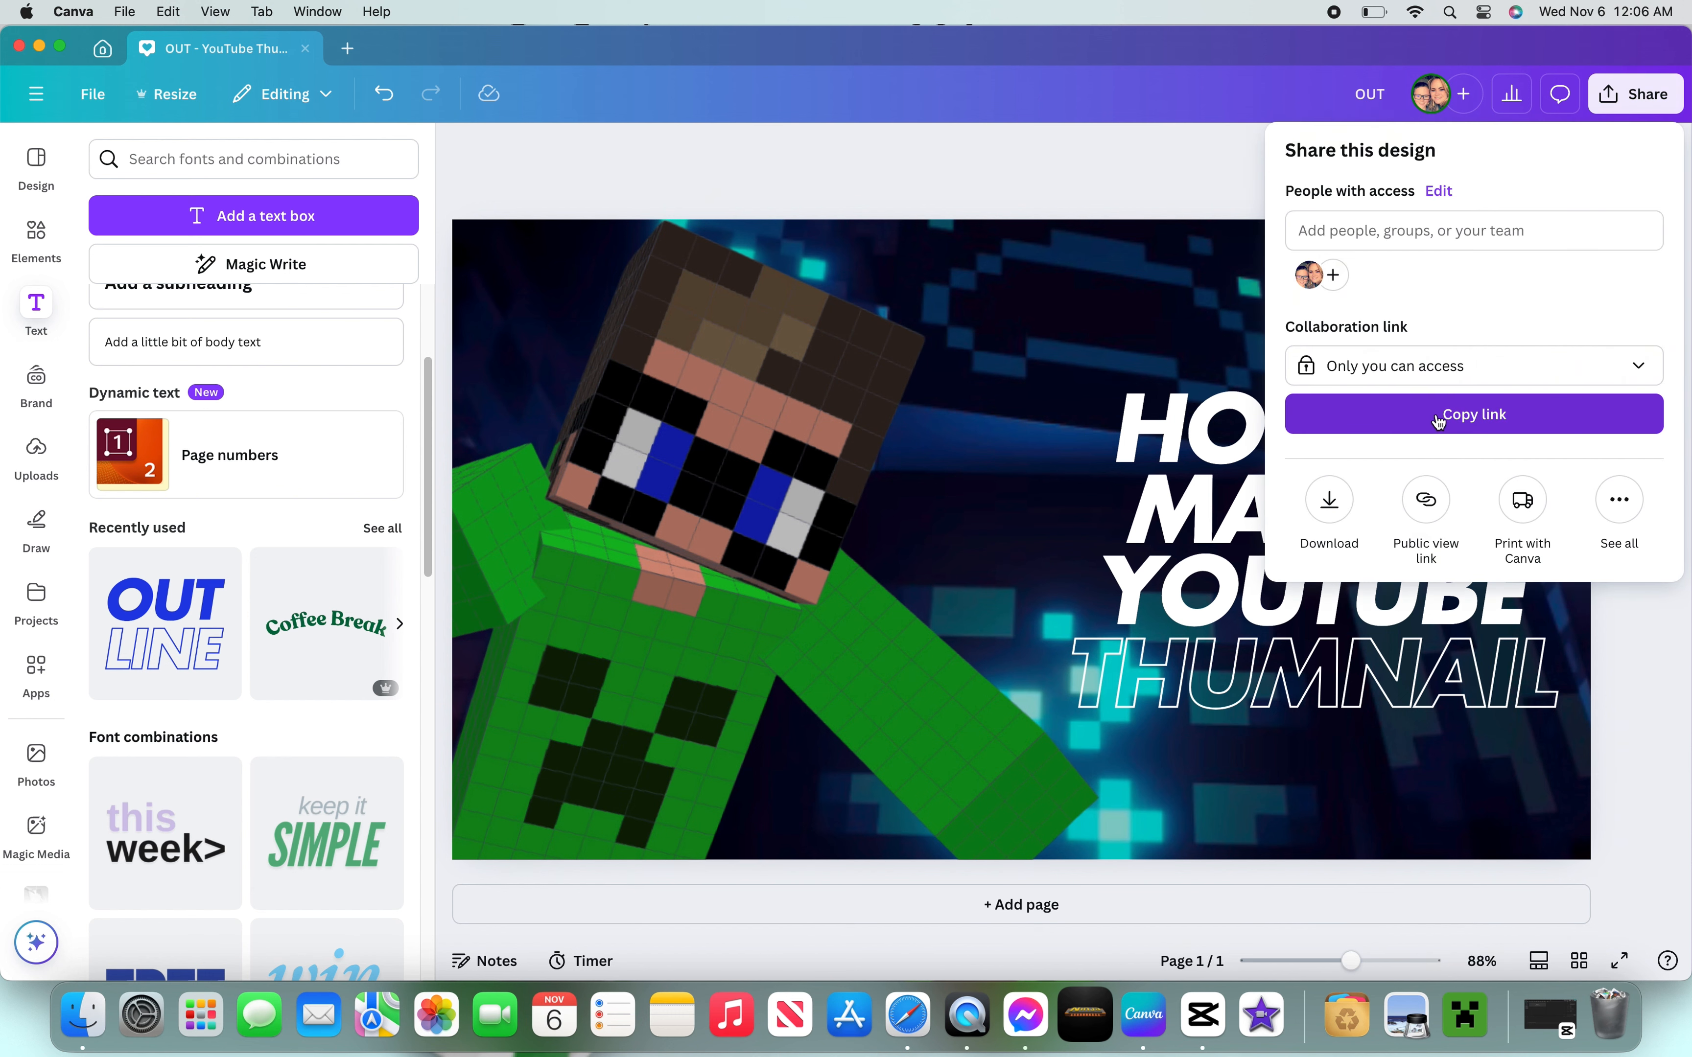
click(1329, 501)
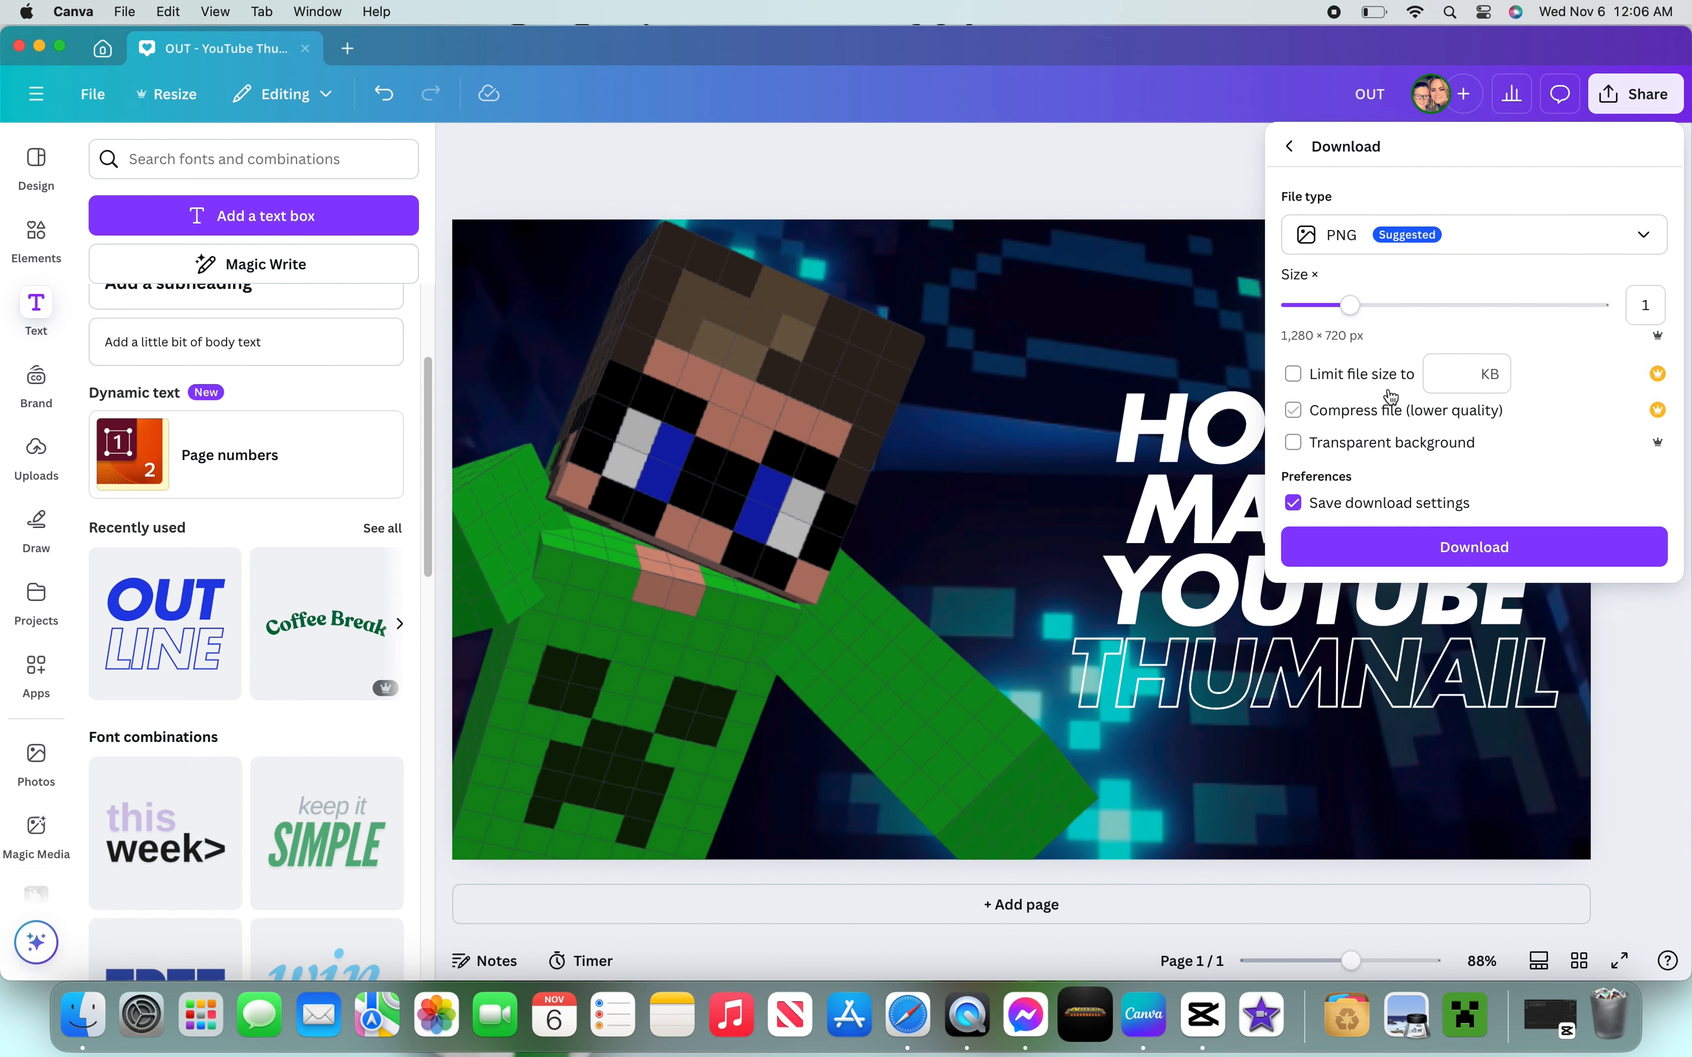
click(1615, 238)
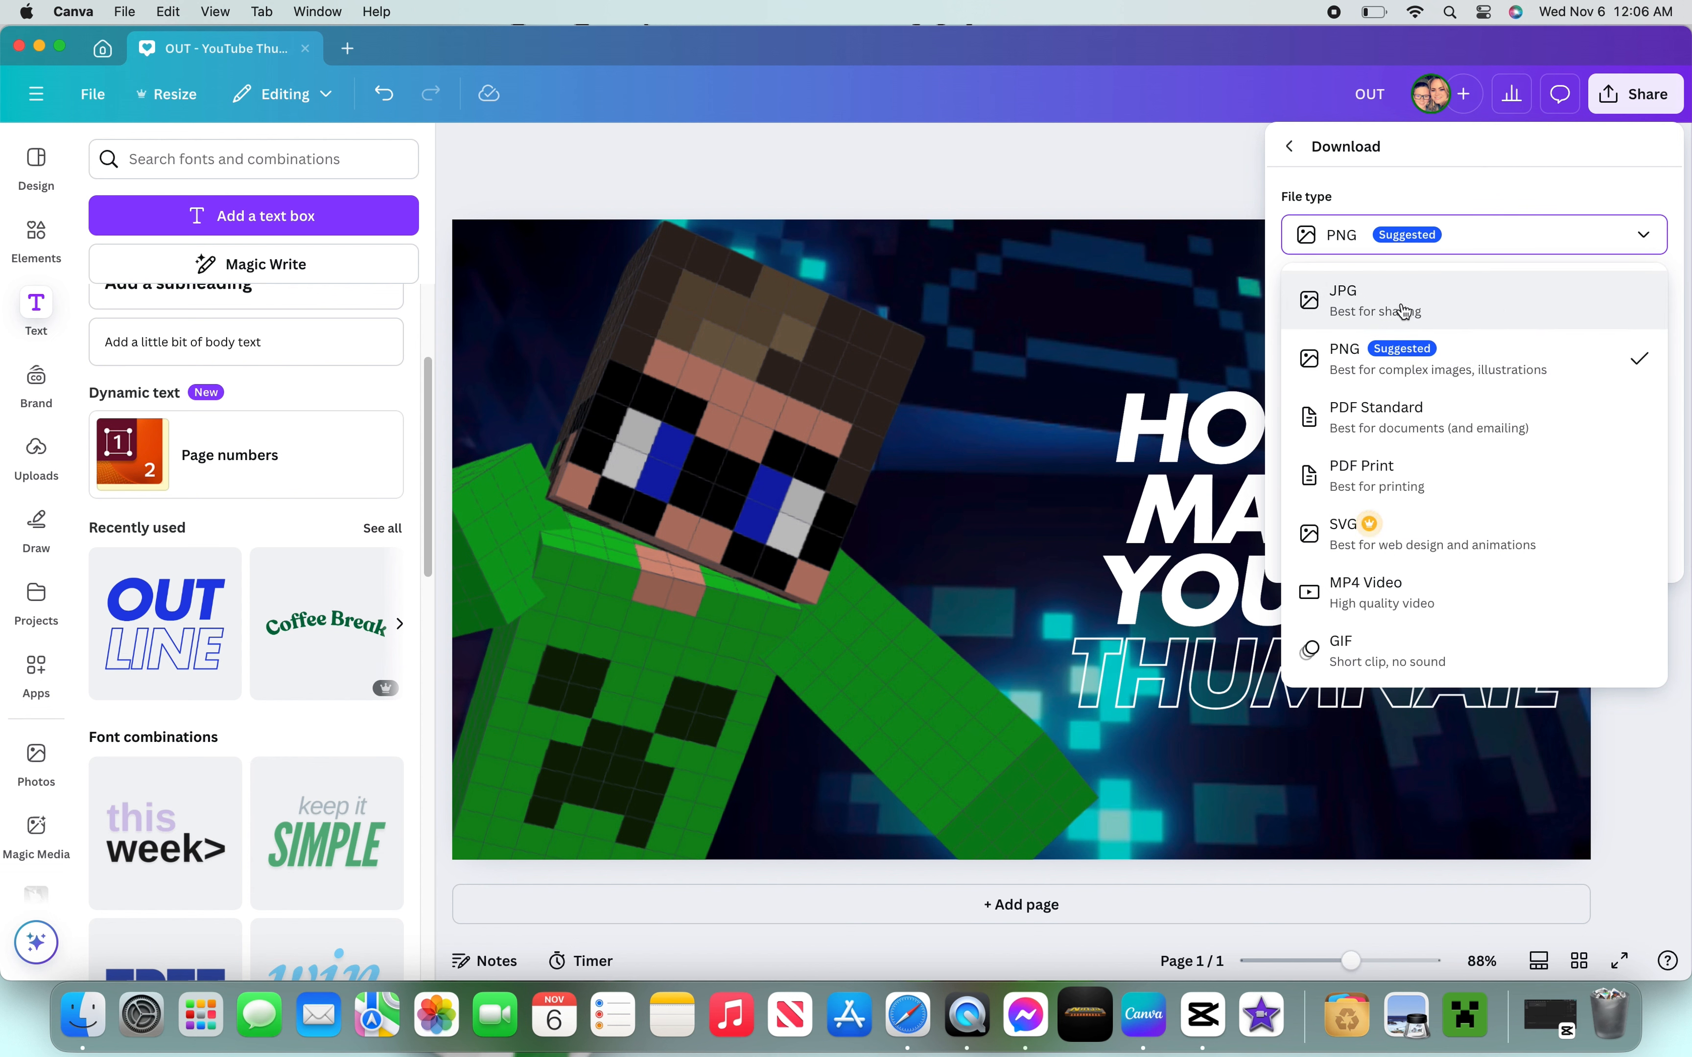
click(1450, 370)
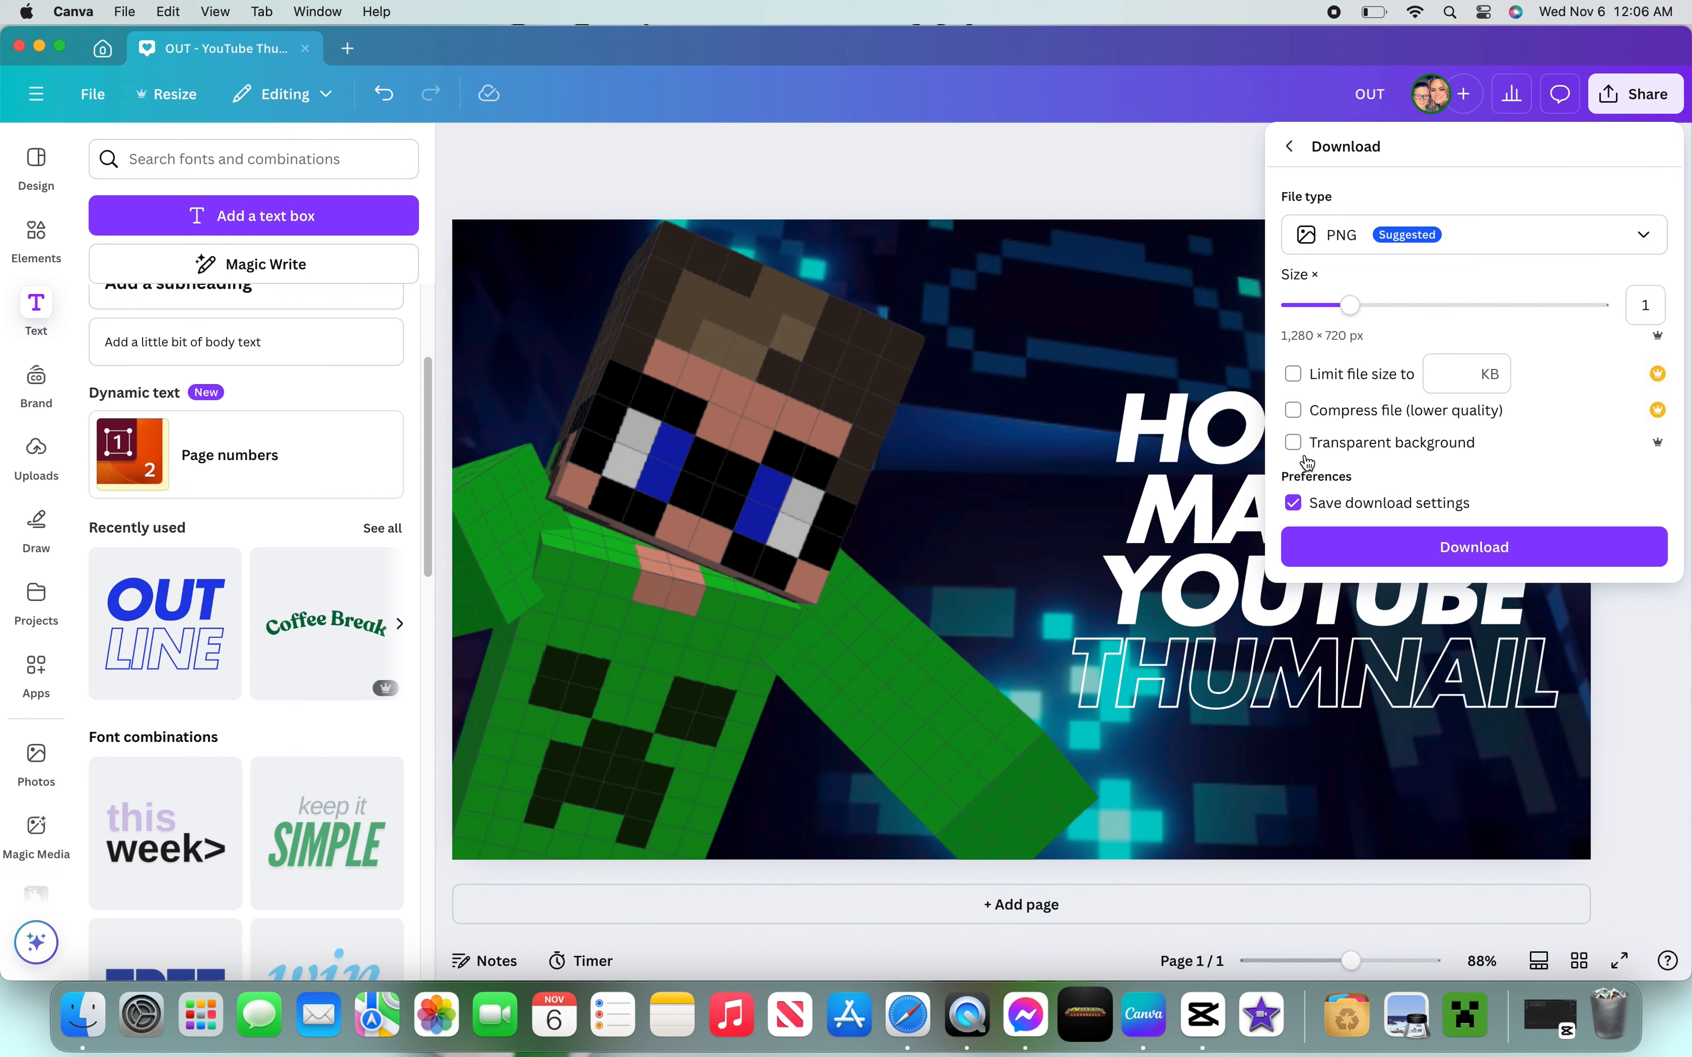
click(1379, 545)
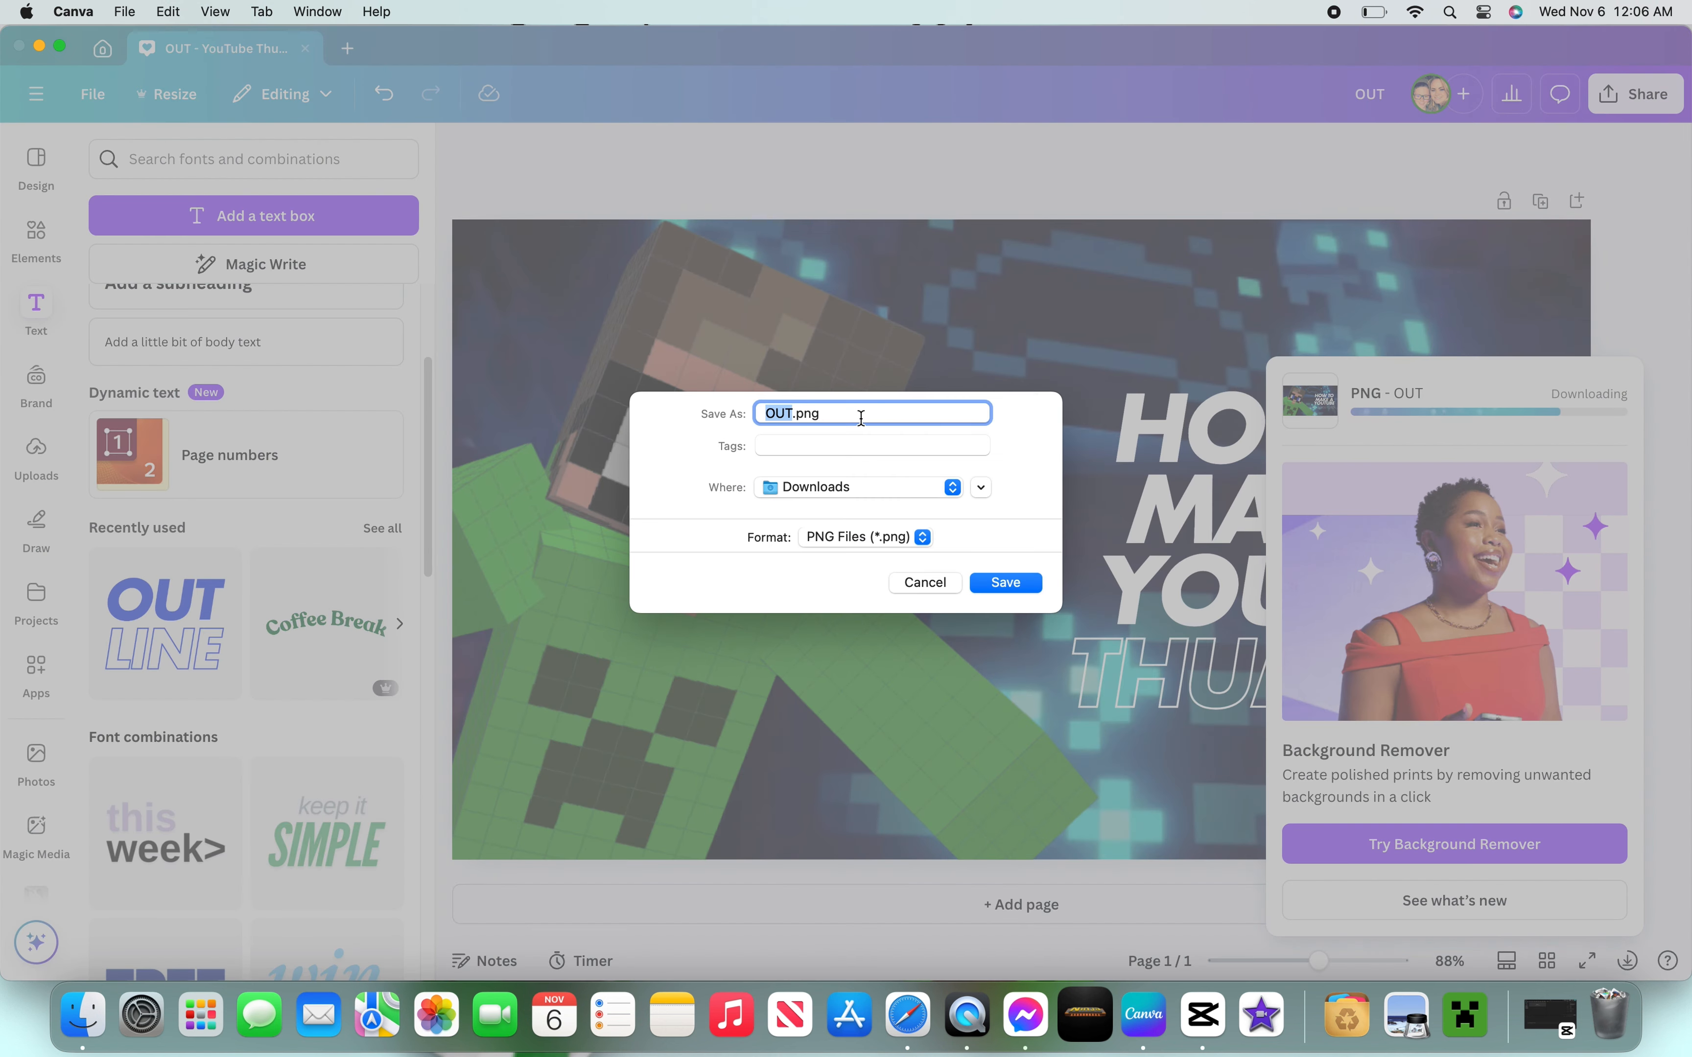
- Save the download to Downloads as How to make a Youtube thumnail!!.png
click(861, 418)
key(BackSpace)
key(BackSpace)
key(BackSpace)
text(h)
key(BackSpace)
text(How to make a Youtube thumnai)
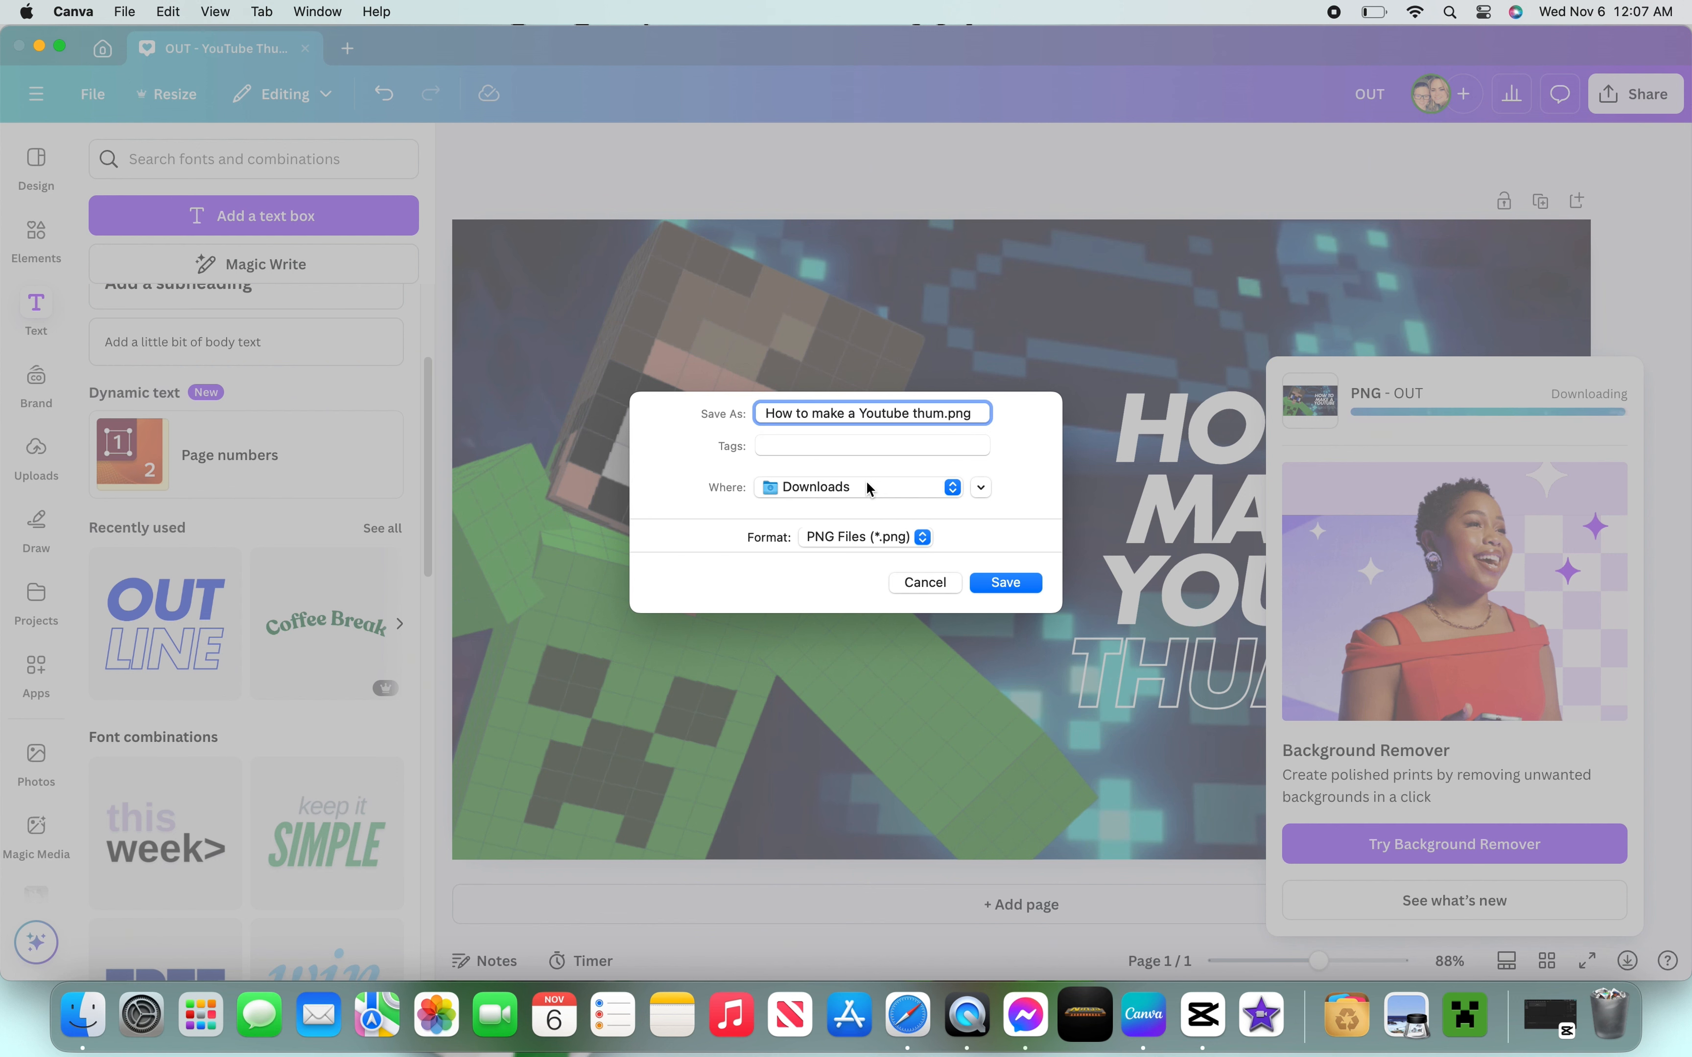
text(l!!)
click(1004, 583)
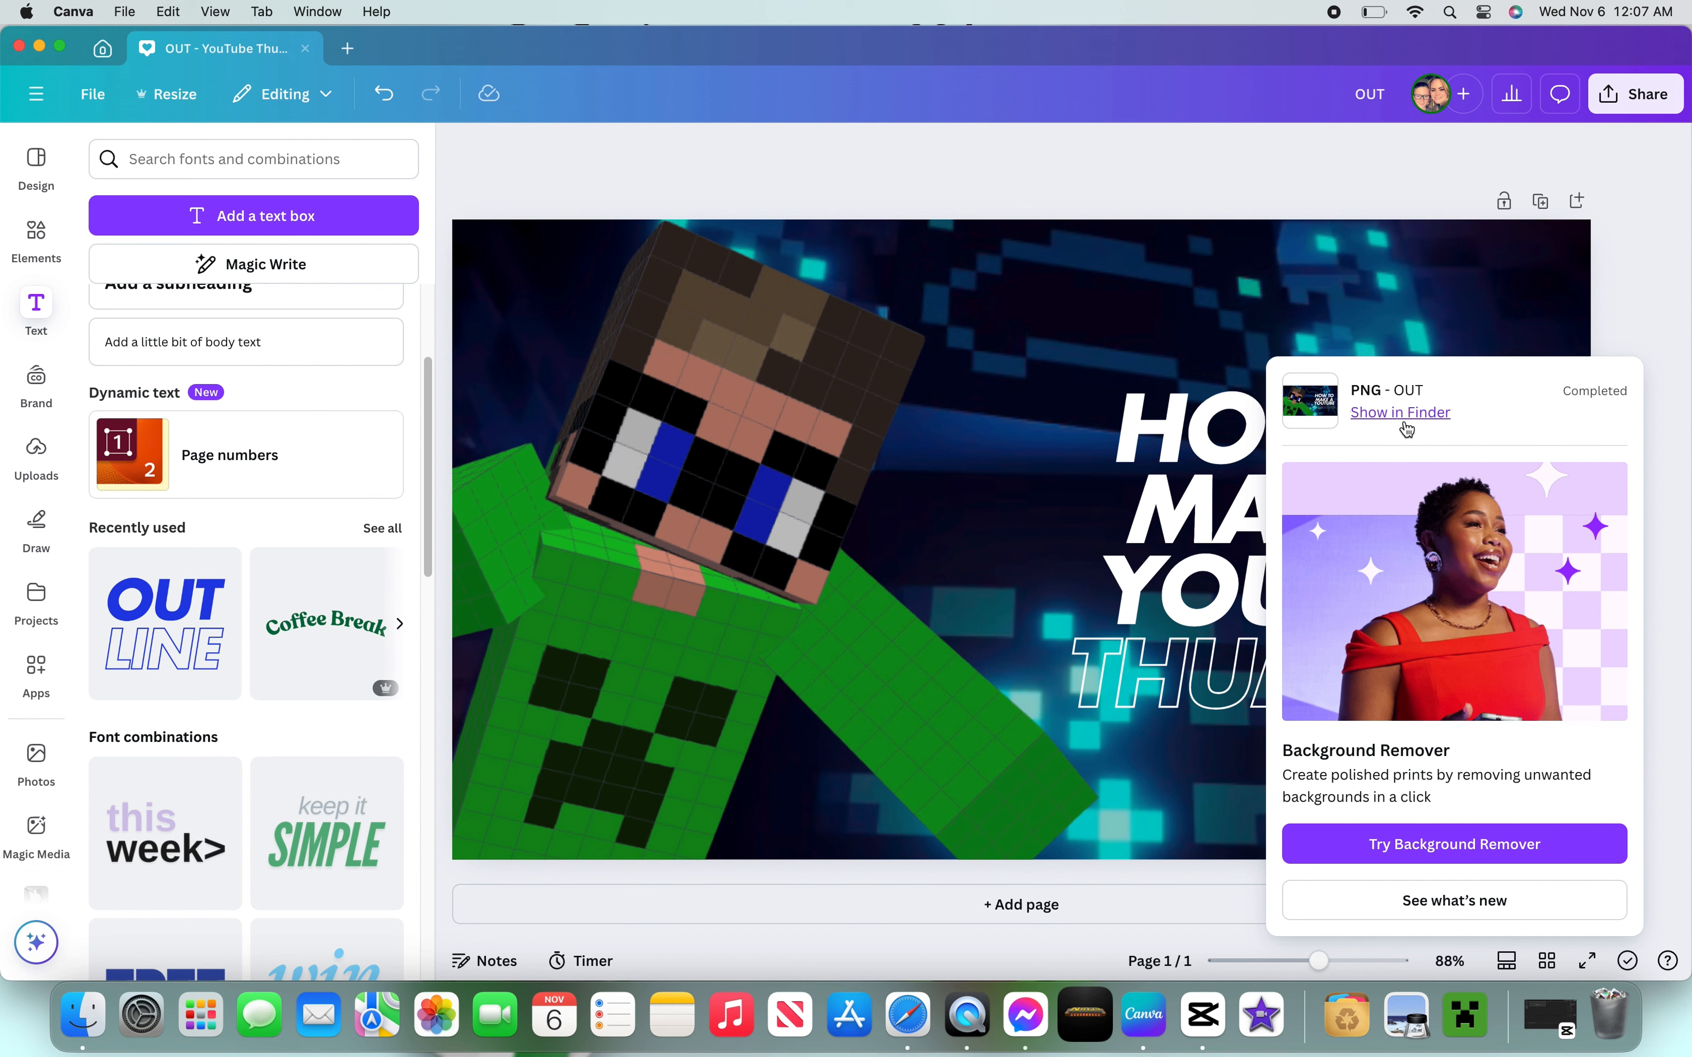
- Reveal the downloaded thumbnail in Finder and close the Finder window
click(1405, 423)
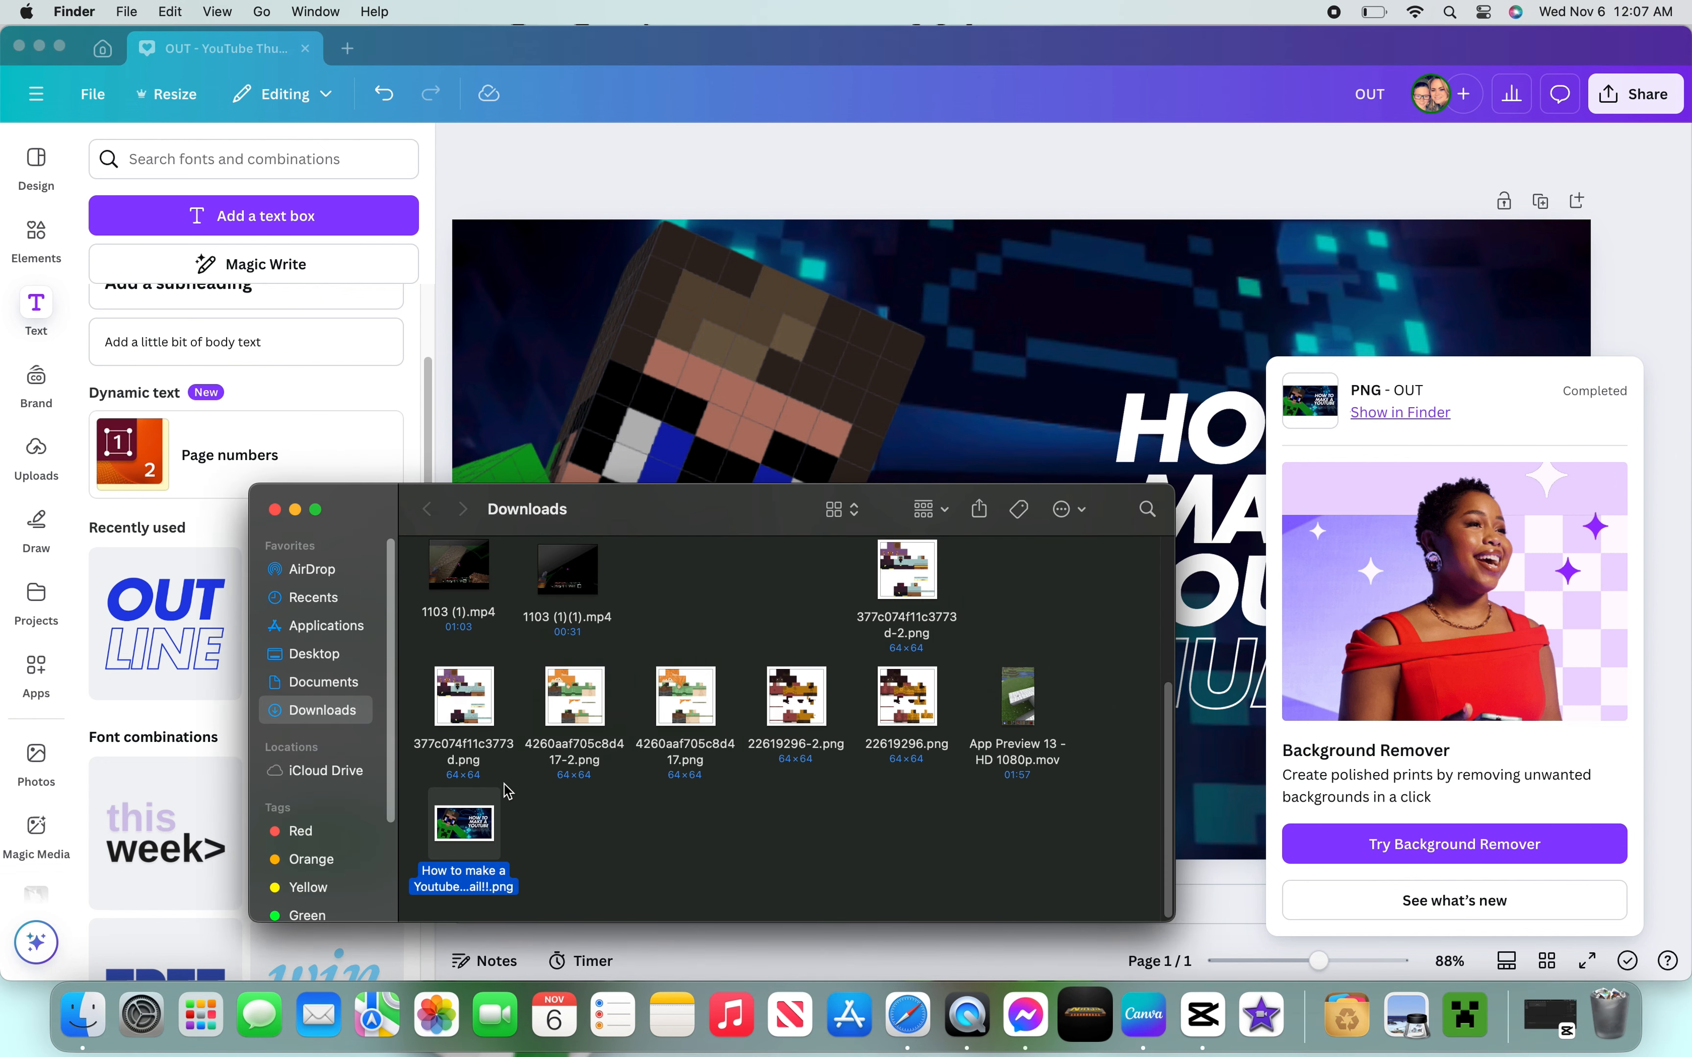
click(275, 509)
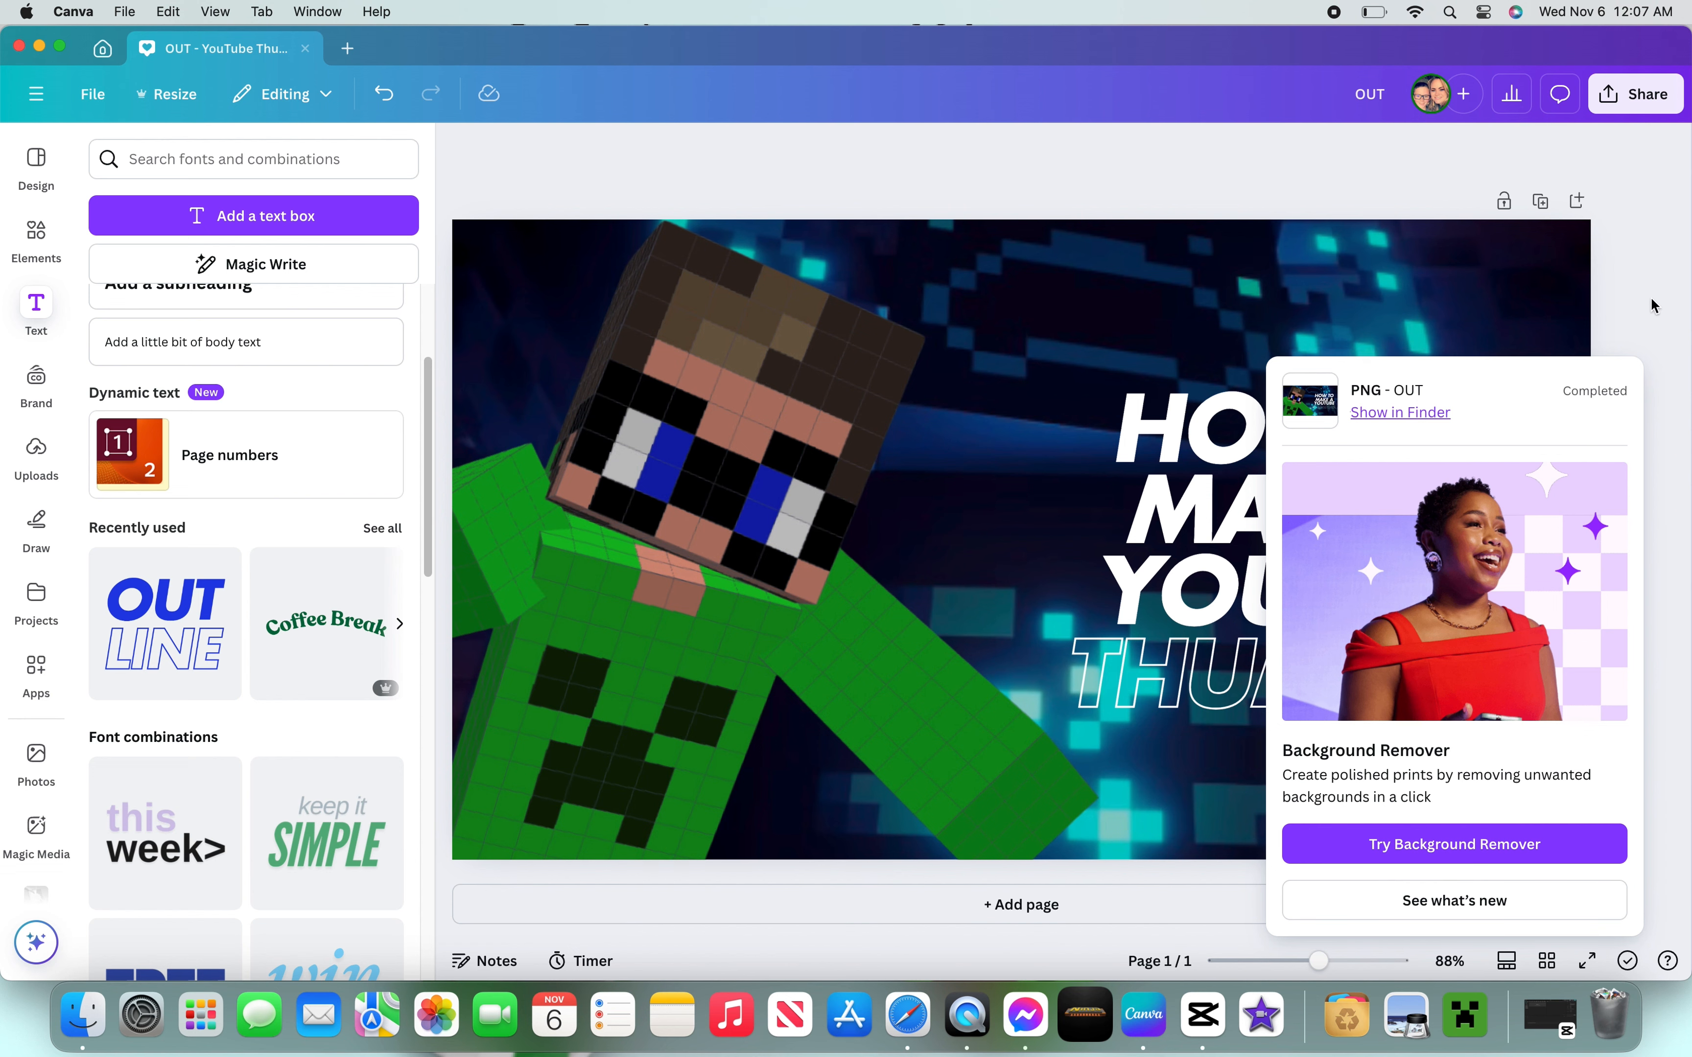
- Close the thumbnail design tab and the Canva window
click(1635, 283)
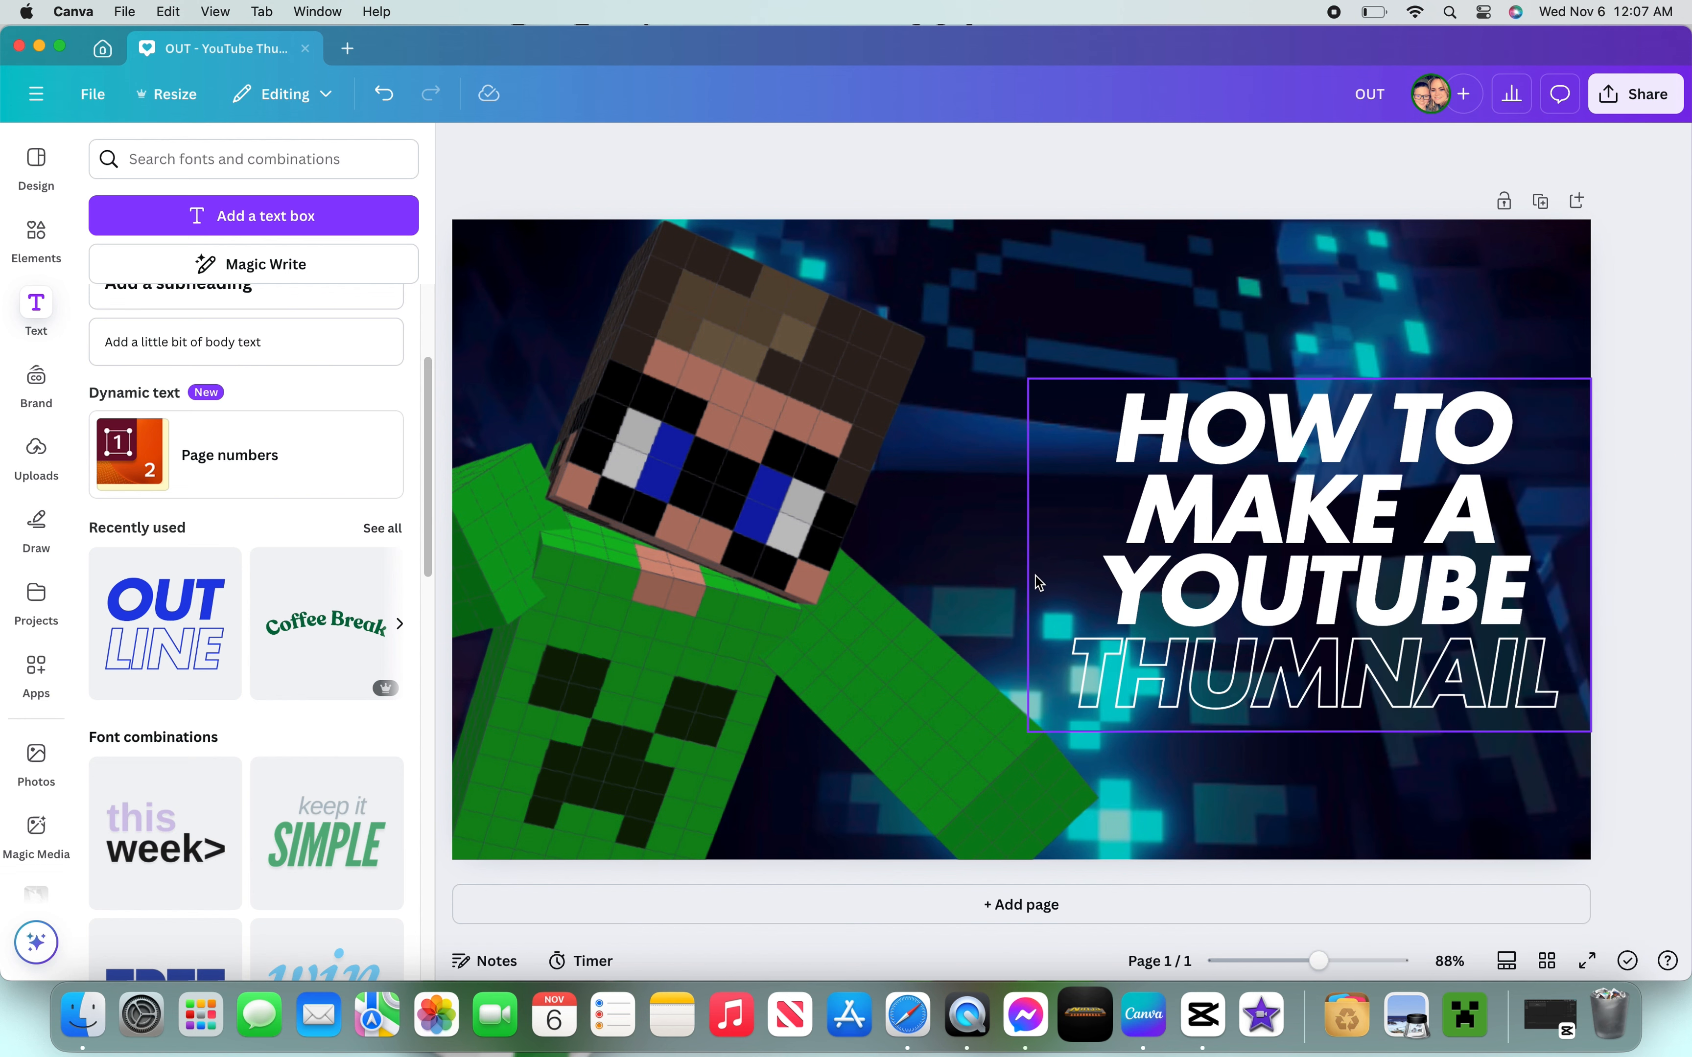
ctrl+scroll(1039, 583, down, 5)
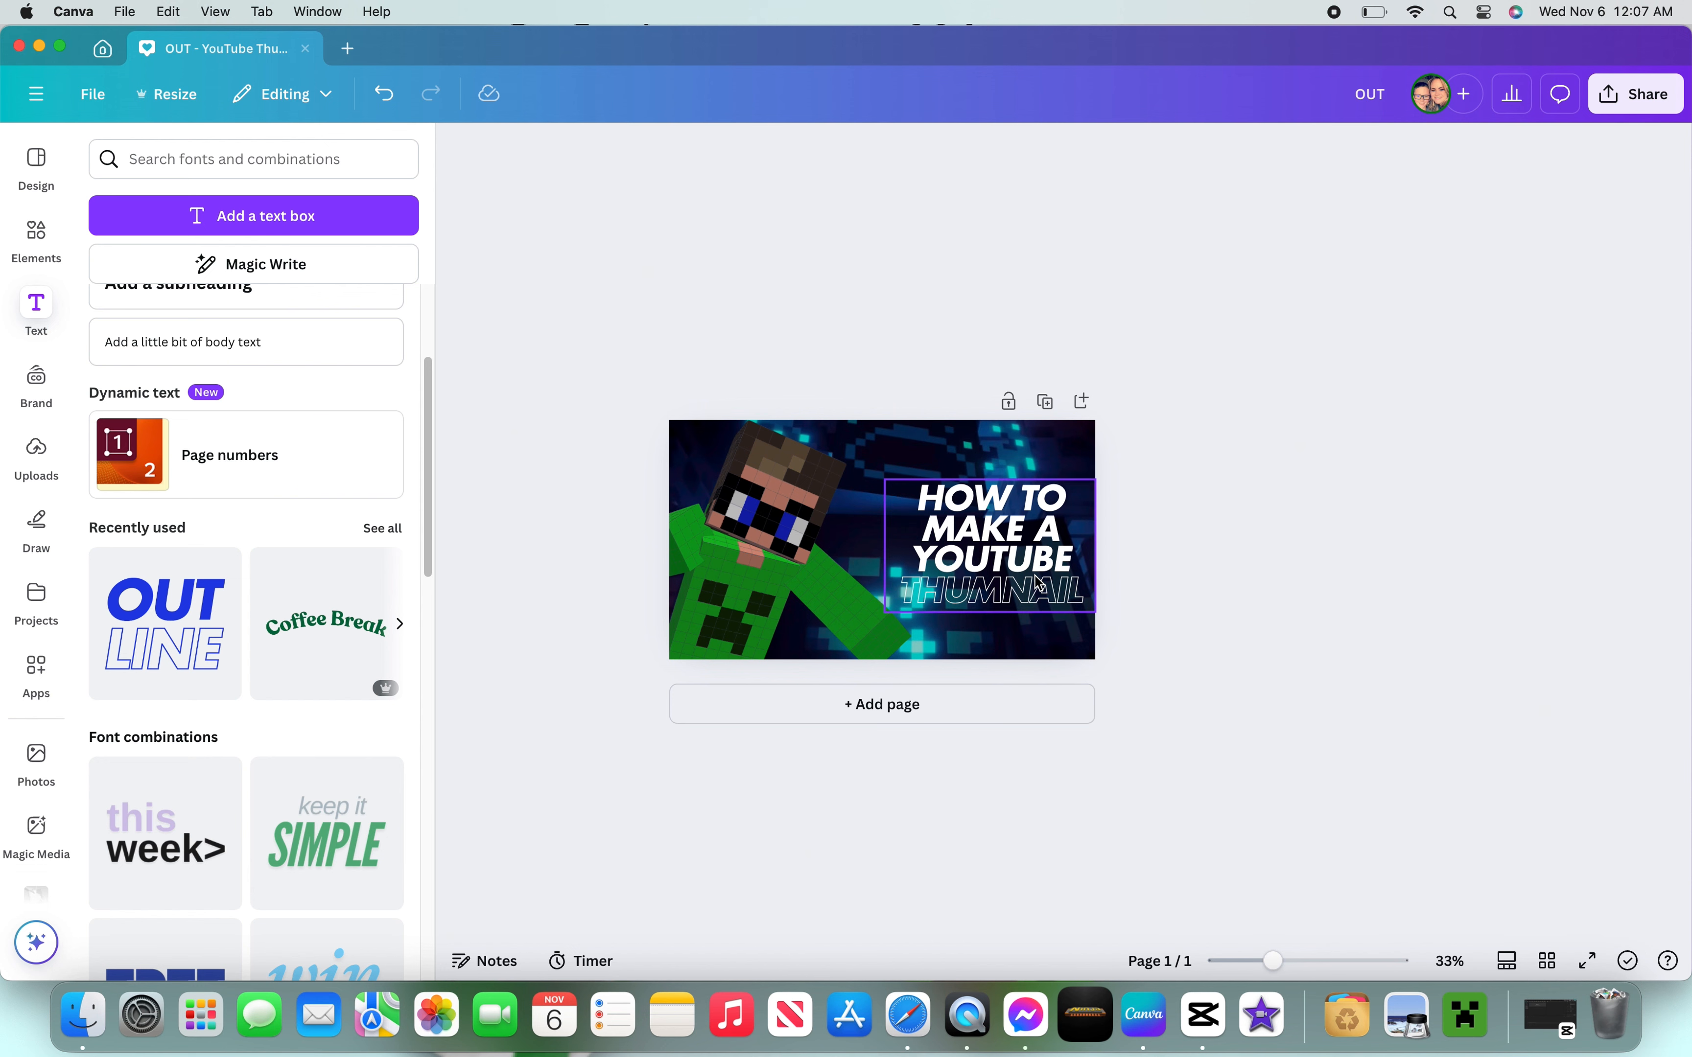
drag(1241, 589, 1196, 590)
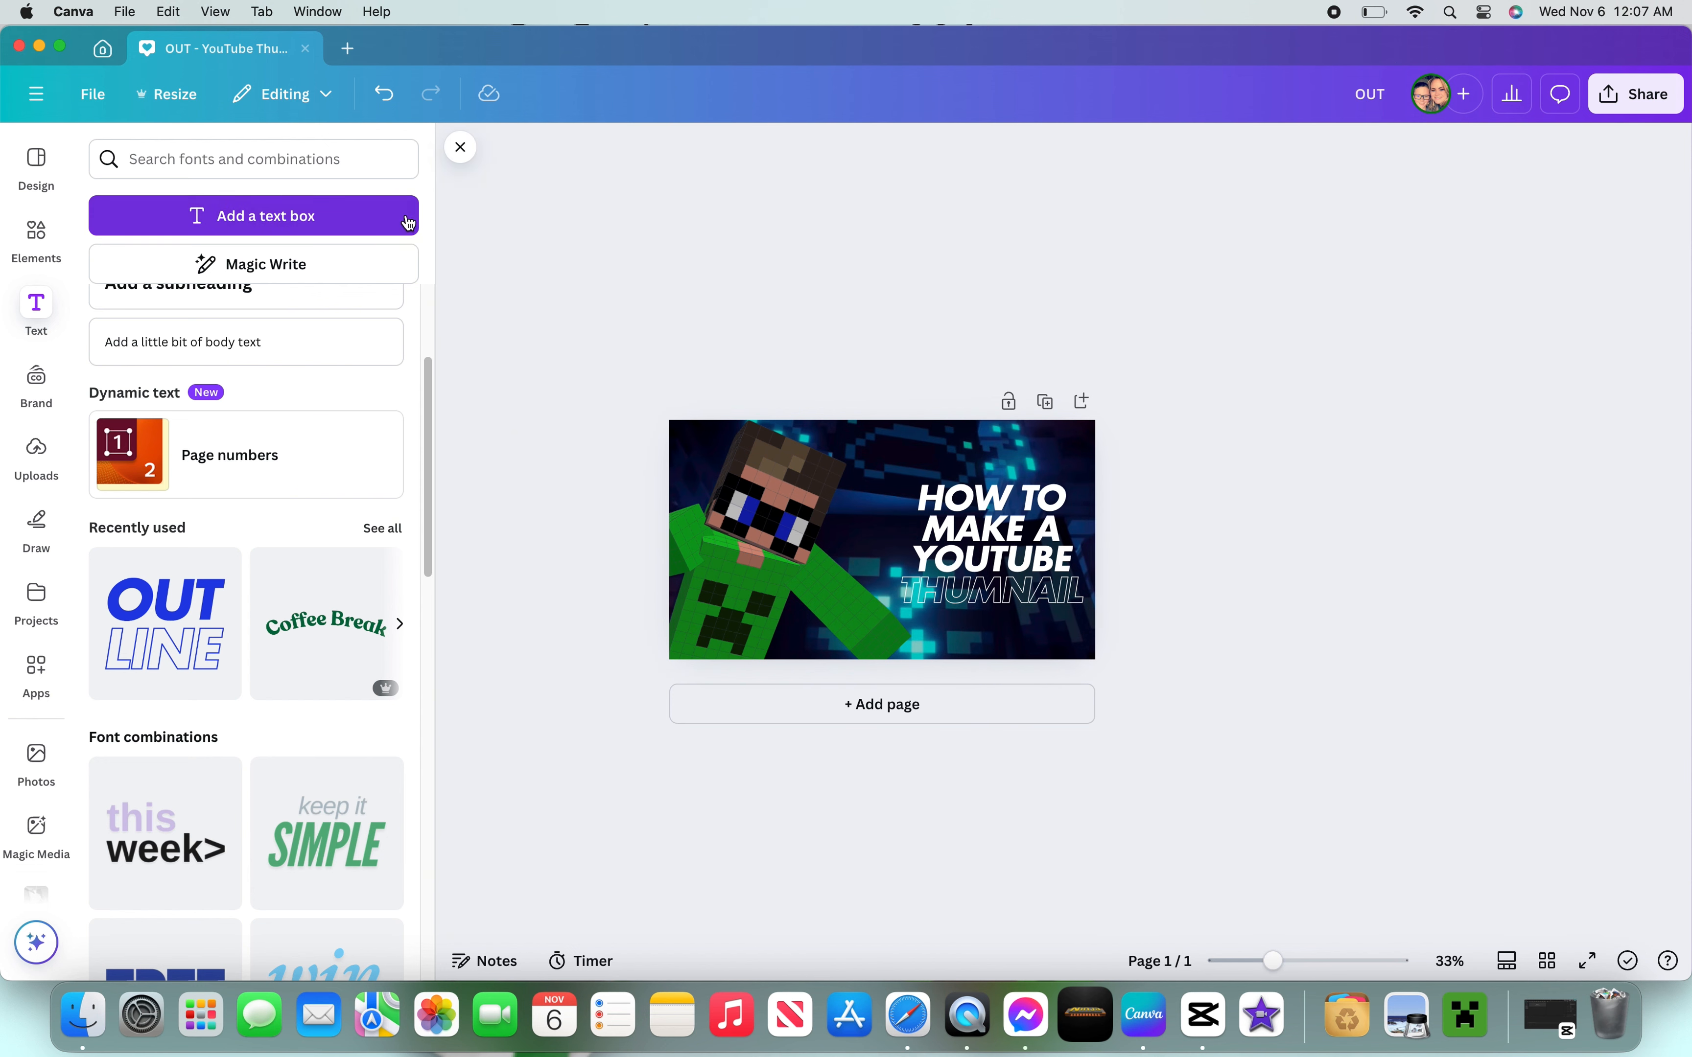
click(307, 49)
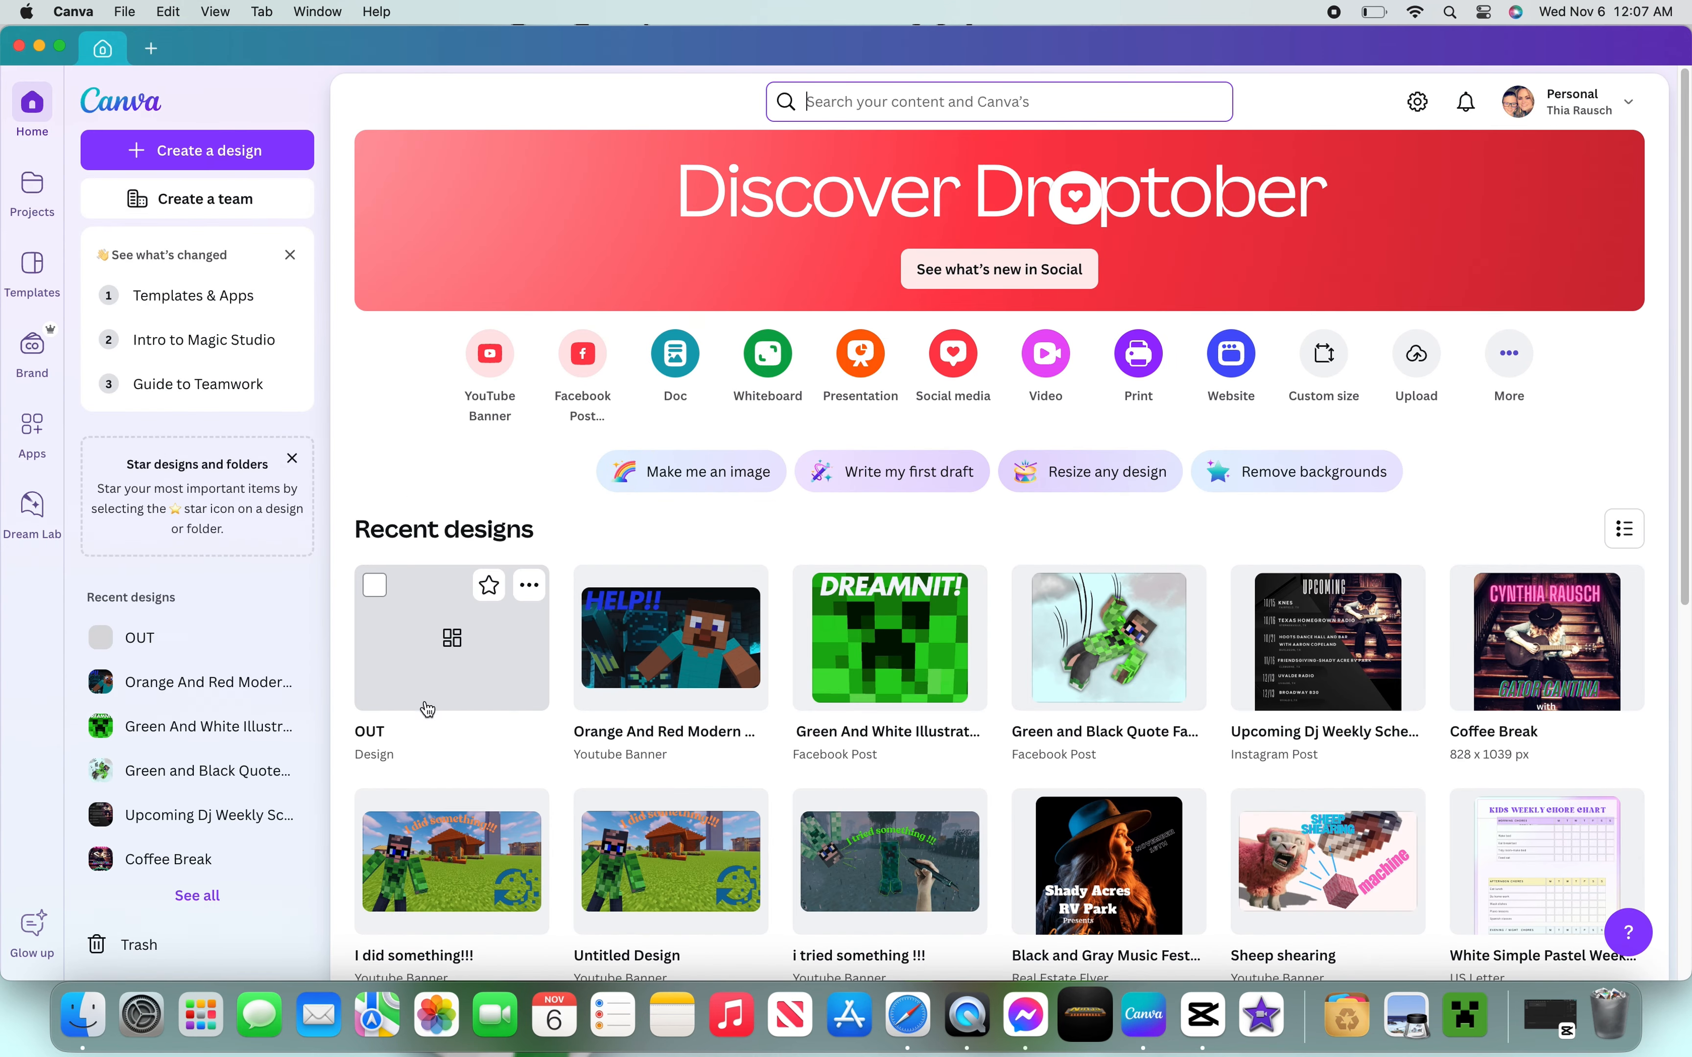
click(19, 47)
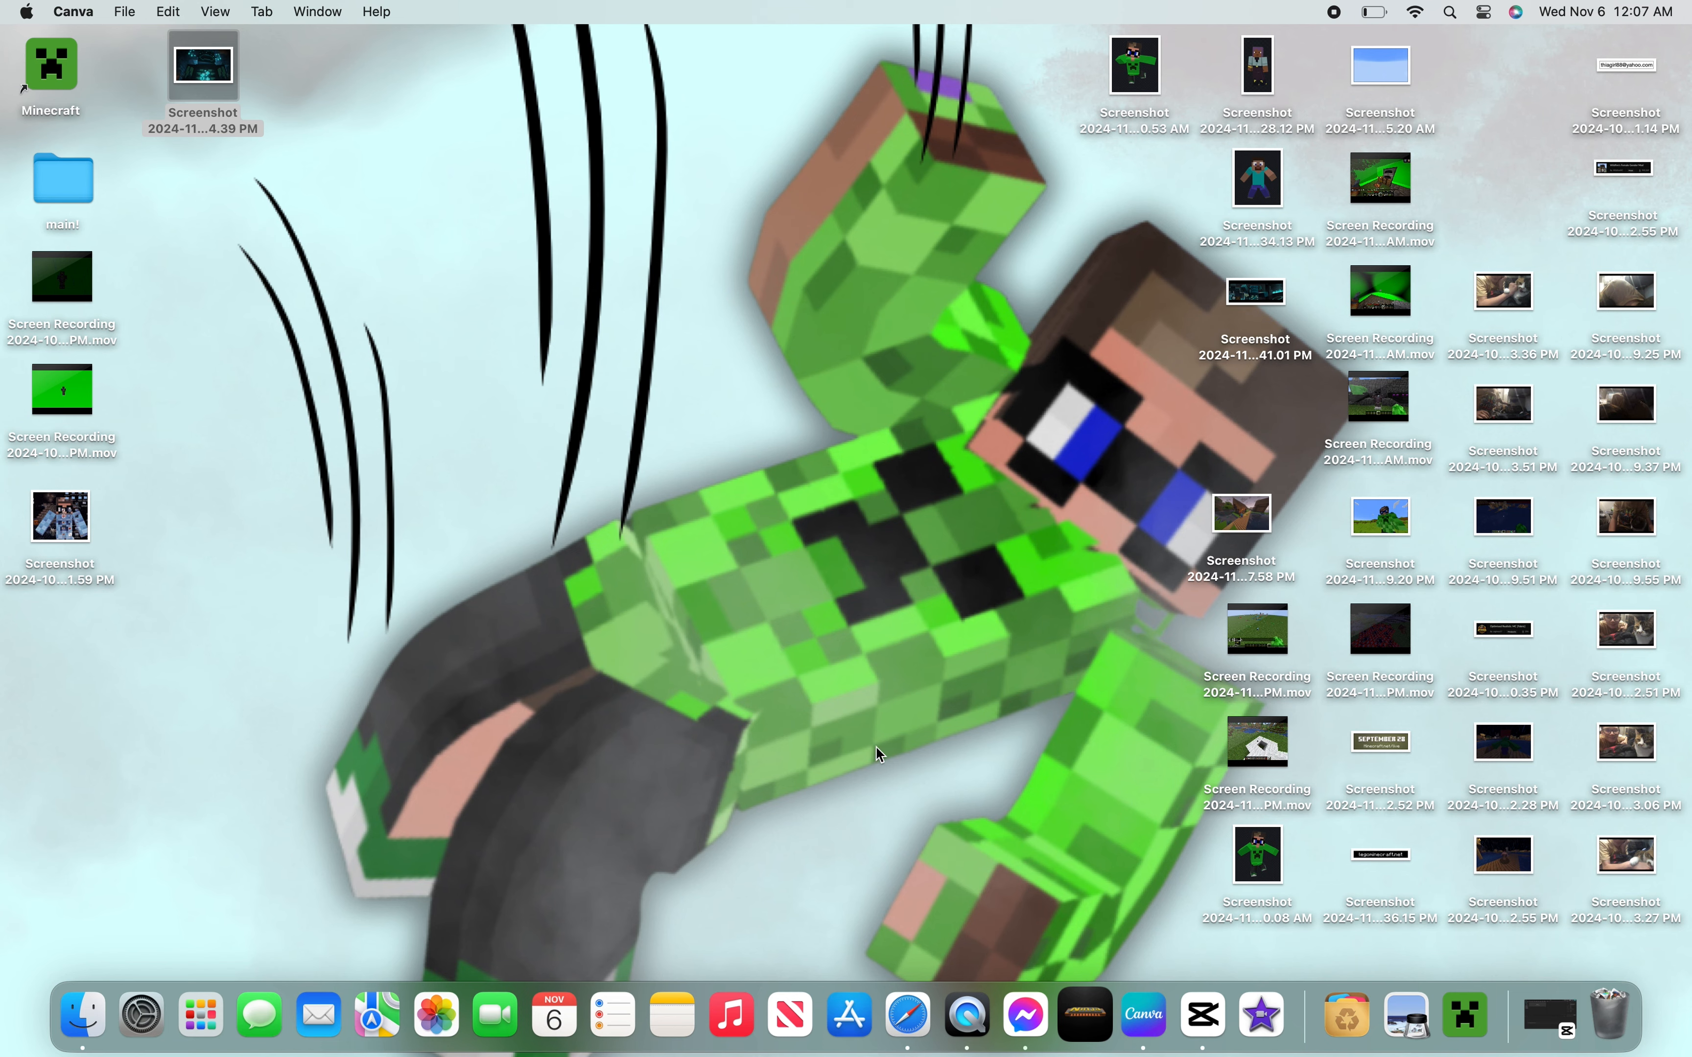
- Open the downloaded thumbnail from the Downloads folder in Preview
click(909, 1023)
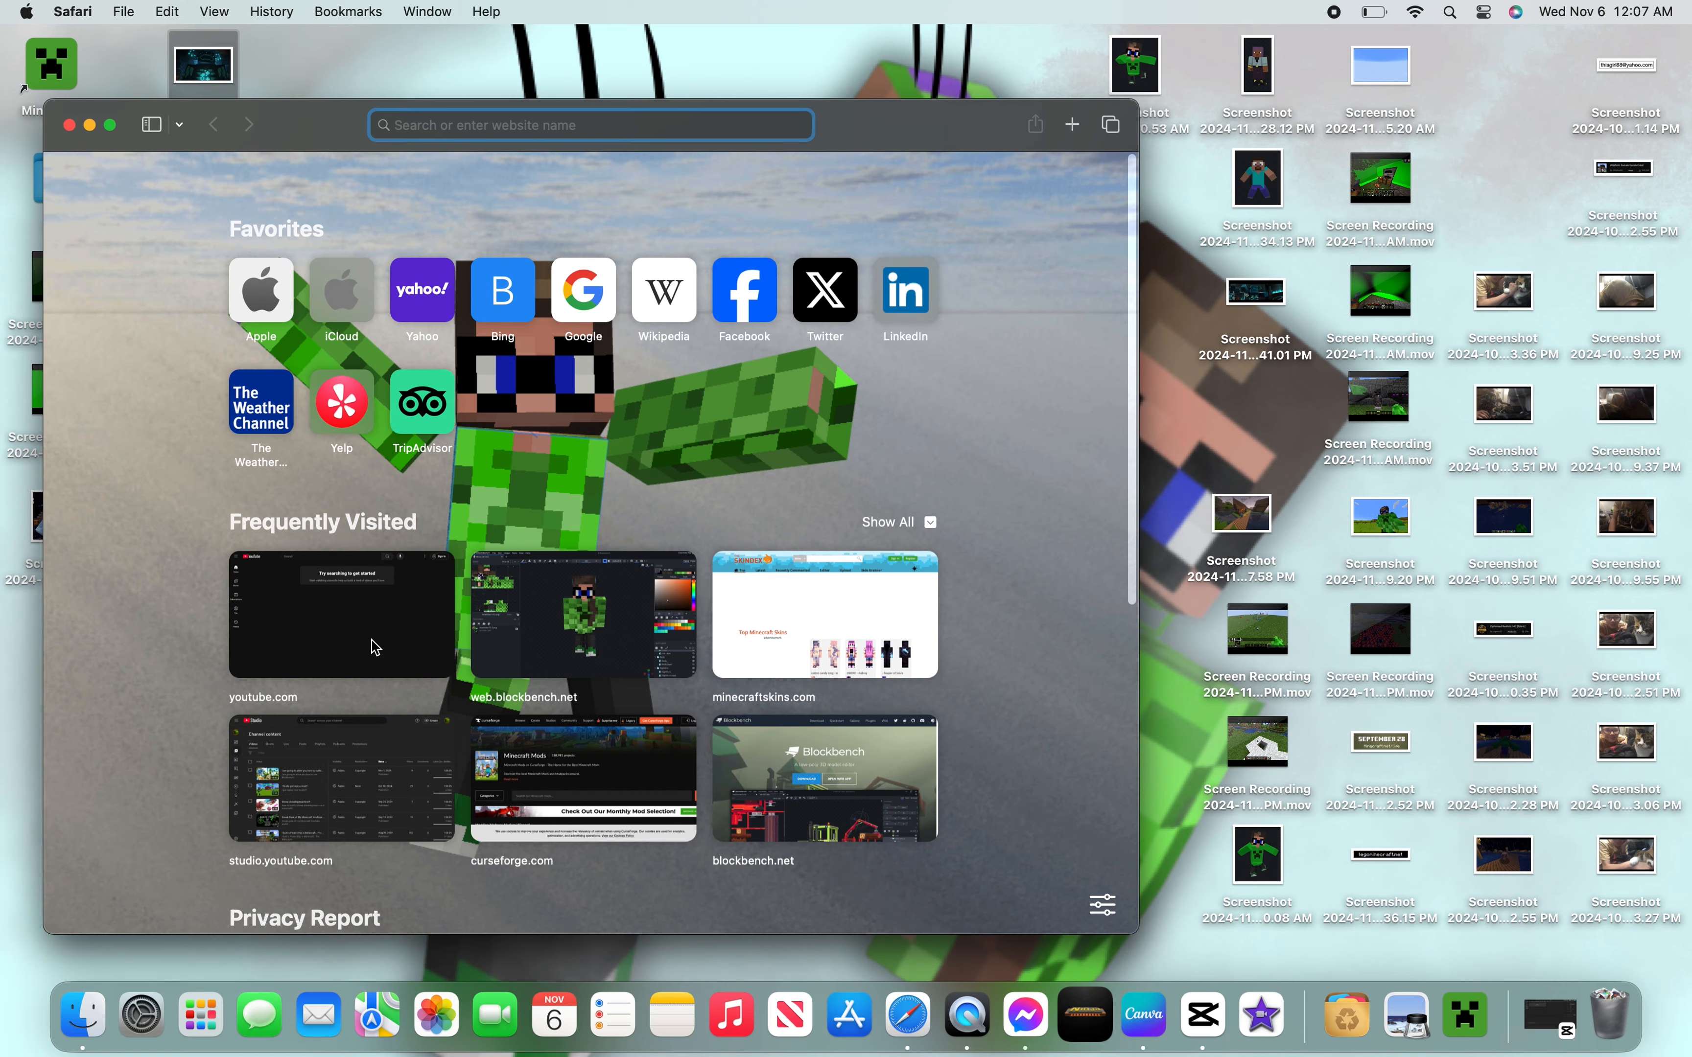
click(69, 124)
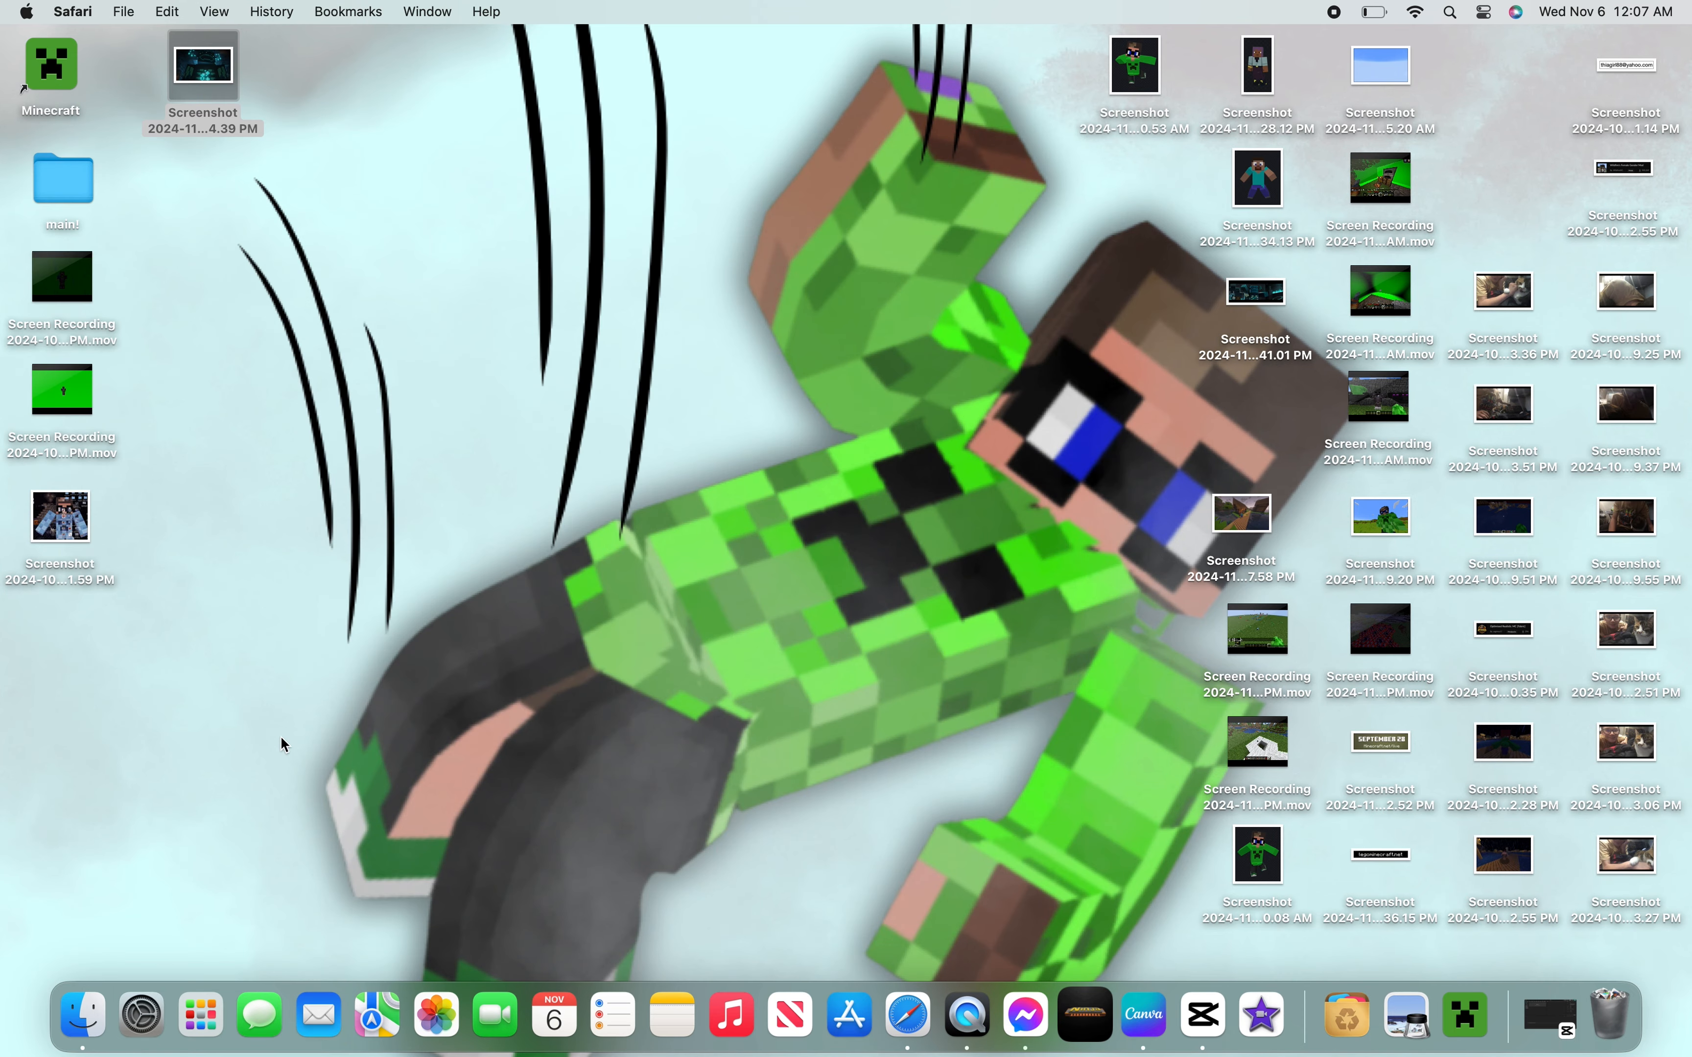
click(79, 1022)
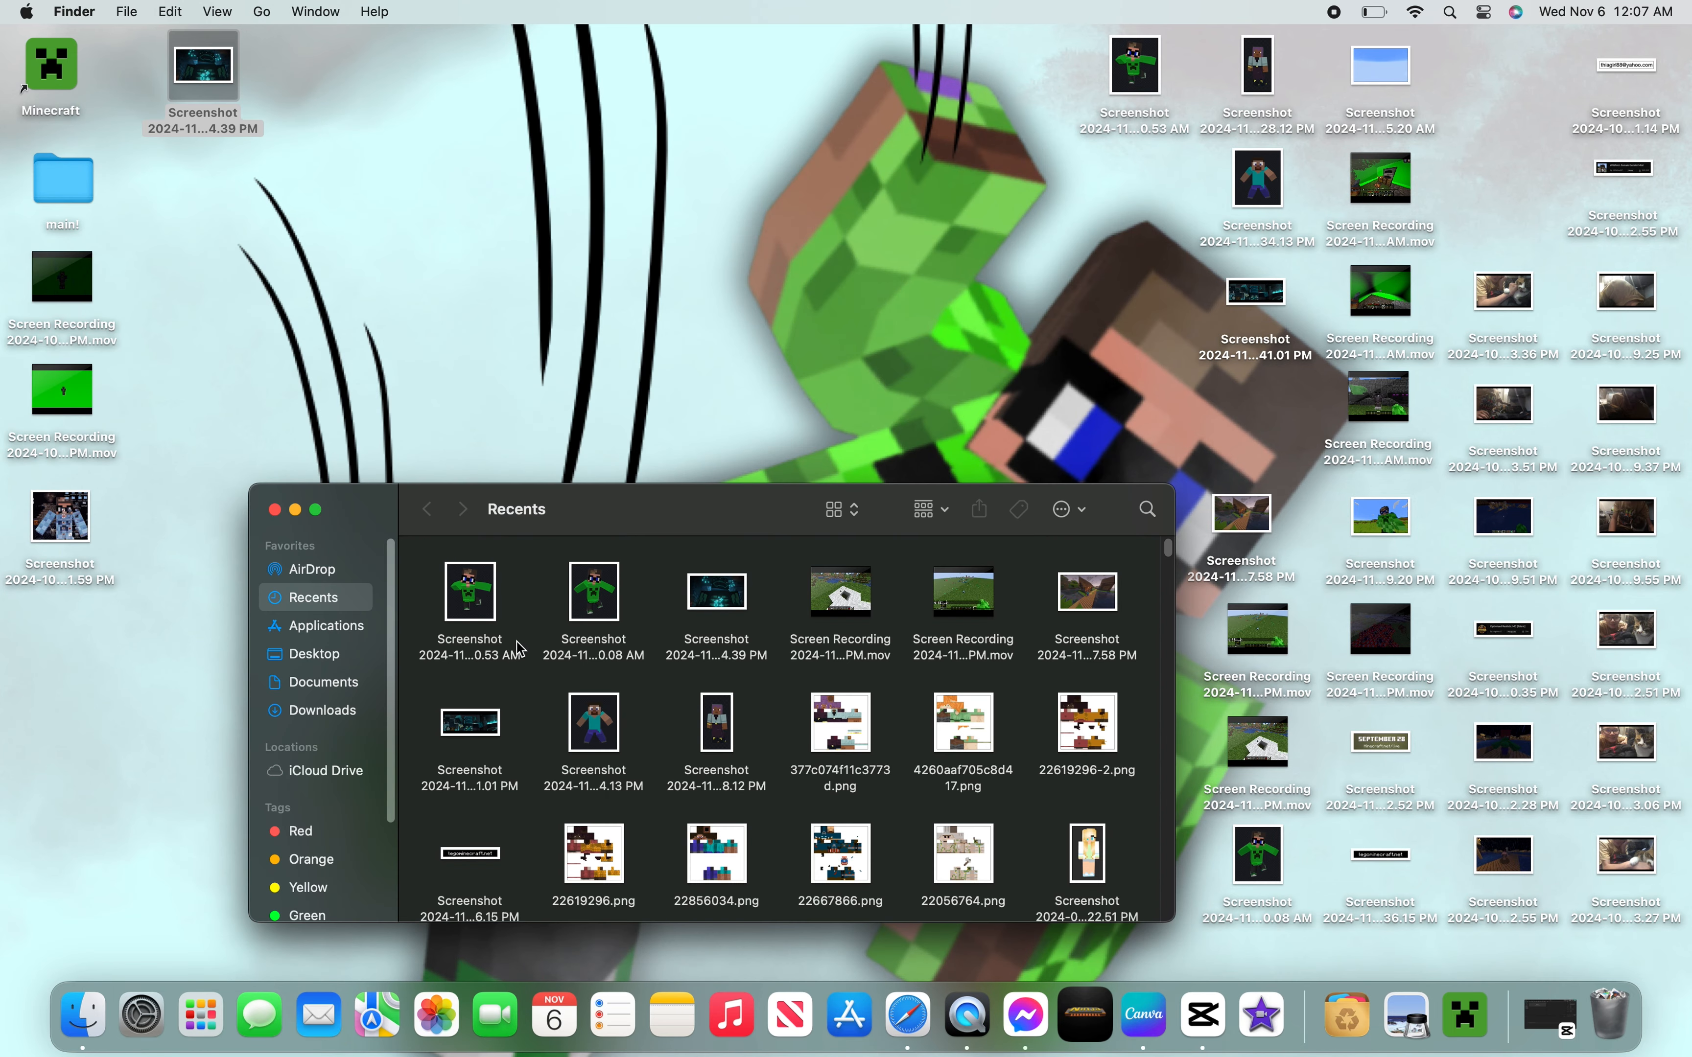
scroll(594, 747, down, 5)
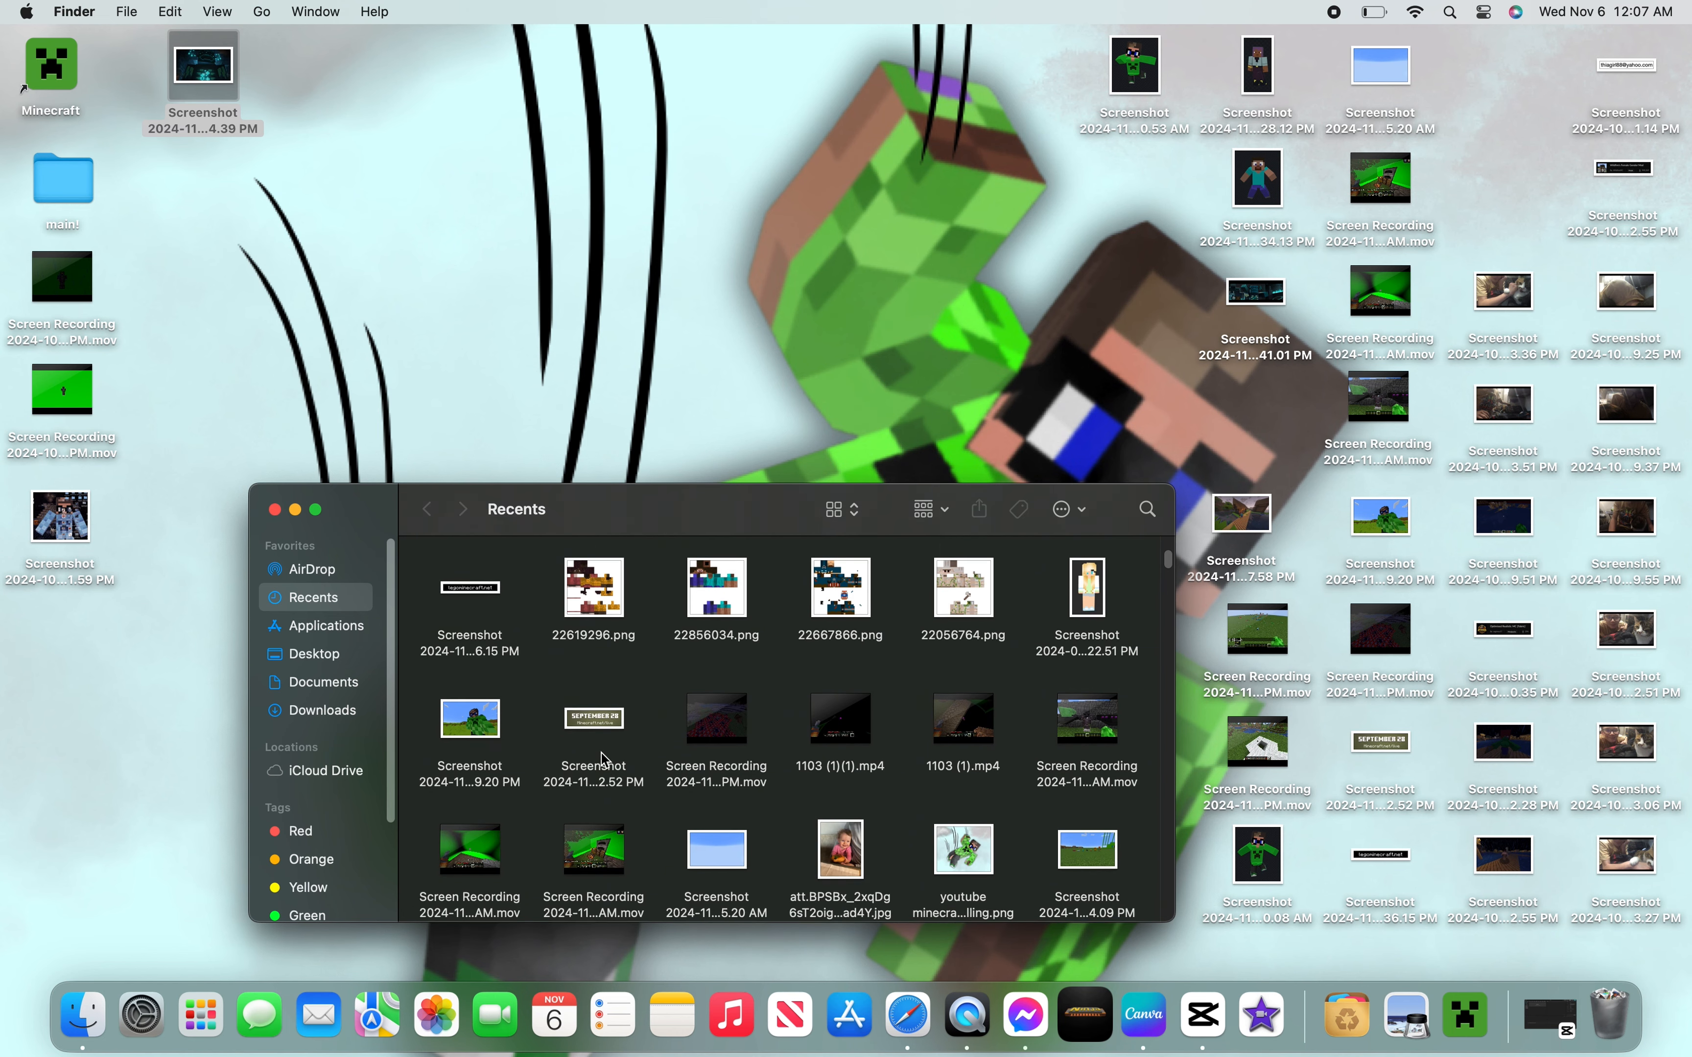
click(334, 713)
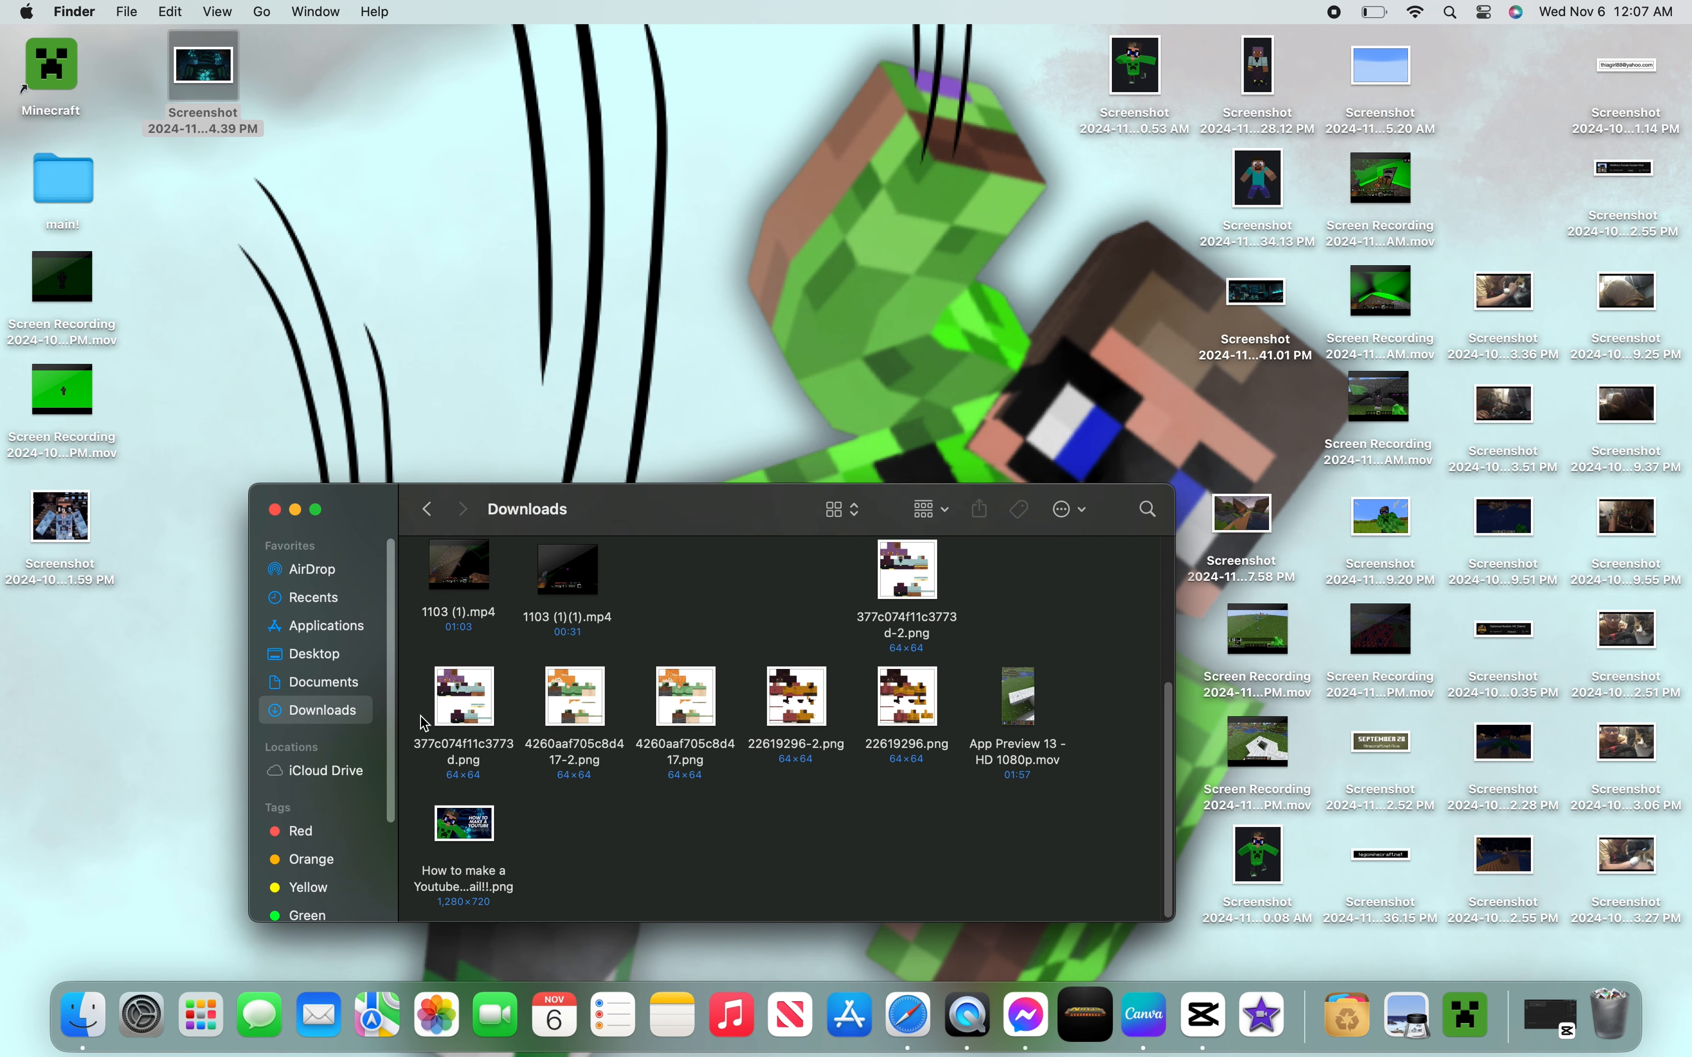
double_click(459, 829)
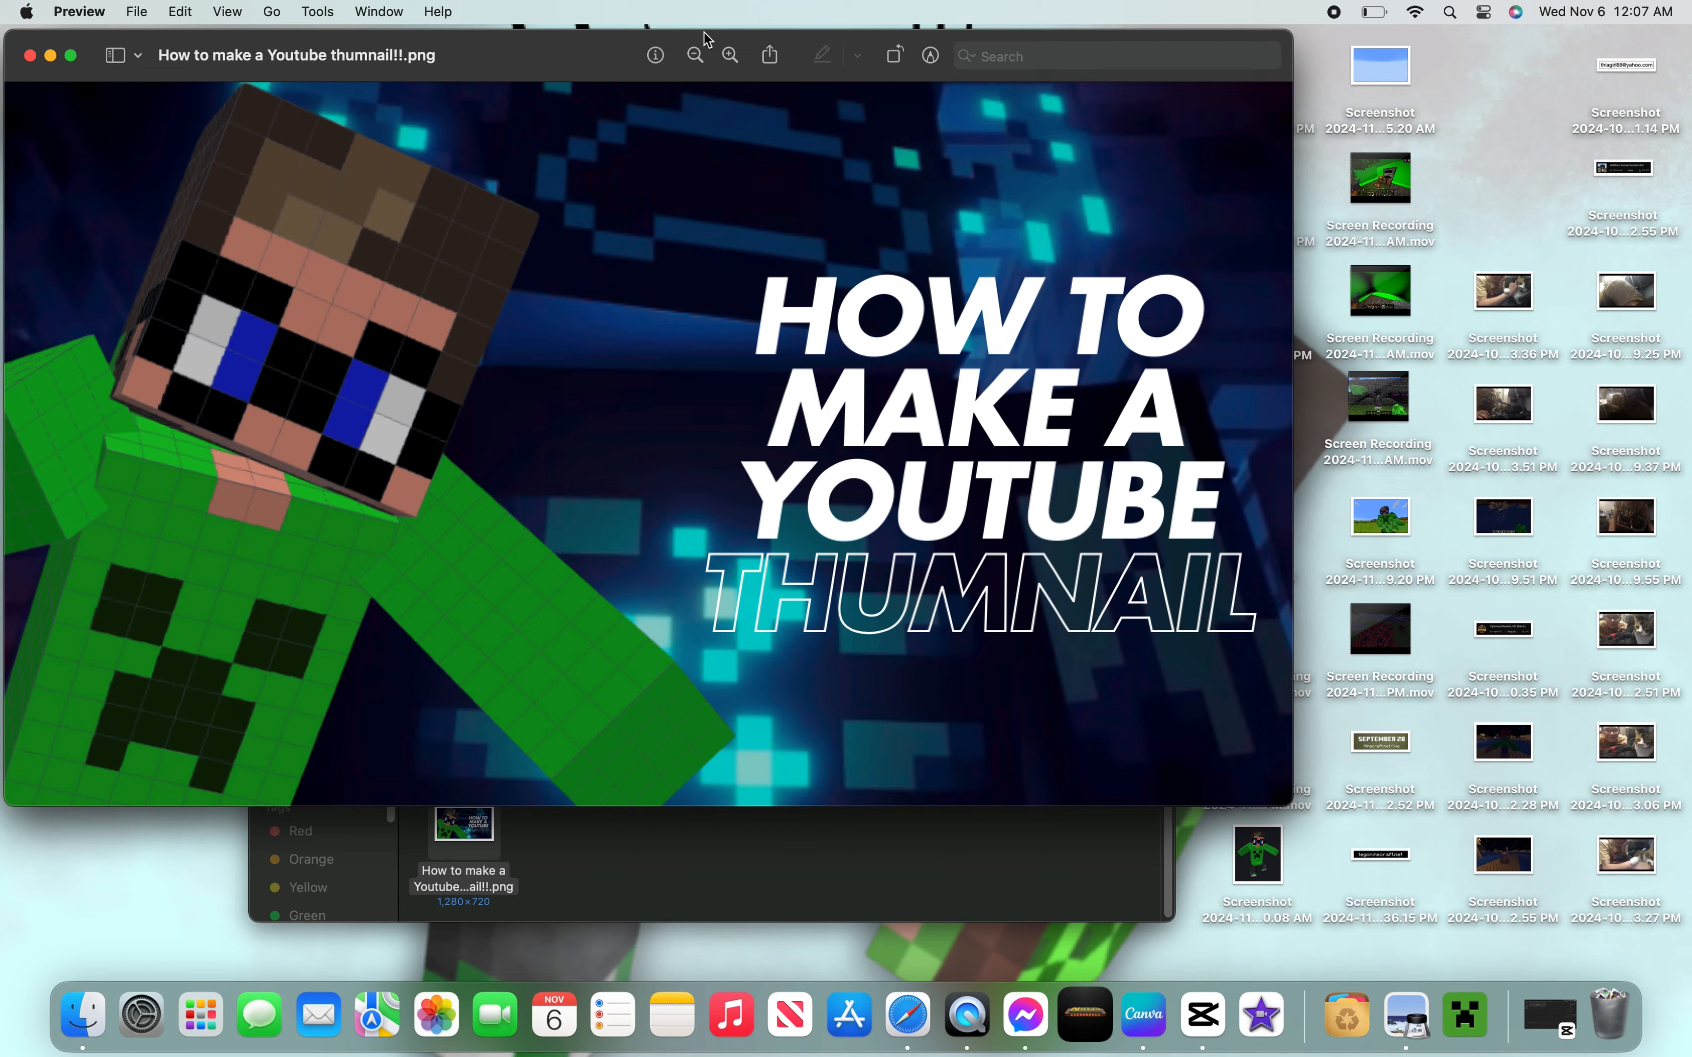
- Examine the exported thumbnail, then close Preview and the Finder window
drag(615, 55, 796, 79)
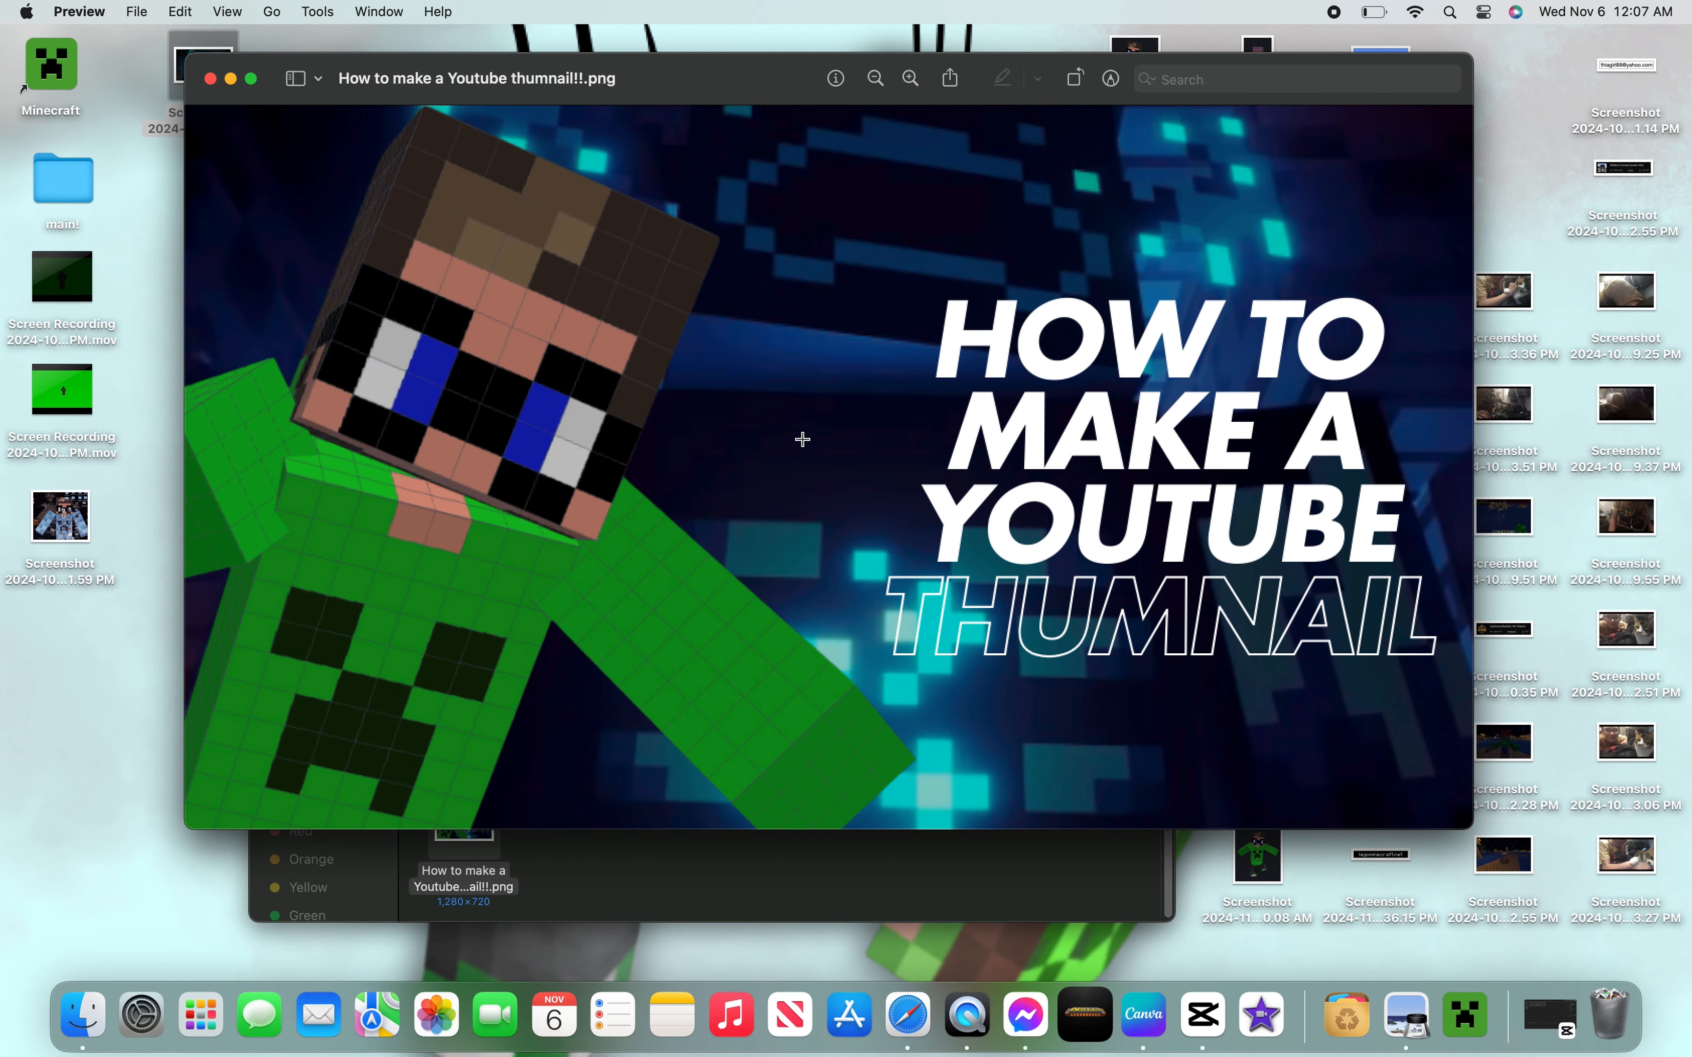
click(211, 79)
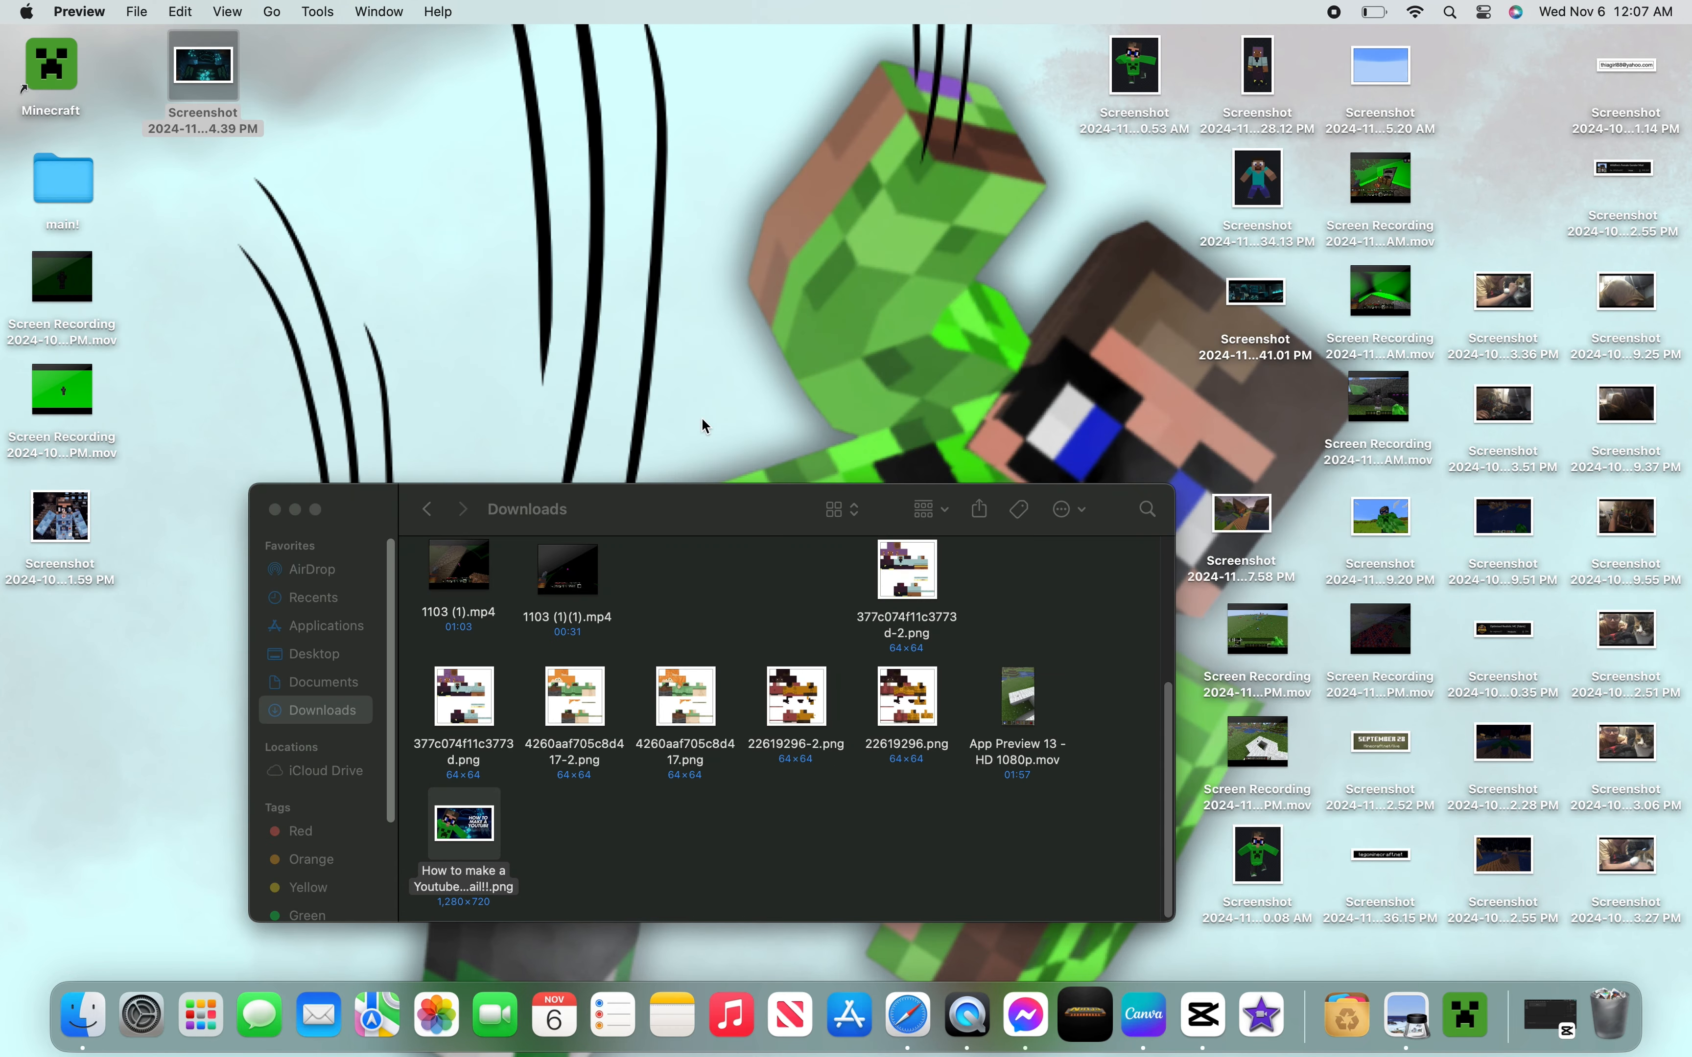
click(273, 509)
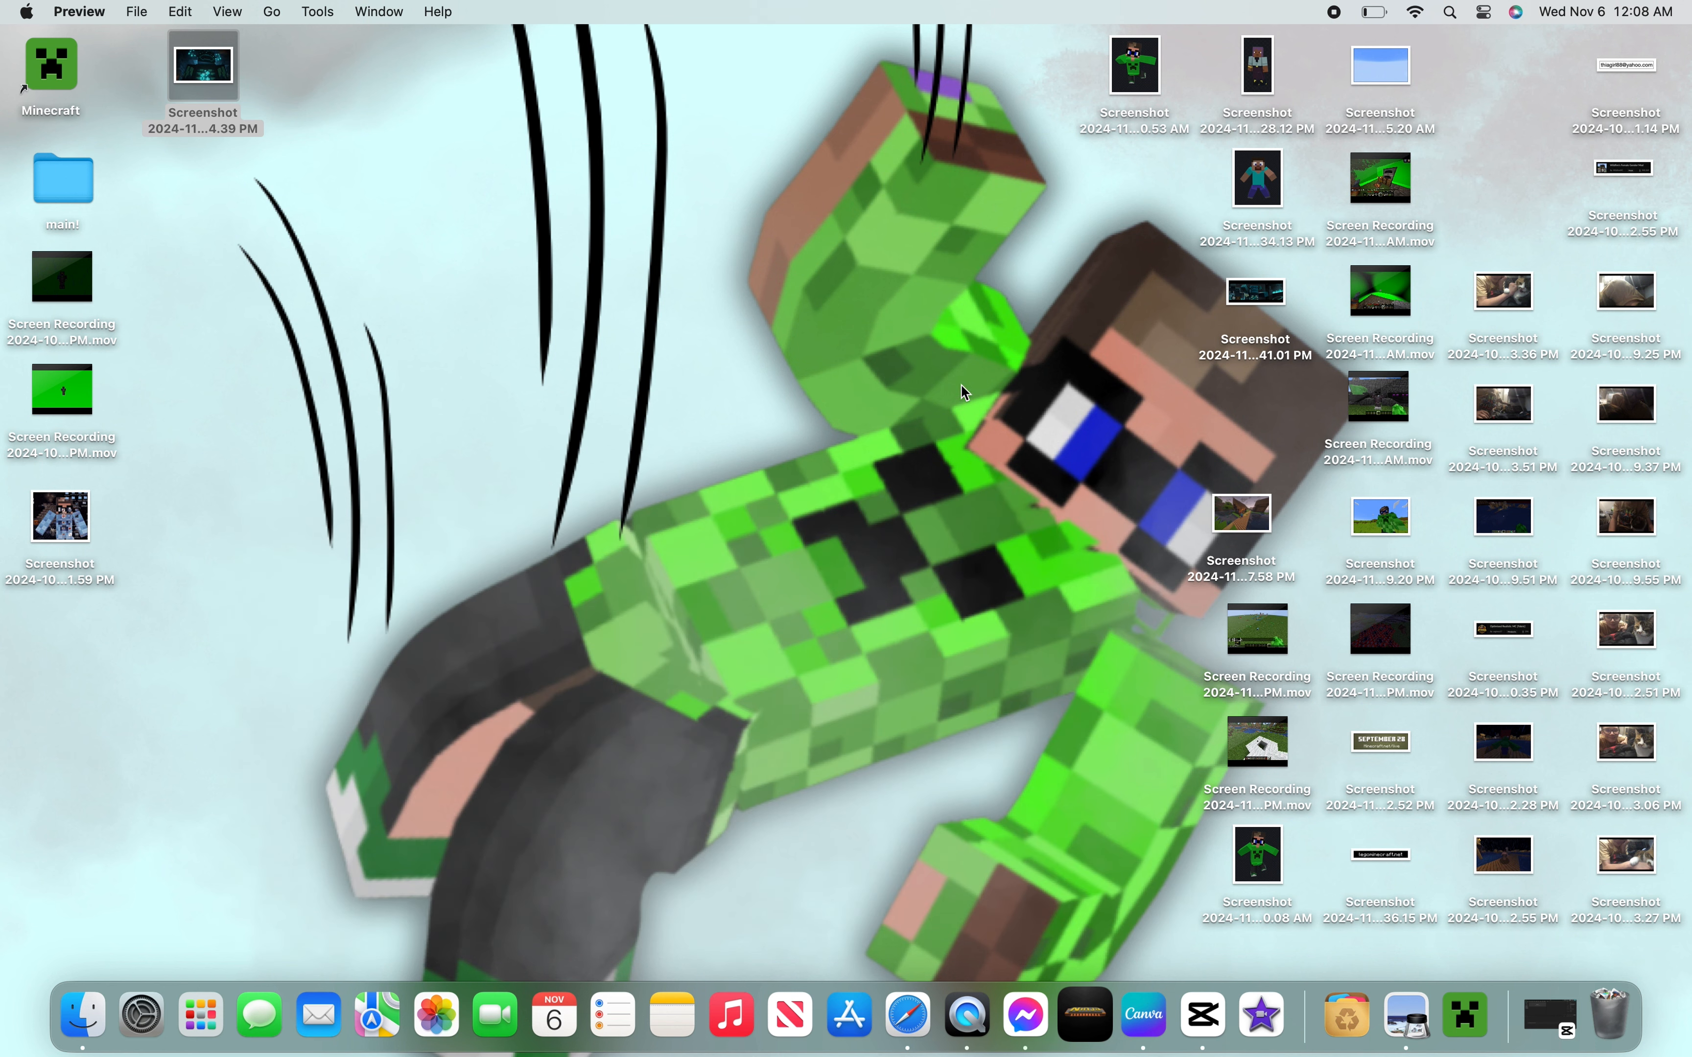
click(858, 394)
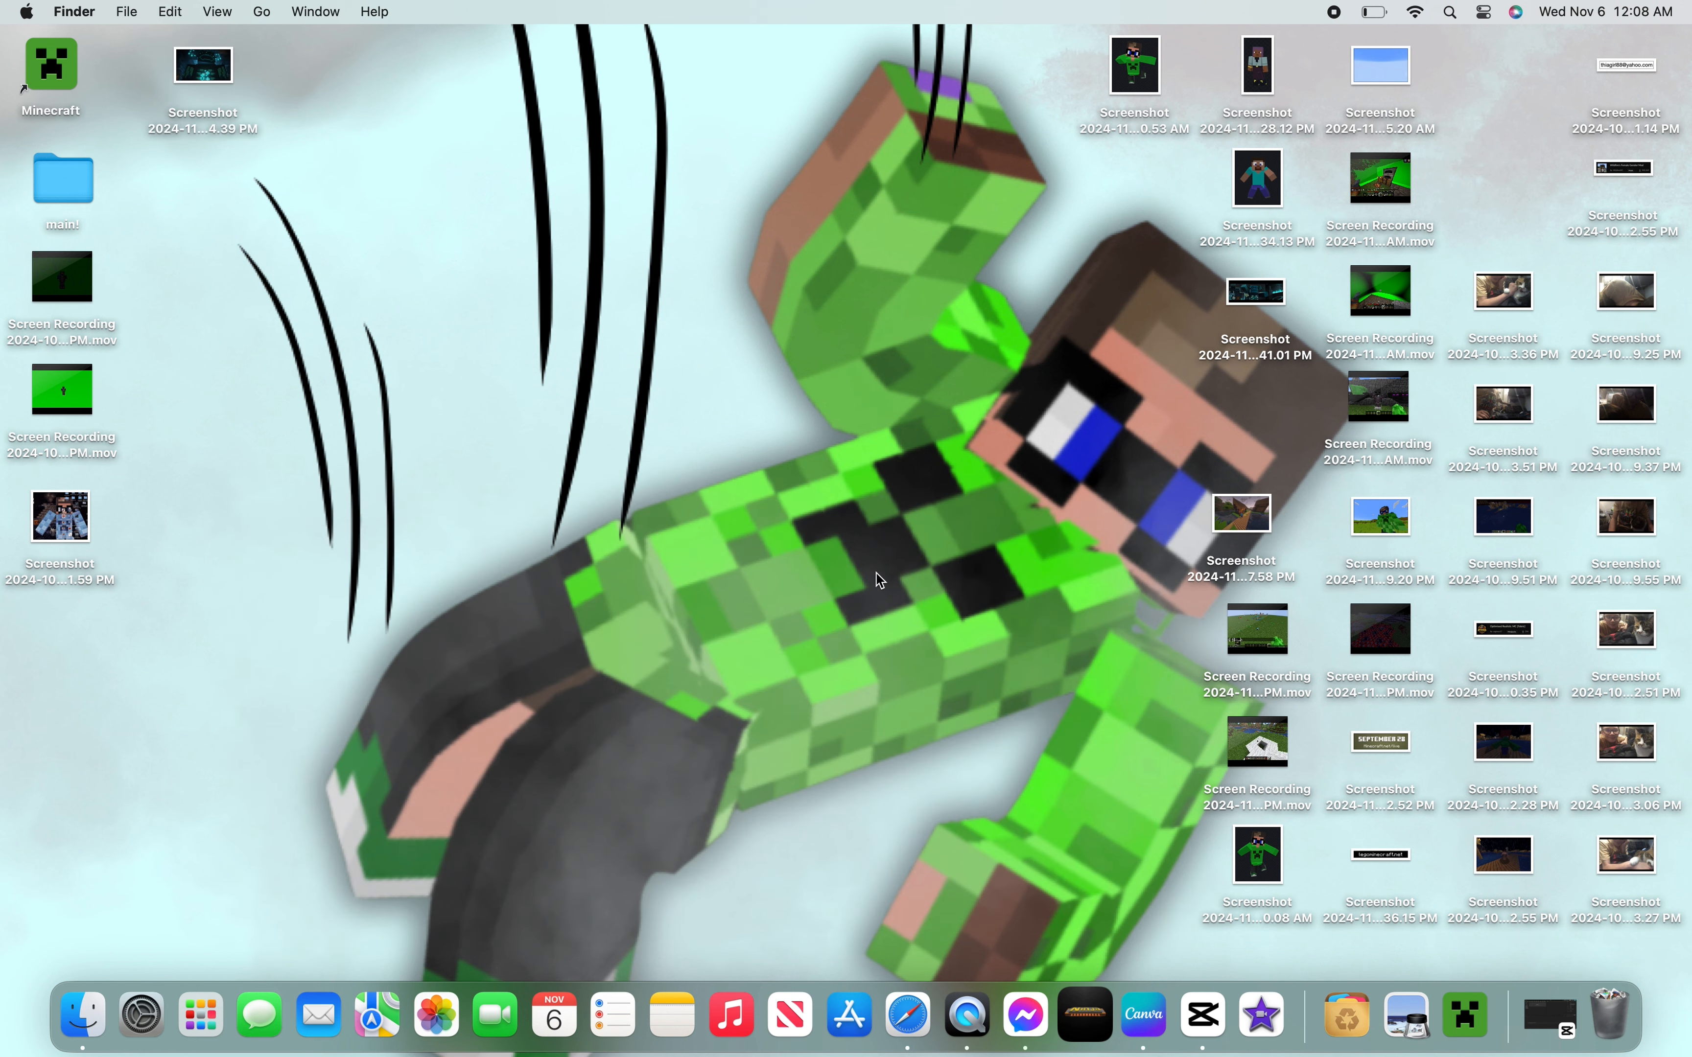